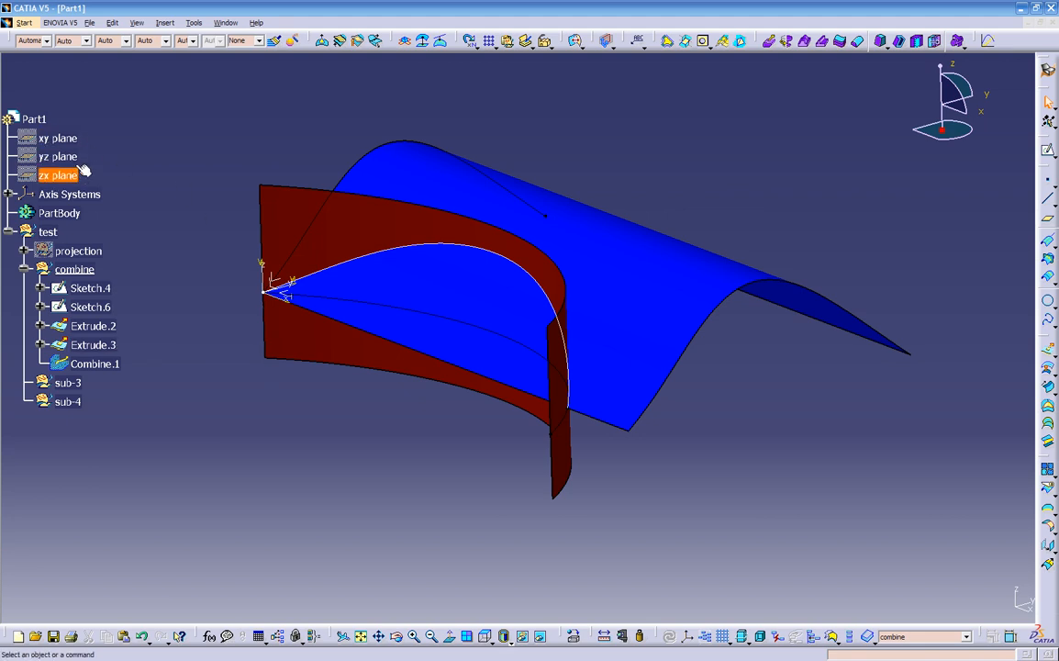
Expand the Axis Systems node and hide the Absolute Axis System.
middle_click_drag(329, 461, 265, 367)
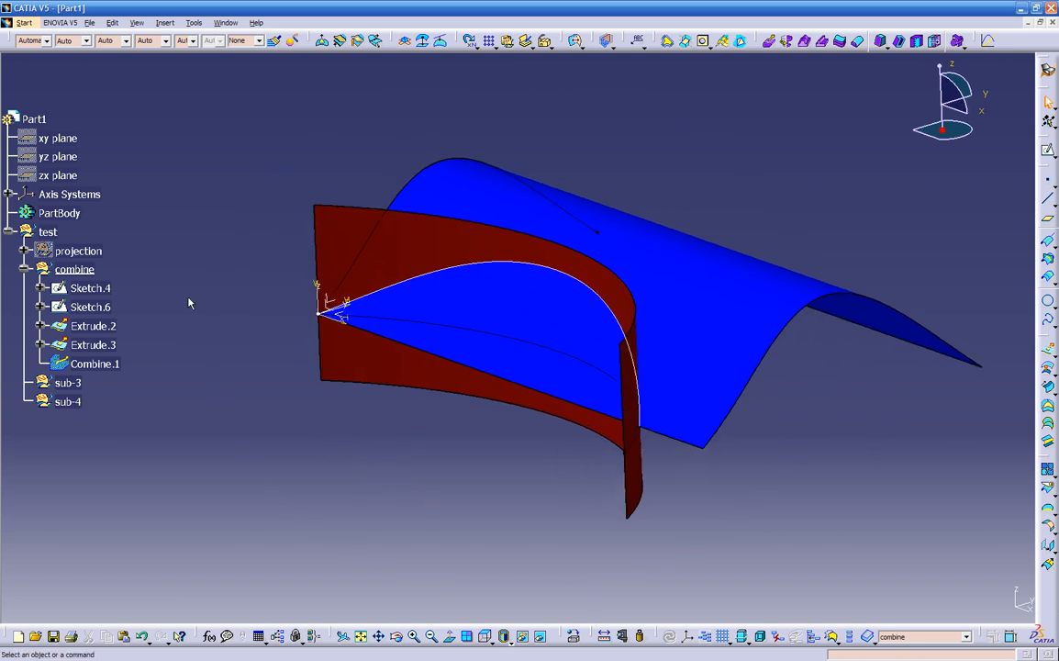
left_click(8, 194)
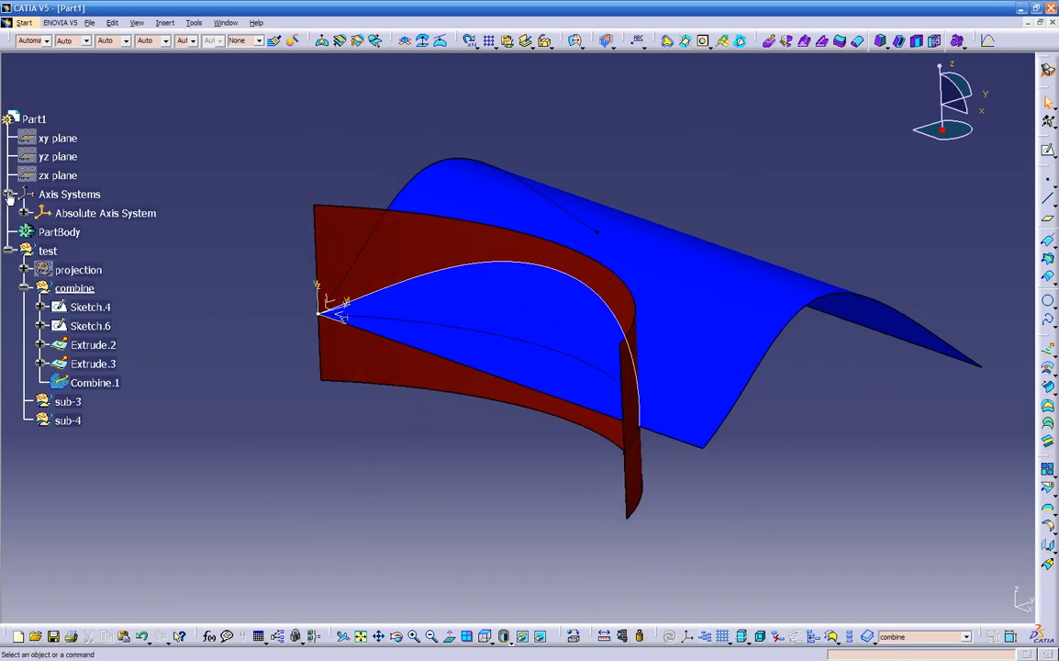
right_click(82, 216)
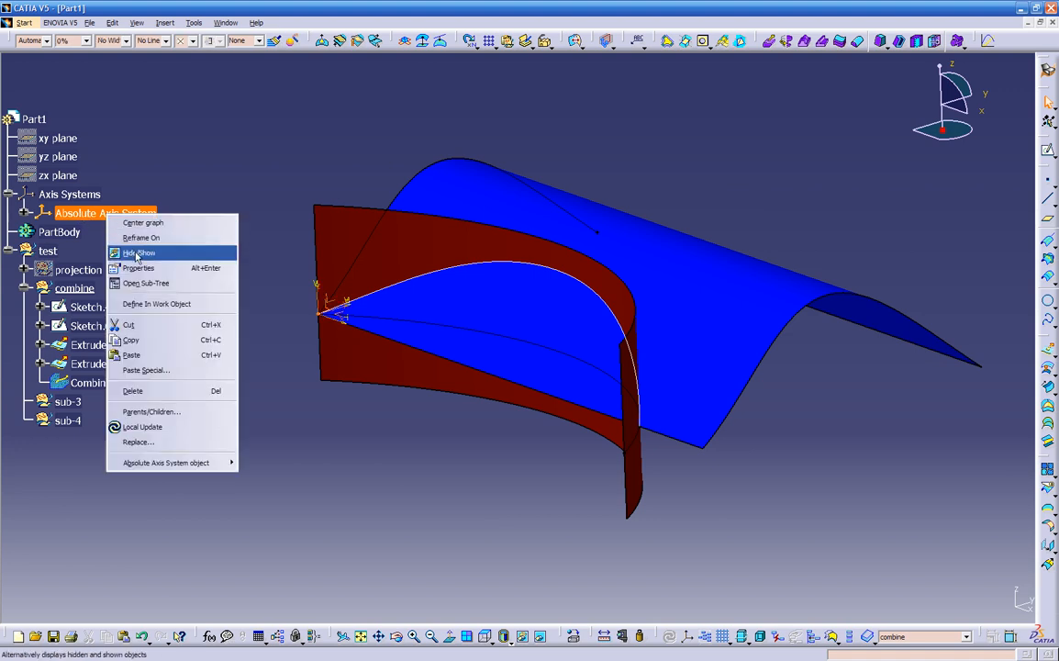
left_click(137, 251)
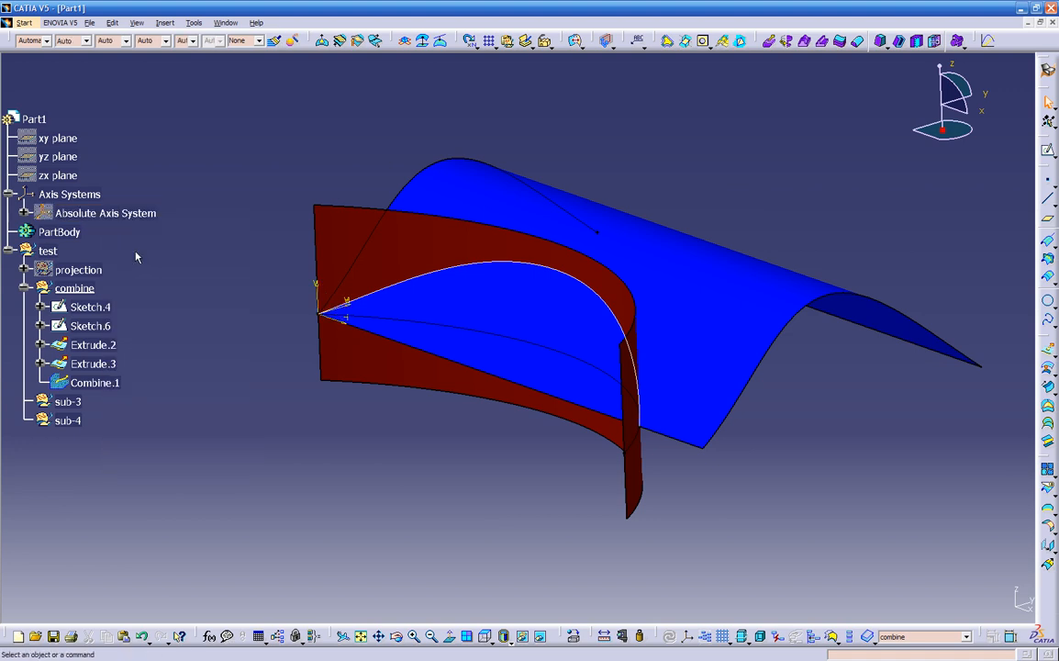
Show the hidden xy, yz and zx reference planes together.
left_click(60, 139)
left_click(55, 157, "ctrl")
left_click(55, 174, "ctrl")
right_click(54, 169)
left_click(87, 206)
middle_click_drag(303, 447, 444, 427)
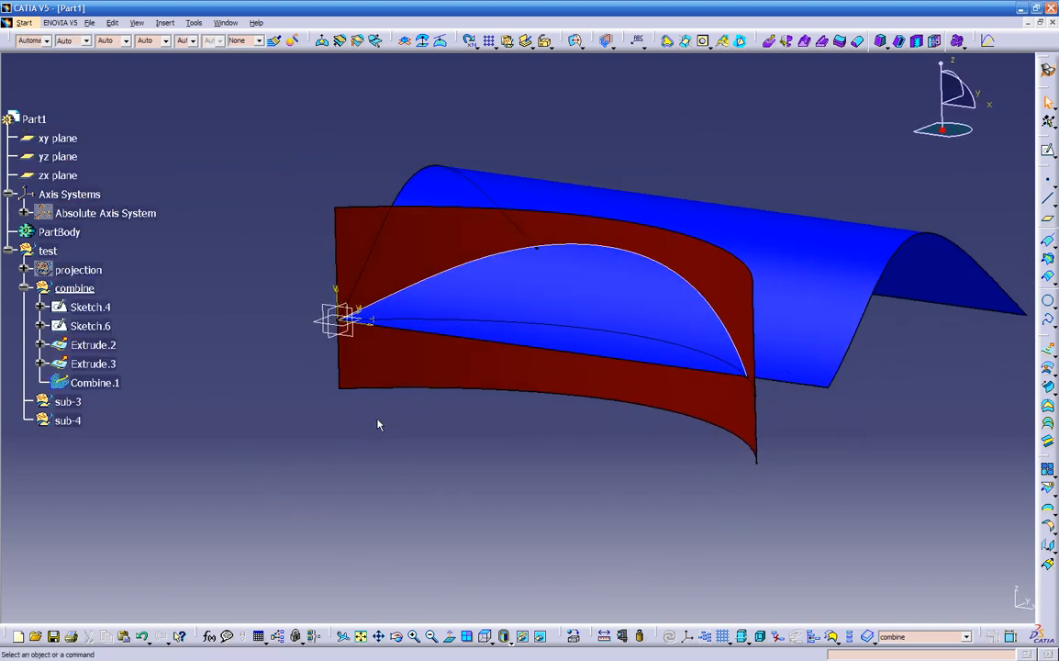
left_click(388, 388)
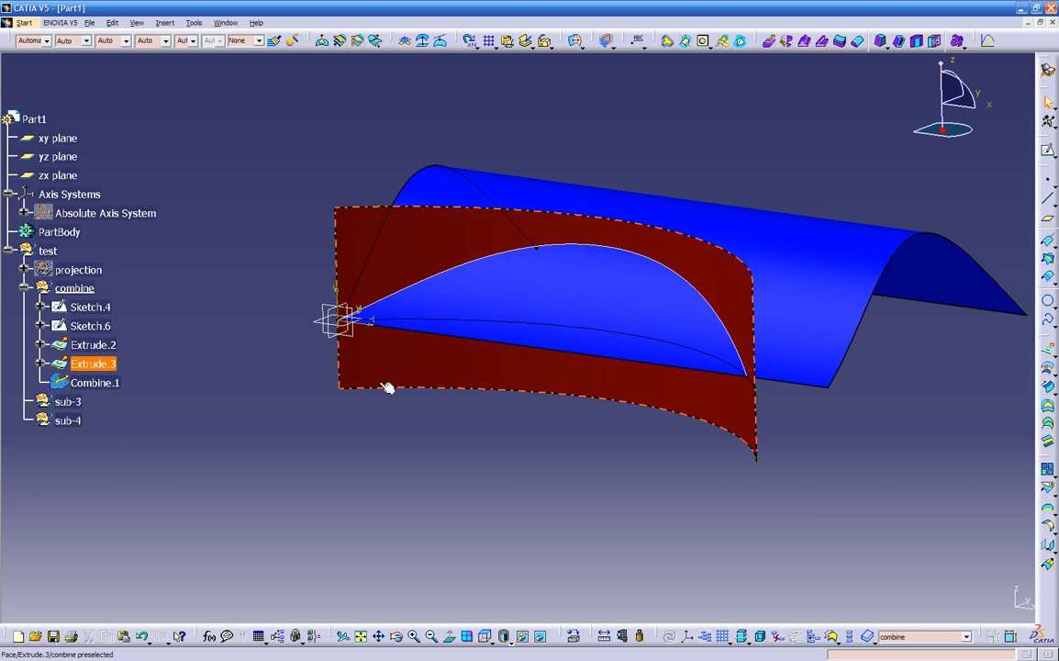
left_click(332, 308)
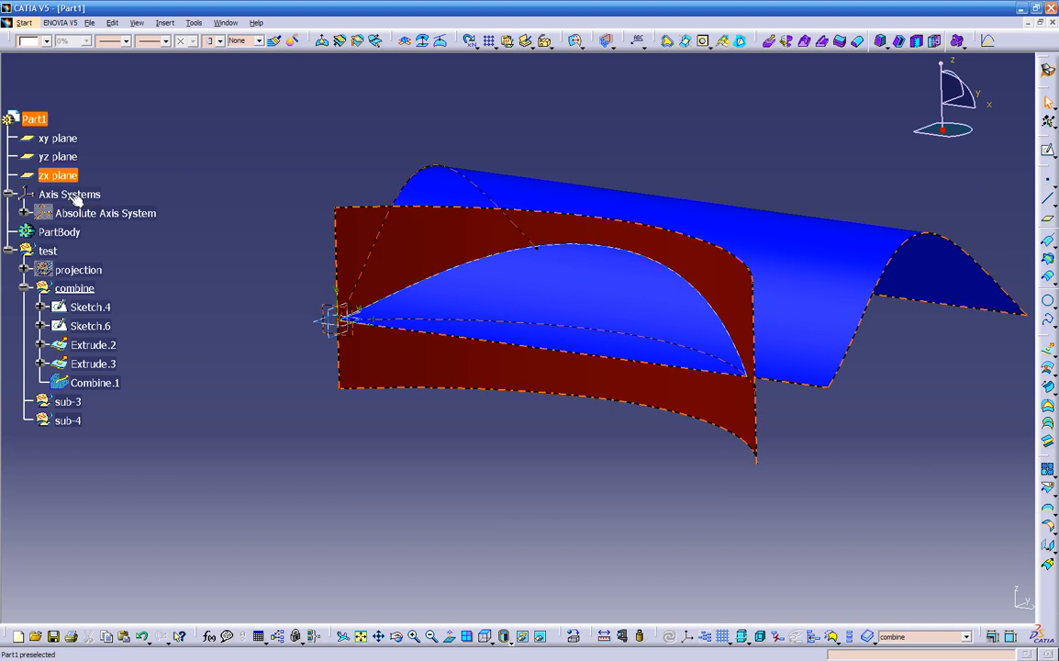
left_click(333, 316)
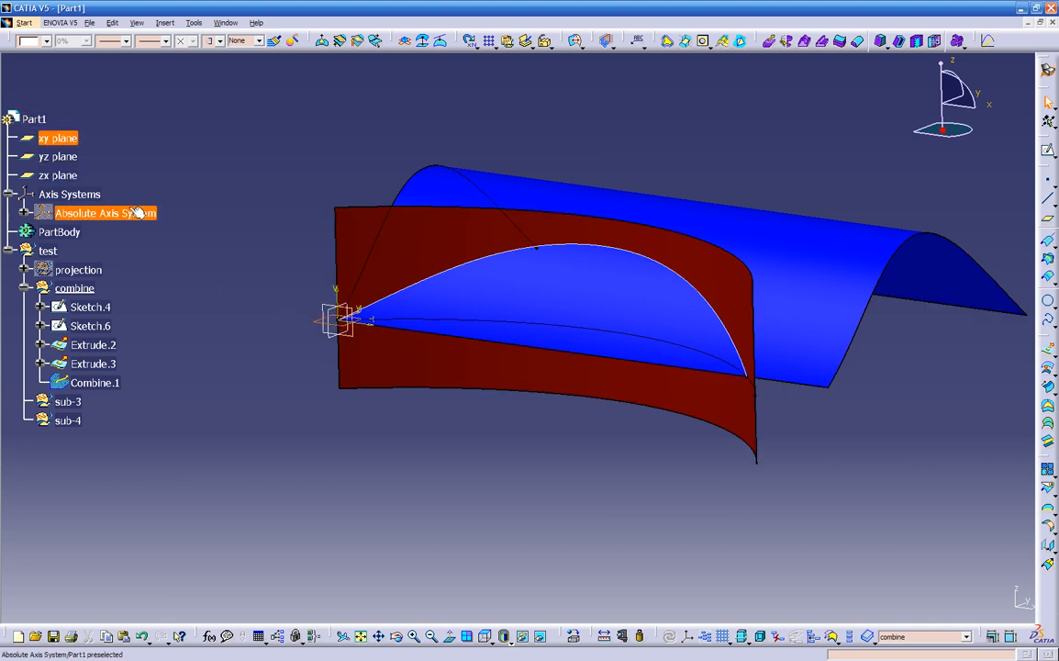
left_click(176, 242)
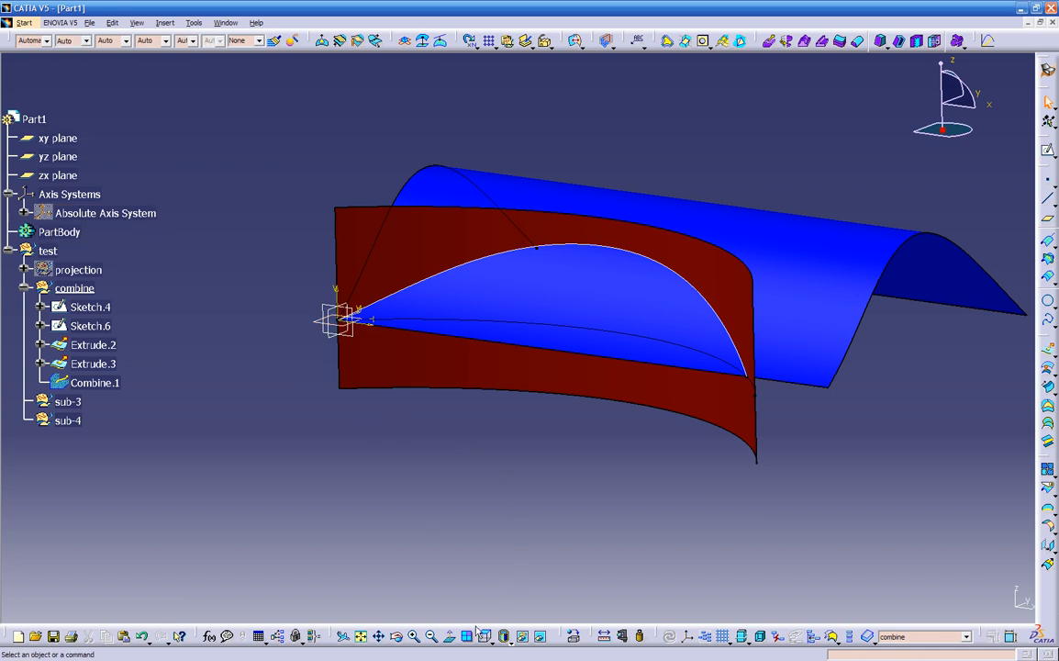
Start a new Standard axis system with the straight lower edge of Extrude.2 as X axis and the zx plane as Y axis.
left_click(686, 637)
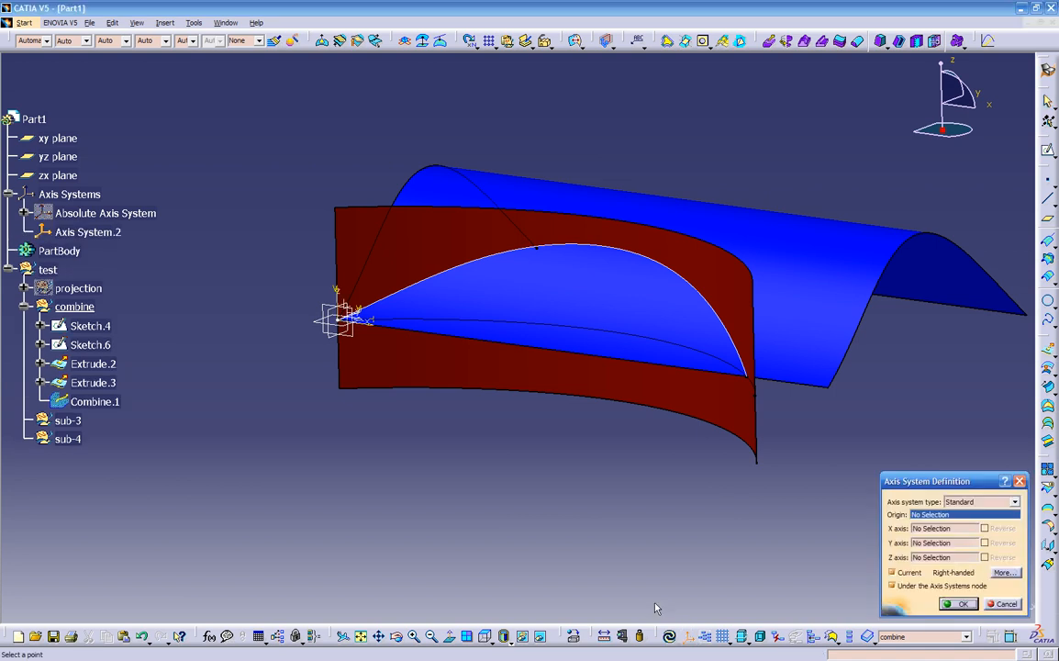
middle_click_drag(517, 470, 477, 463)
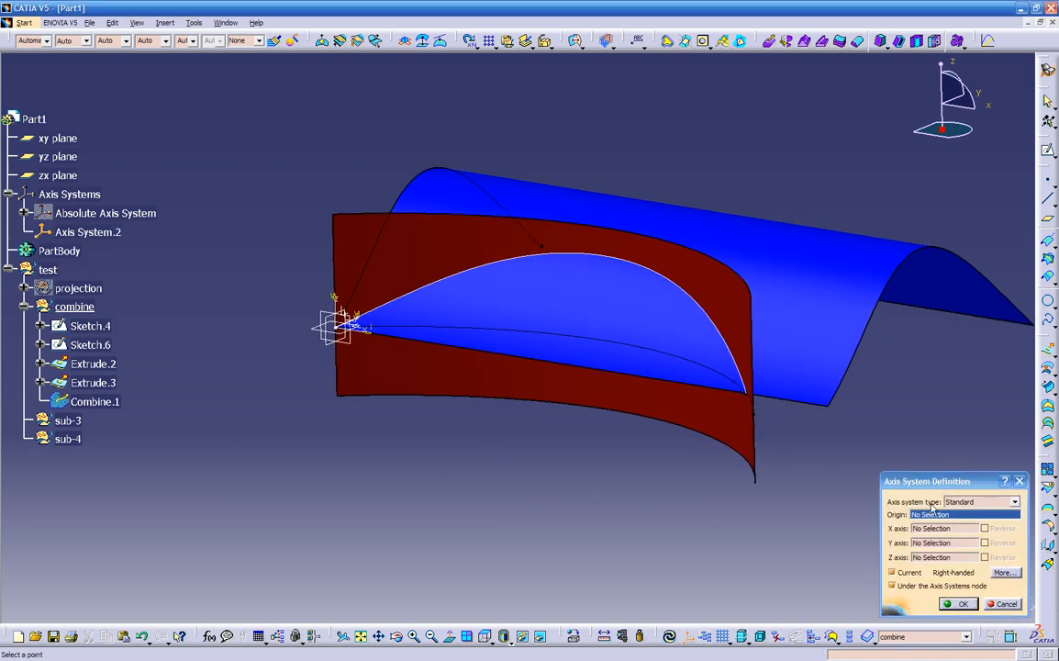
middle_click_drag(391, 330, 358, 417)
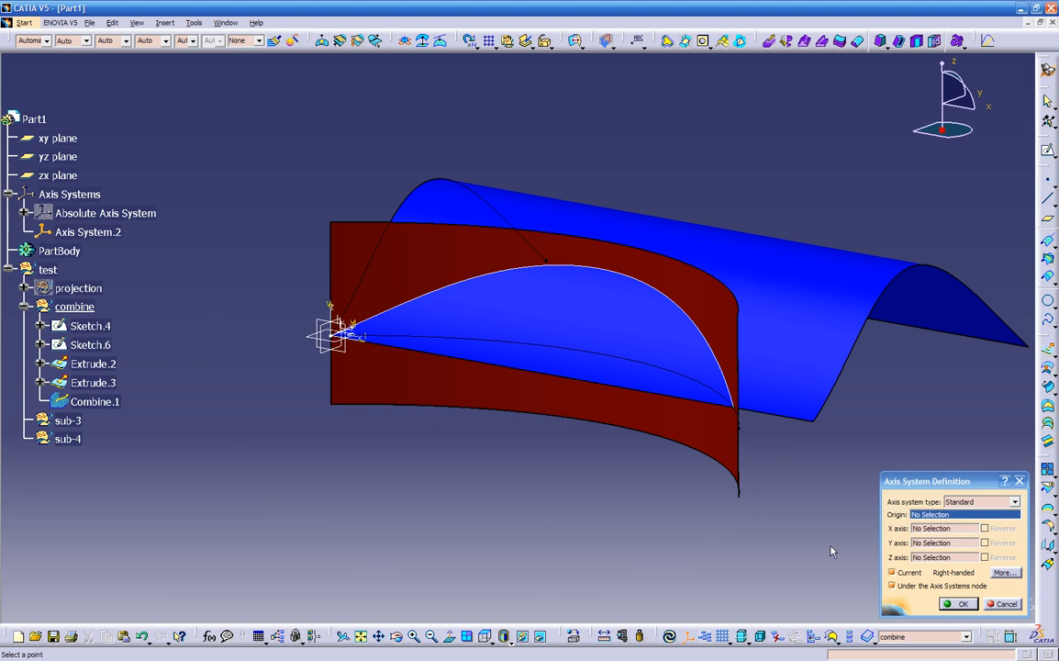
left_click(932, 529)
left_click(725, 415)
middle_click_drag(722, 419, 681, 501)
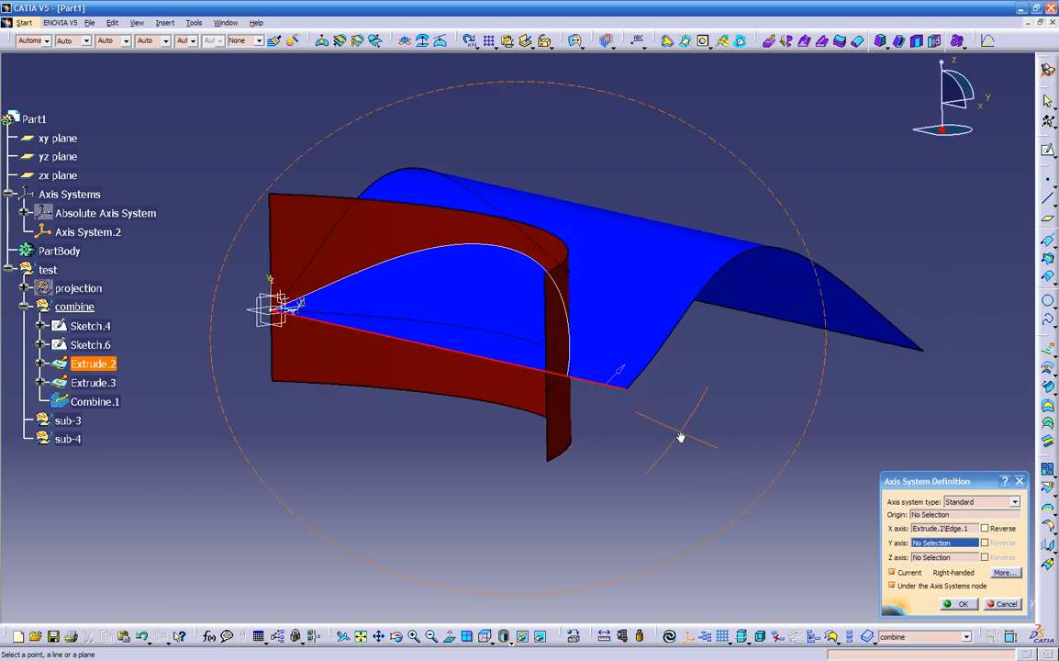
left_click(283, 317)
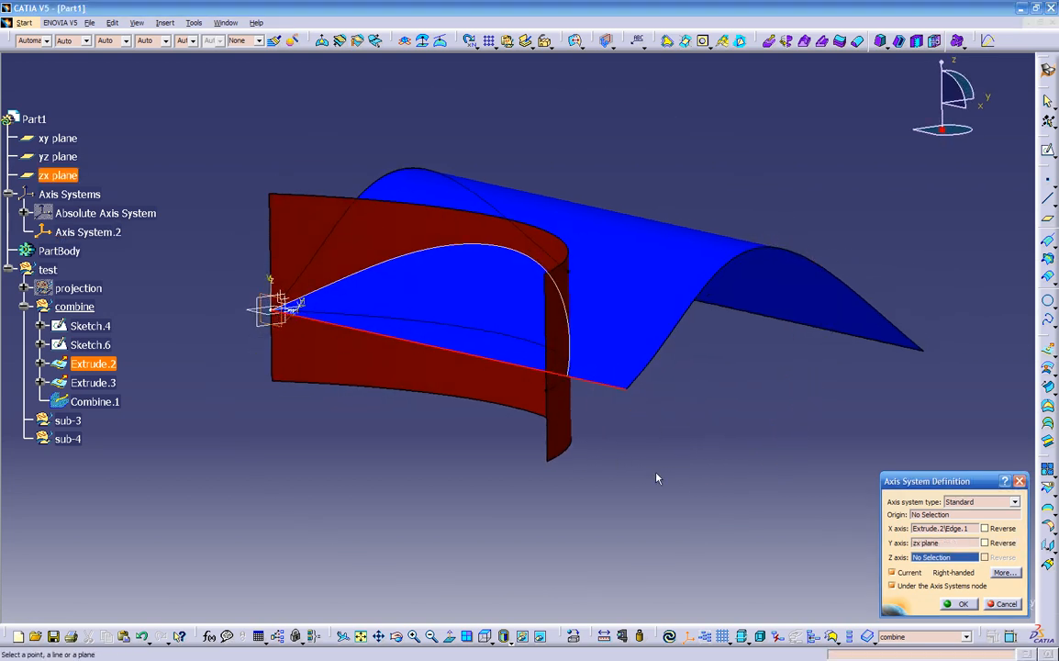
Set the new axis system's origin to the front lower corner of the blue extruded surface and create it.
middle_click_drag(650, 475, 617, 455)
left_click(942, 515)
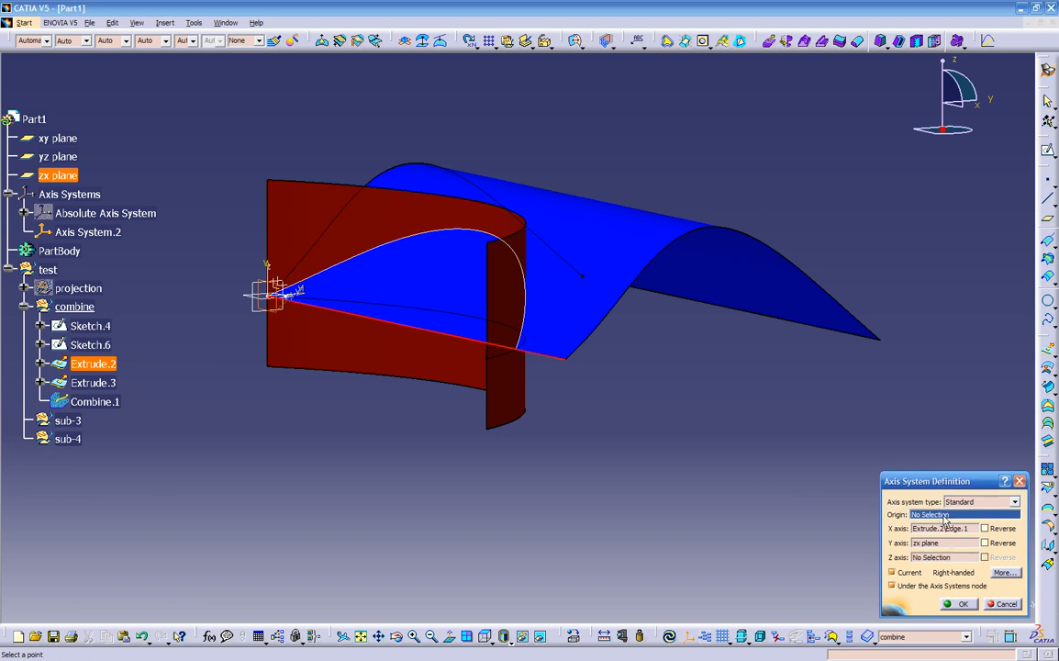
left_click(567, 363)
middle_click_drag(592, 402, 669, 425)
left_click(959, 603)
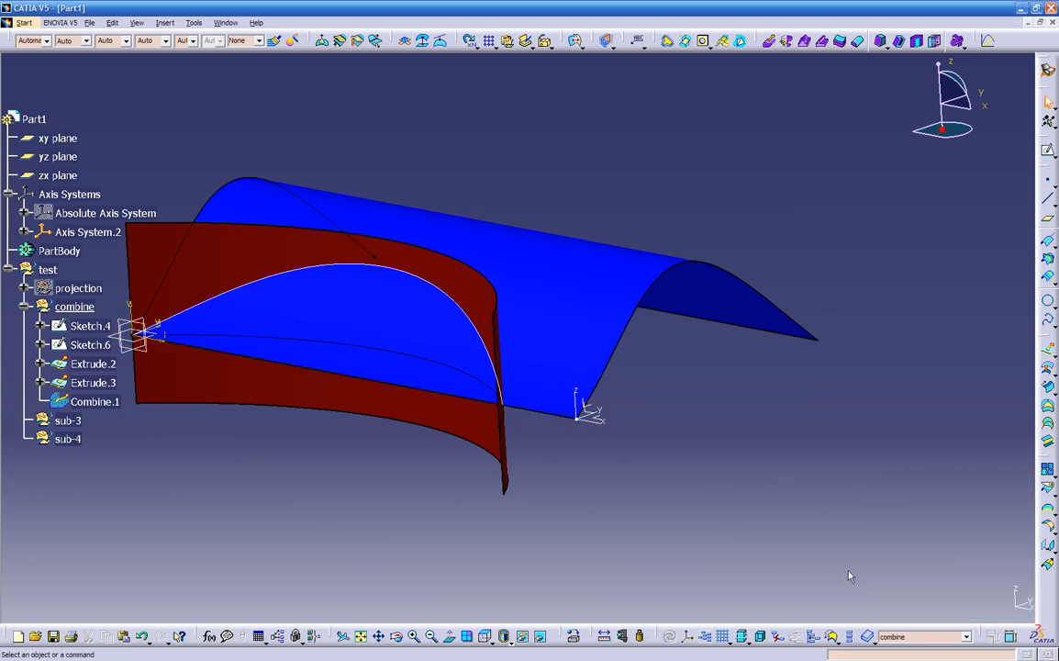
Show the Absolute Axis System at the origin briefly and hide it again.
middle_click_drag(489, 396, 492, 350)
middle_click_drag(273, 463, 288, 435)
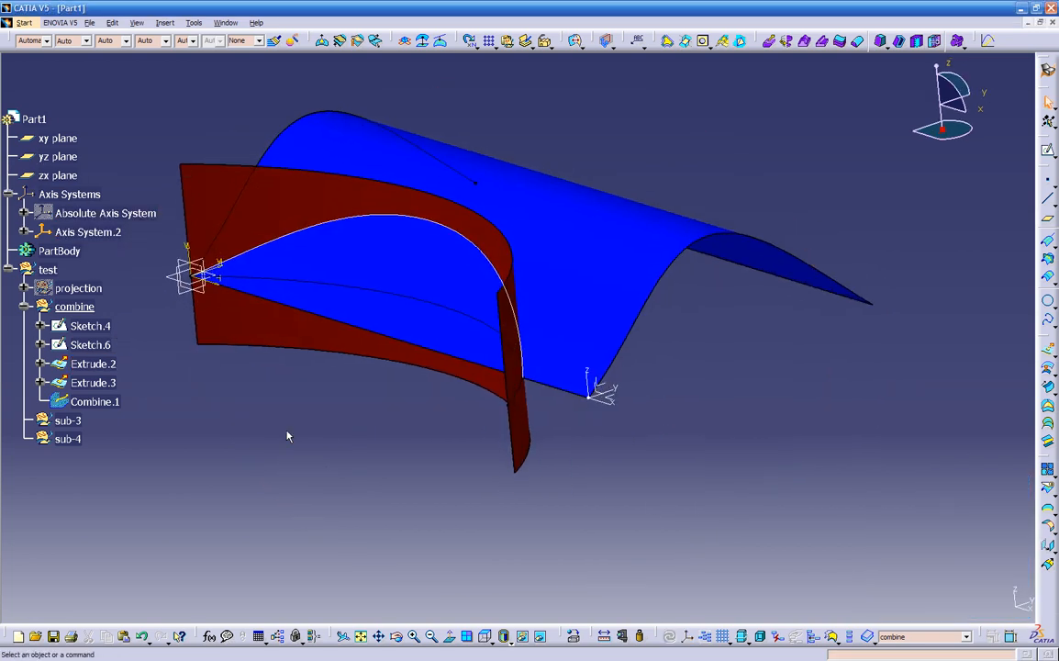
right_click(127, 215)
left_click(147, 249)
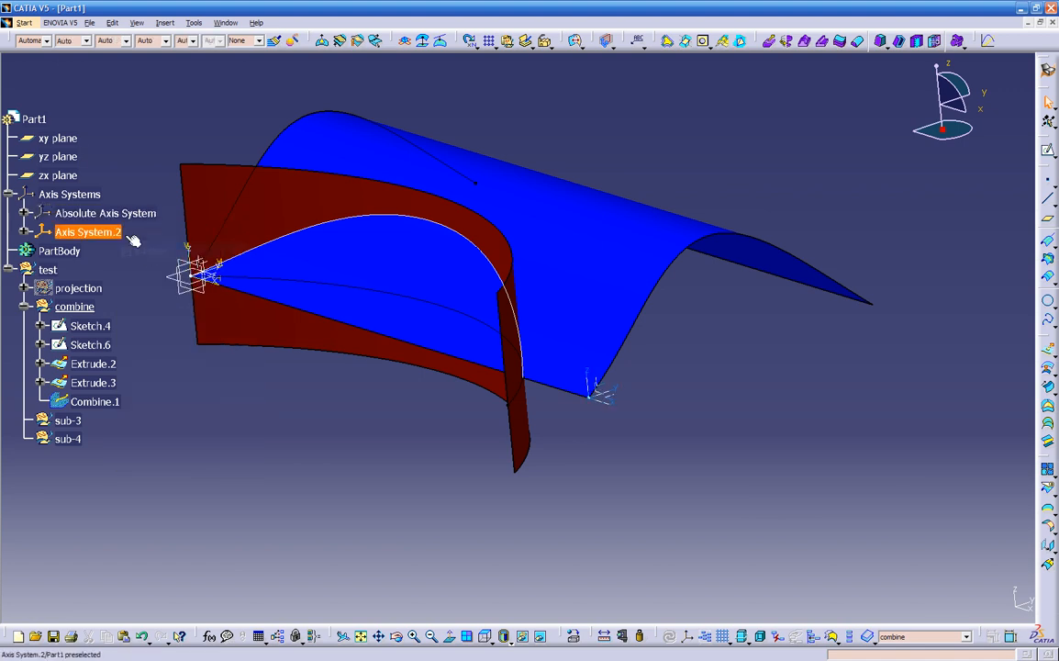
right_click(119, 215)
left_click(119, 253)
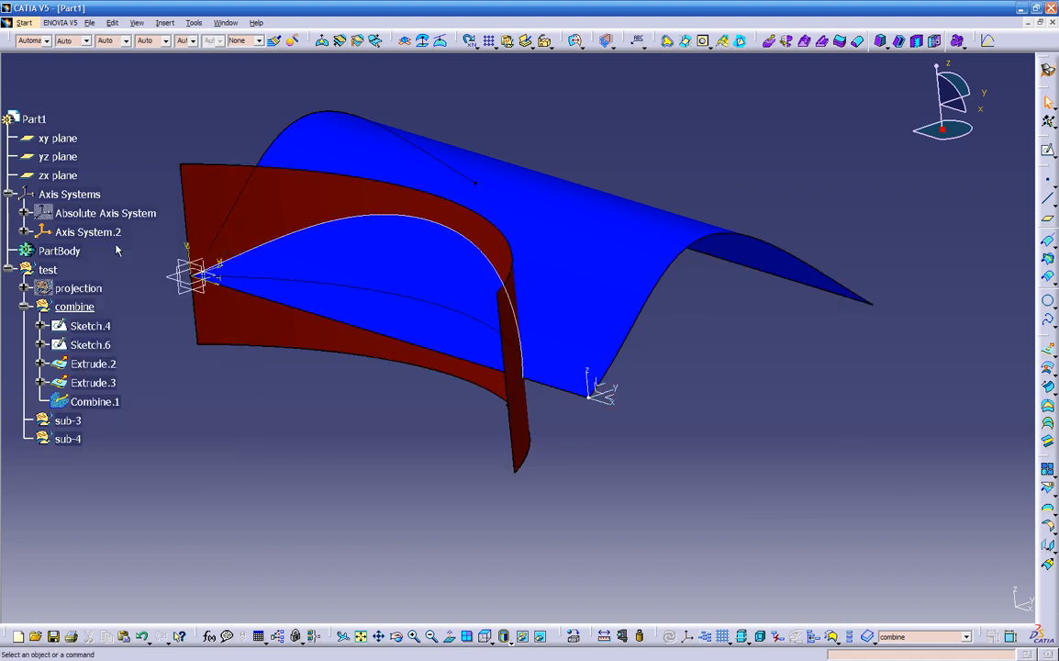
middle_click_drag(613, 410, 746, 406)
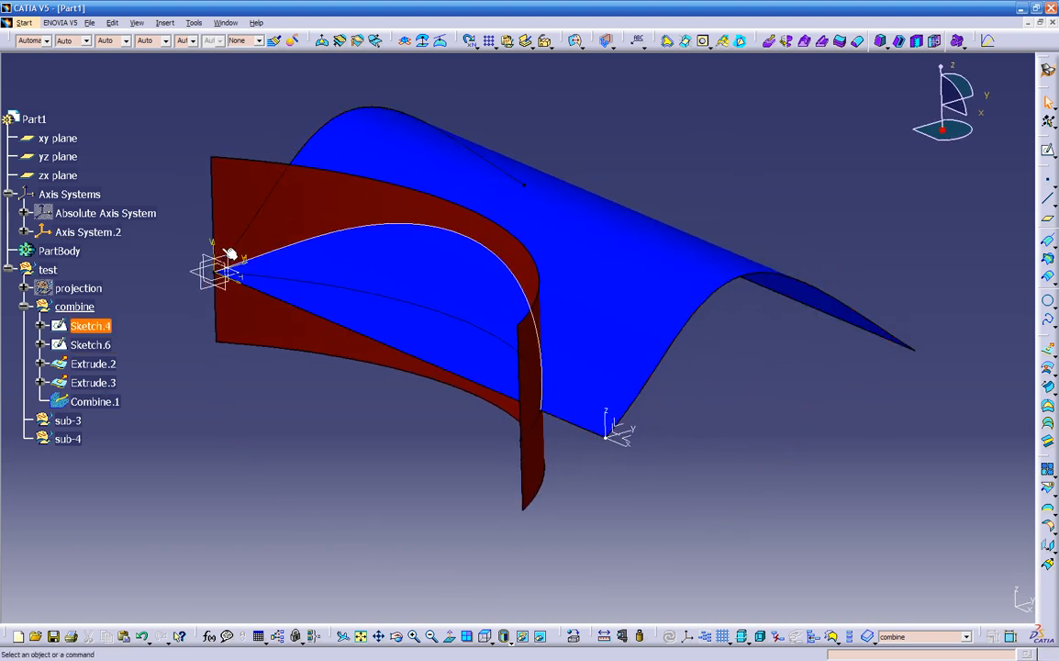
middle_click_drag(425, 500, 445, 471)
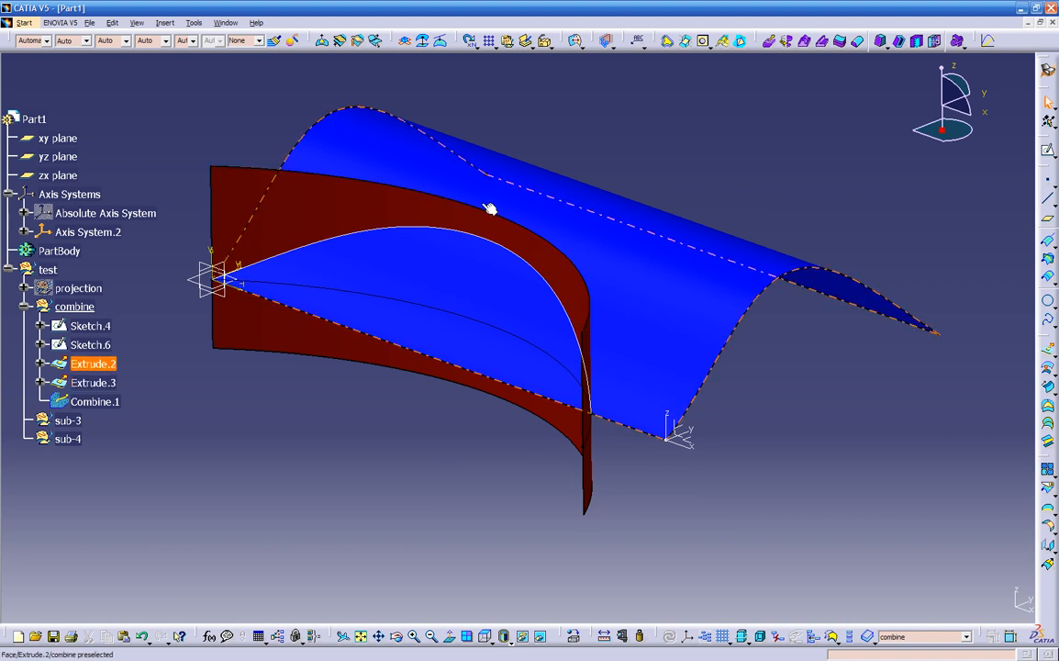
middle_click_drag(563, 347, 532, 303)
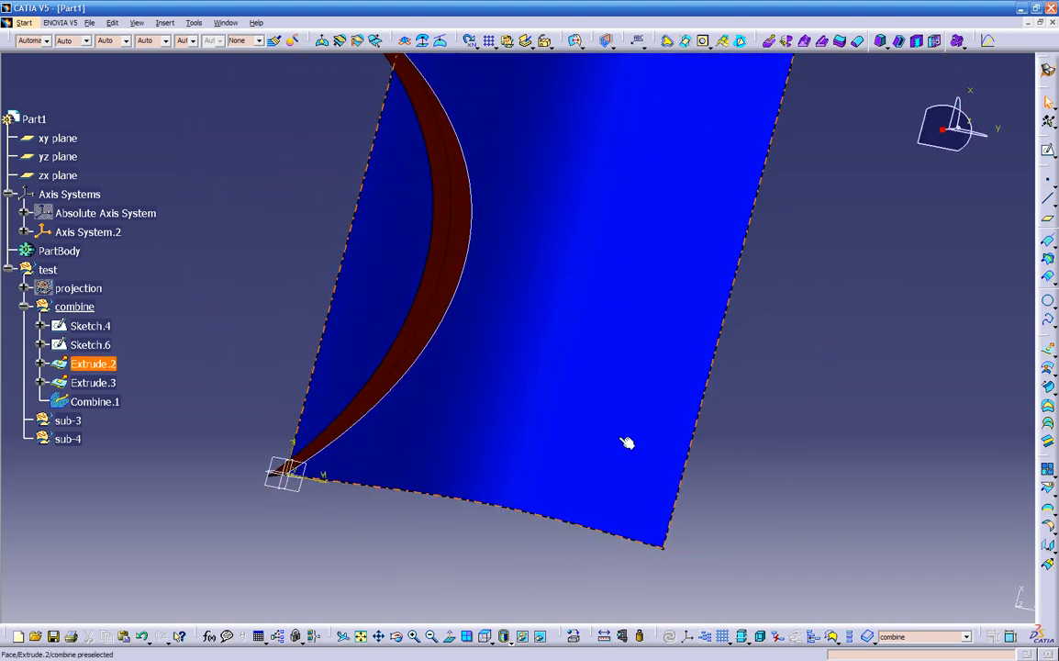
middle_click_drag(544, 189, 466, 445)
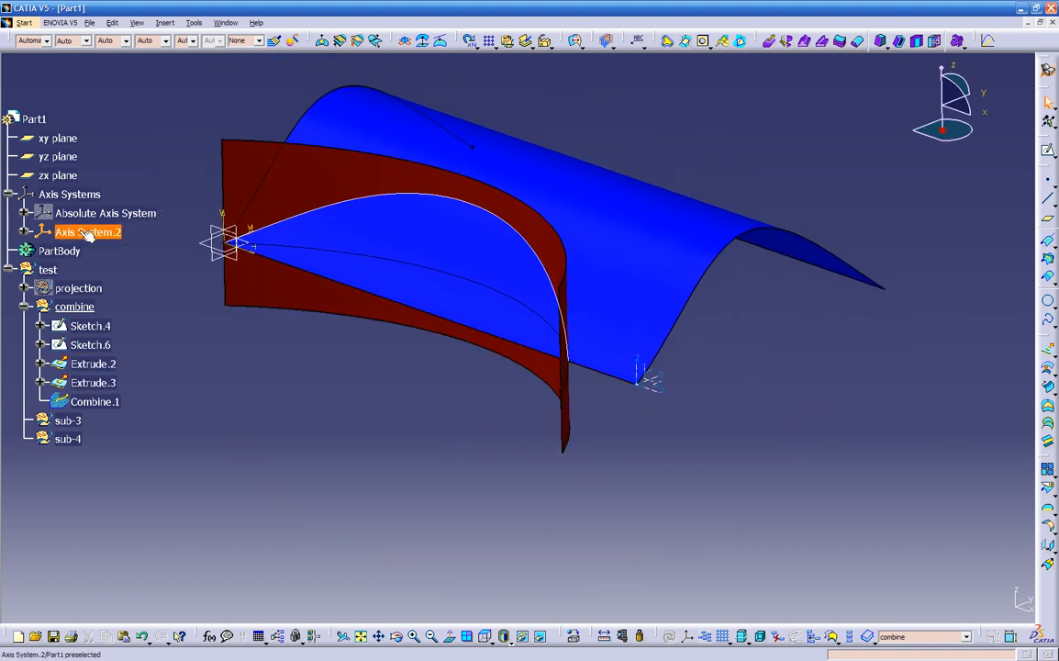
Collapse the combine geometrical set and define it as the in-work object.
left_click(25, 306)
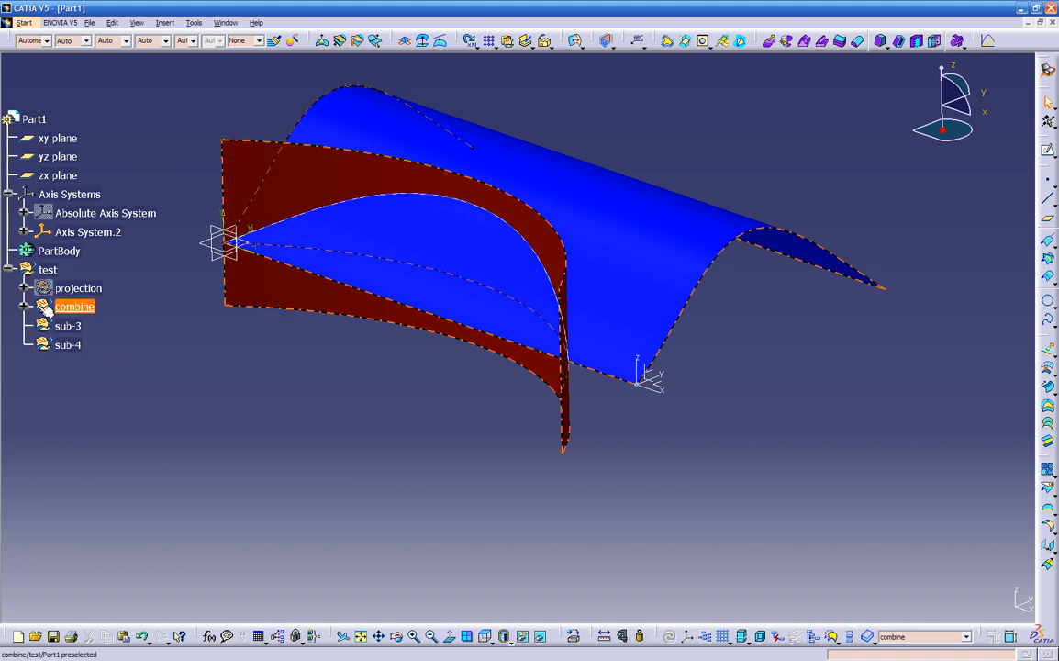
right_click(77, 313)
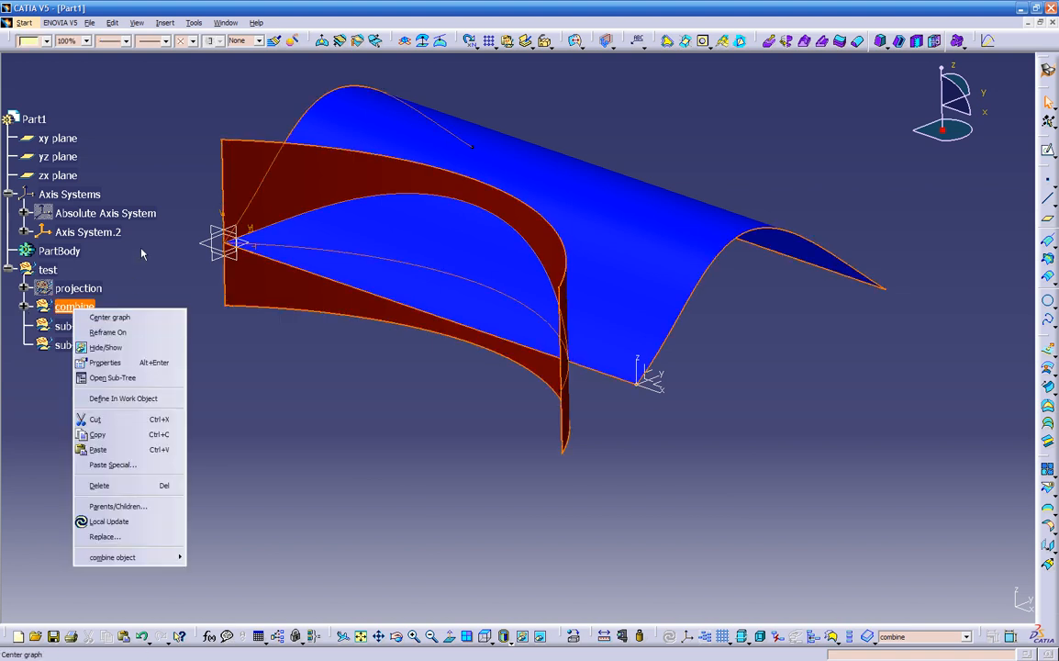
left_click(117, 399)
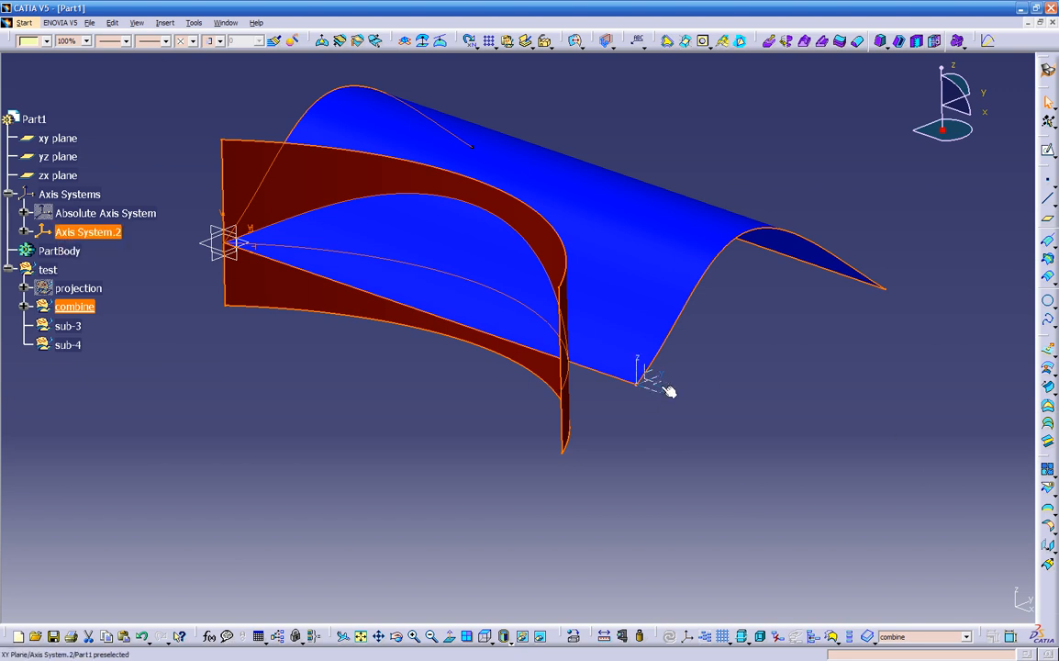
right_click(120, 238)
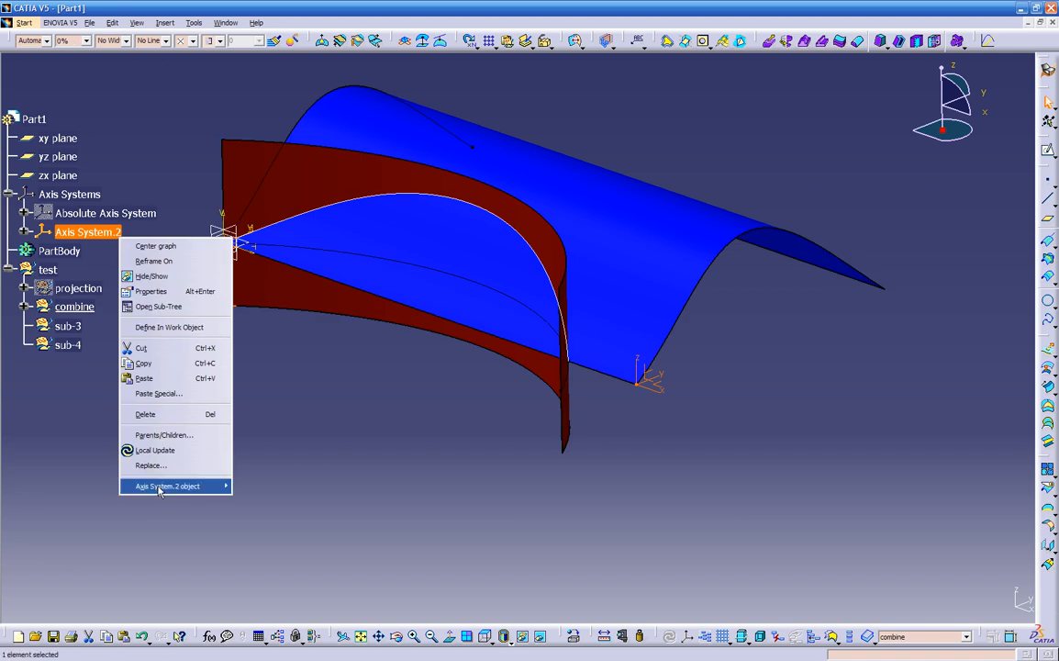
mouse_move(158, 489)
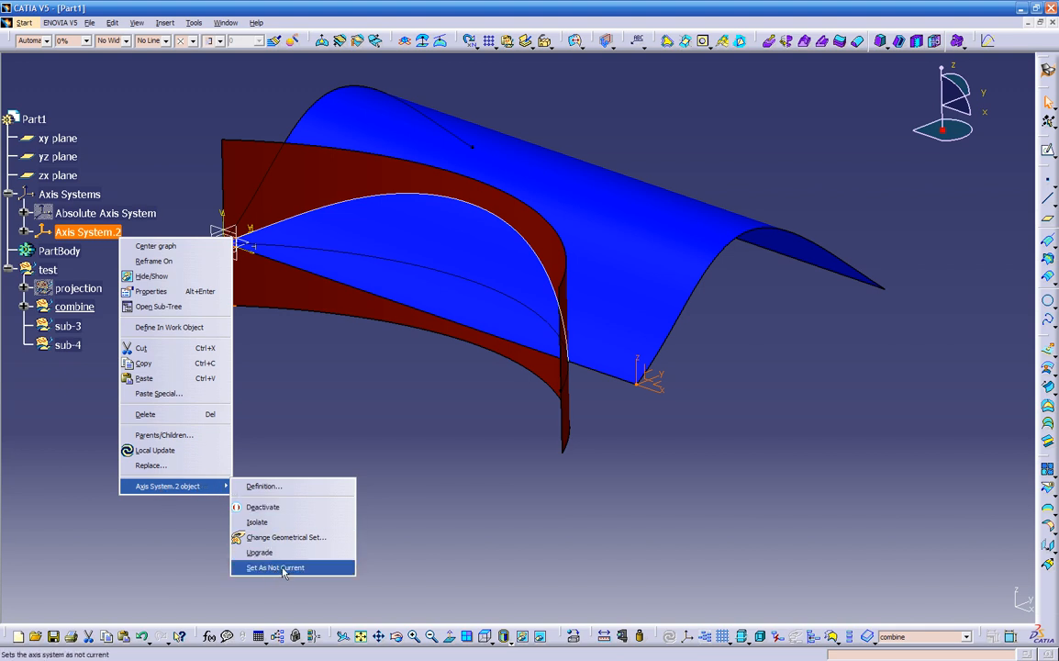
left_click(325, 434)
Set the Absolute Axis System as the current axis system.
right_click(119, 215)
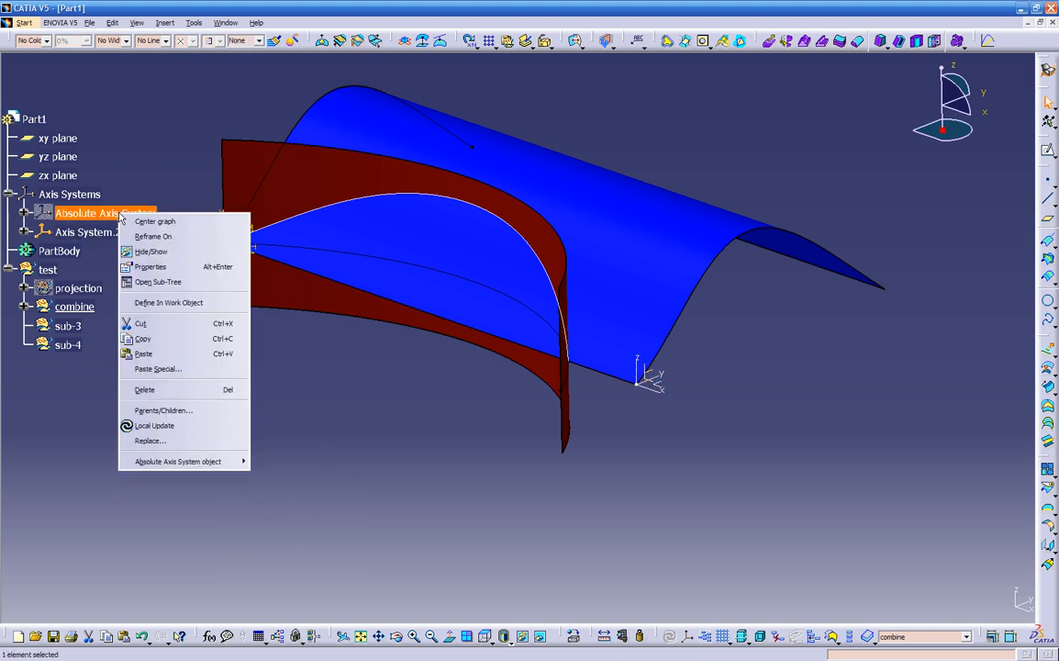
mouse_move(204, 468)
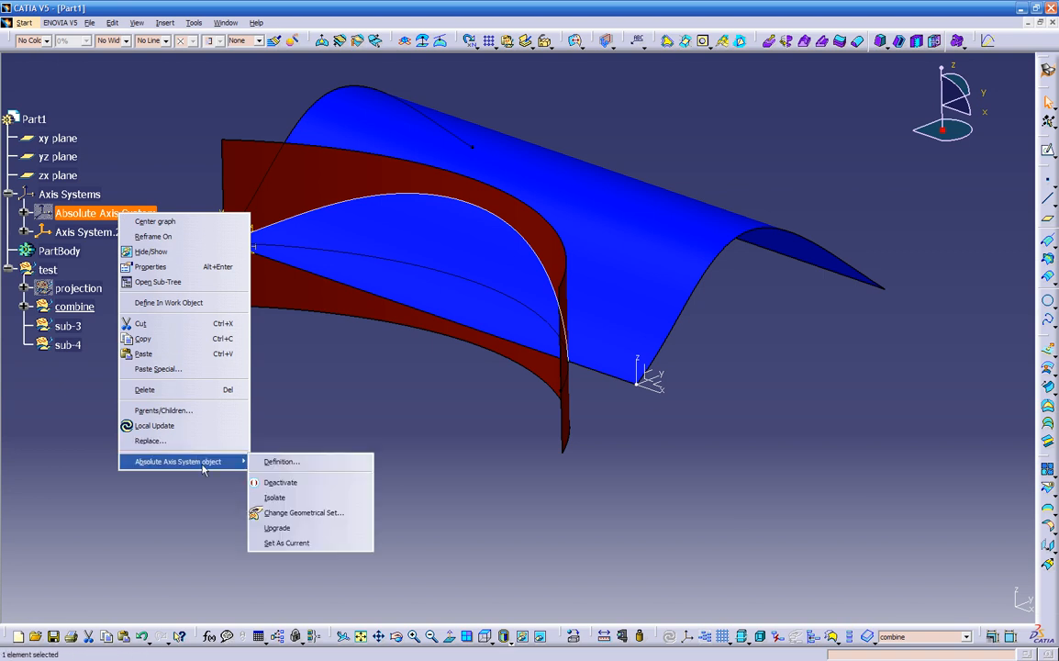
left_click(287, 543)
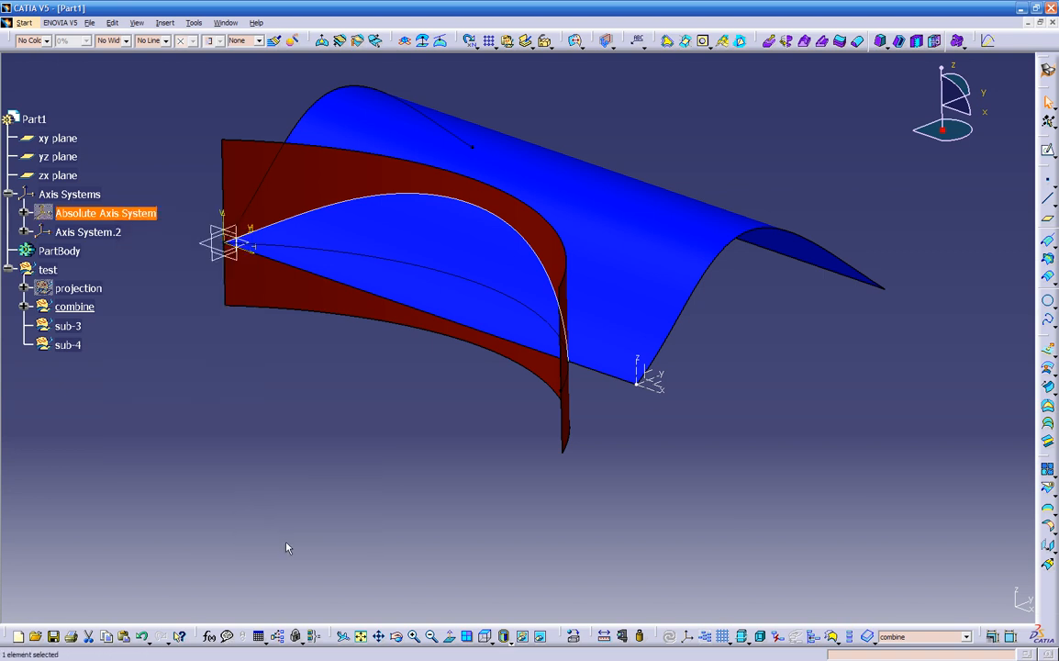
Make the hidden Absolute Axis System visible in the model.
right_click(108, 216)
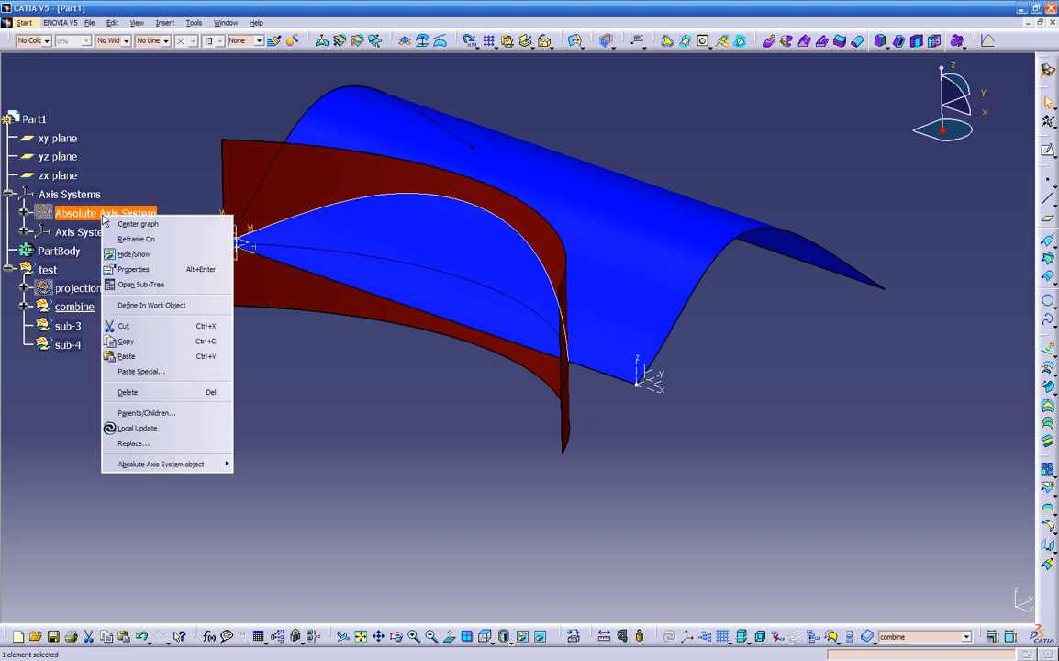
left_click(133, 255)
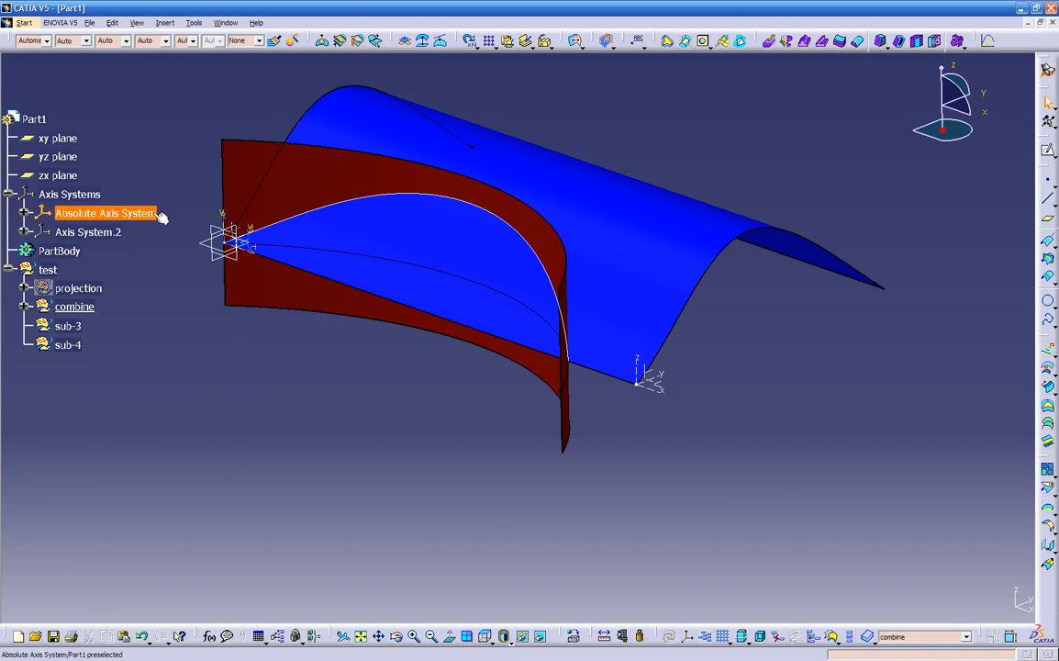
left_click(89, 213)
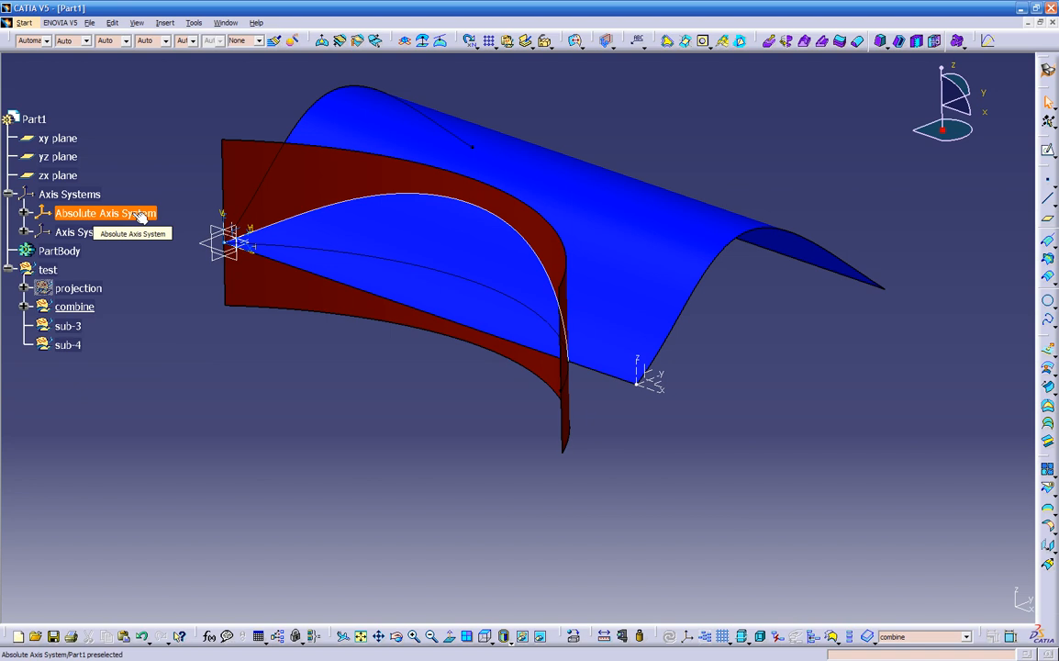
left_click(167, 175)
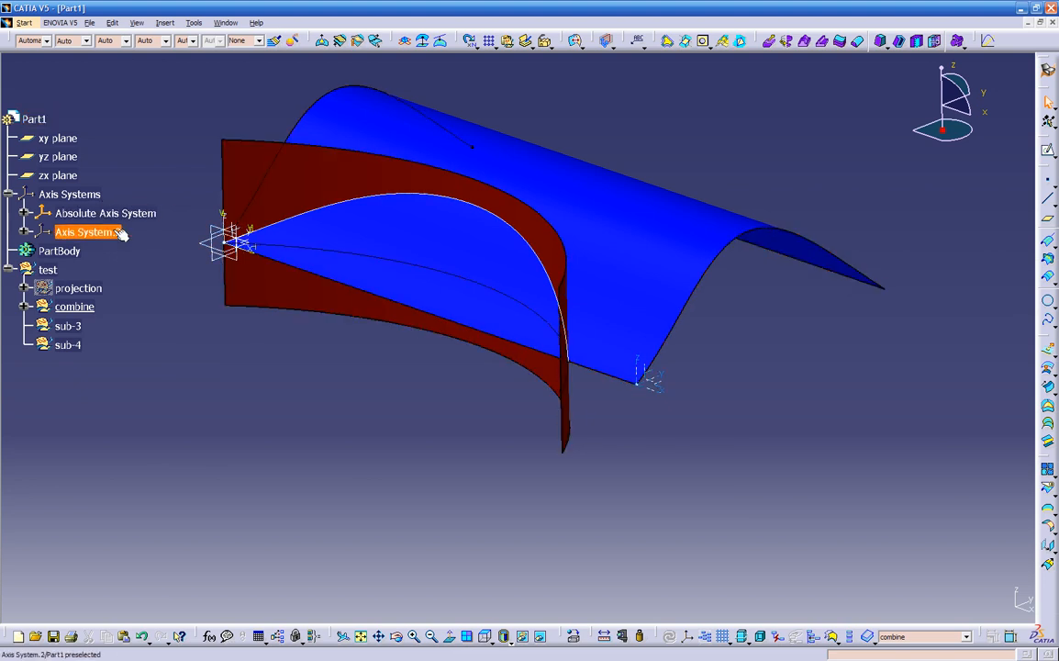
Set Axis System.2 as the current axis system.
middle_click_drag(345, 366, 635, 380)
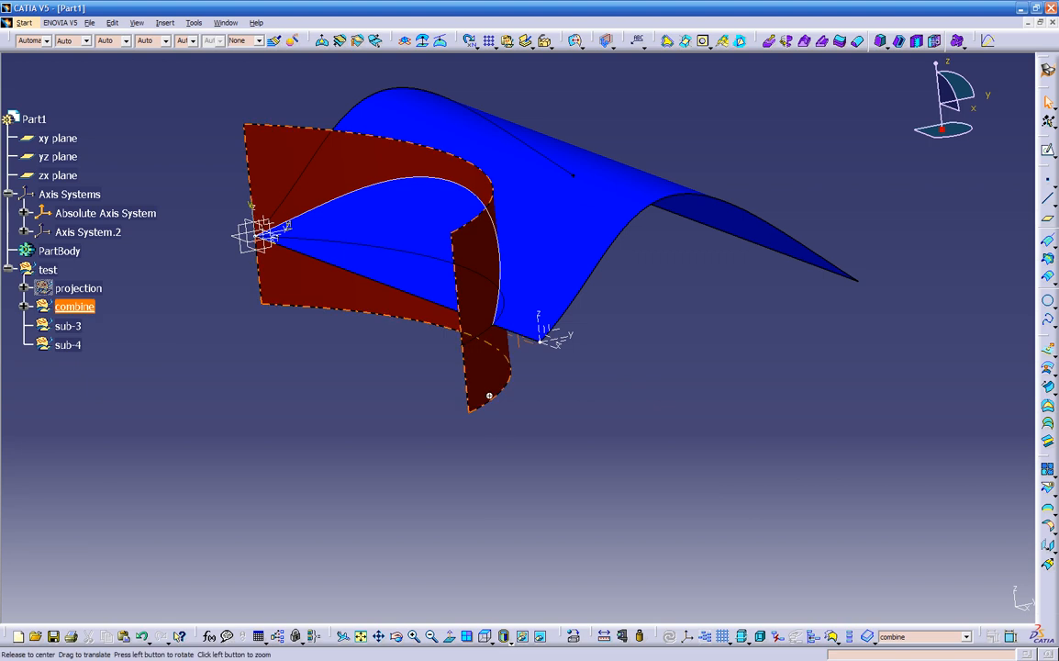
middle_click_drag(489, 394, 587, 396)
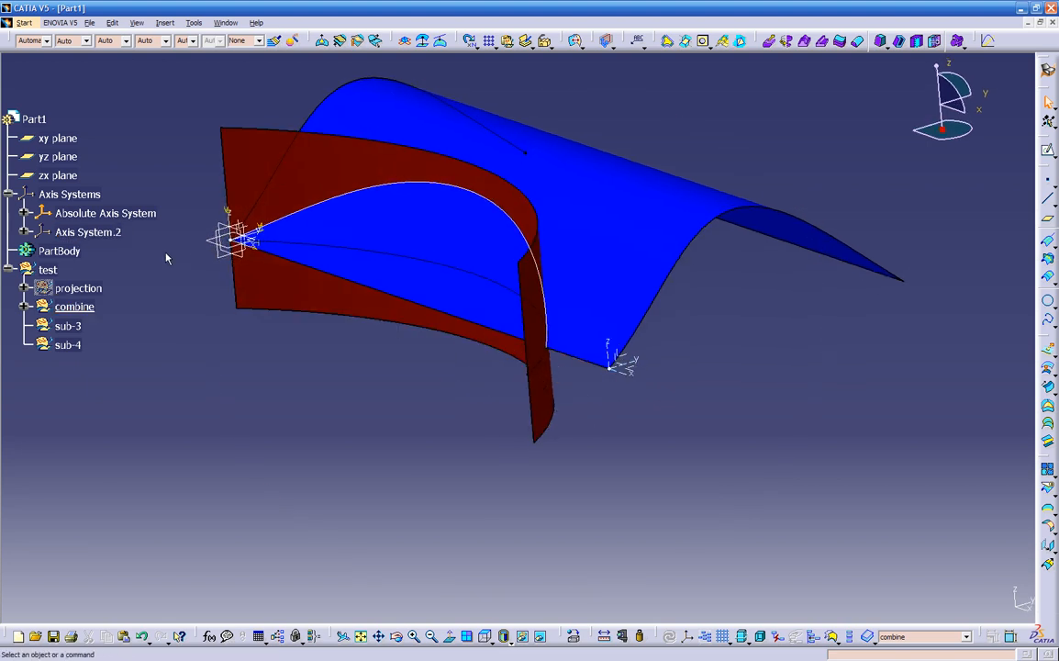
right_click(95, 232)
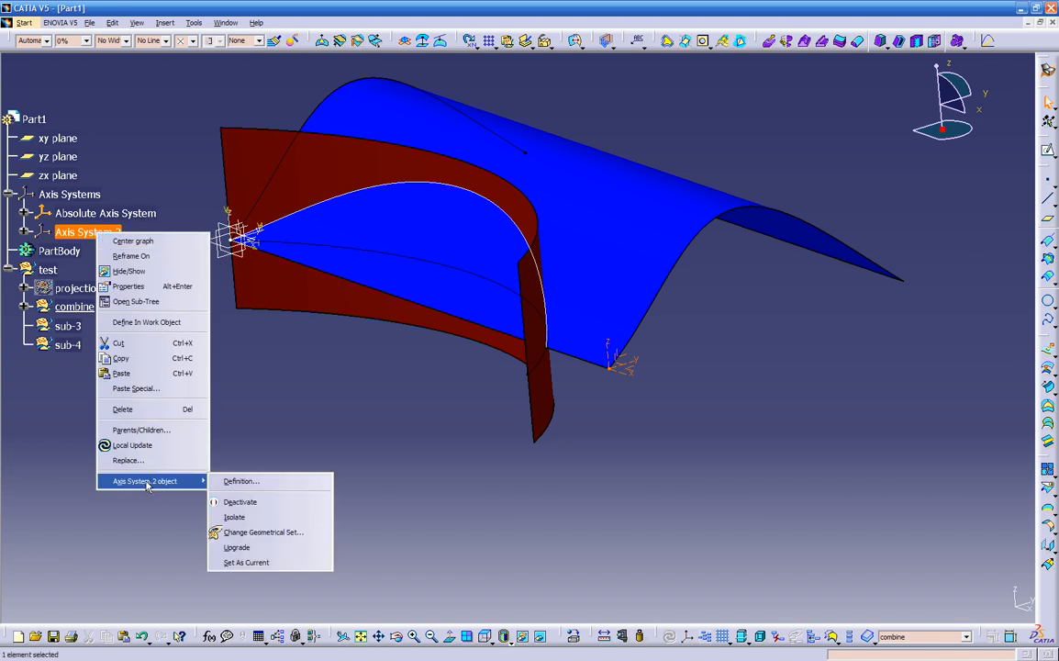
left_click(235, 562)
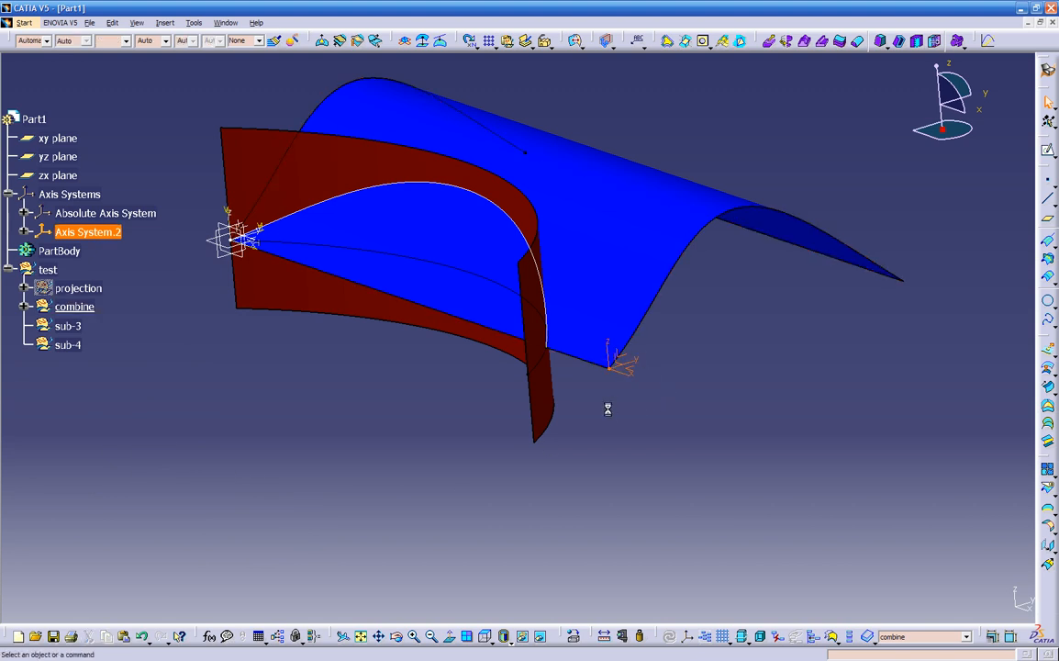
Hide the xy, yz and zx reference planes together.
middle_click_drag(239, 264, 254, 274)
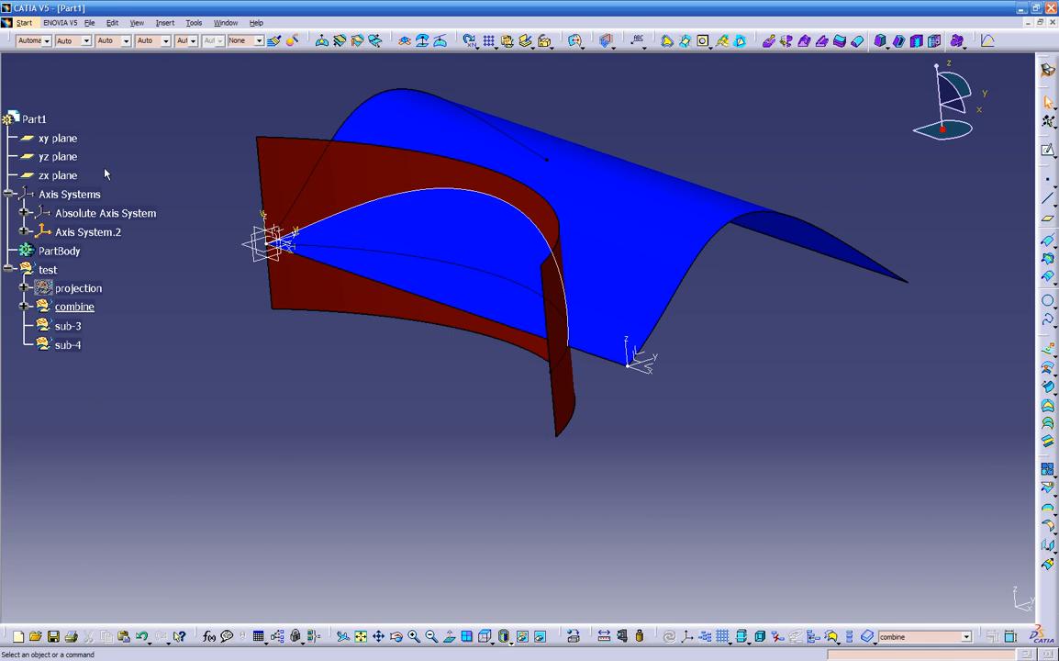
left_click(50, 136)
left_click(60, 156, "ctrl")
left_click(69, 174, "ctrl")
right_click(68, 178)
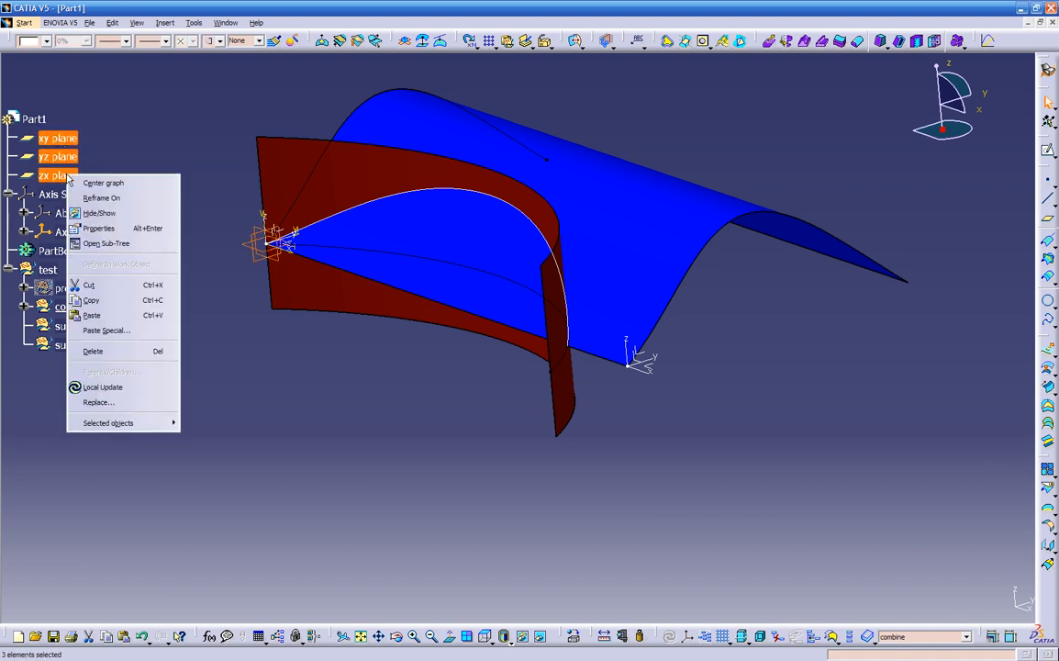
left_click(96, 212)
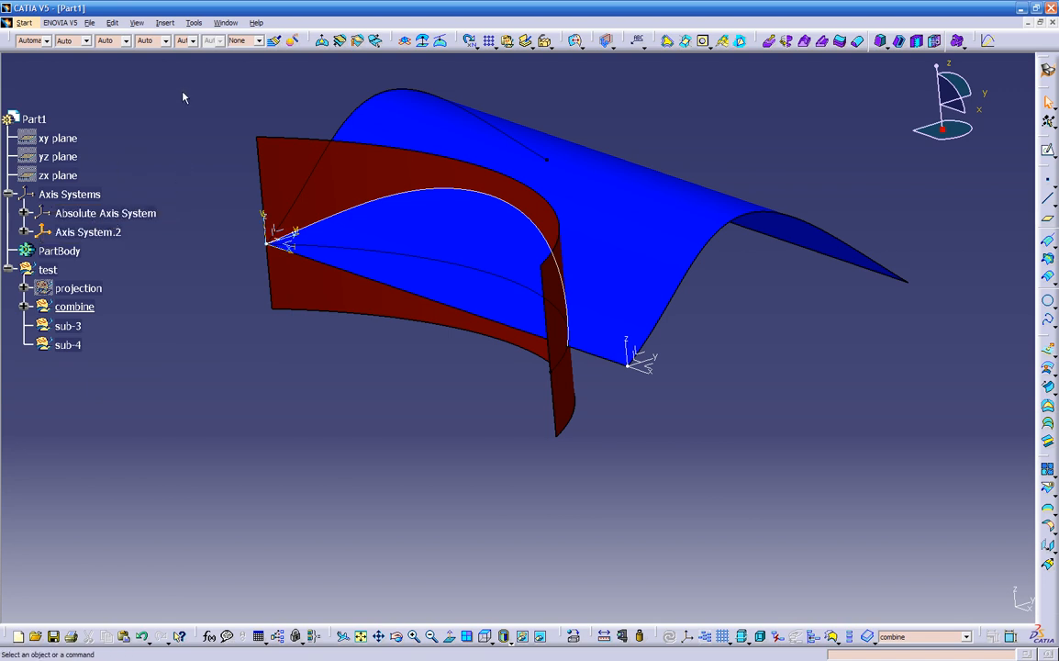
Review the Part Infrastructure options for new part documents, checking the option to create an axis system, and close them.
left_click(193, 23)
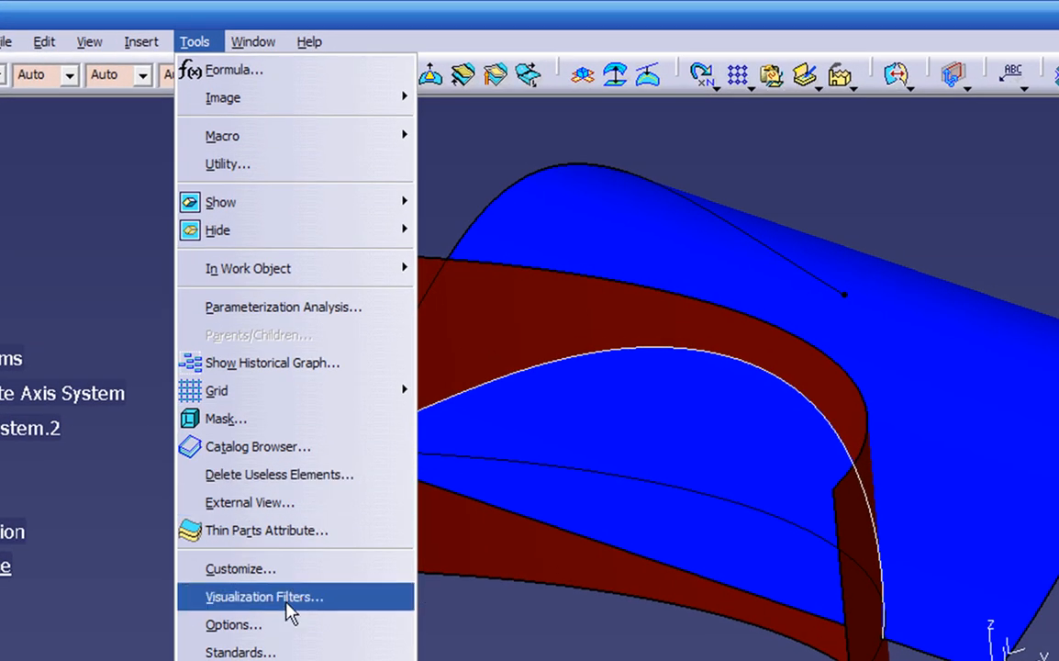
left_click(279, 625)
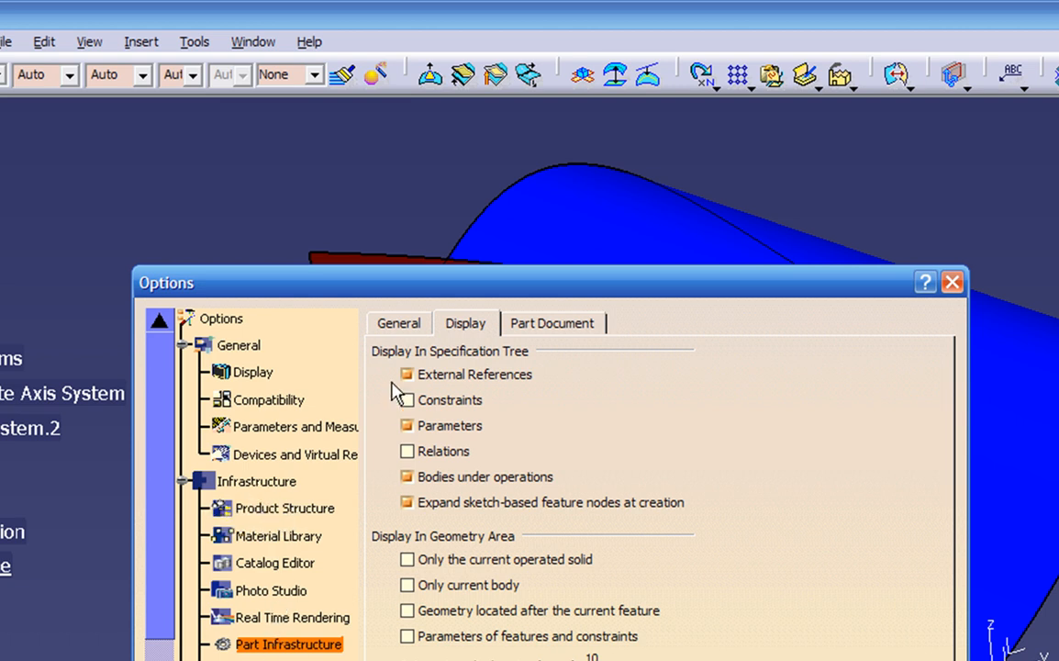
left_click(396, 326)
left_click(460, 323)
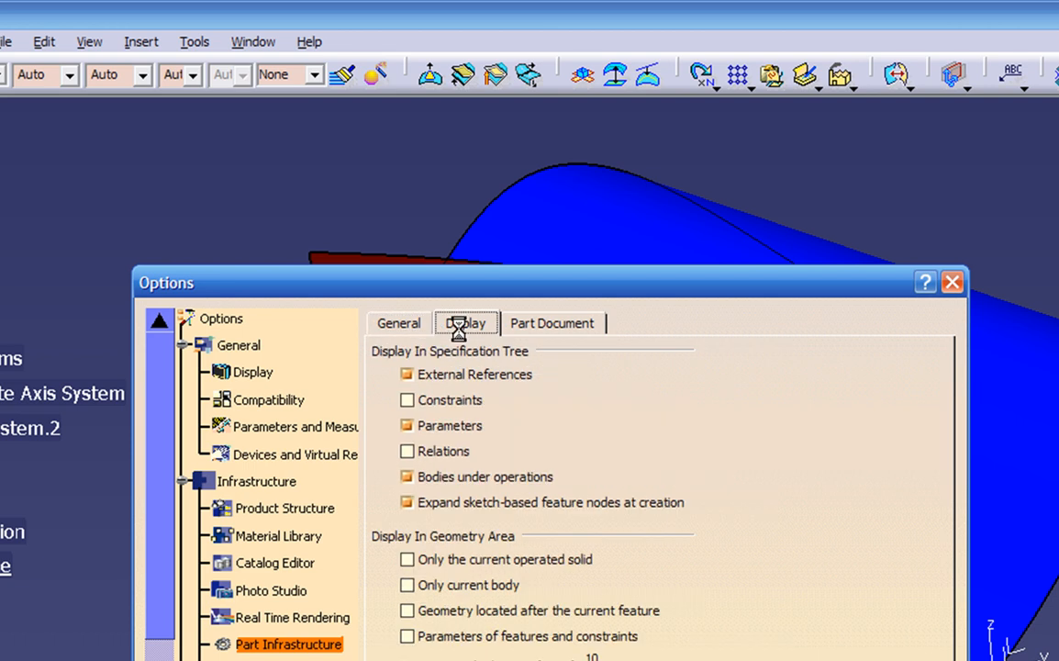
left_click(547, 334)
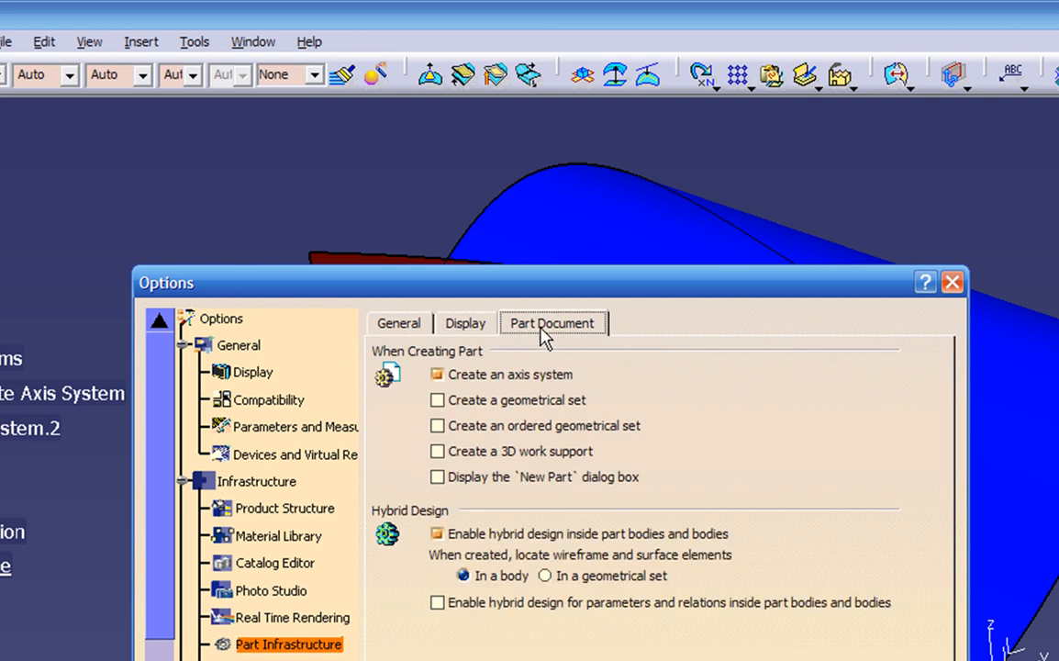
left_click(470, 383)
left_click(466, 380)
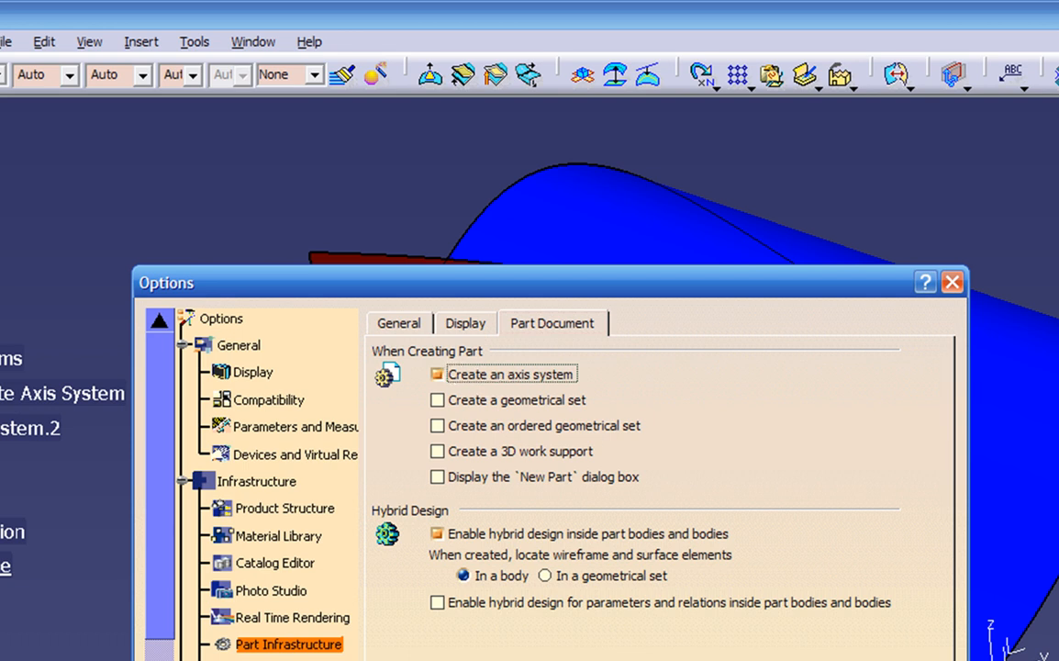
left_click(816, 660)
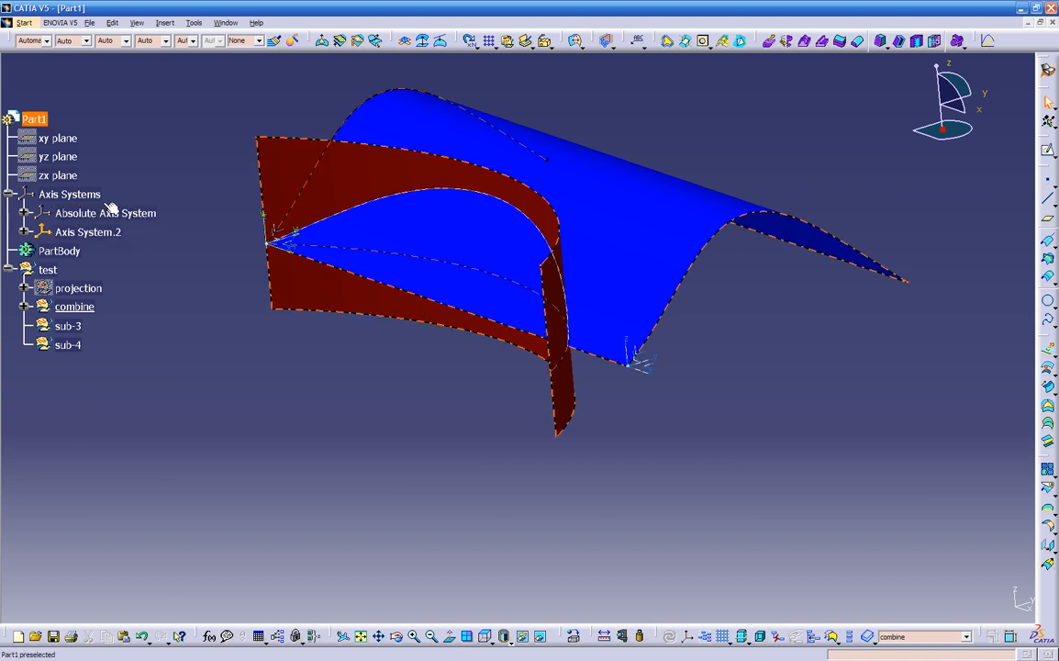
Set the Absolute Axis System as the current axis system again.
middle_click_drag(371, 389, 363, 366)
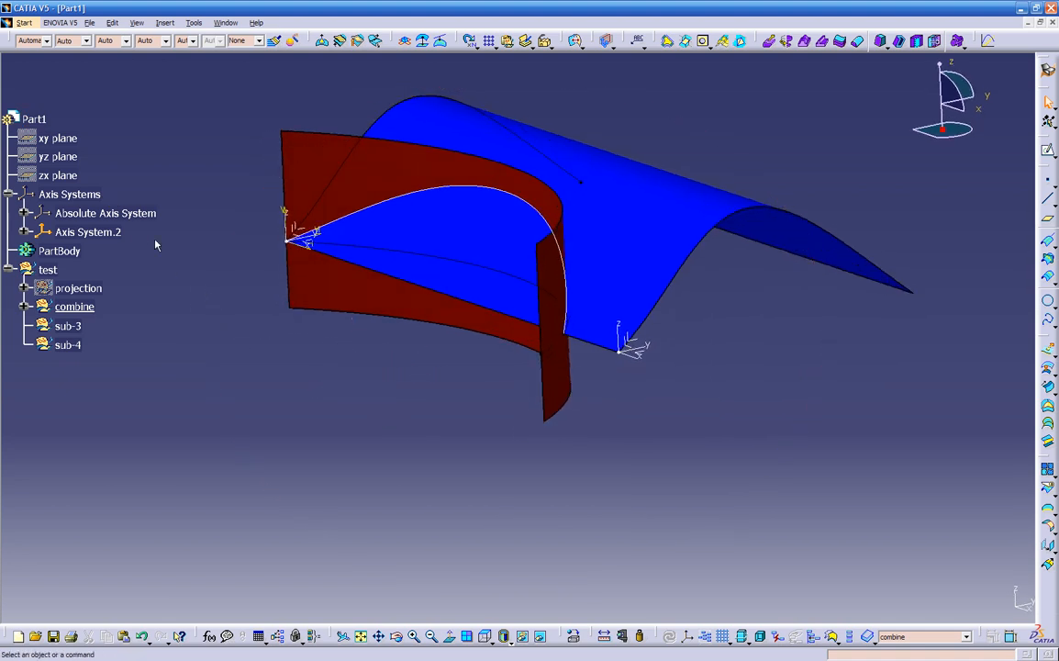
right_click(94, 214)
mouse_move(182, 466)
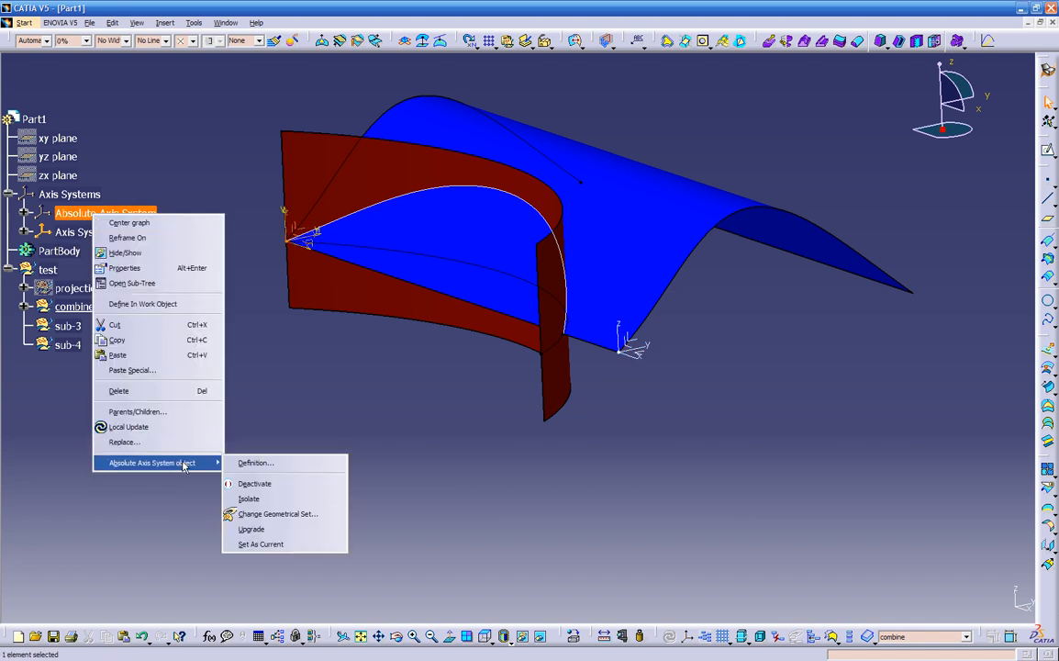
left_click(261, 545)
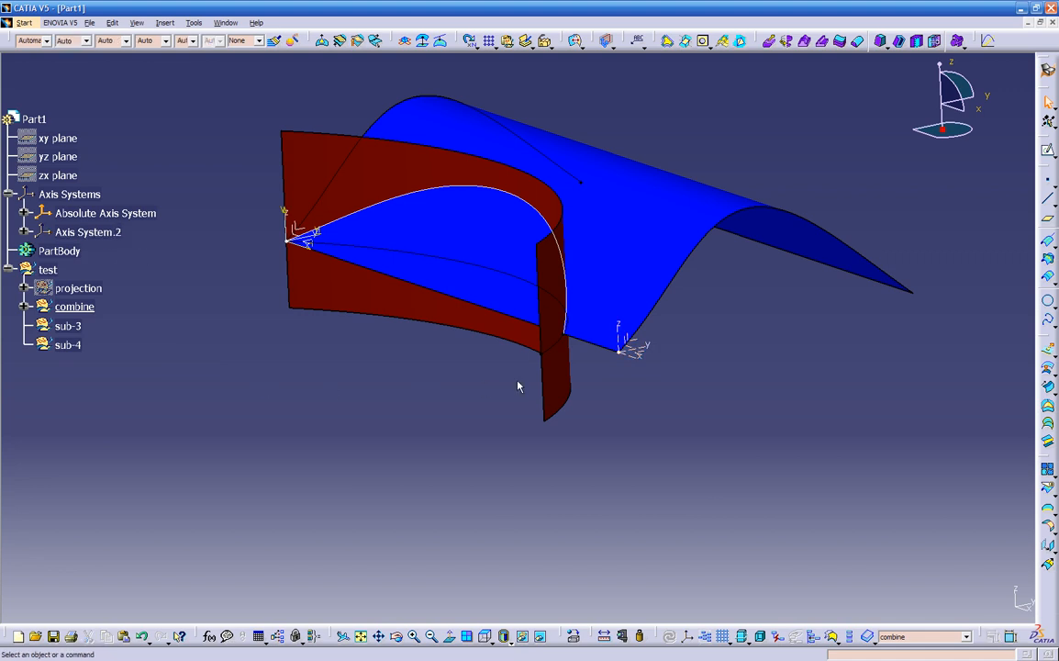
Edit Axis System.2, trying a new point-point line as its Y axis and resetting that axis to No Selection.
double_click(631, 356)
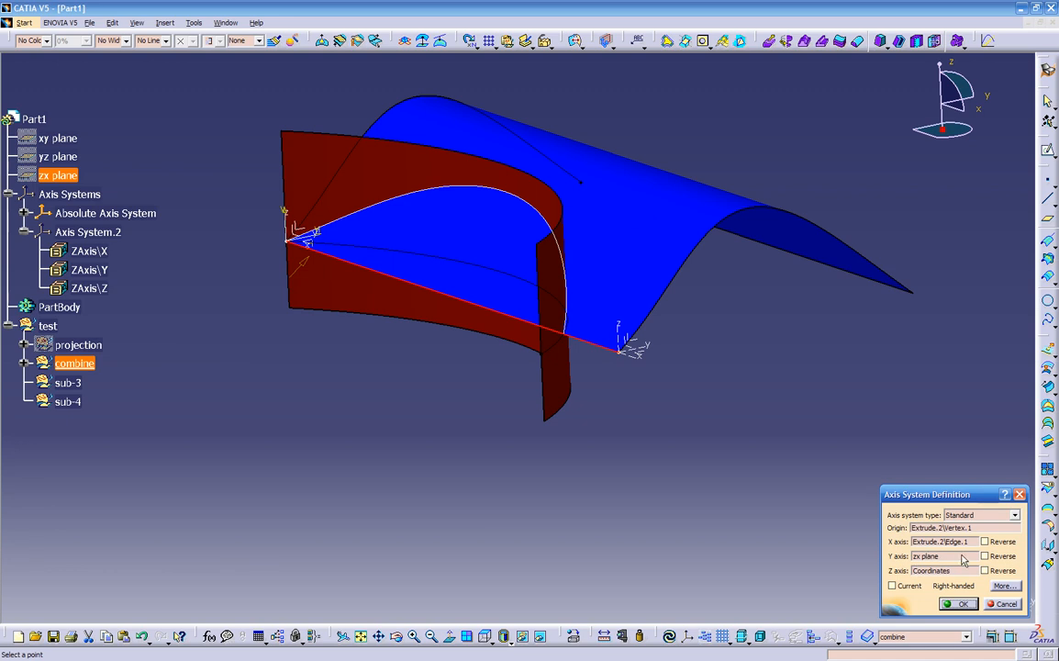
right_click(959, 558)
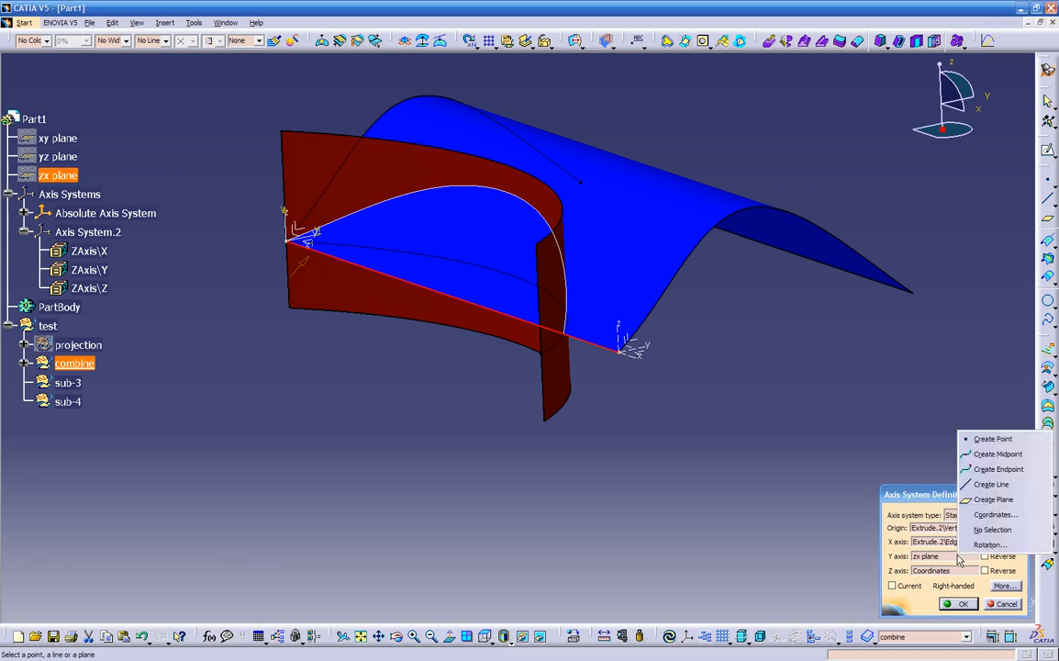
left_click(987, 484)
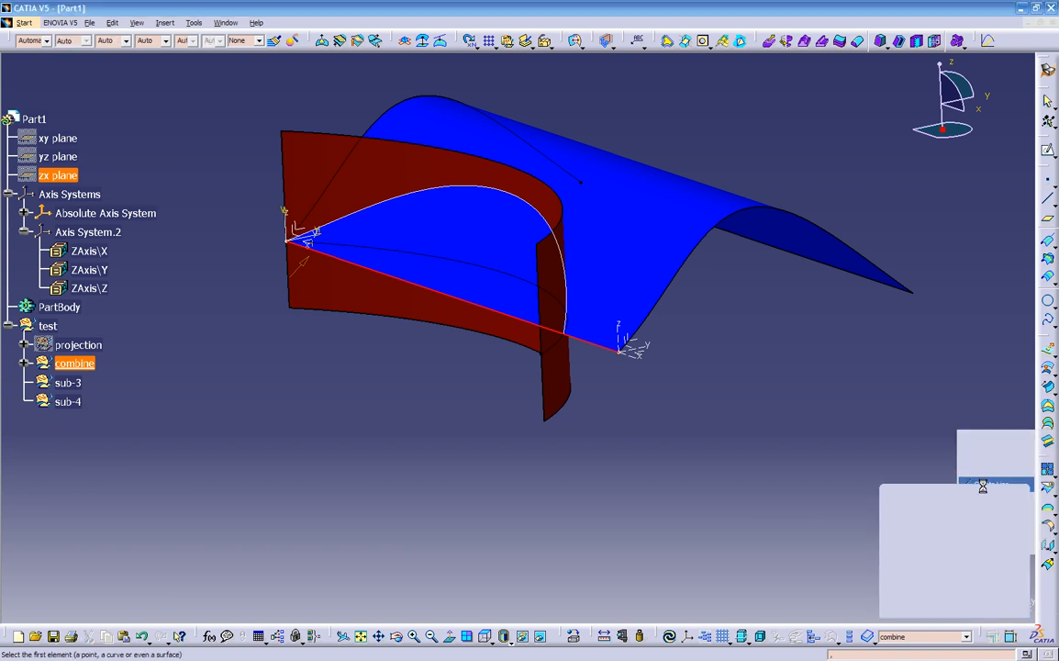
left_click(619, 354)
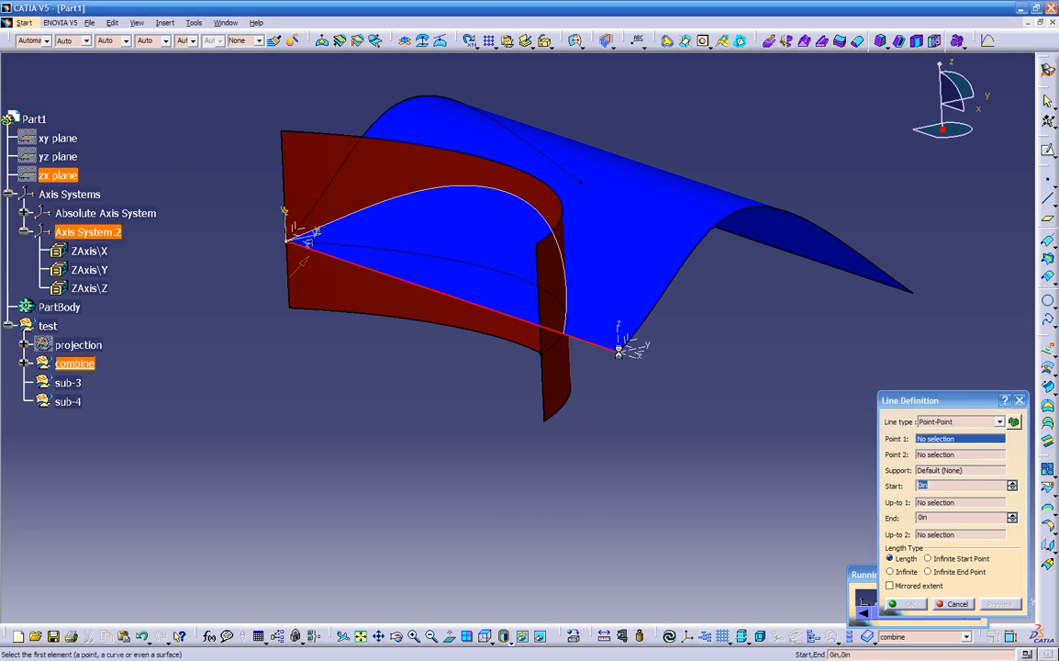
left_click(909, 300)
left_click(907, 603)
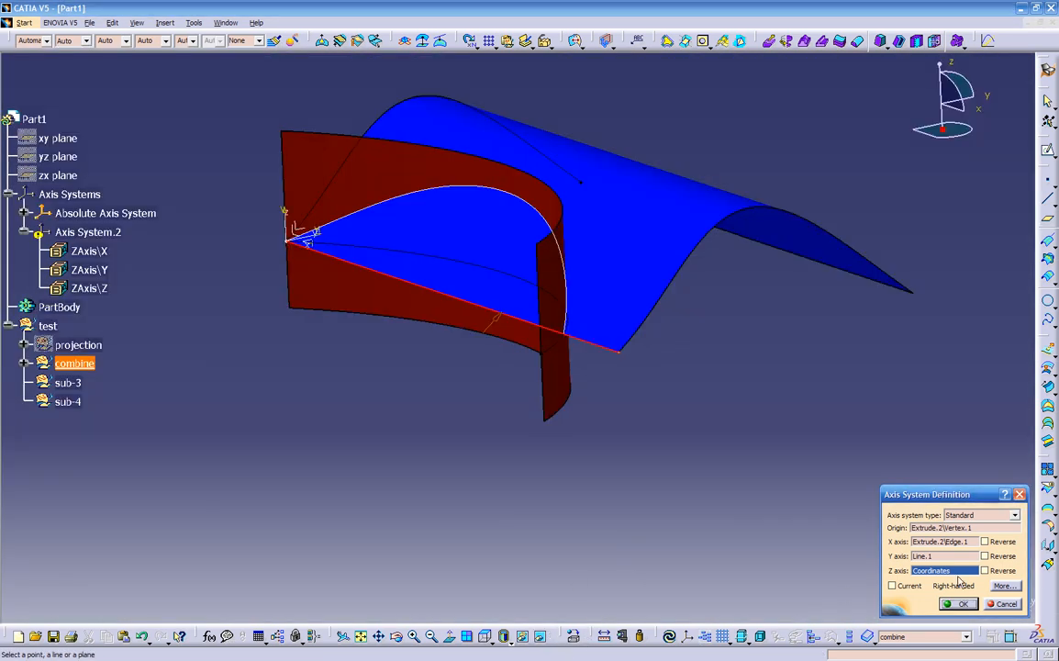
right_click(949, 557)
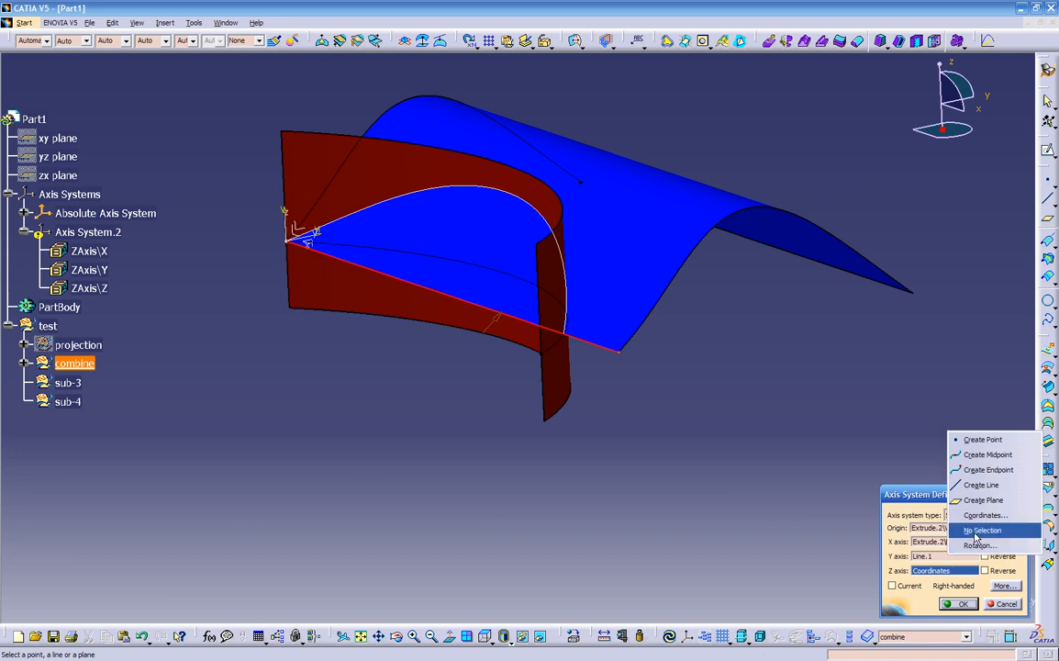
left_click(974, 532)
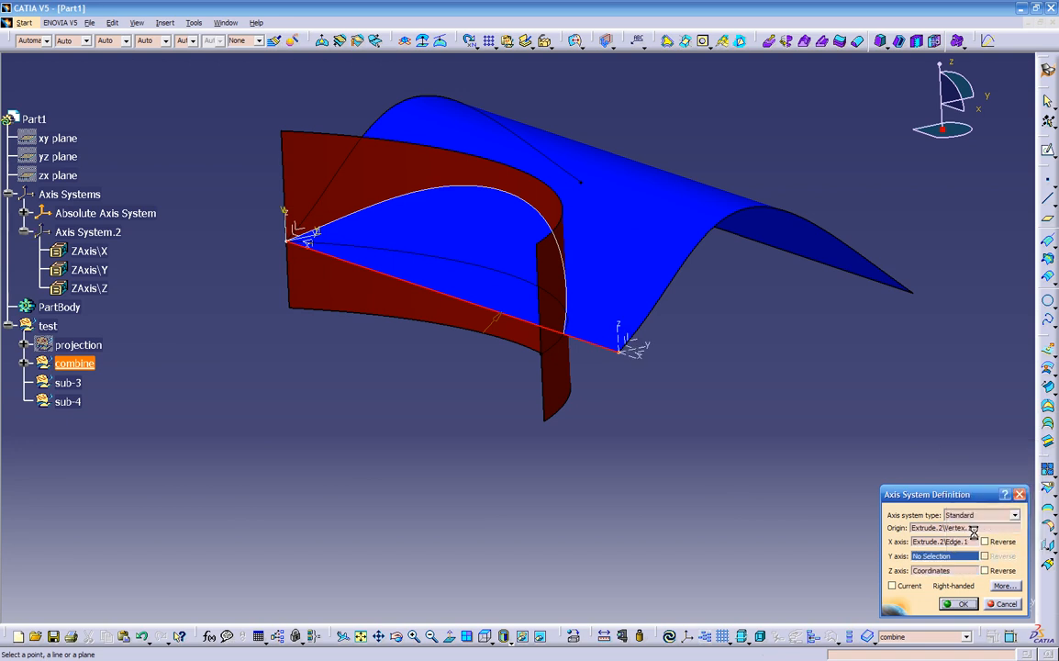
Hide Axis System.2 and create a point-point line between the end vertices of the blue surface's open arched edge as its Y axis.
right_click(946, 556)
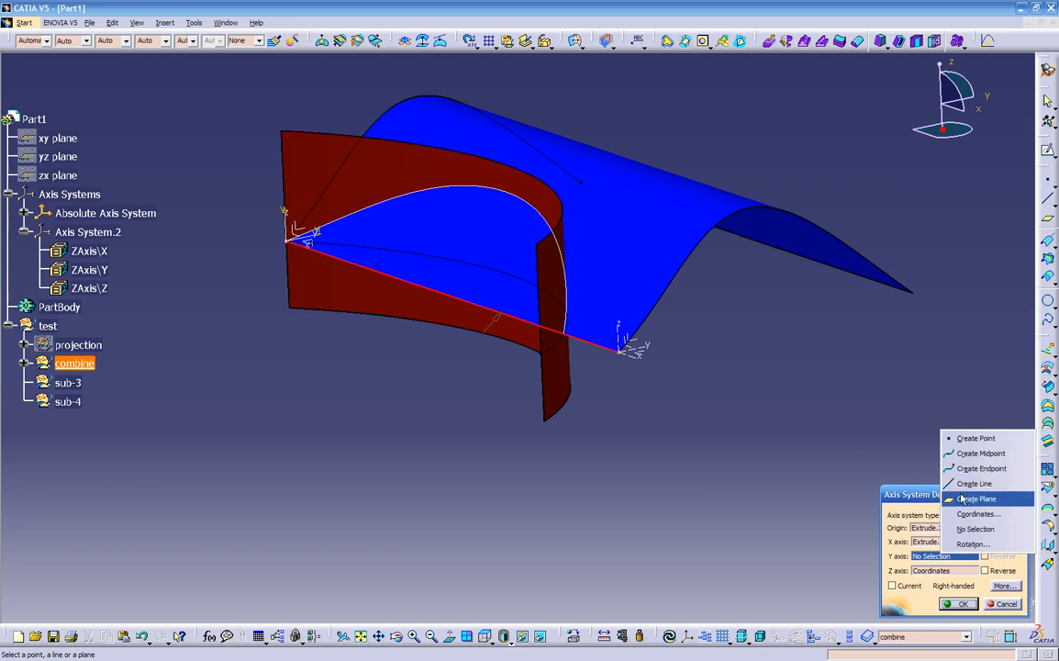
left_click(955, 484)
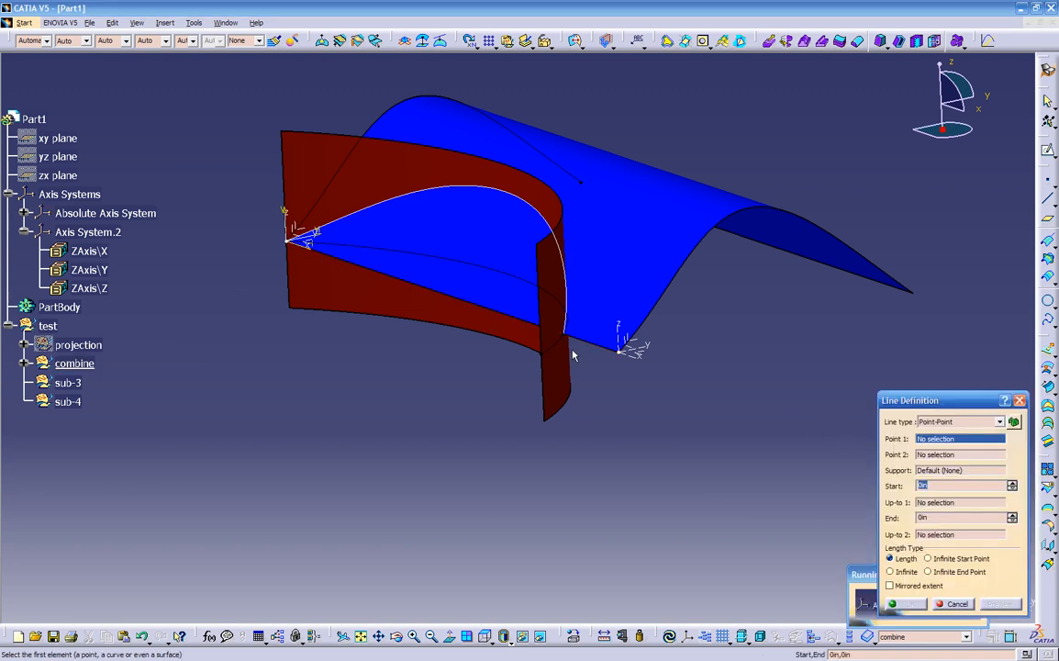
right_click(632, 350)
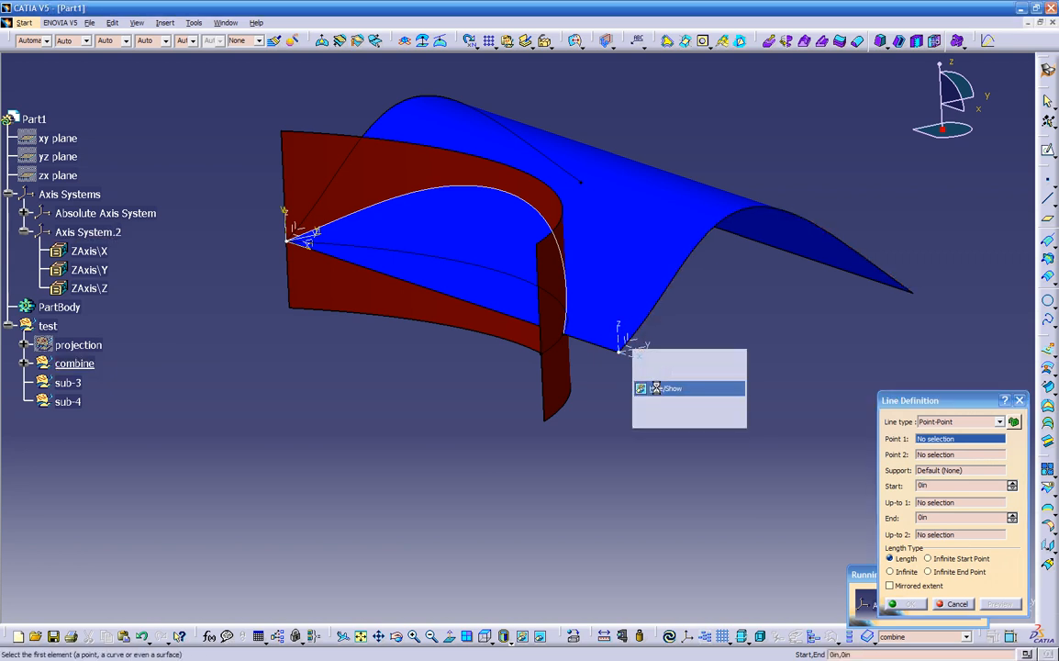
left_click(655, 388)
left_click(622, 354)
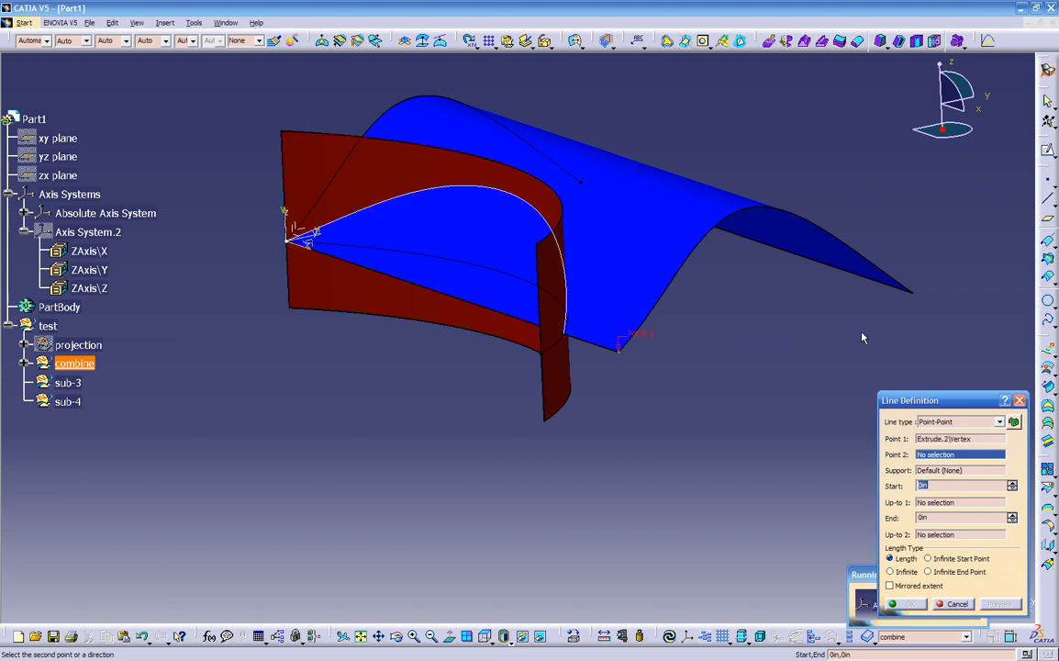
left_click(914, 300)
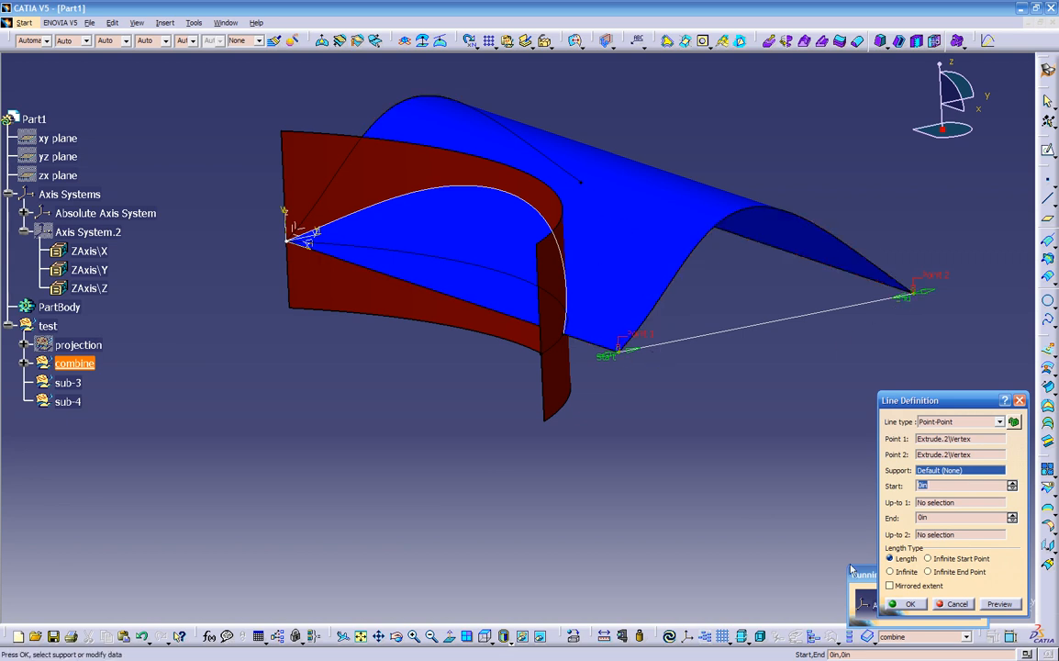
left_click(905, 604)
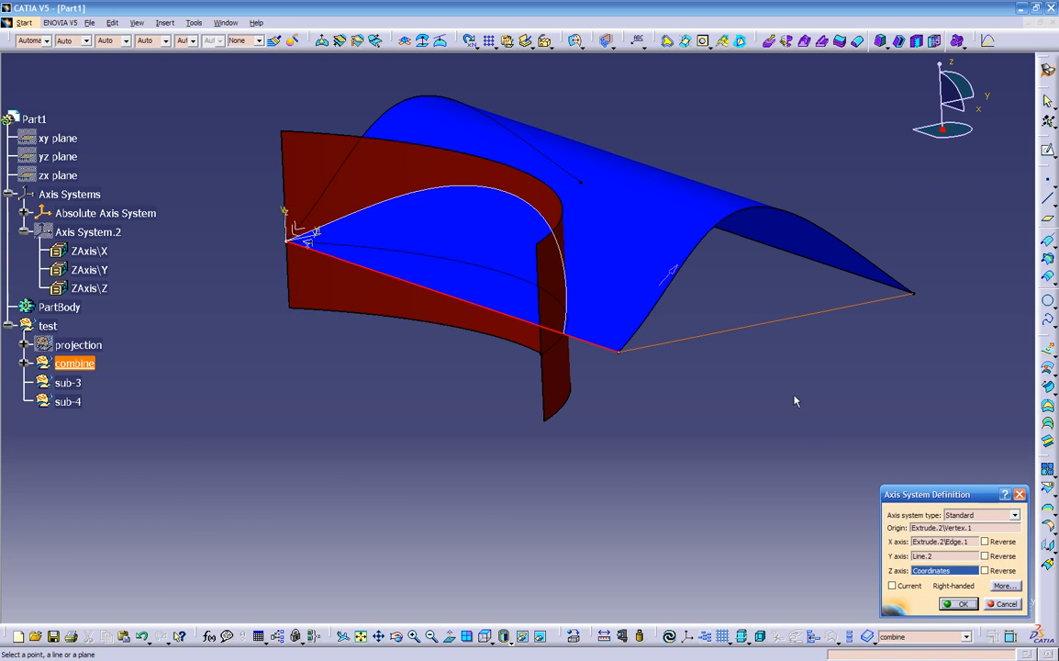
Try to reselect the new line as the Y axis, and accept the axis system definition with Axis System.2 shown again.
left_click(941, 557)
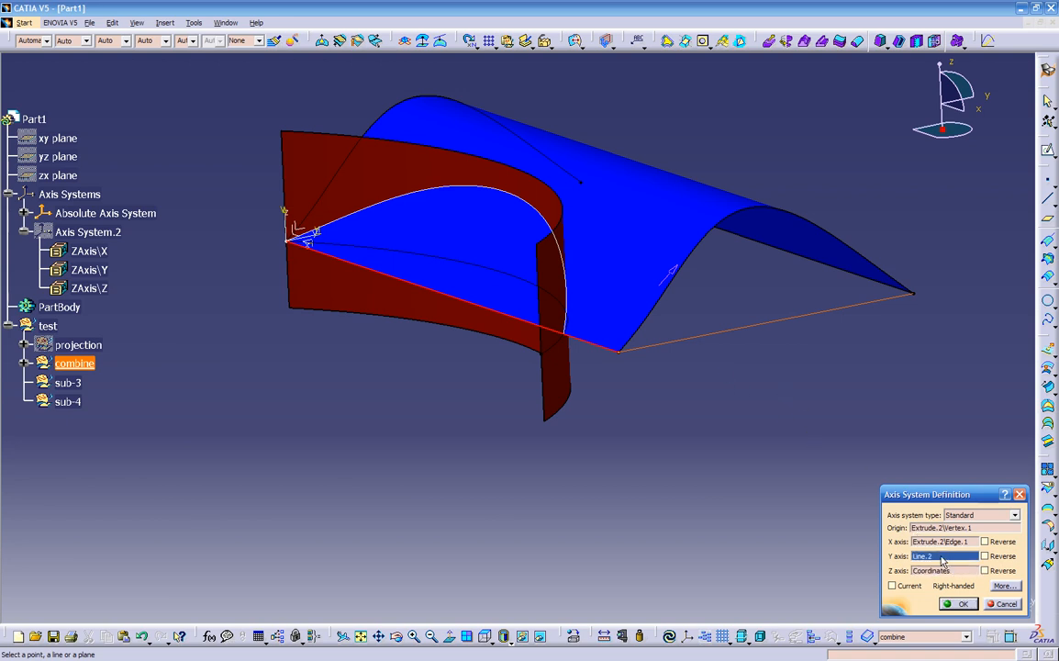
left_click(693, 337)
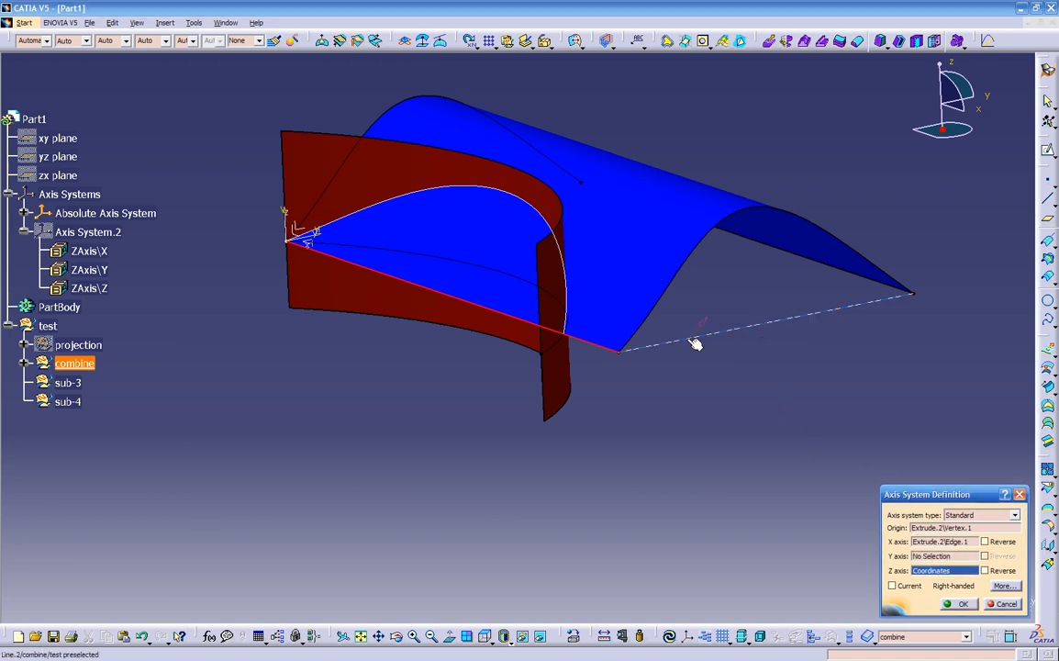
right_click(92, 233)
left_click(176, 269)
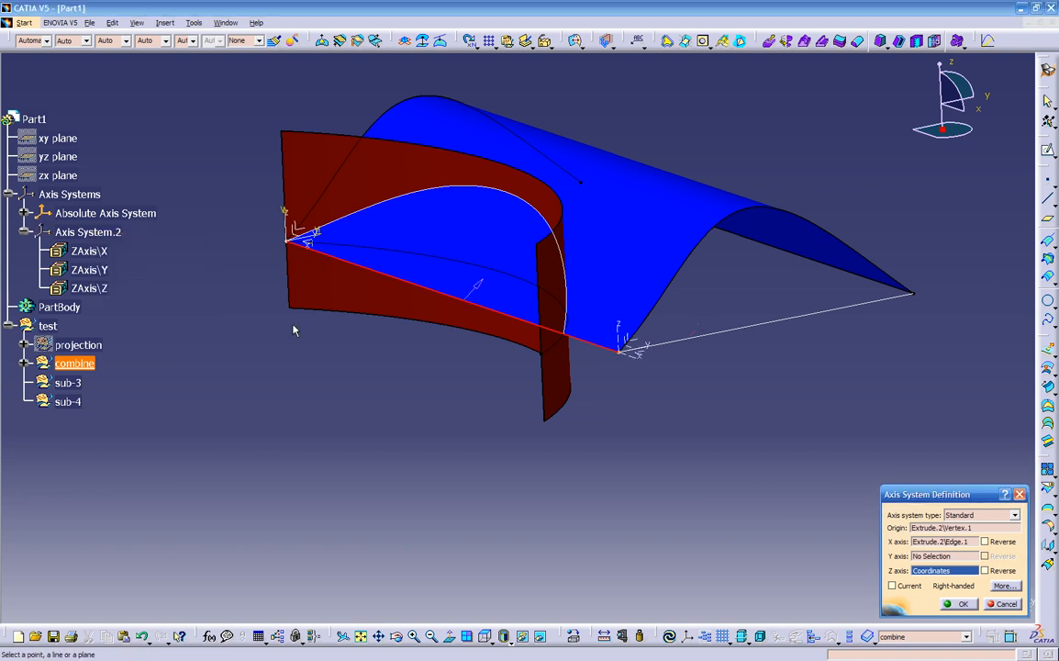
left_click(971, 606)
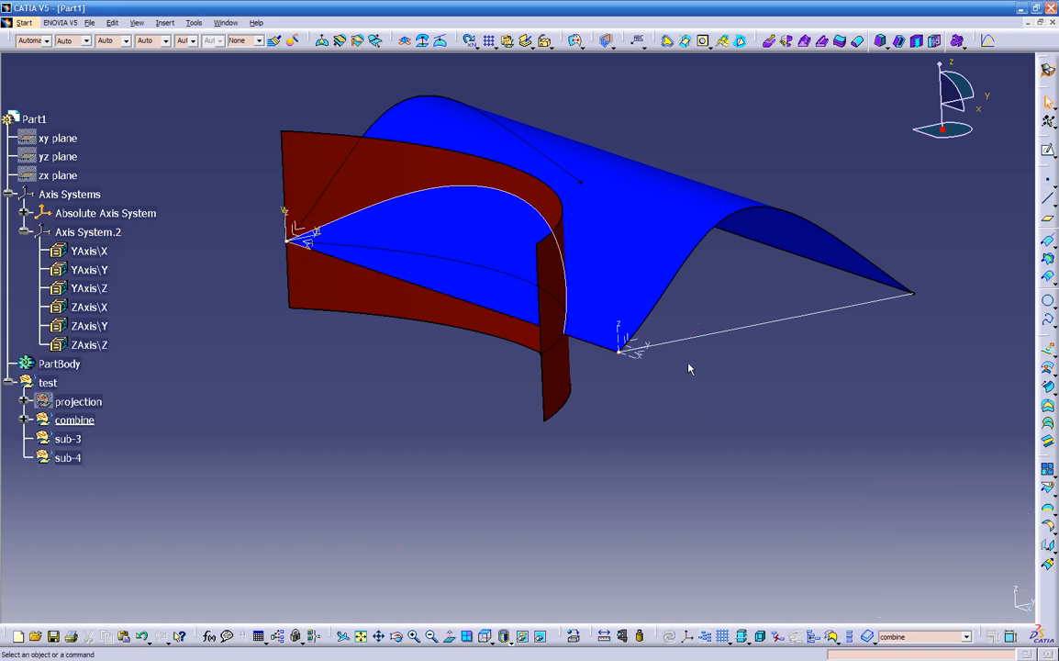
left_click(702, 337)
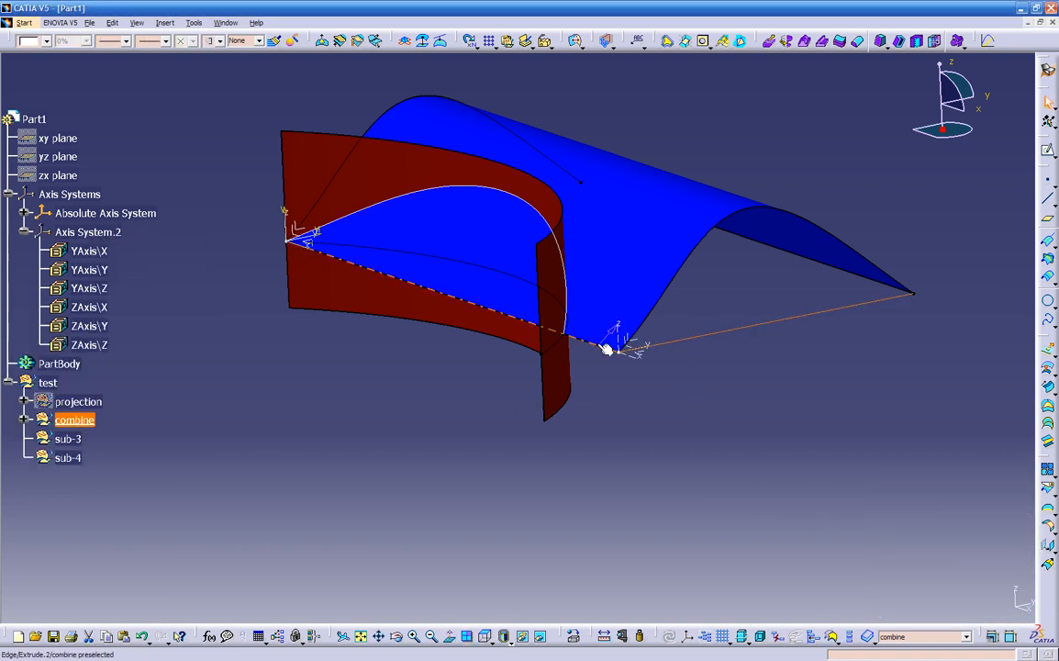
left_click(685, 409)
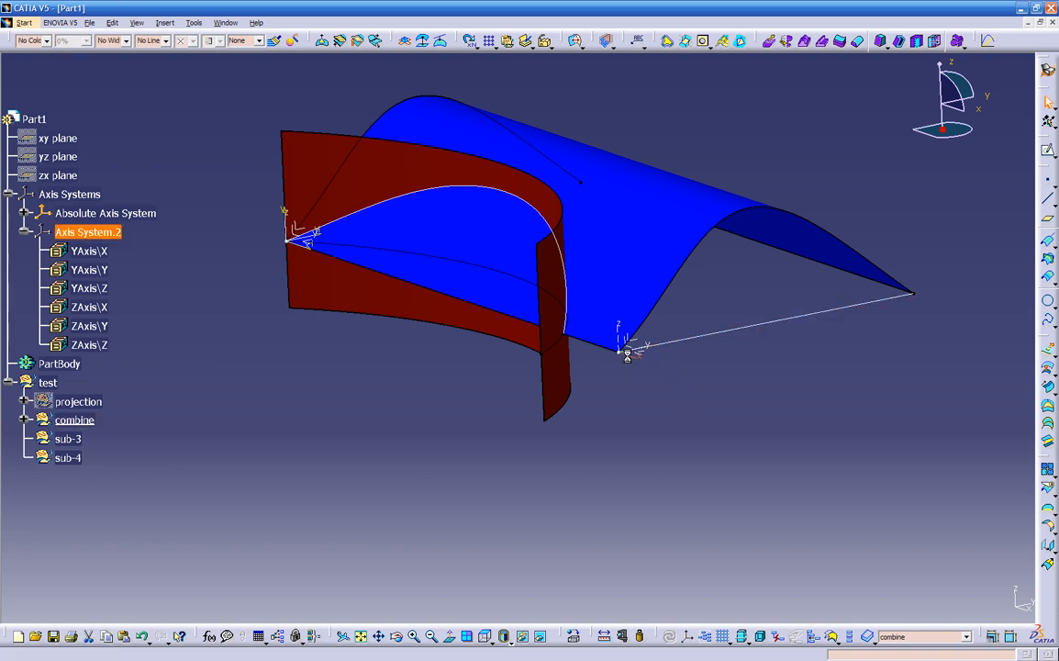
Edit Axis System.2 to reverse its X, Y and Z axes and accept the definition.
double_click(627, 353)
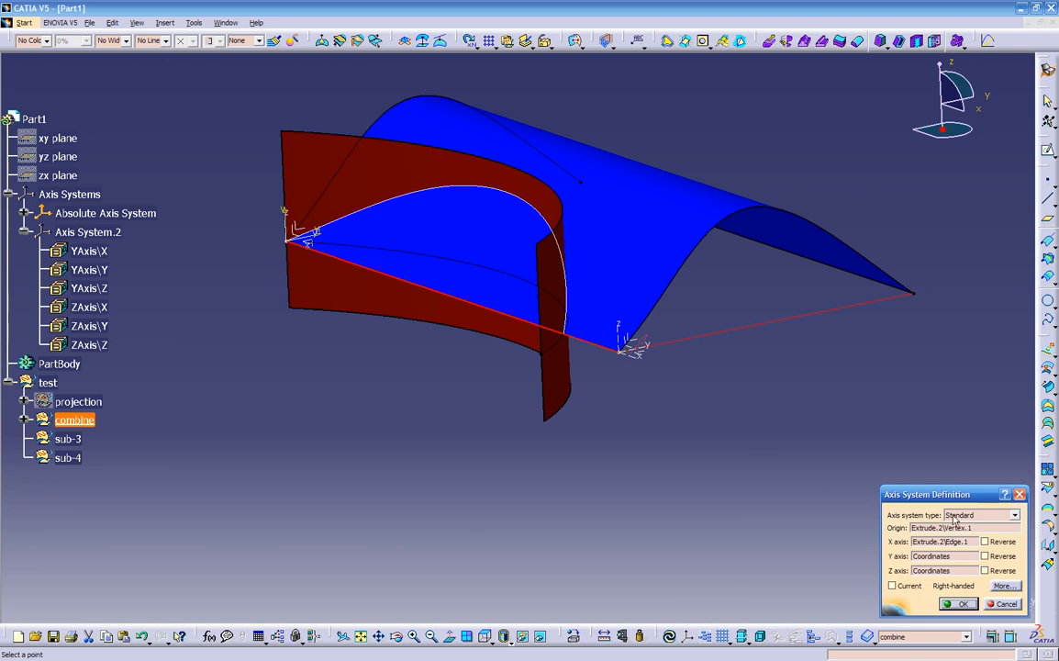
left_click(986, 542)
middle_click_drag(666, 440, 643, 313)
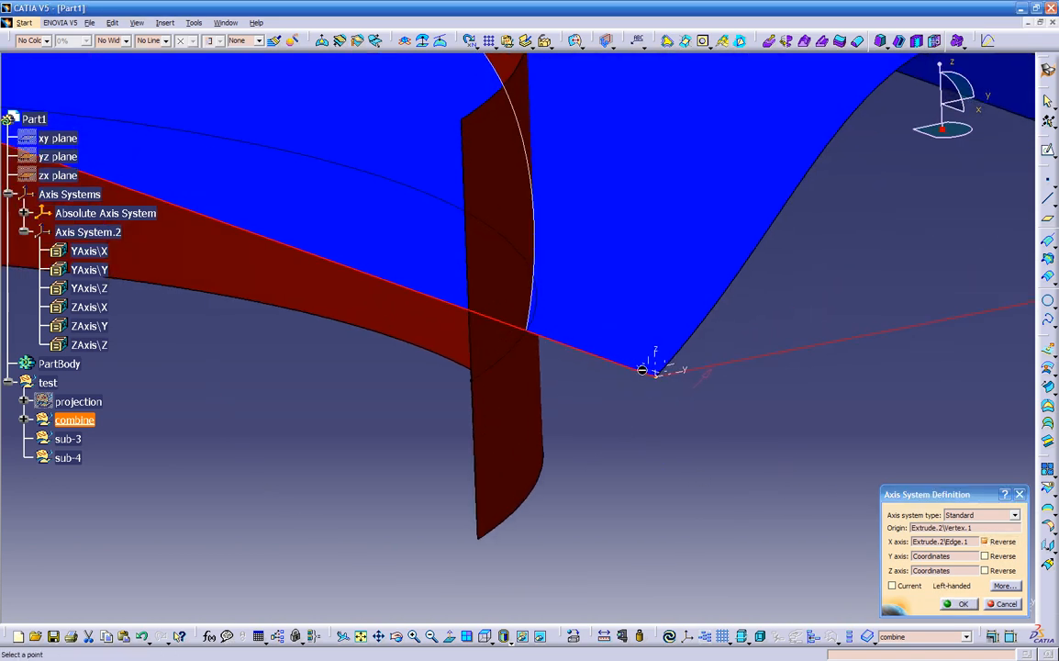
middle_click_drag(689, 371, 693, 438)
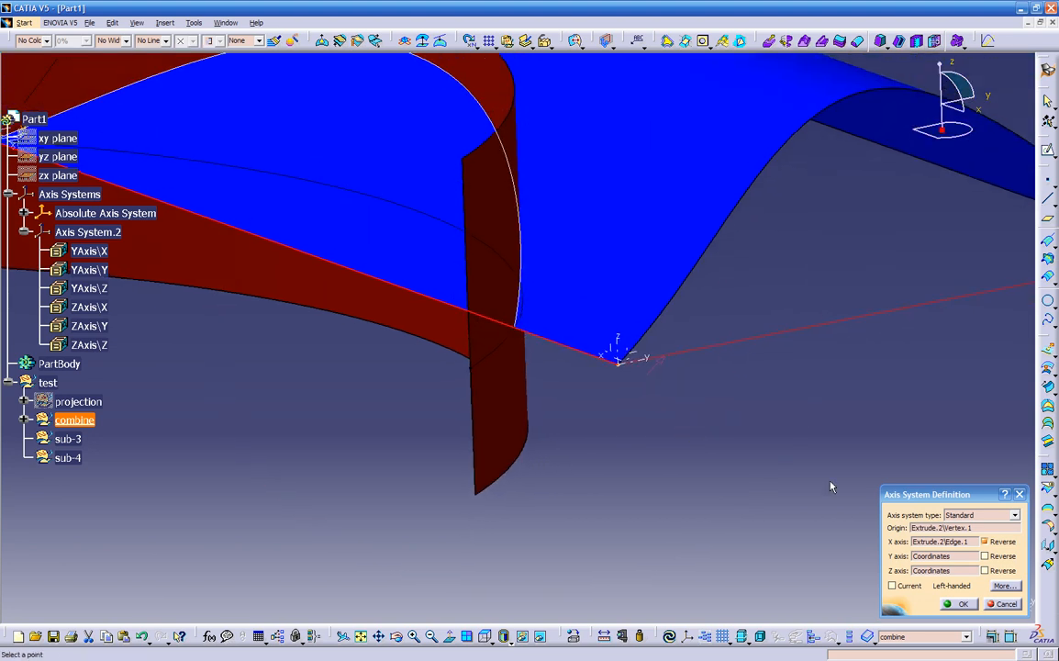
left_click(984, 556)
left_click(985, 570)
middle_click_drag(666, 447, 743, 502)
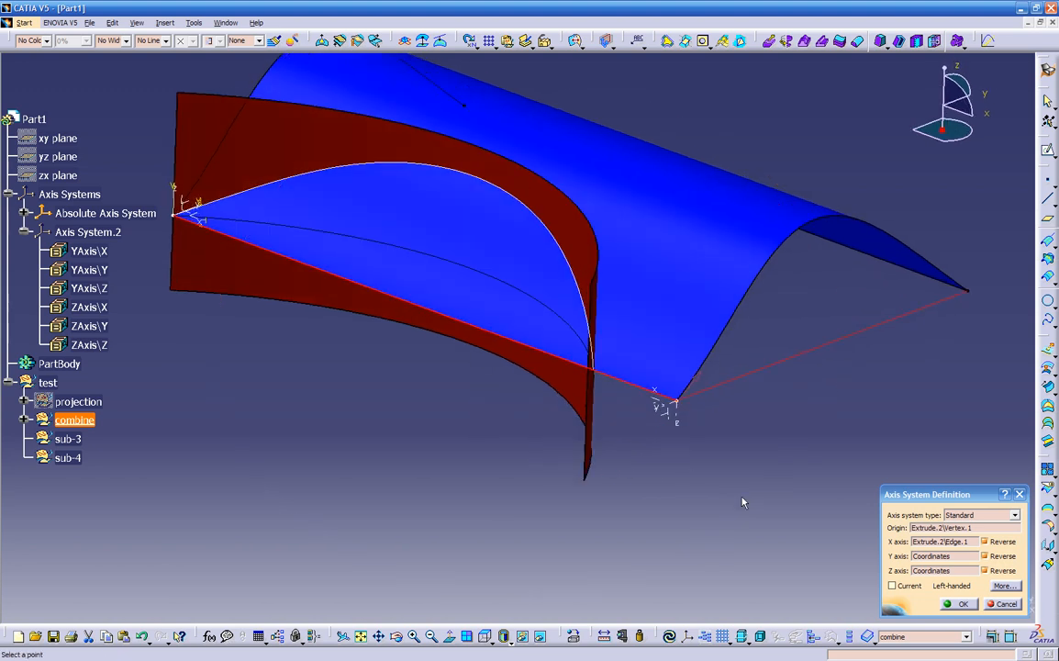
left_click(956, 604)
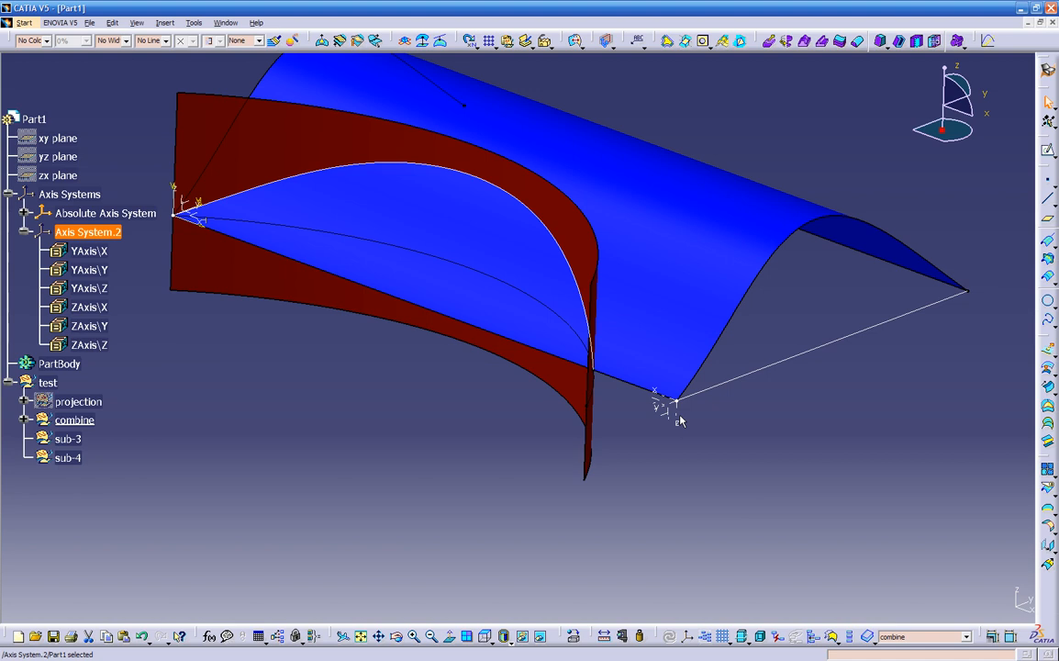
Delete Axis System.2 from the part together with all its children.
middle_click_drag(393, 383, 348, 435)
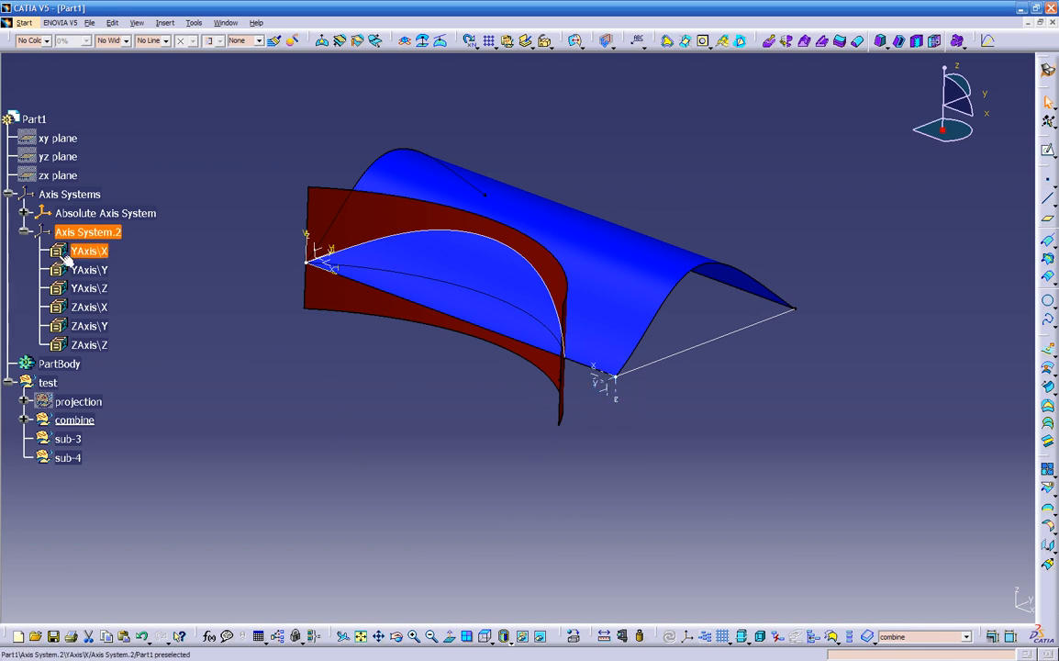
left_click(621, 393)
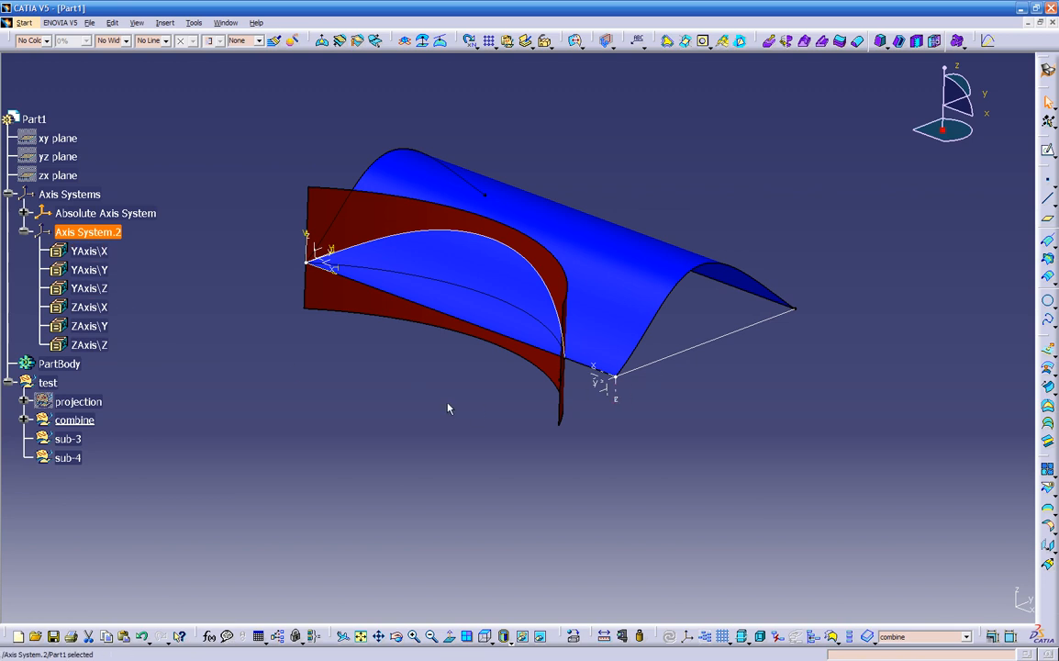
left_click(24, 231)
left_click(84, 233)
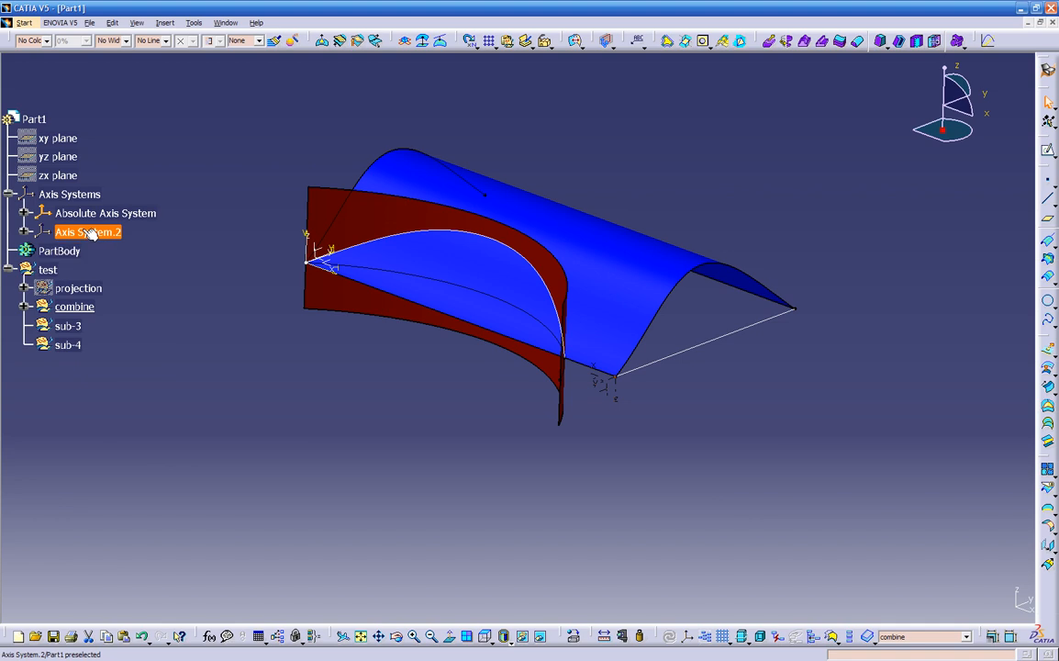
key("Delete")
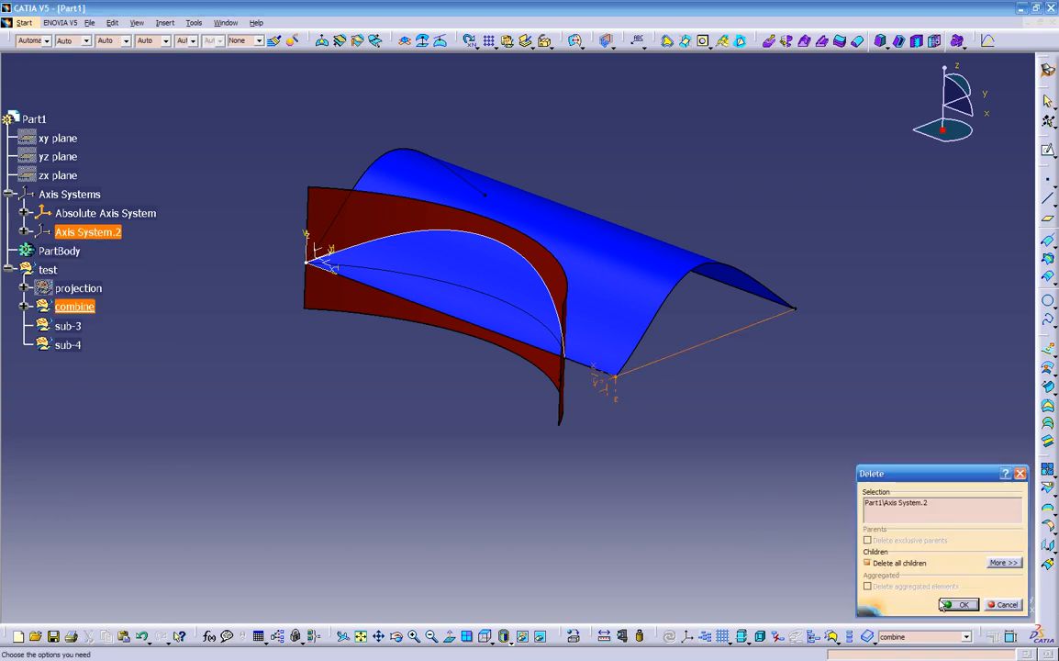
left_click(943, 604)
middle_click_drag(485, 431, 469, 450)
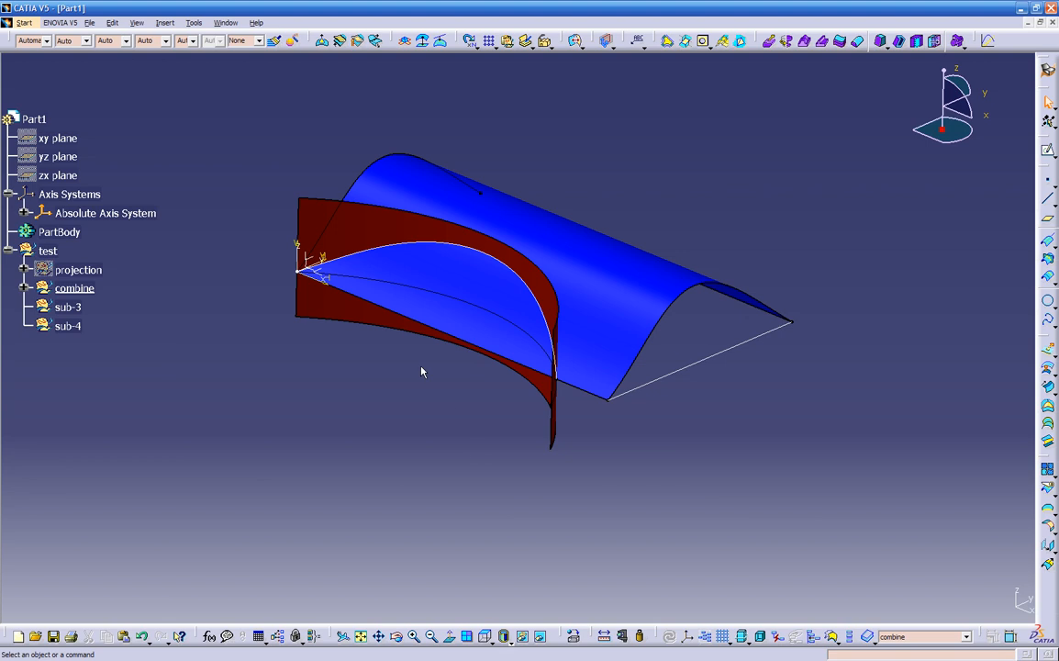
Hide the combine geometrical set so only the Absolute Axis System is displayed.
left_click(88, 288)
right_click(91, 288)
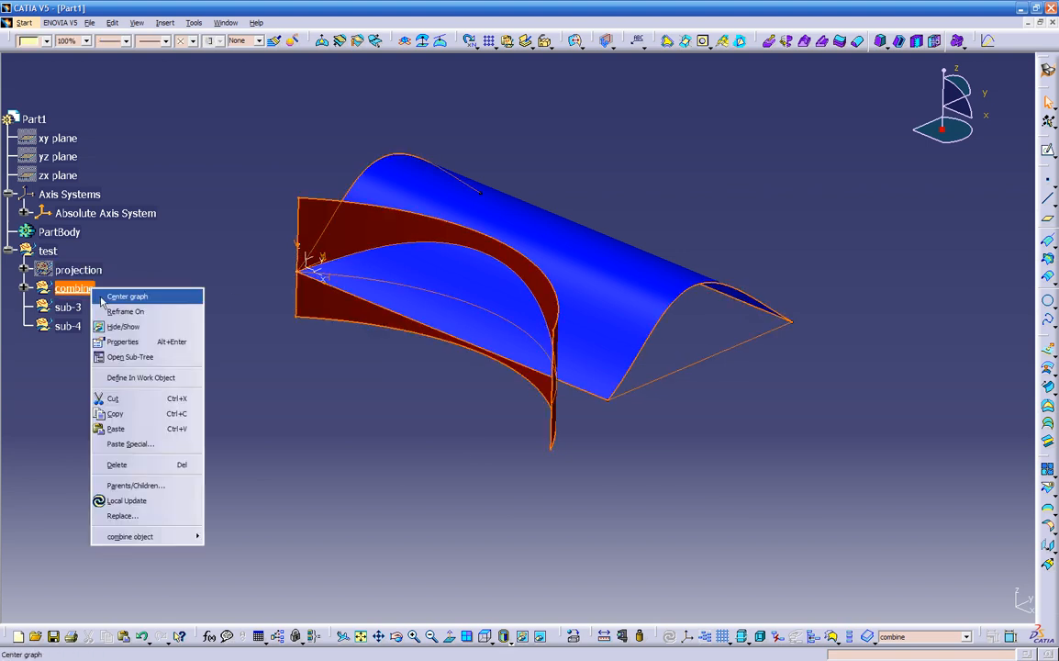
left_click(125, 327)
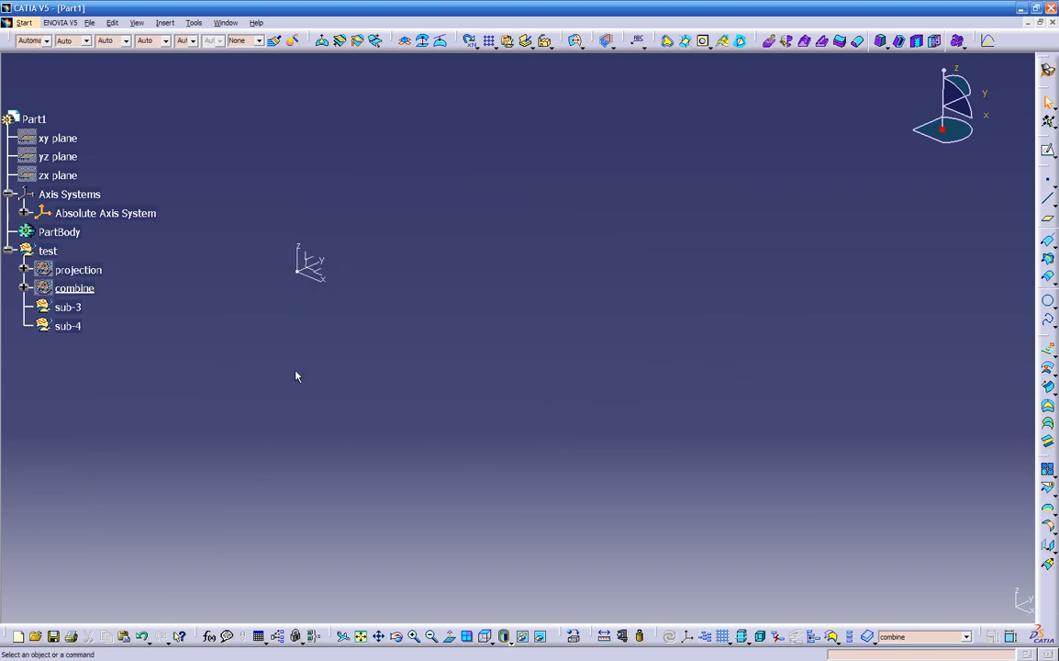
middle_click_drag(348, 368, 348, 403)
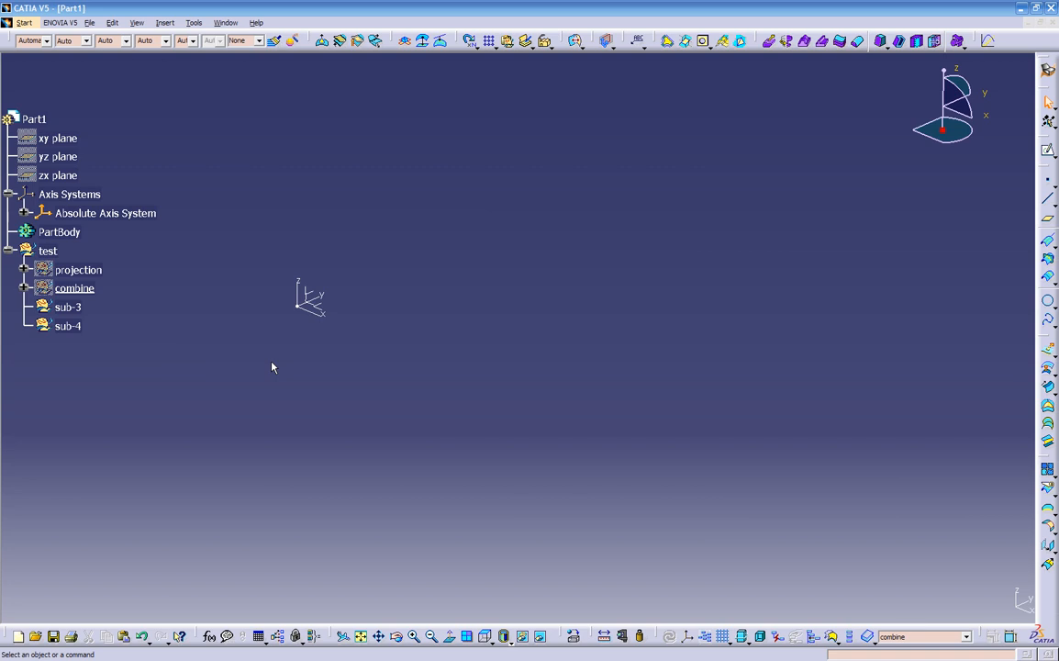
left_click(1052, 253)
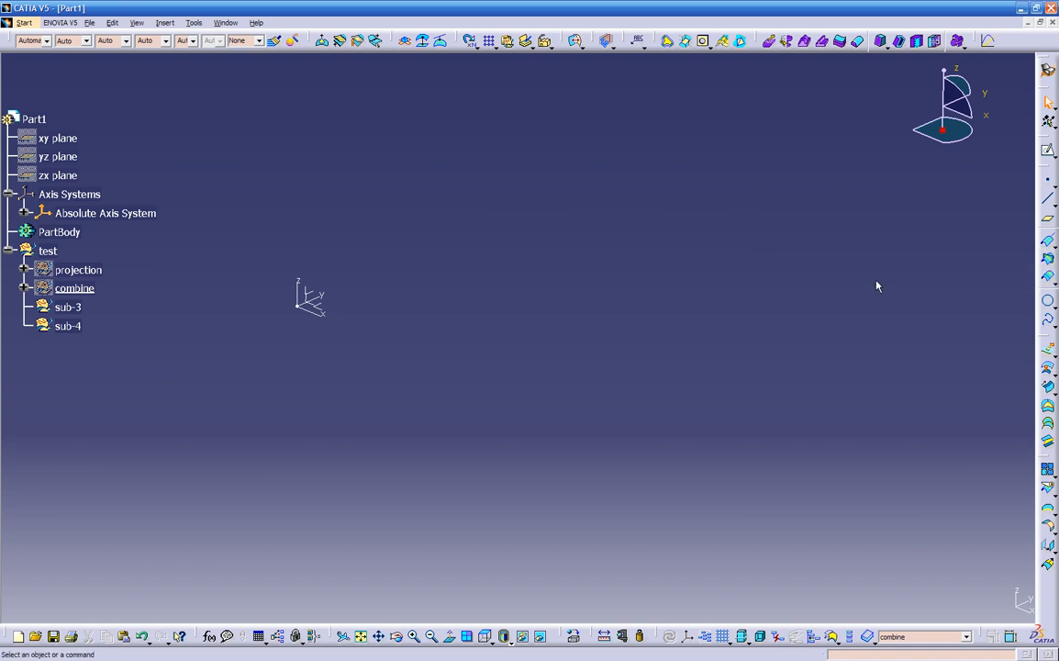
Show the combine geometrical set once more and hide it again.
right_click(73, 288)
left_click(84, 325)
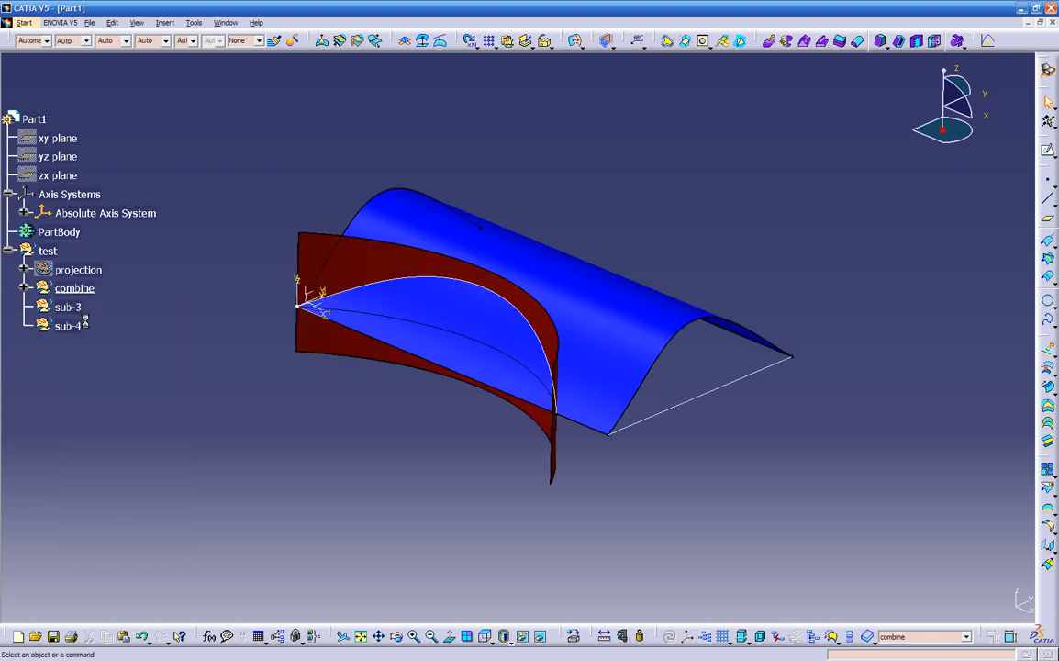
right_click(78, 288)
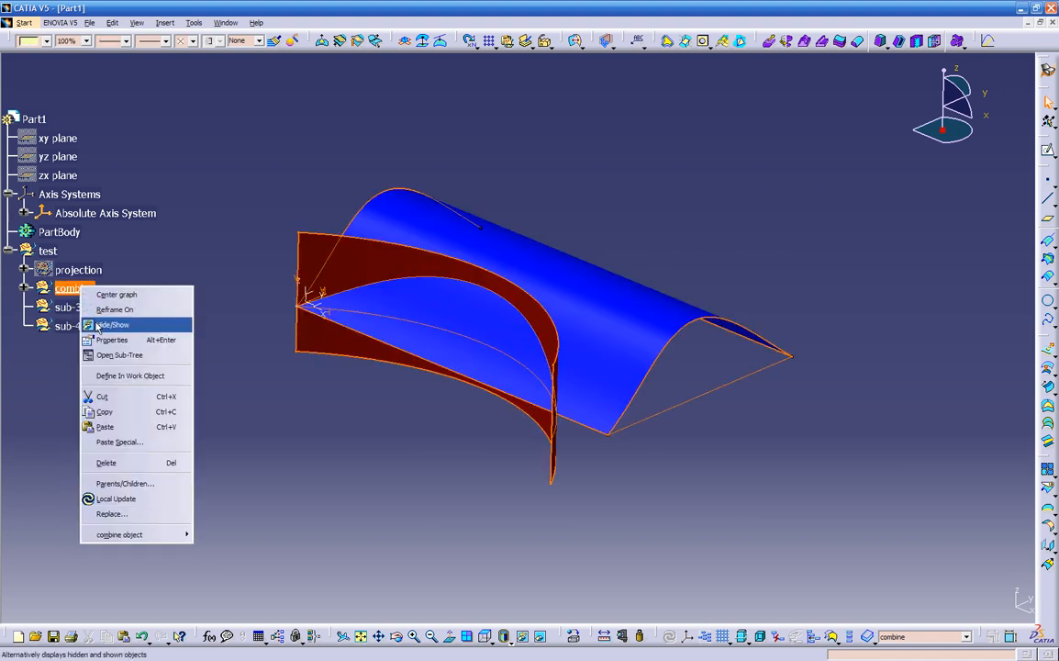
left_click(97, 326)
Make the sub-3 geometrical set the in-work object and rename it "reflect line".
right_click(83, 310)
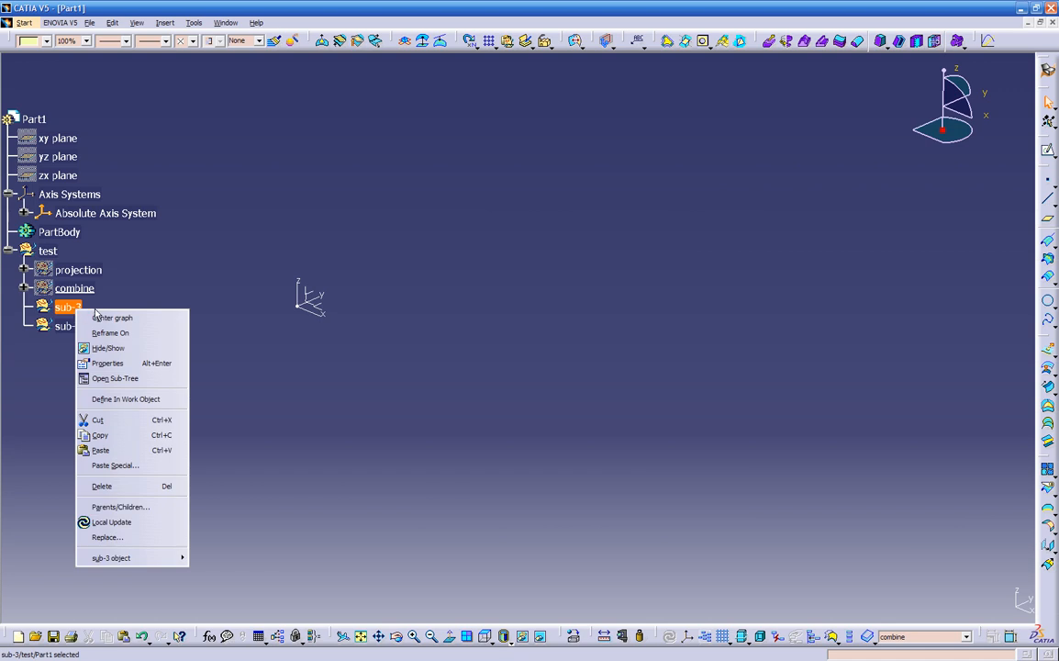
left_click(125, 400)
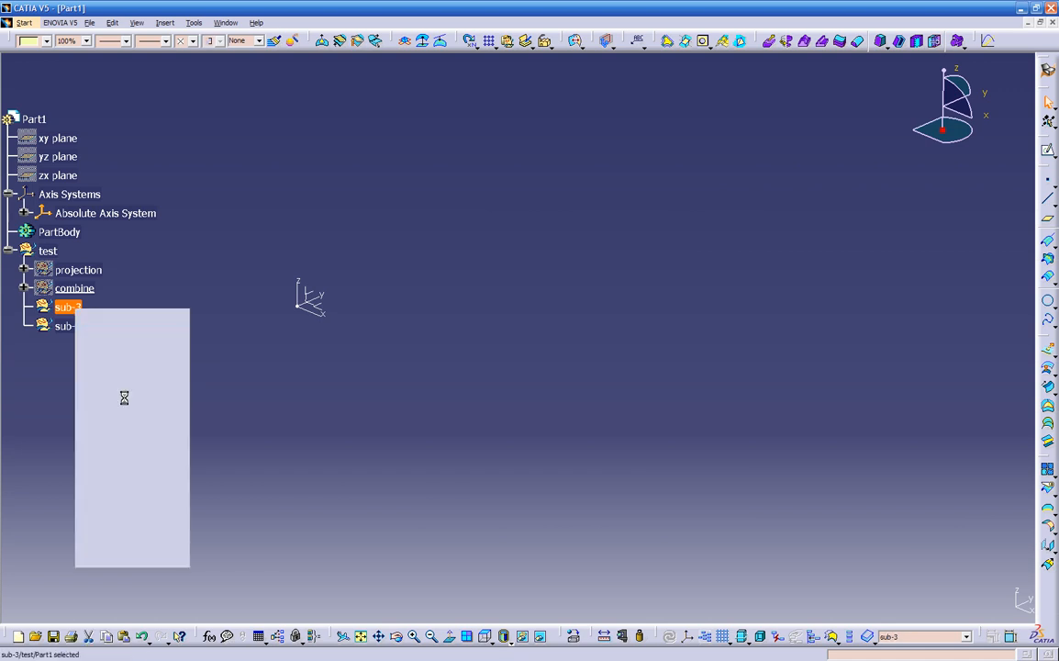
left_click(90, 326)
right_click(74, 308)
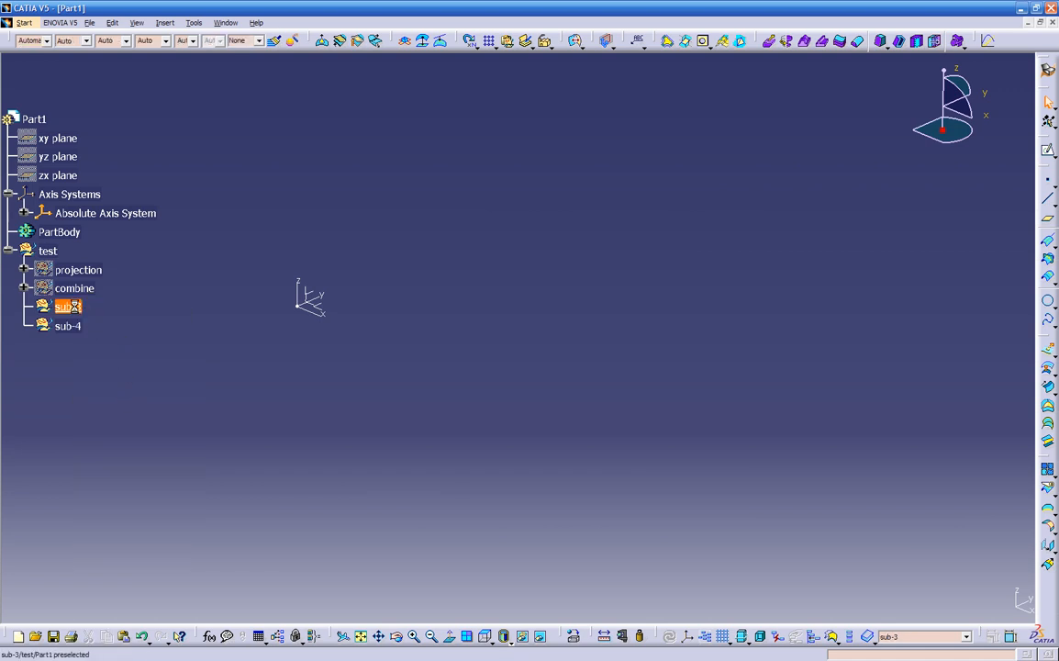
left_click(106, 362)
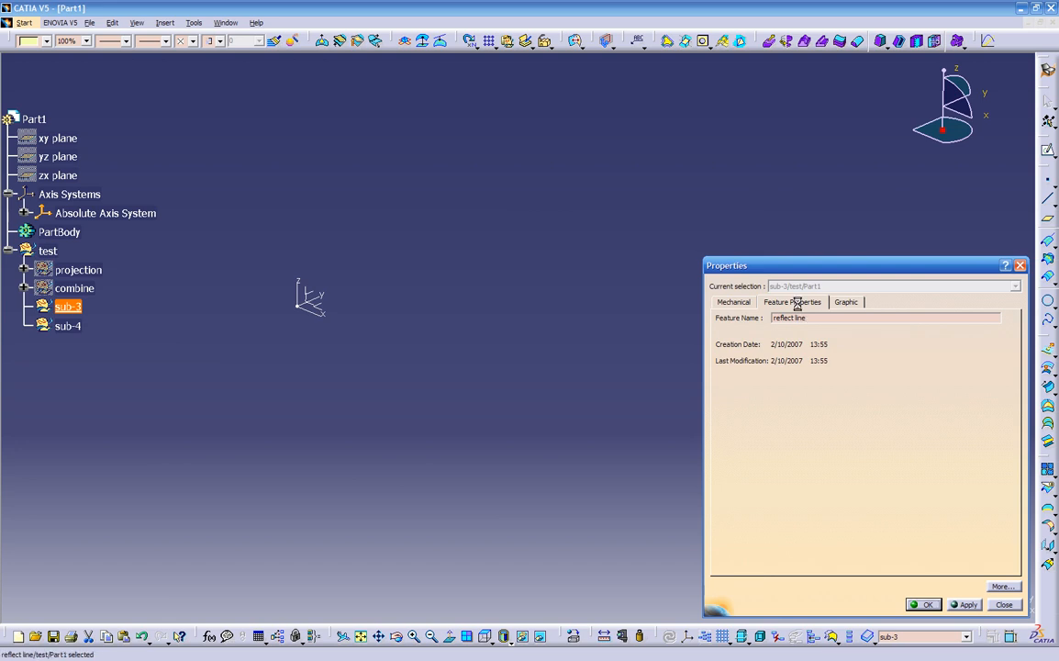
key("Return")
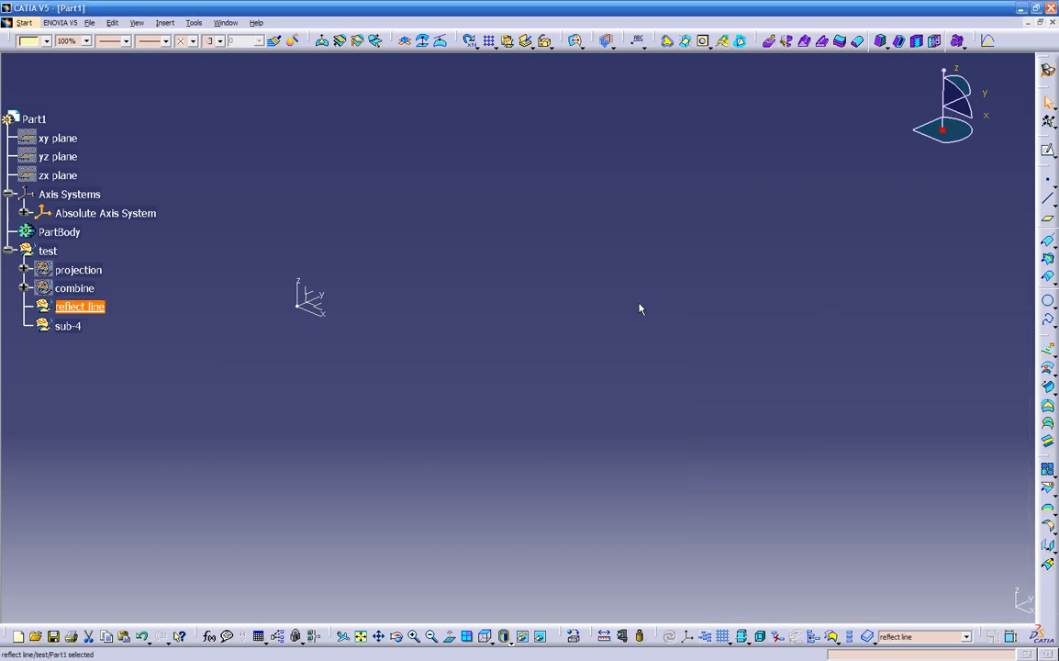
Sketch a nearly square rectangle with one corner at the origin on the Absolute Axis System's XY plane, and exit the sketch.
left_click(328, 311)
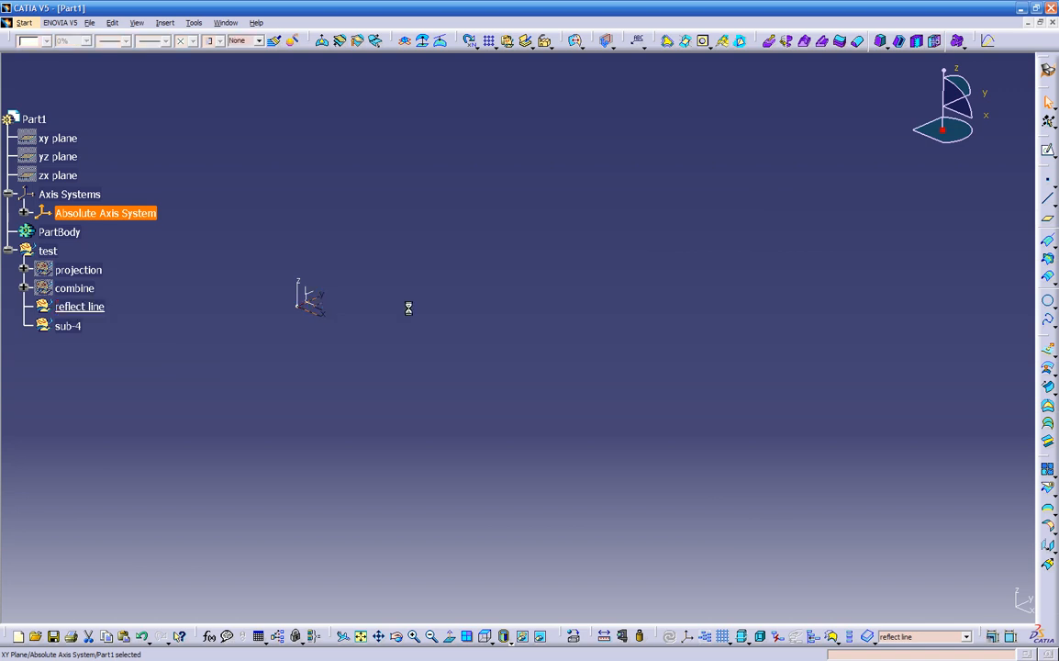
left_click(1047, 154)
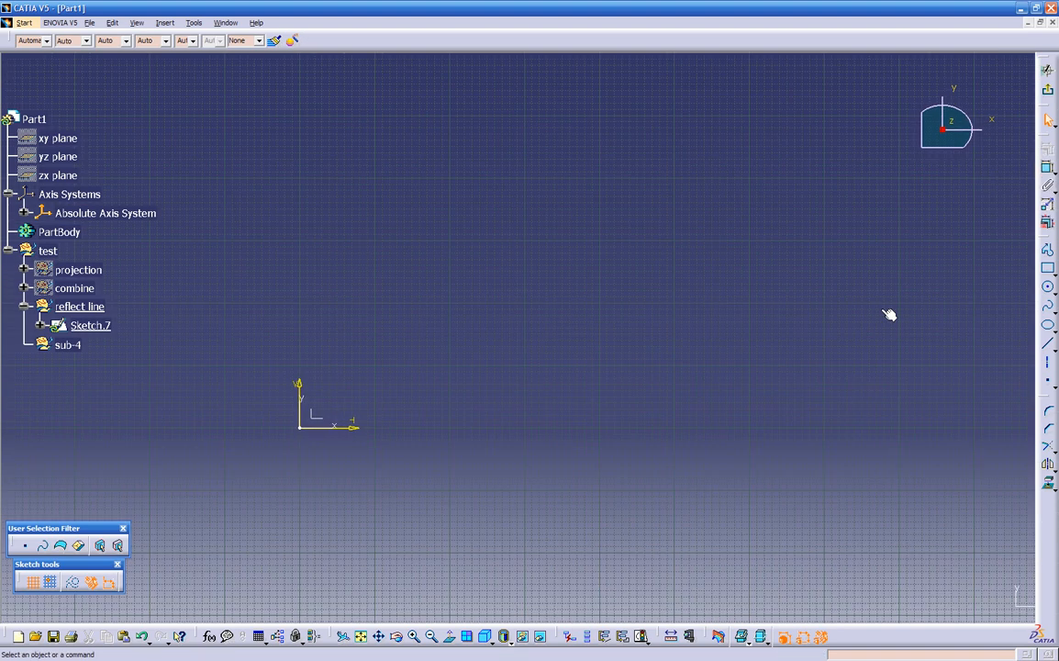
left_click(1048, 268)
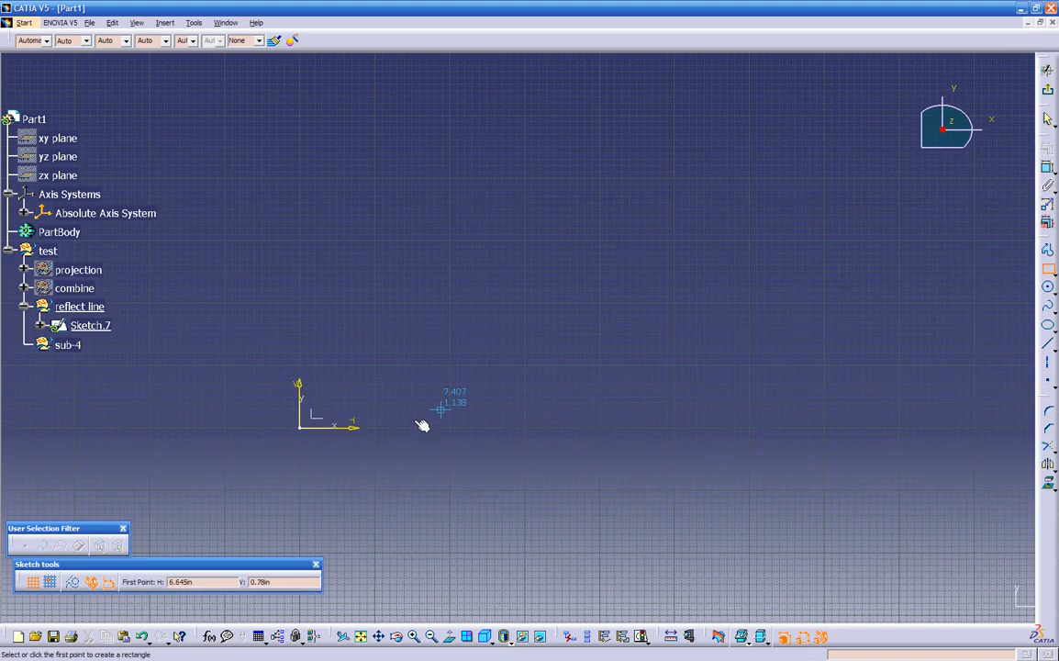
left_click(300, 428)
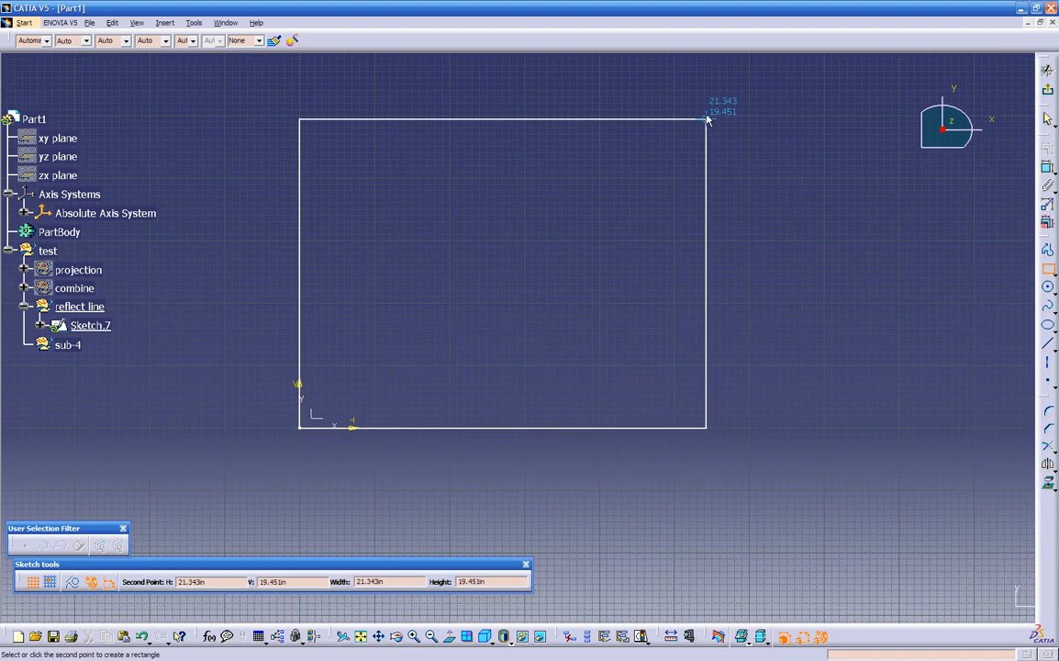
left_click(625, 151)
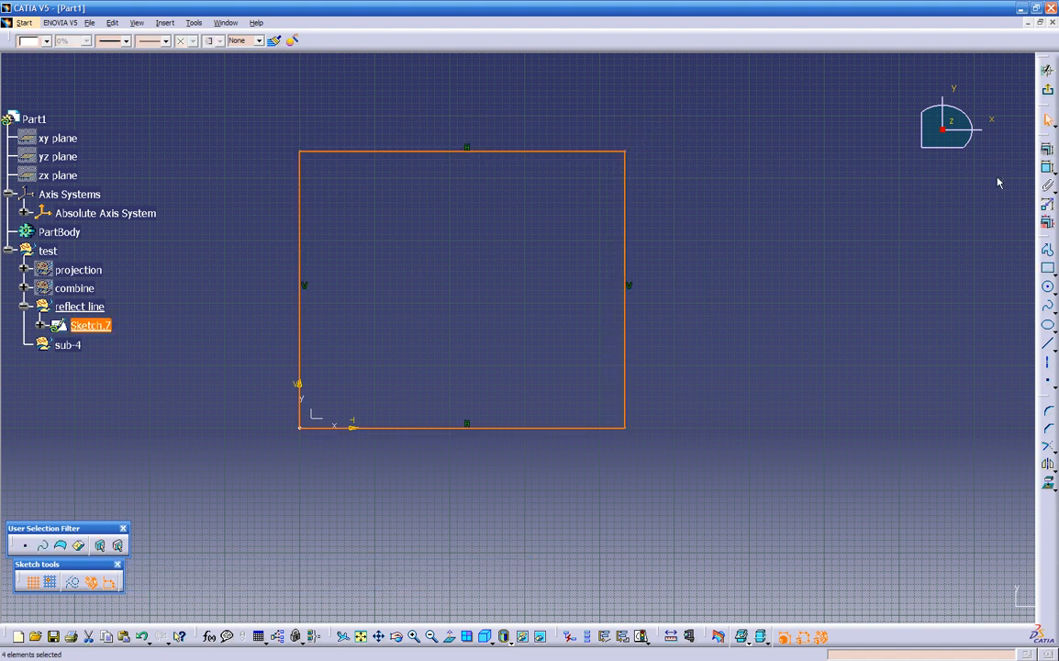
left_click(1044, 386)
left_click(1045, 91)
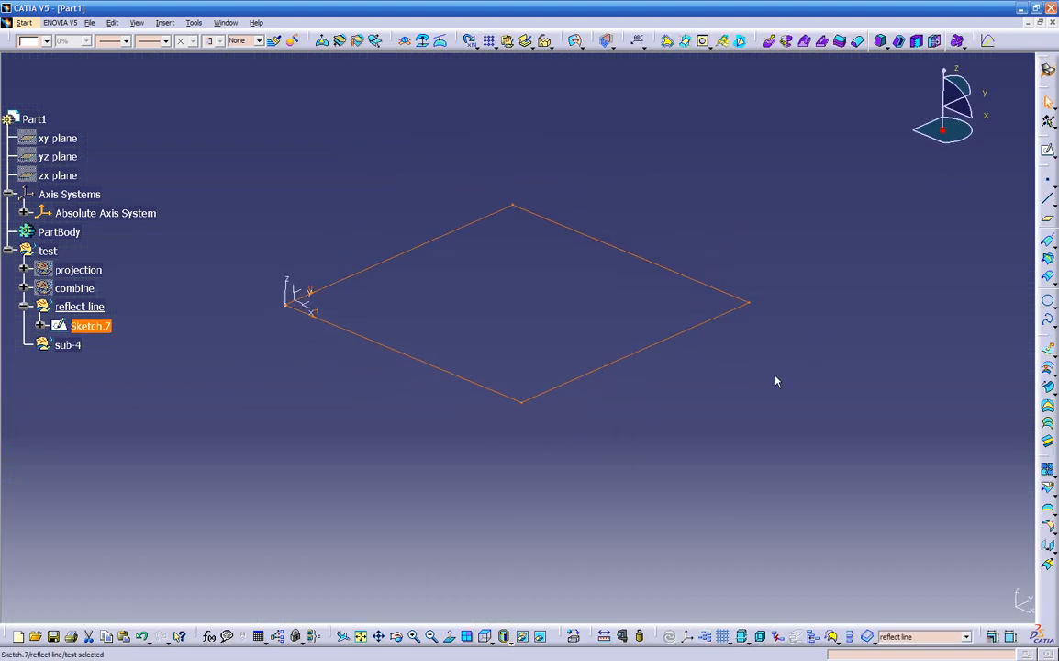
left_click(845, 425)
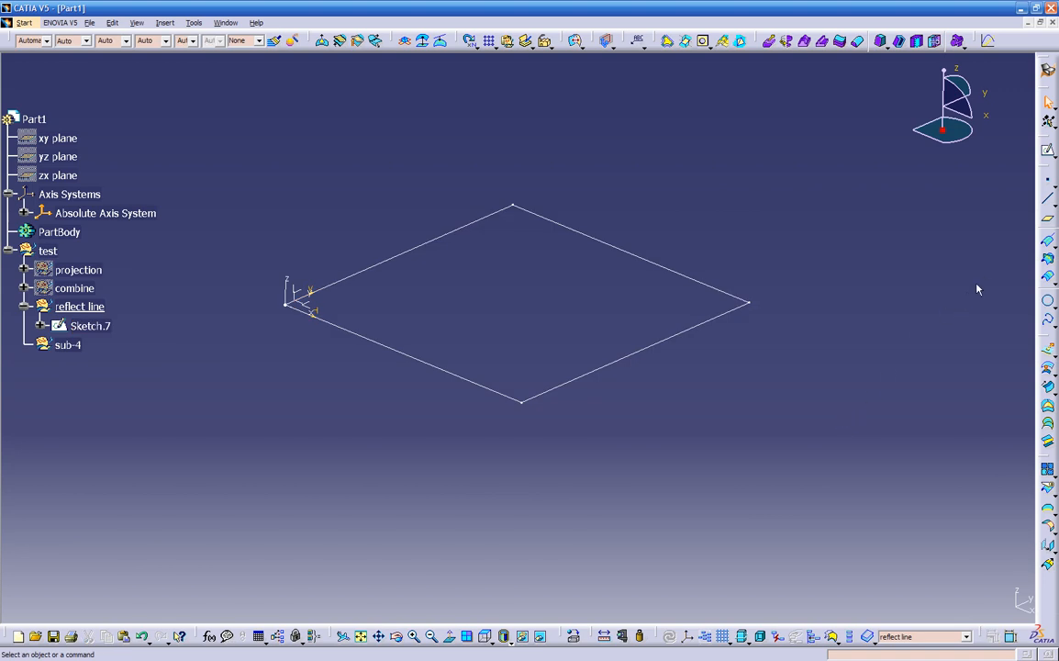
Create a Fill surface using the rectangle sketch as its boundary.
left_click(1048, 411)
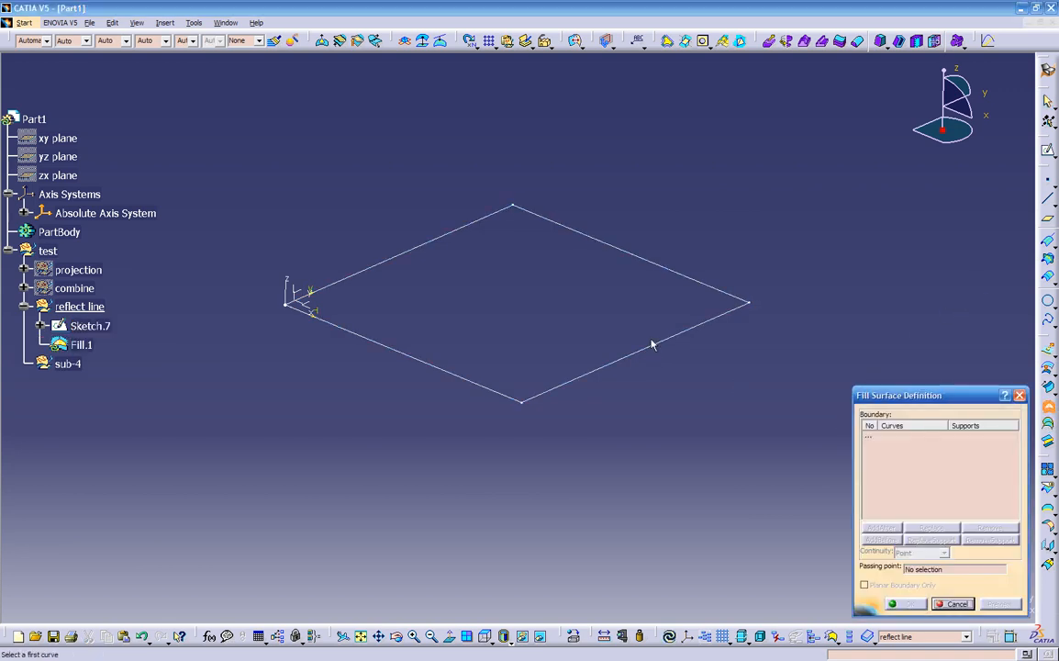
left_click(653, 347)
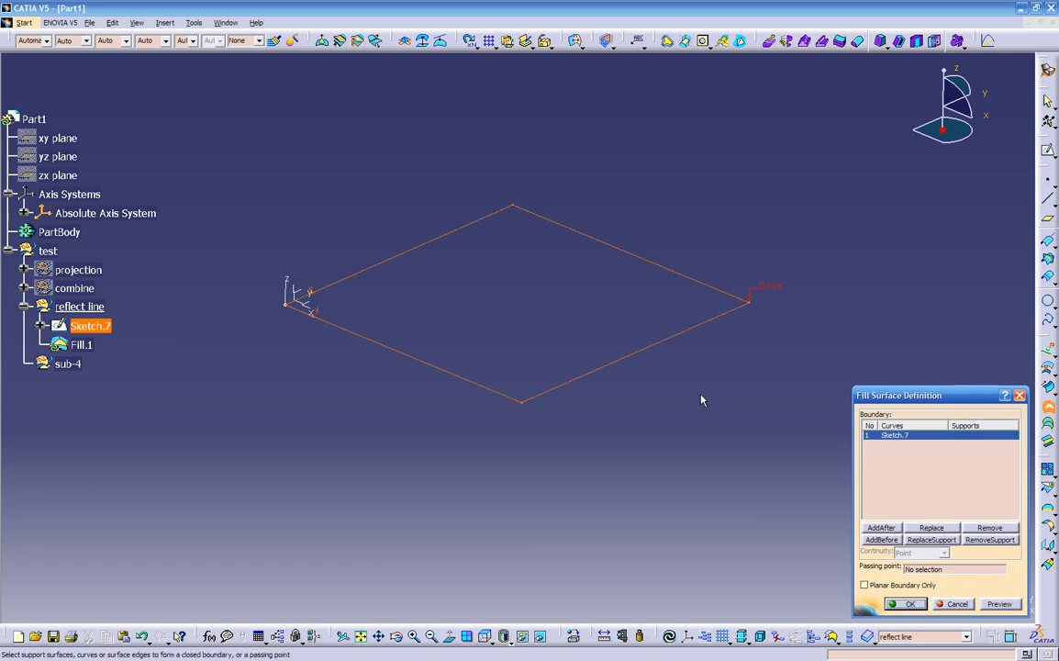
left_click(903, 603)
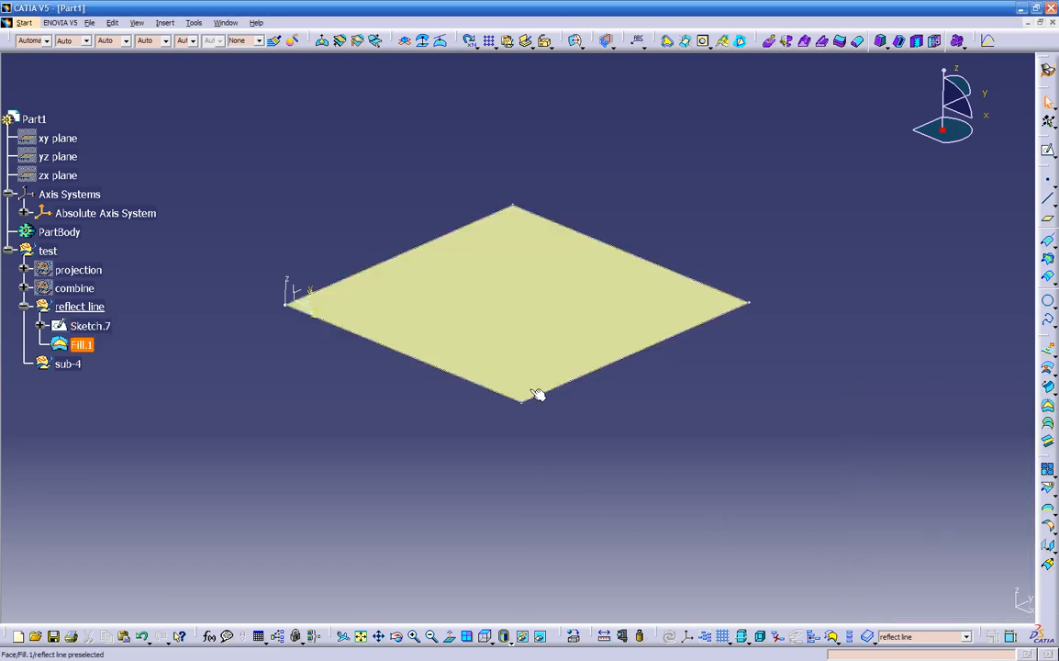
Change the fill surface's color to reddish brown.
left_click(503, 356)
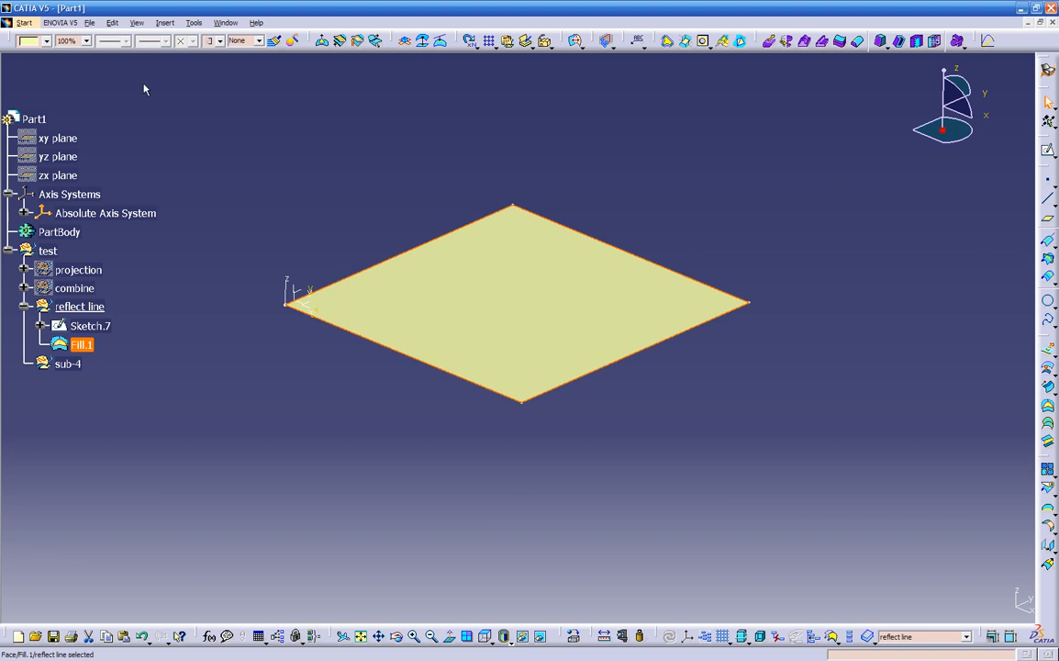
left_click(44, 41)
left_click(31, 193)
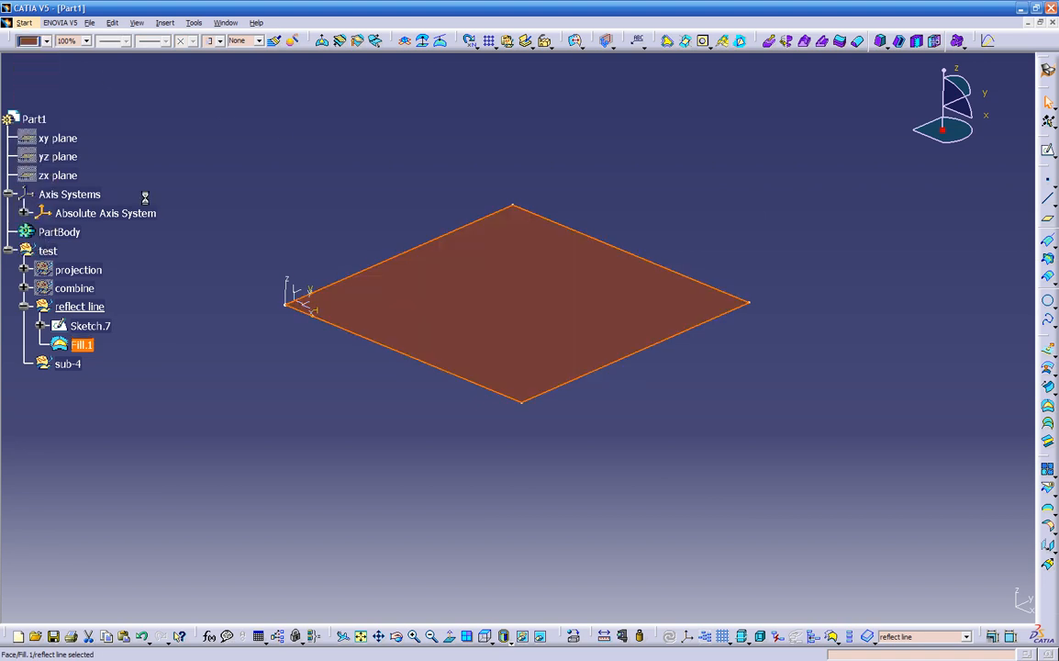
Sketch a closed freeform spline inside the filled rectangle on the Absolute Axis System's XY plane, and exit the sketch.
middle_click_drag(309, 453, 411, 506)
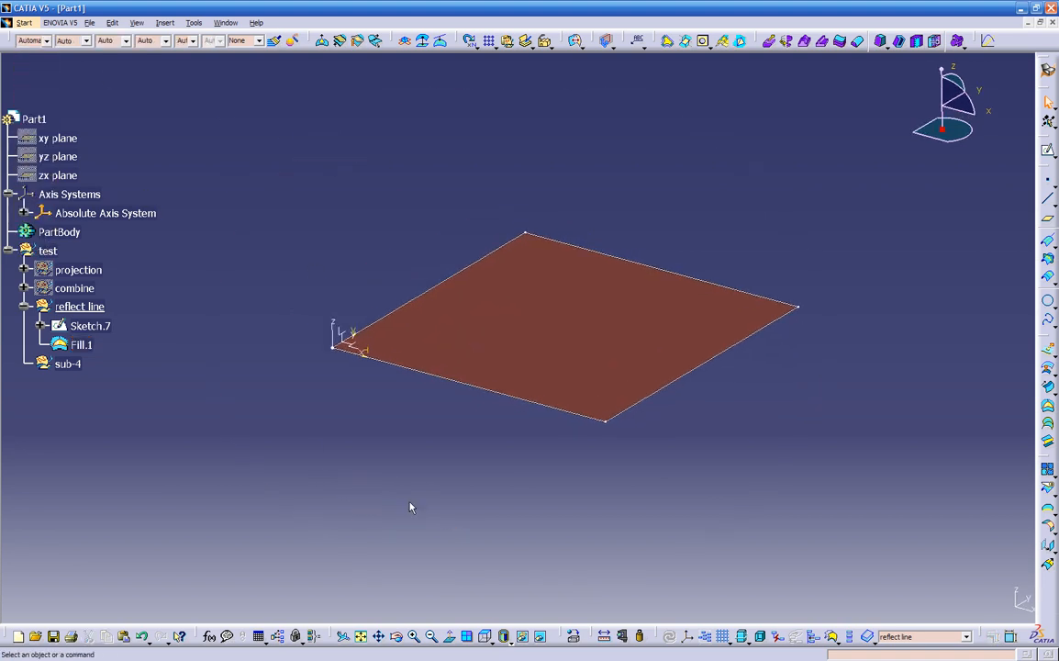
left_click(362, 347)
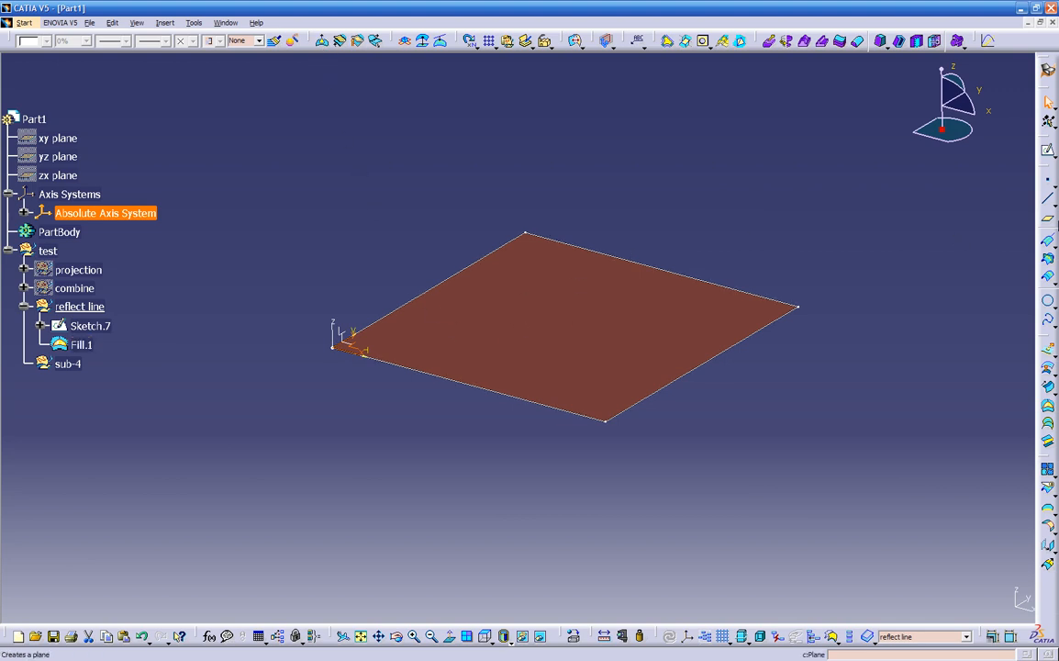
left_click(1047, 151)
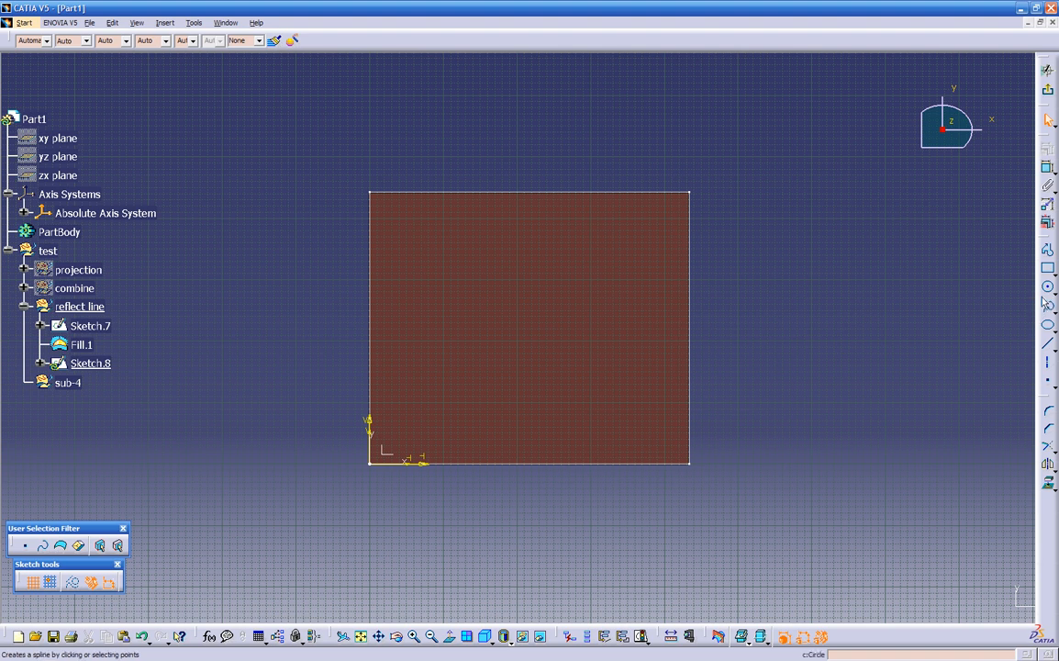
left_click(1044, 312)
left_click(484, 426)
left_click(570, 427)
left_click(622, 414)
left_click(641, 357)
left_click(641, 301)
left_click(621, 256)
left_click(594, 237)
left_click(544, 221)
left_click(490, 220)
left_click(427, 220)
left_click(404, 290)
left_click(405, 324)
left_click(426, 360)
left_click(449, 405)
left_click(477, 428)
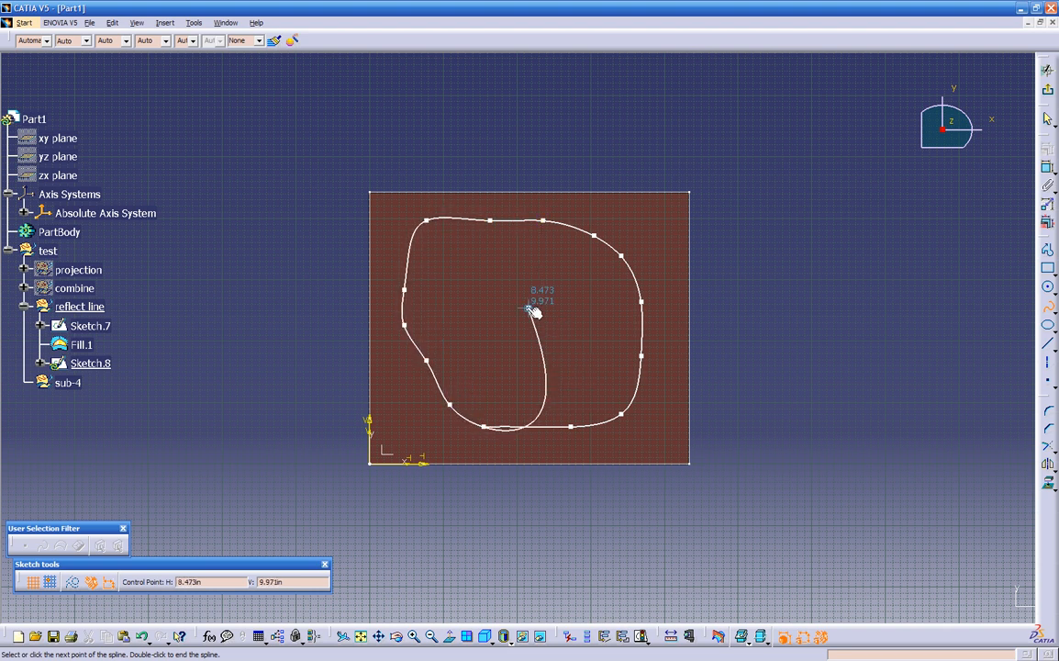
double_click(534, 312)
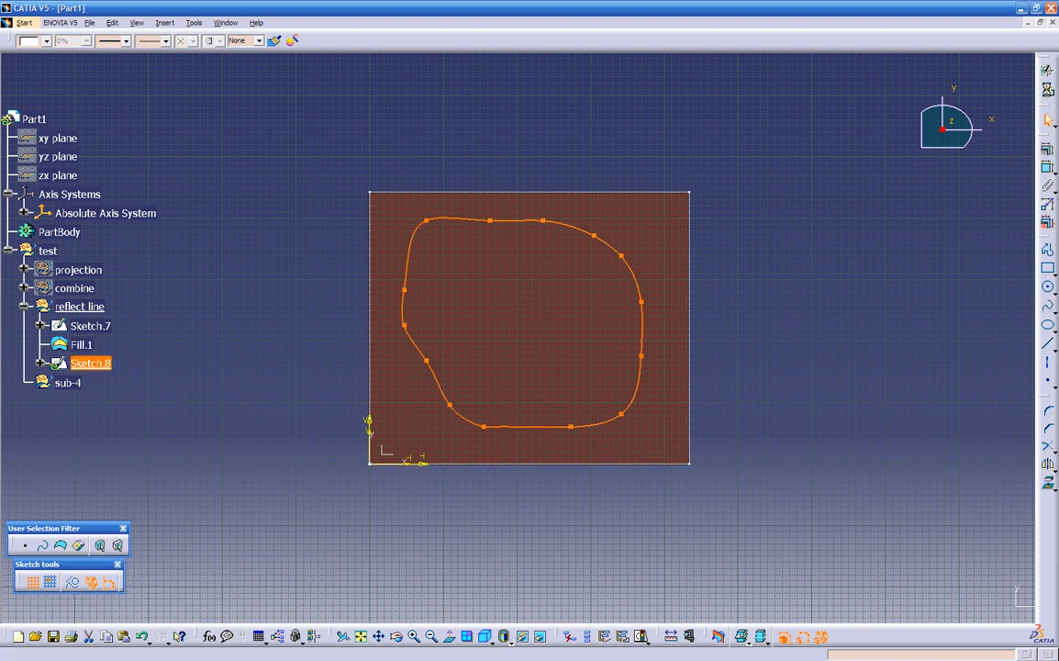
left_click(1048, 70)
left_click(691, 466)
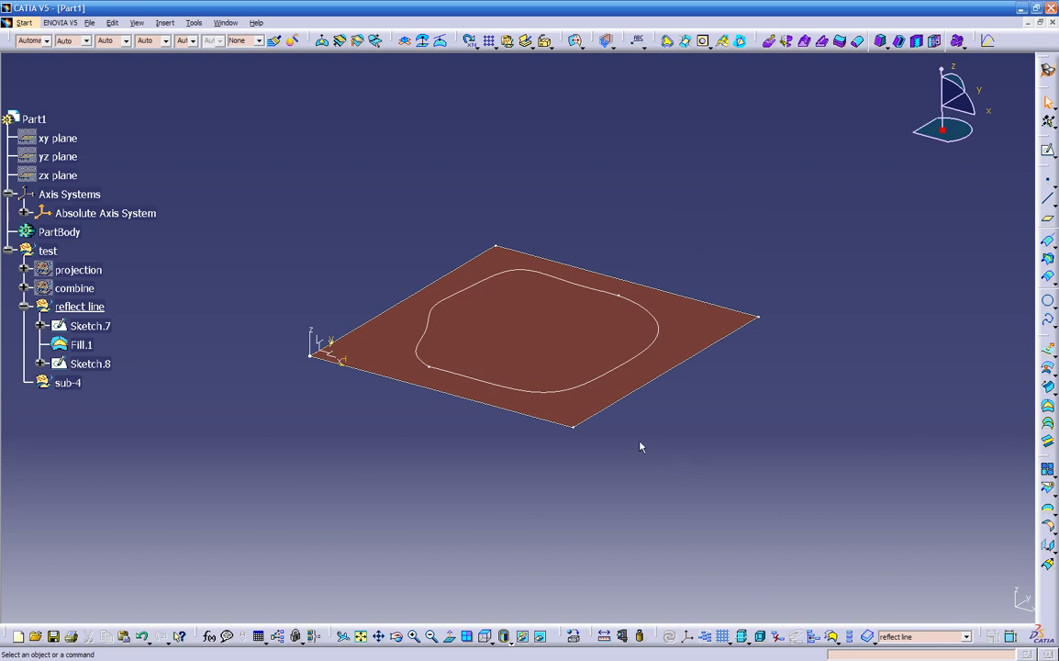
Sketch a single point near the middle of the spline on the Absolute Axis System's XY plane, and exit the sketch.
left_click(337, 356)
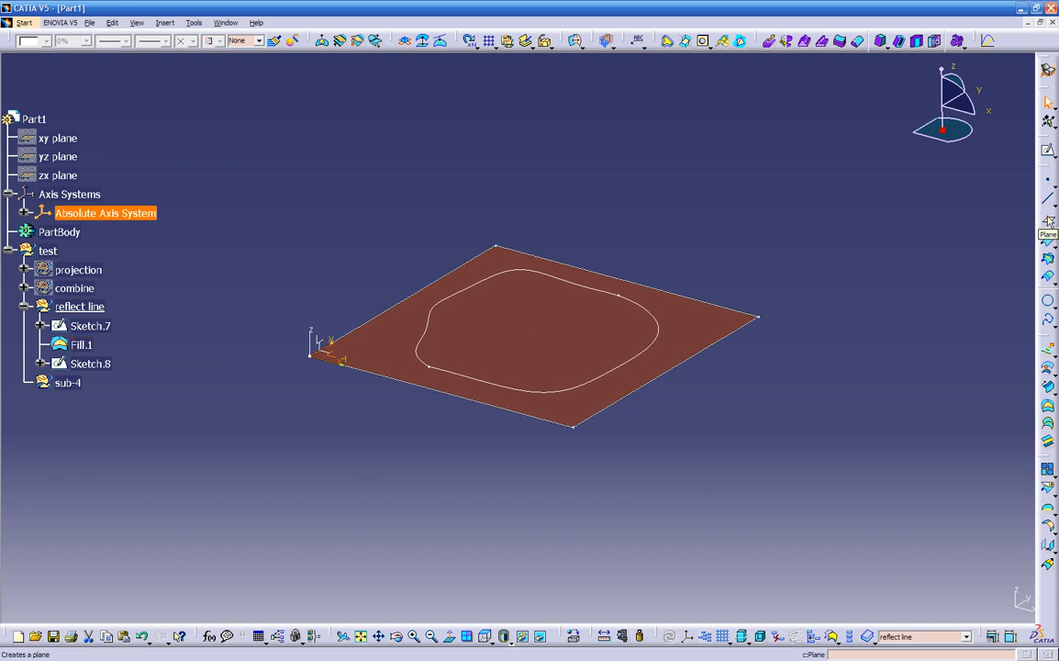
left_click(1048, 149)
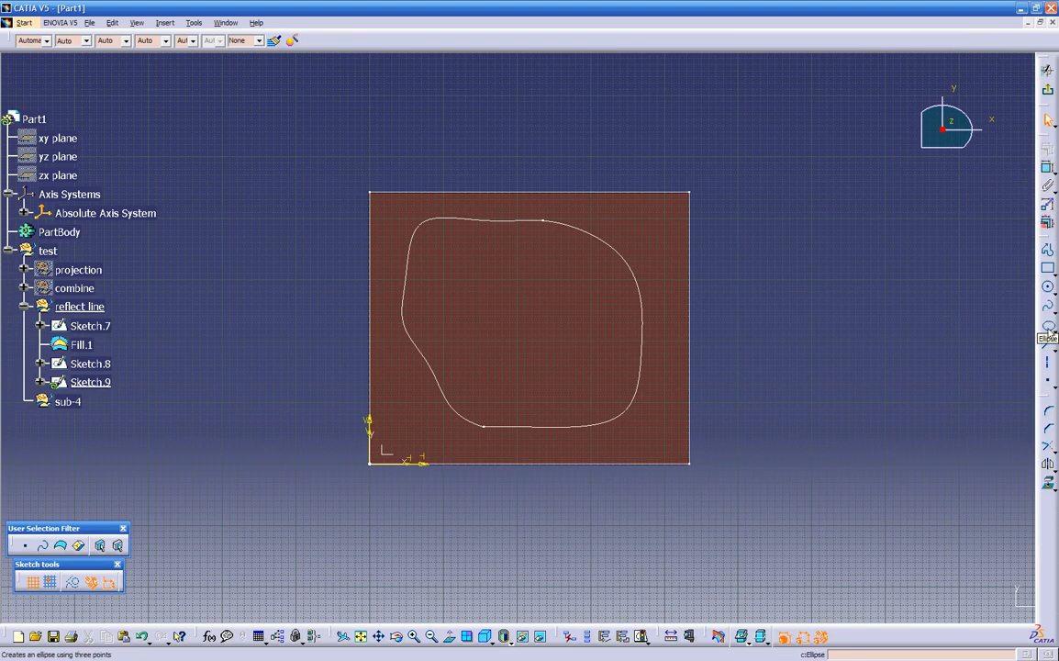
left_click(1050, 384)
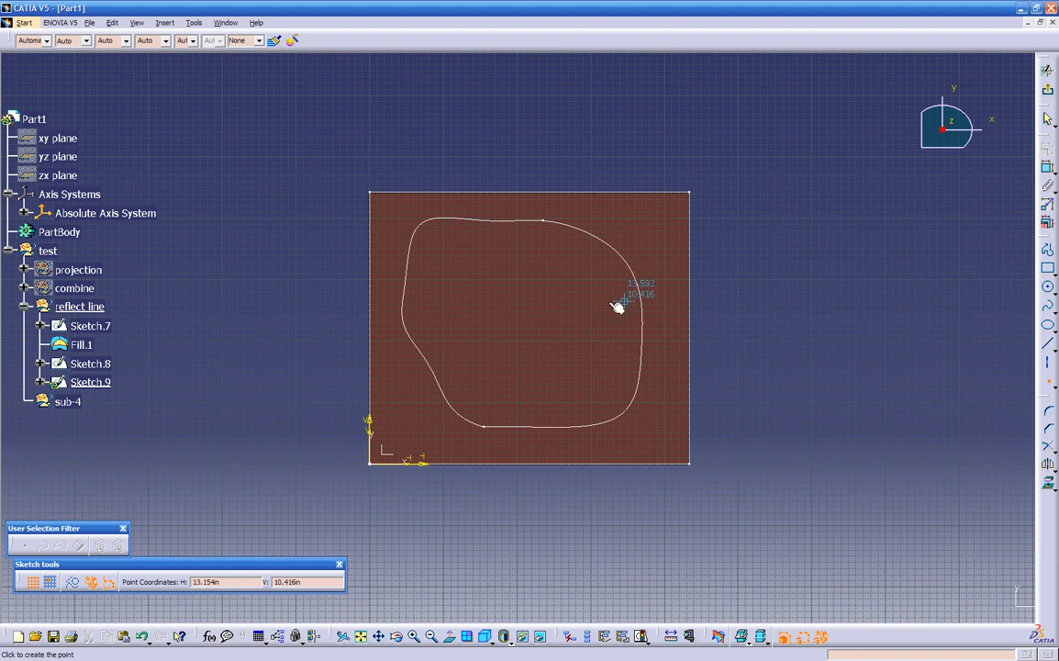
left_click(523, 315)
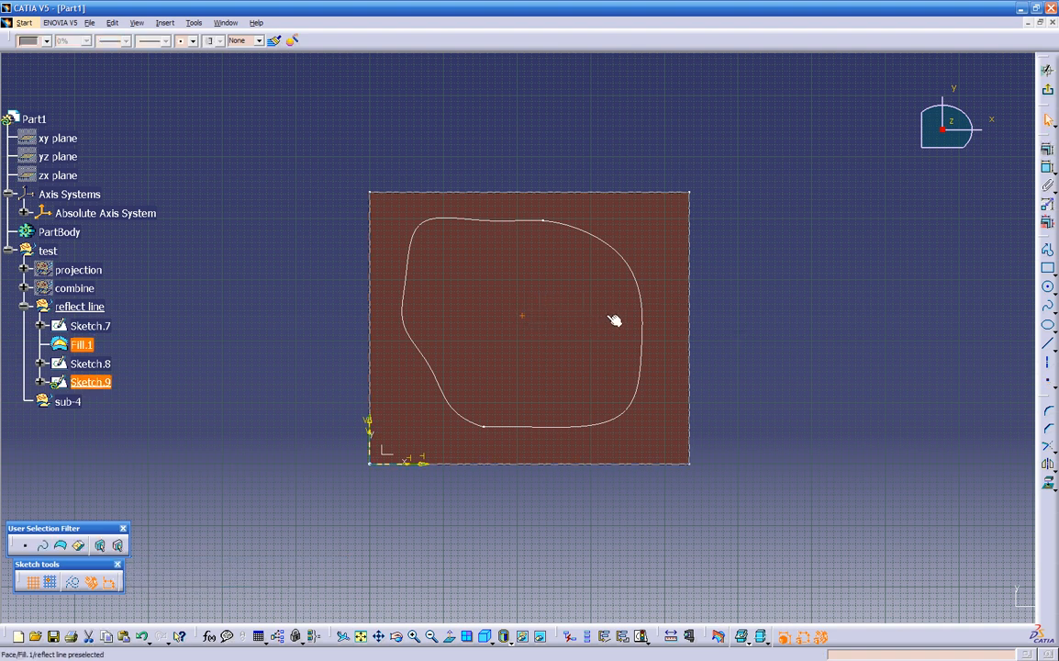
left_click(1049, 97)
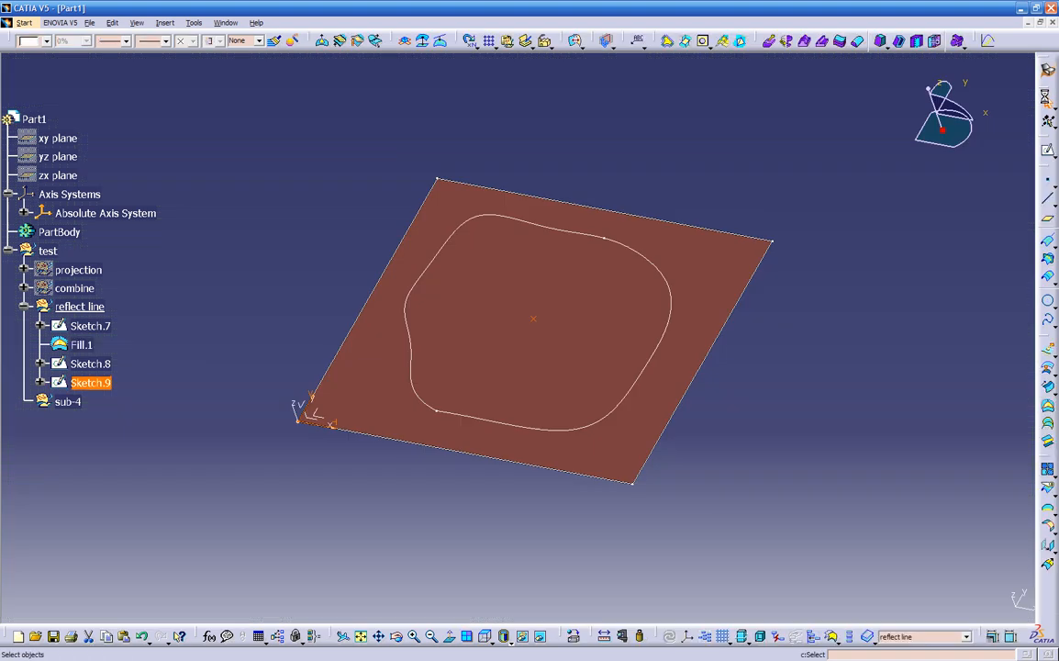
Translate the sketched point vertically above the filled rectangle.
left_click(540, 332)
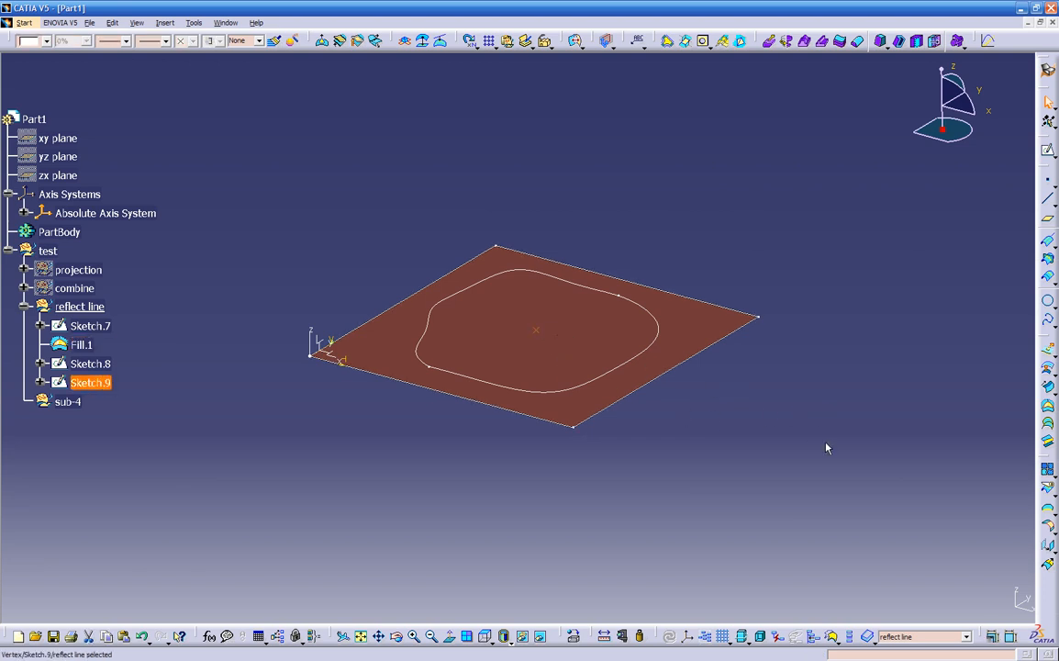
left_click(1048, 487)
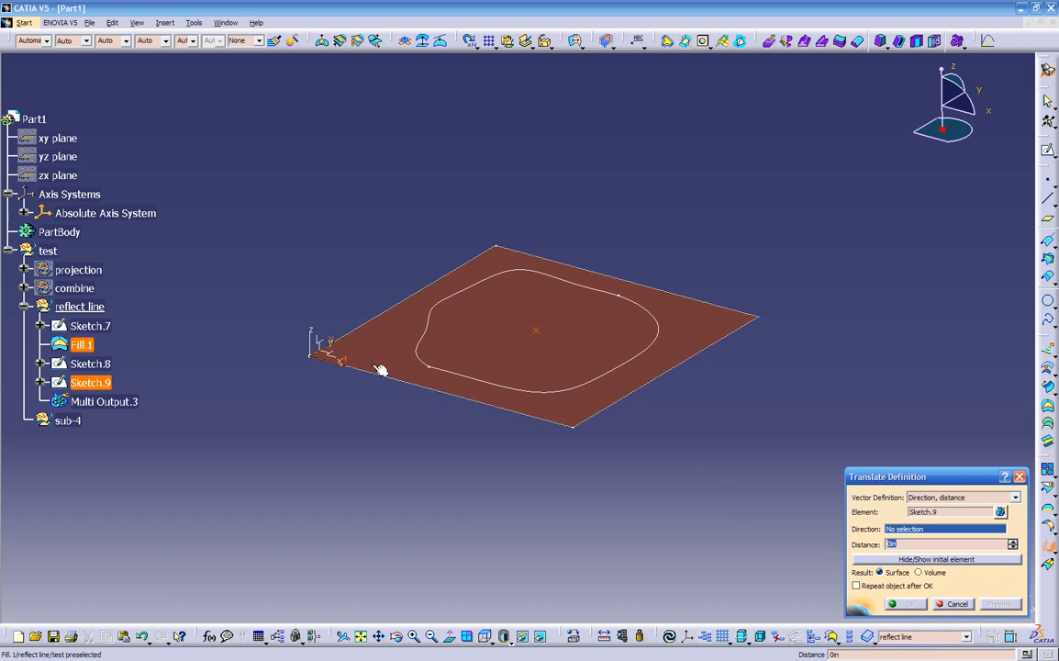
left_click(316, 344)
left_click_drag(493, 344, 516, 274)
left_click(900, 607)
Set the translated point's distance to 4.5 in.
middle_click_drag(660, 447, 562, 313)
double_click(512, 272)
left_click_drag(926, 548, 834, 521)
type("4.5")
key("Return")
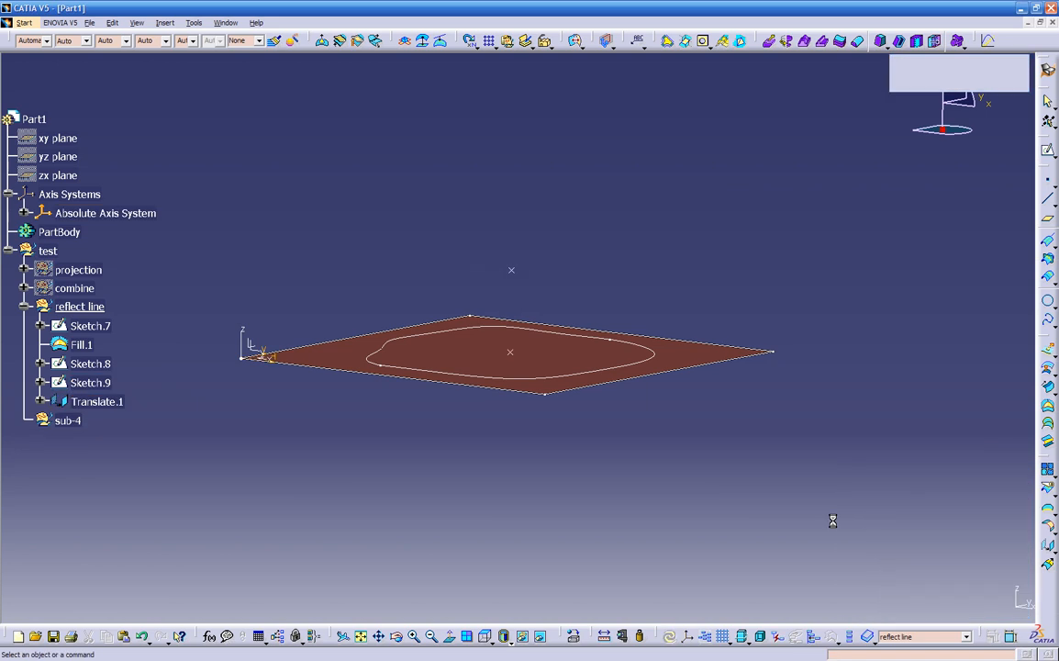
Translate the raised point further up, using the fill surface as direction and a distance shorter than 4.5 in.
left_click(509, 272)
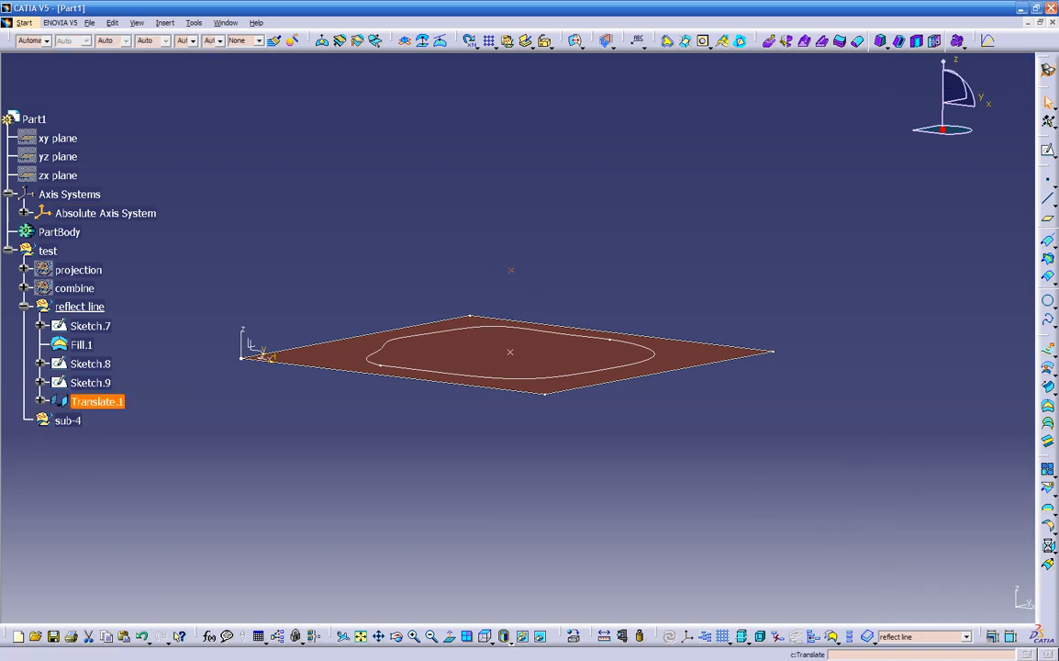
left_click(1049, 548)
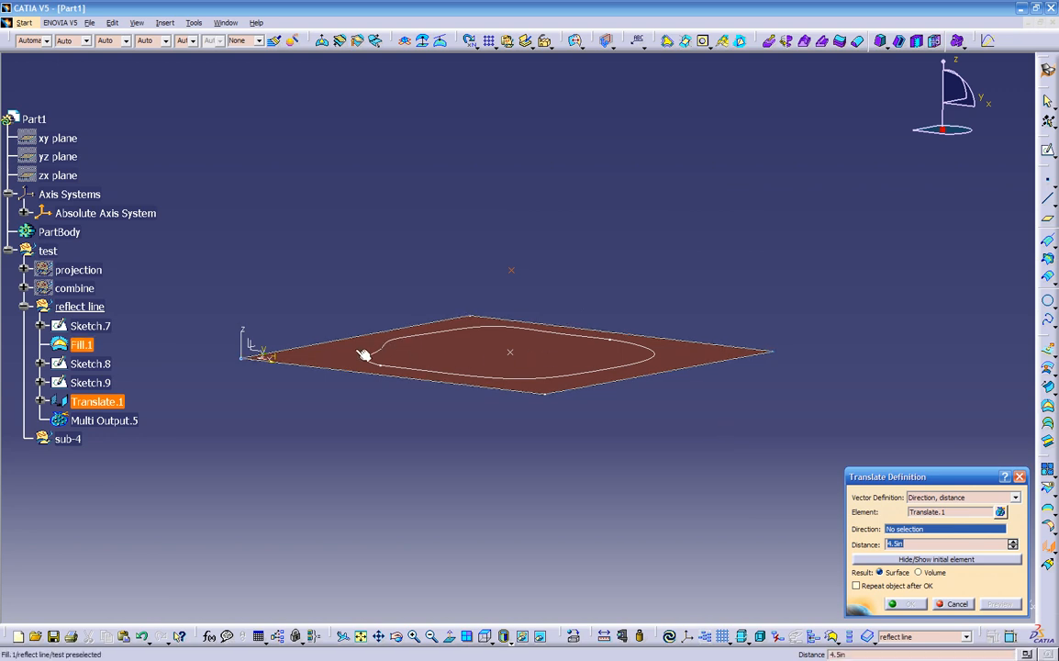
middle_click_drag(487, 376, 465, 443)
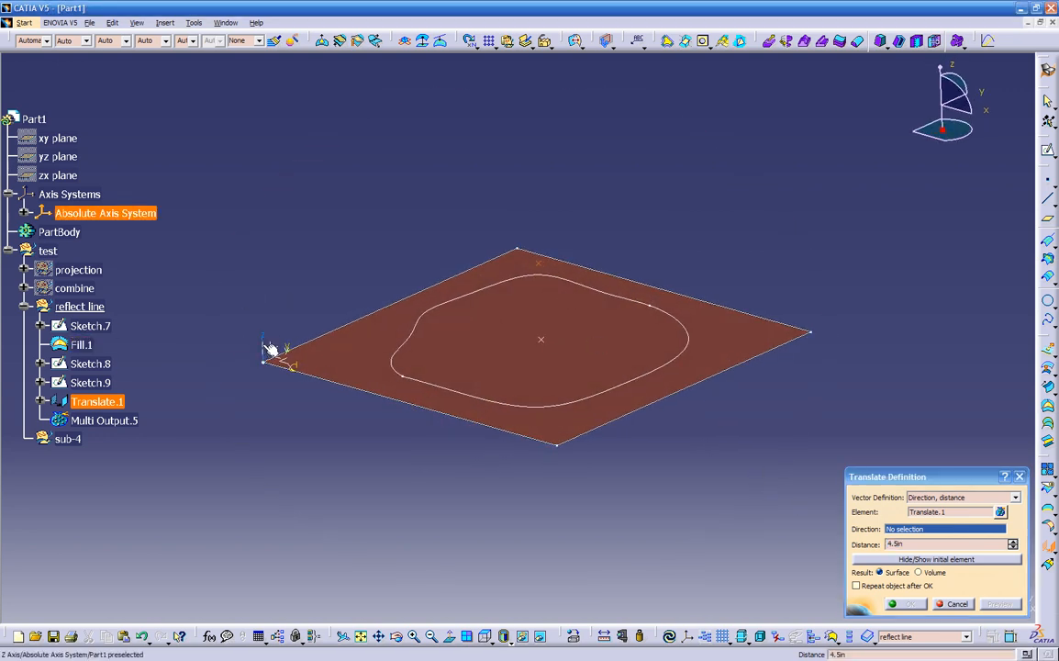
left_click(384, 360)
middle_click_drag(407, 362, 661, 464)
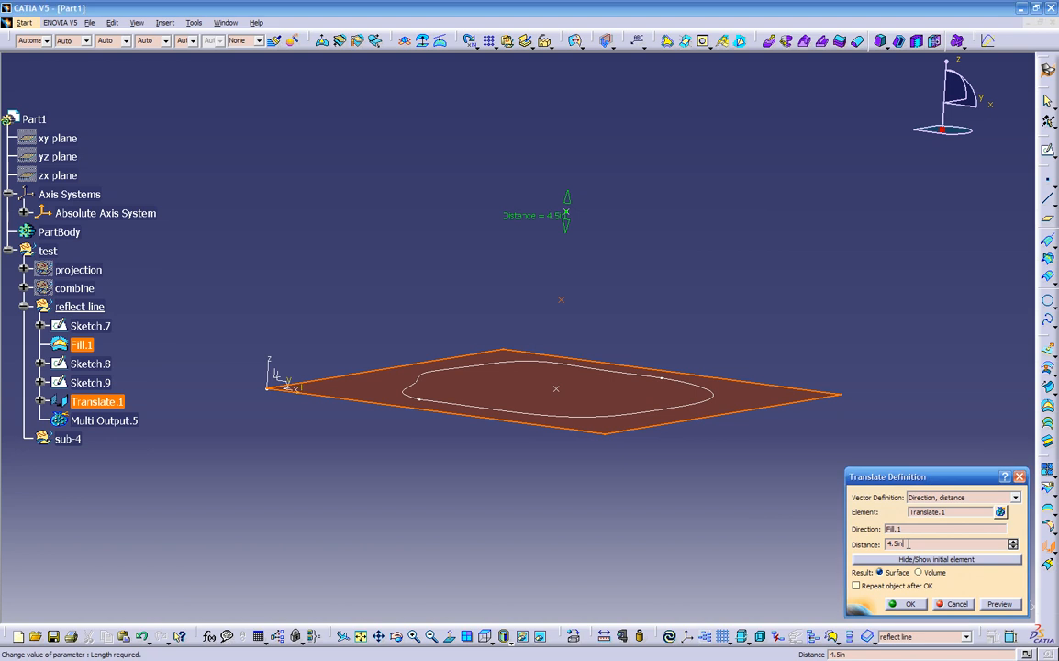
key("Return")
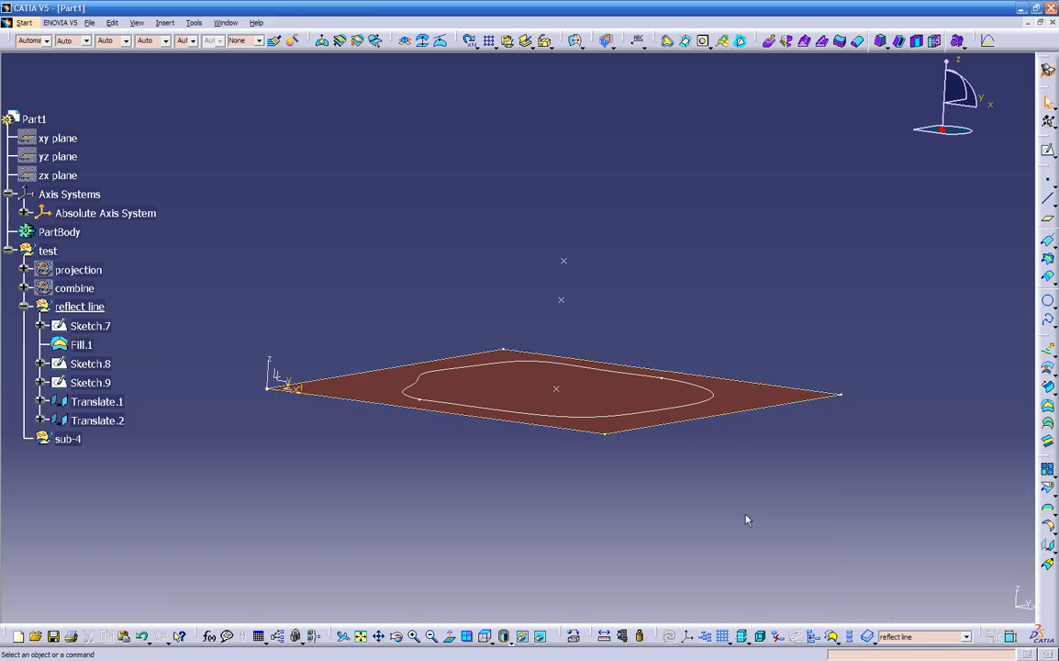
Create a Point-Point line between the two translated points.
left_click(1047, 198)
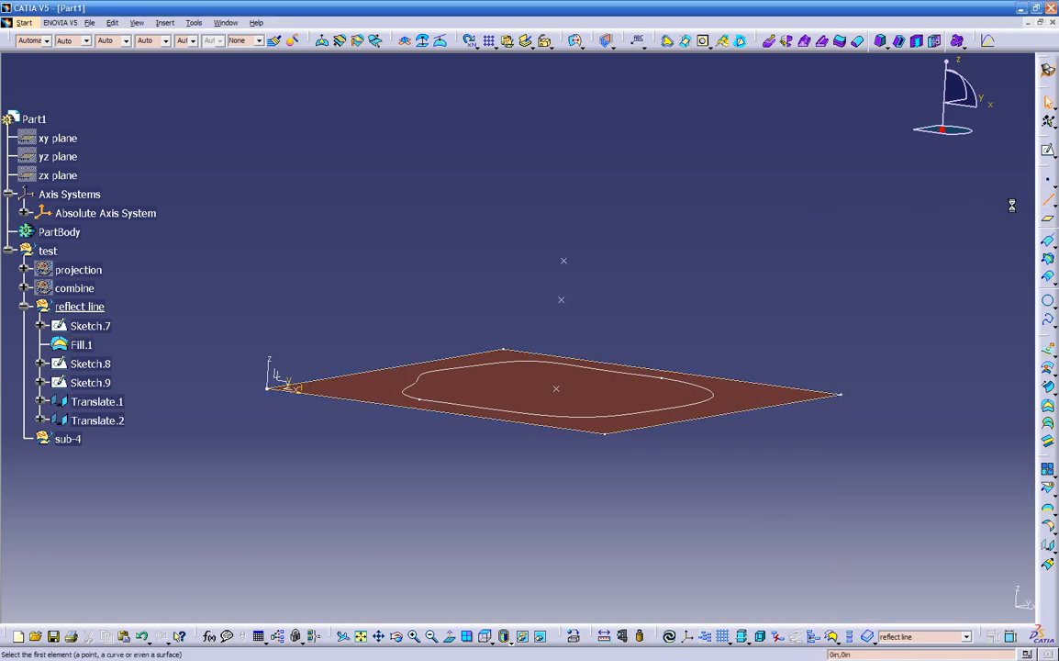
left_click(562, 296)
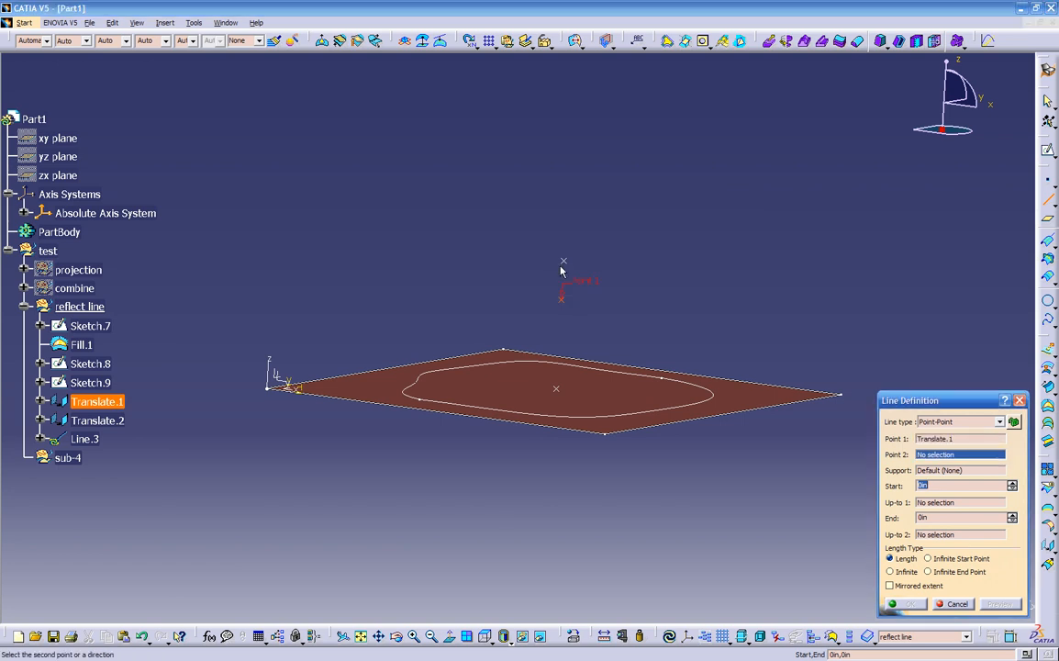
left_click(564, 262)
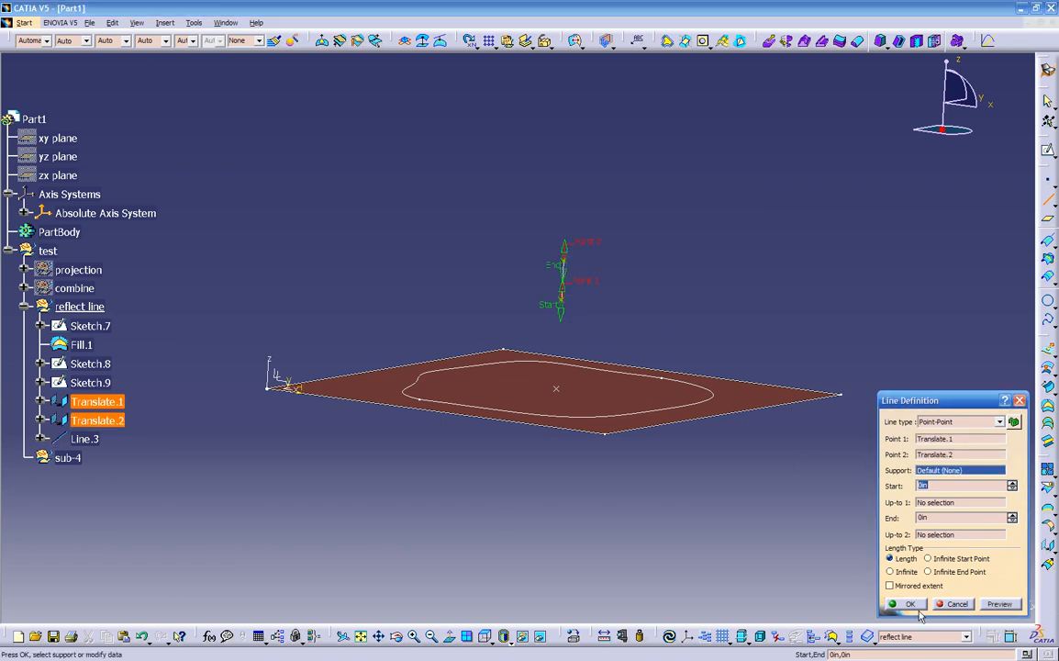
key("Return")
middle_click_drag(712, 537, 653, 438)
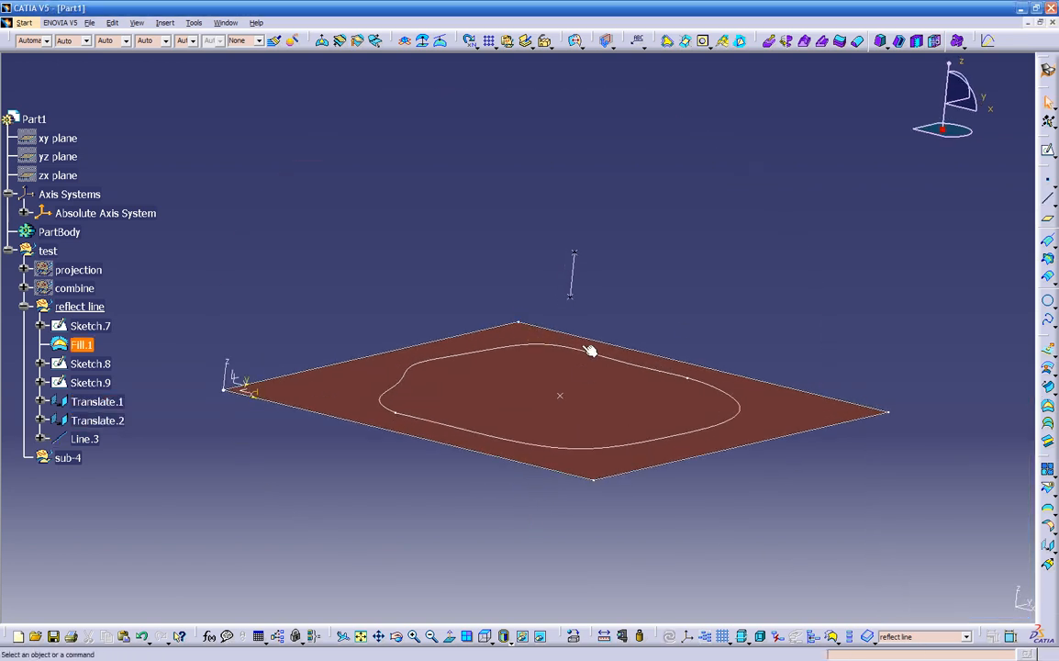
left_click(578, 268)
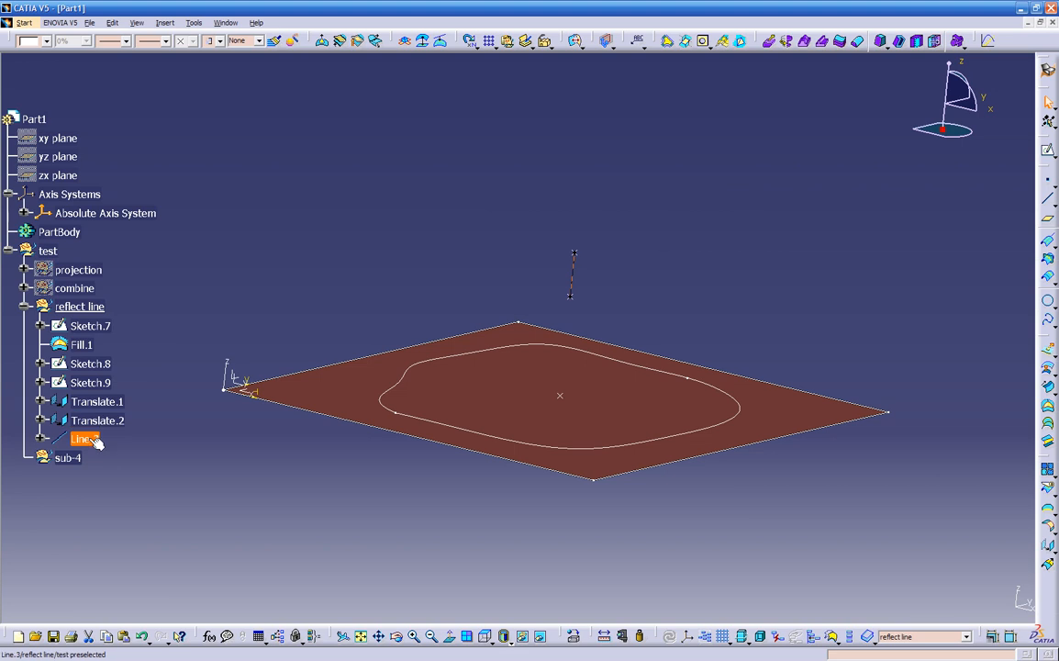
left_click(90, 326, "ctrl")
left_click(465, 505)
mouse_move(465, 505)
middle_mouse_down()
mouse_move(505, 501)
mouse_move(511, 521)
mouse_move(537, 490)
mouse_move(541, 501)
mouse_move(603, 362)
mouse_move(599, 345)
mouse_move(584, 382)
middle_mouse_up()
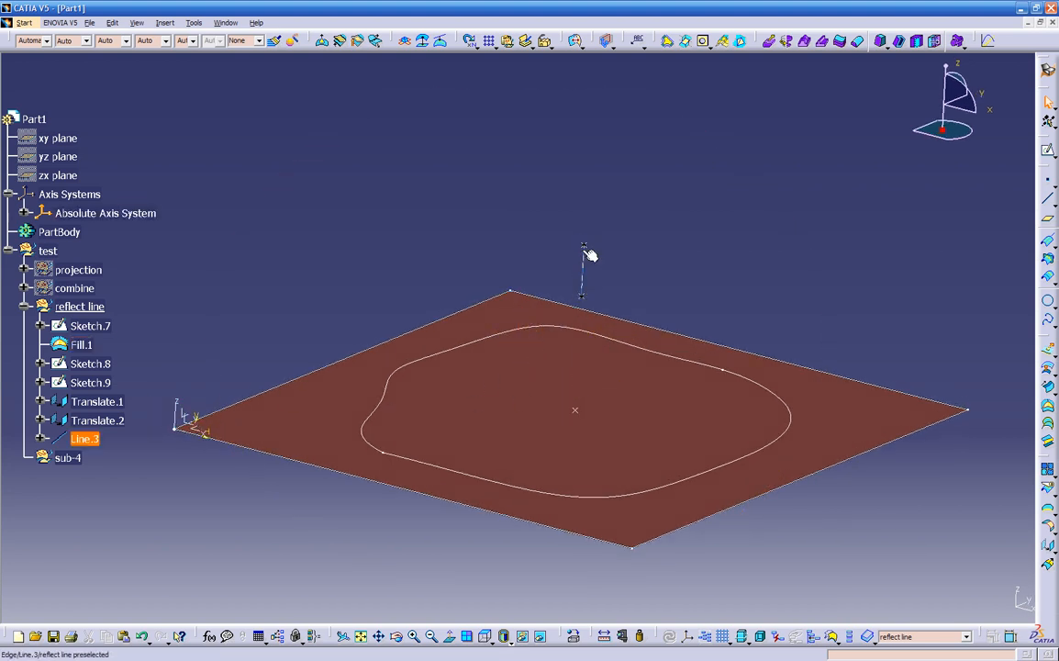
middle_click_drag(624, 402, 588, 349)
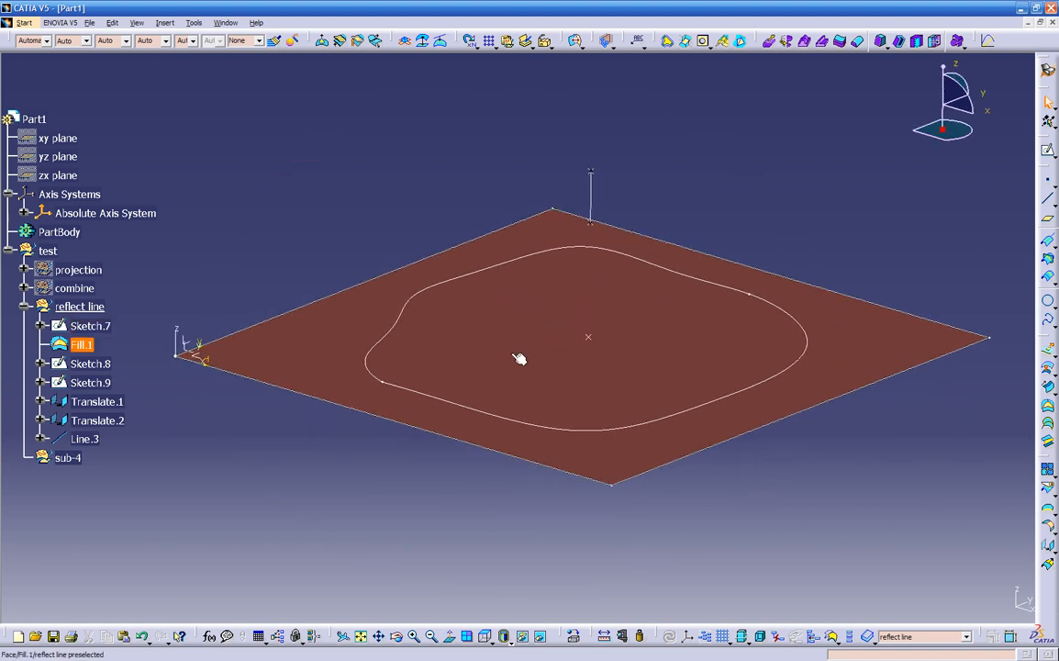
Create a plane offset from the Absolute Axis System's ZX plane, about halfway along the filled rectangle's Y-direction edge.
left_click(190, 352)
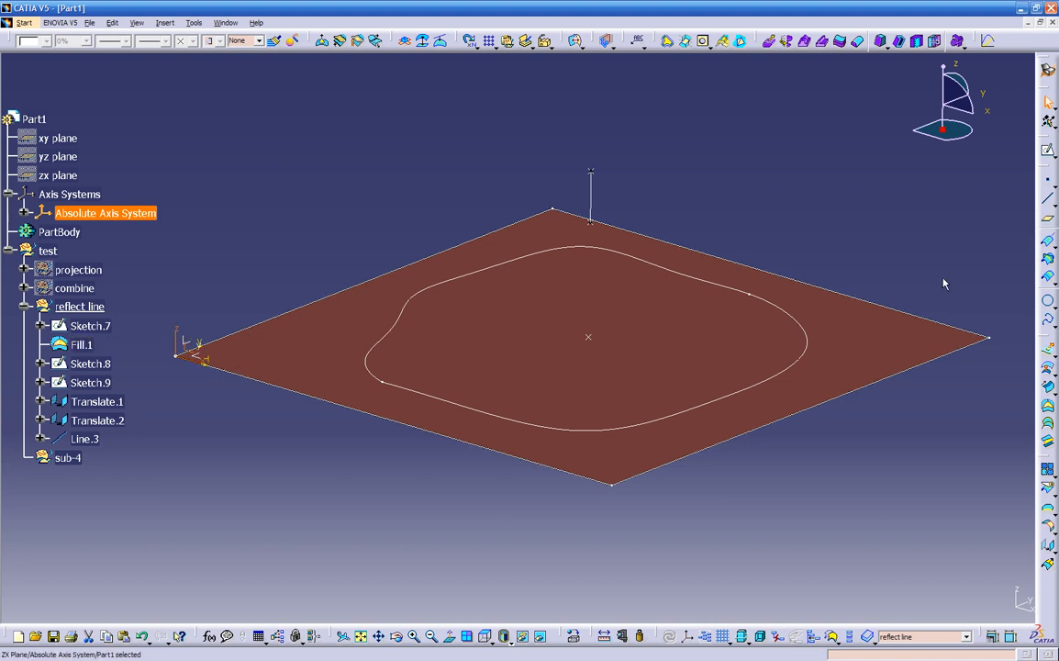
left_click(1050, 223)
middle_click_drag(587, 369, 403, 340)
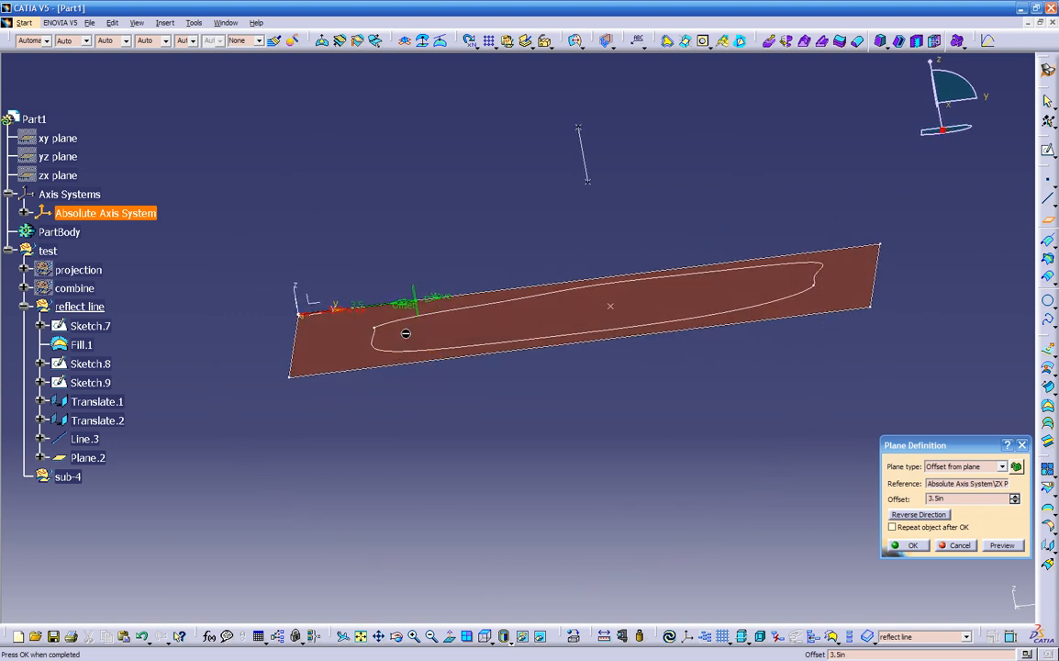
left_click_drag(599, 292, 616, 296)
middle_click_drag(599, 350, 725, 429)
left_click(909, 546)
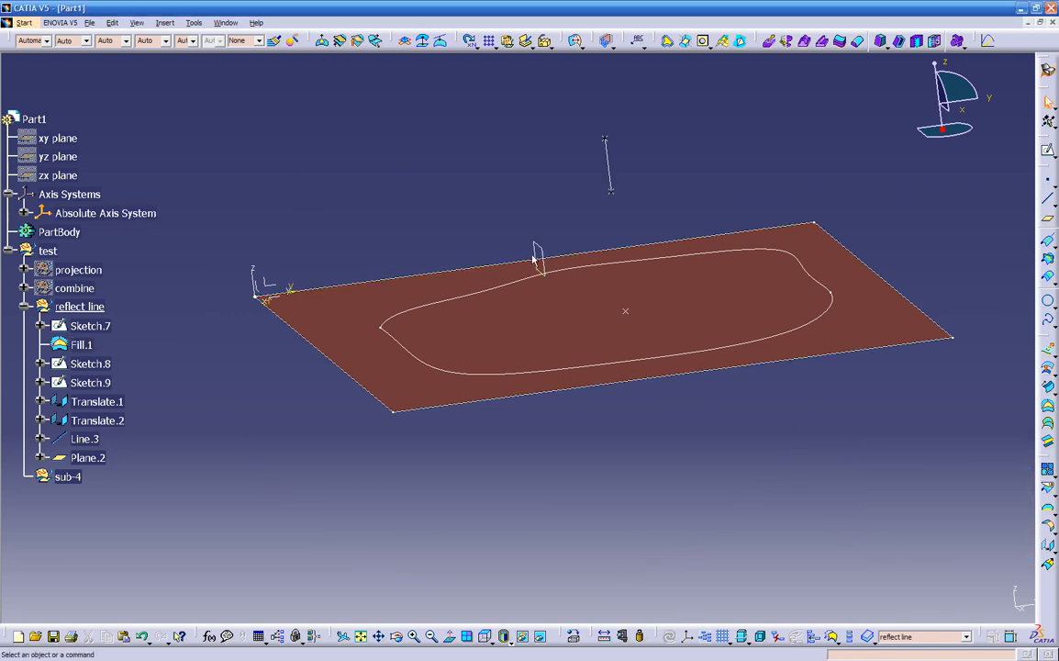
Sketch a vertical line on the offset plane, beside and about as long as the line between the translated points, and exit the sketch.
left_click(1047, 150)
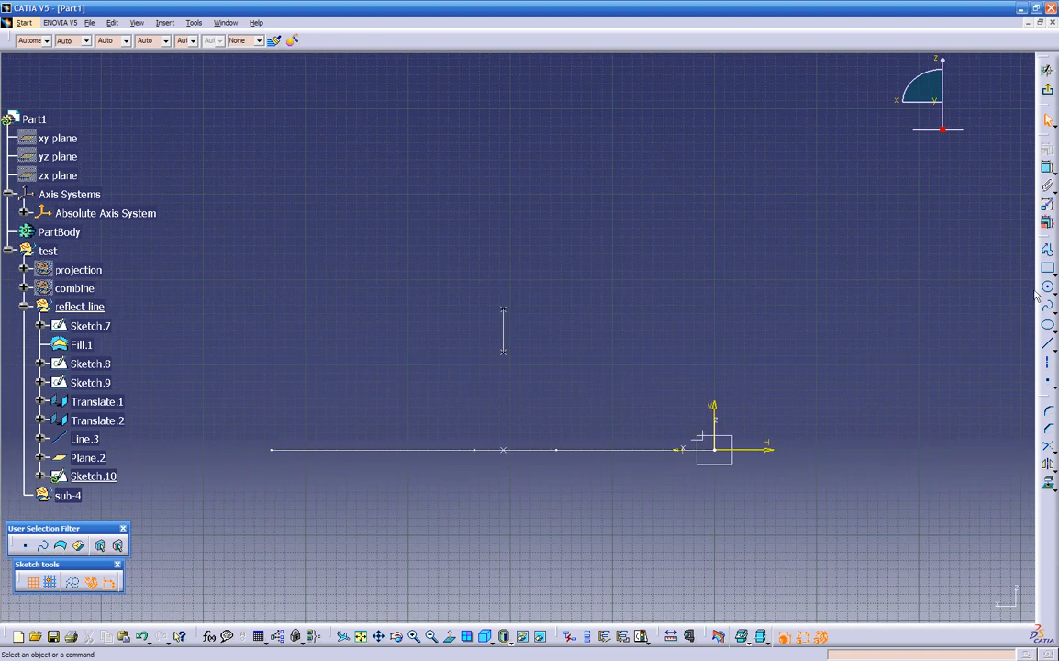
left_click(1048, 343)
left_click(484, 310)
left_click(482, 357)
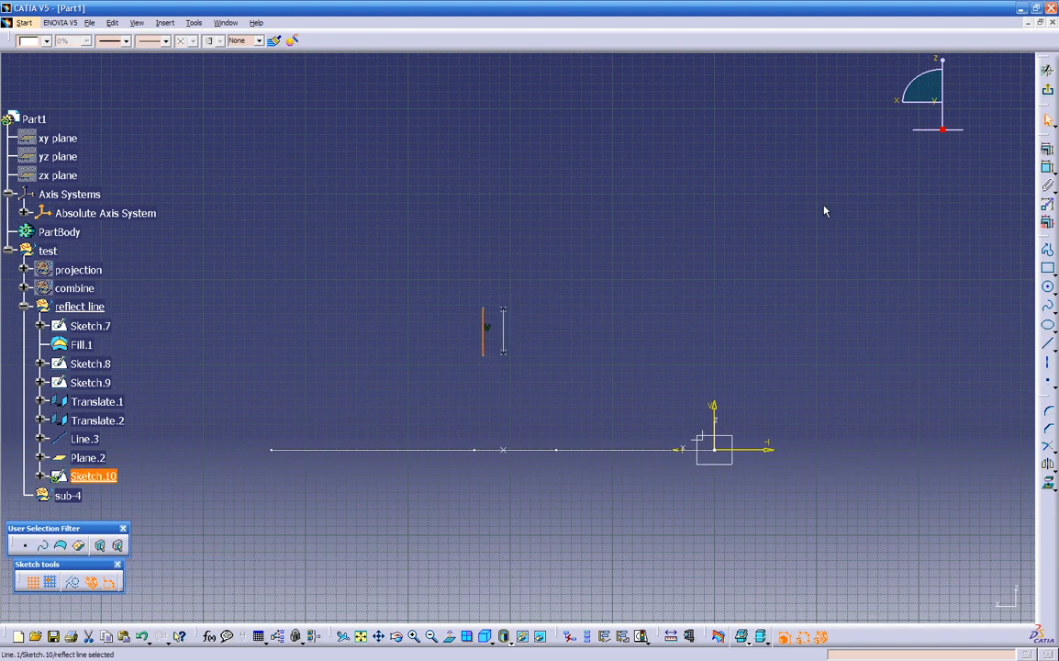
left_click(1047, 69)
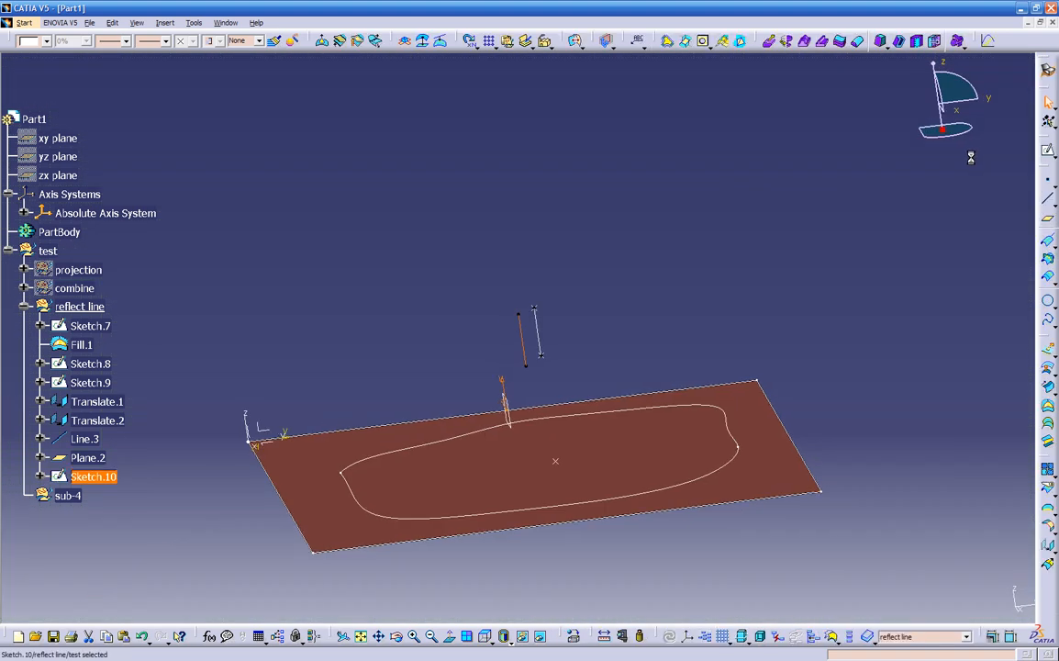
middle_click_drag(621, 272, 543, 465)
middle_click_drag(485, 512, 479, 431)
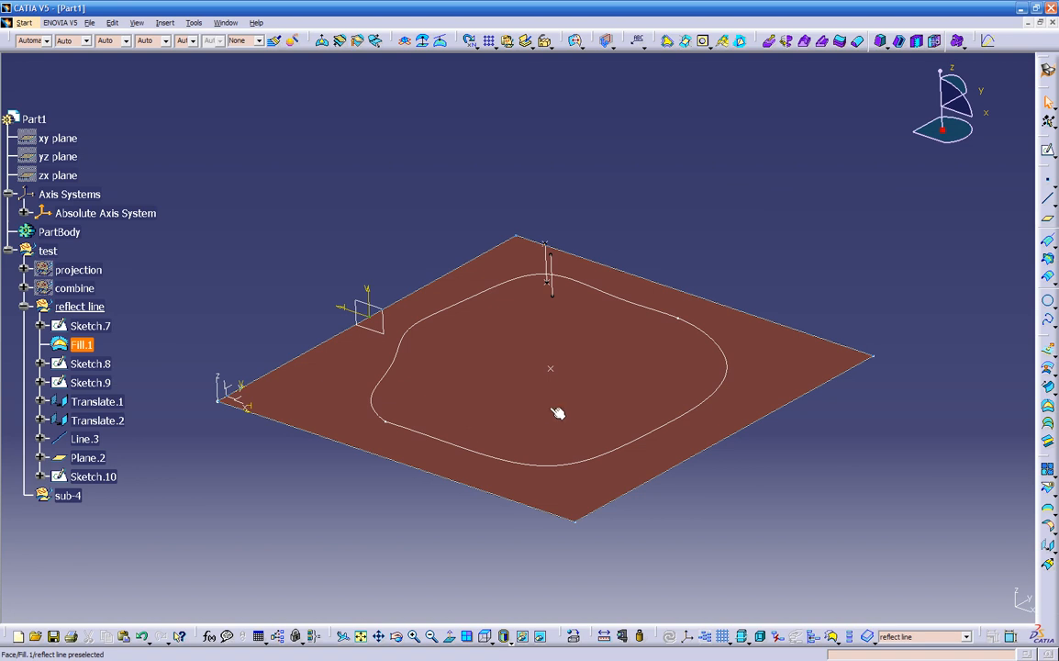
left_click(1054, 186)
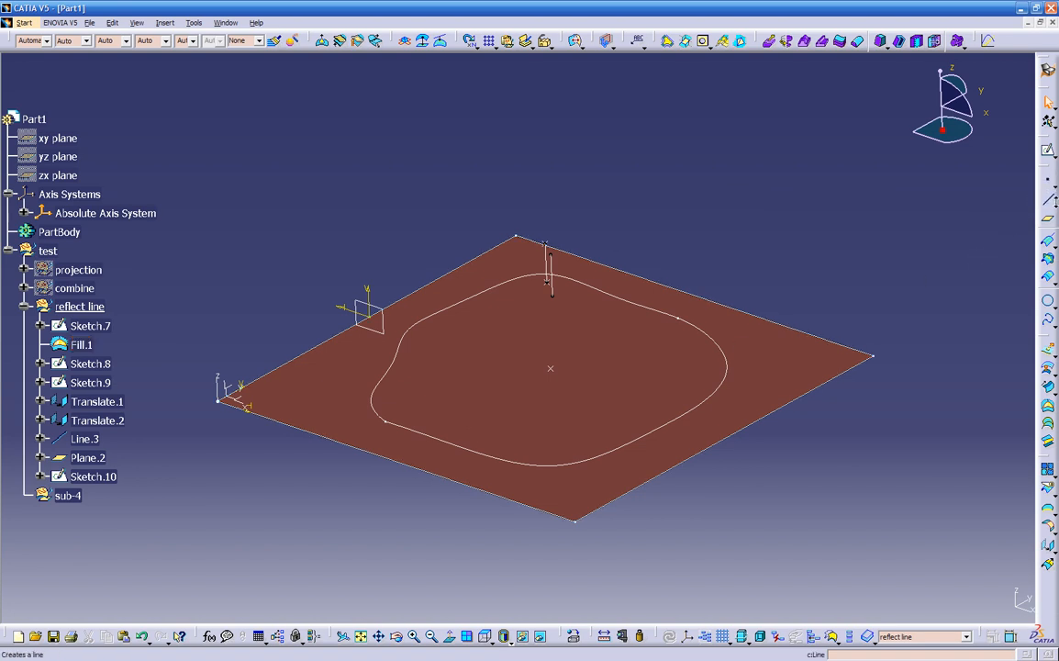
left_click(1054, 204)
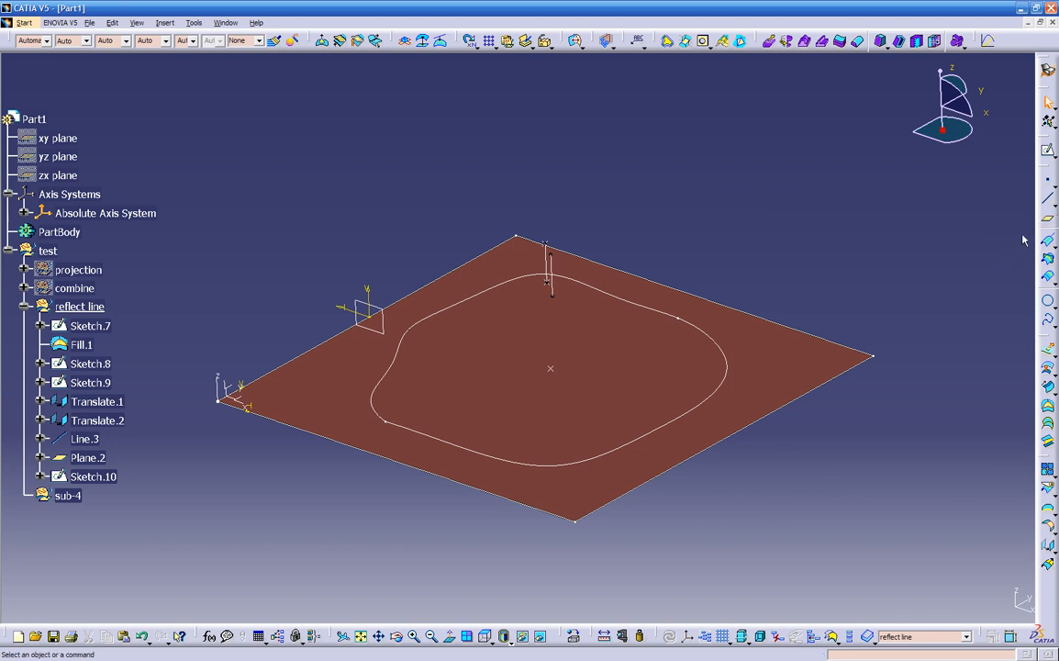
left_click(1054, 307)
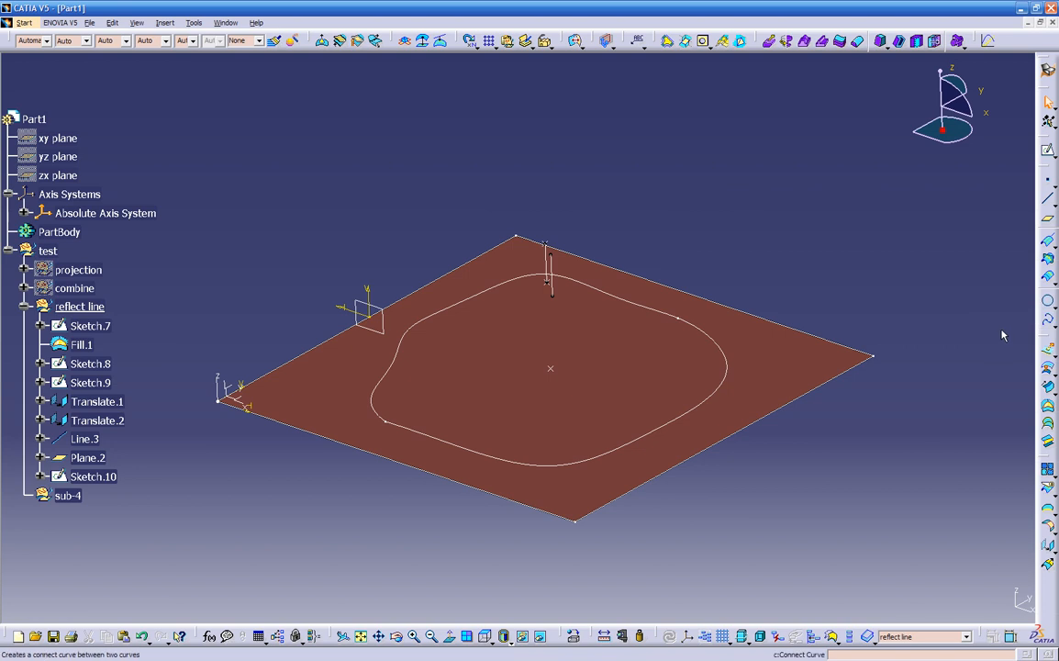
left_click(1054, 324)
left_click(981, 375)
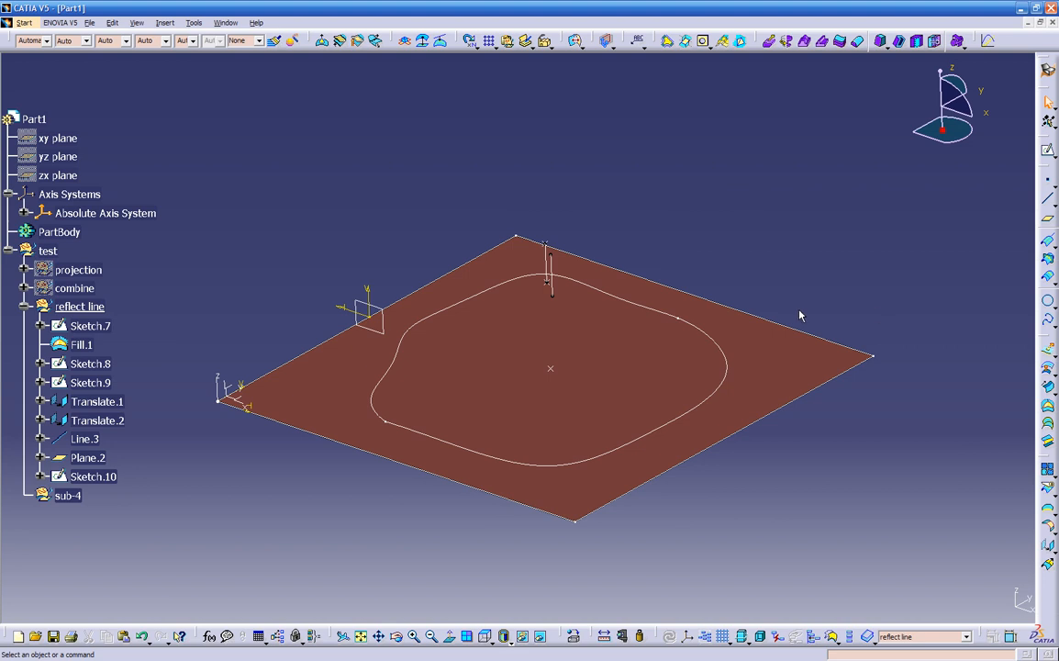
left_click(390, 317)
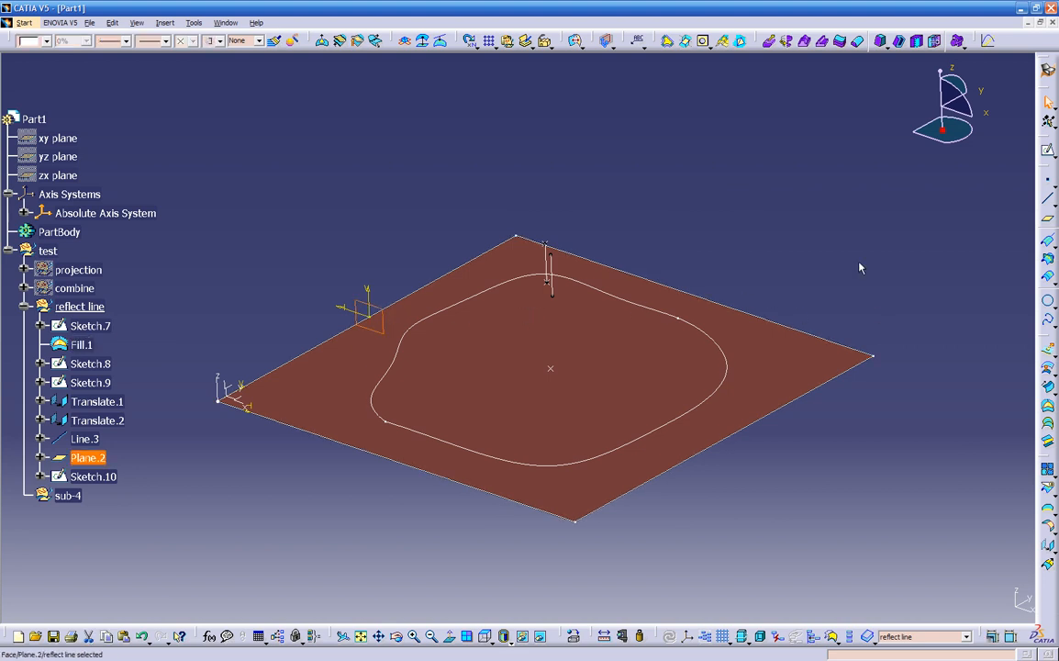
left_click(1046, 152)
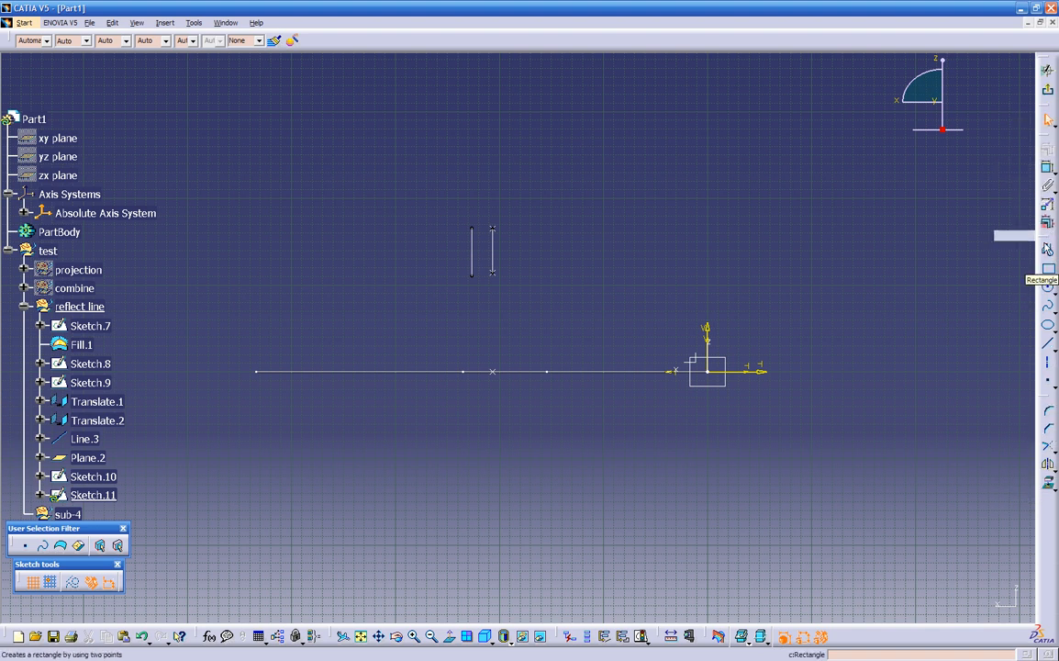
left_click(1053, 290)
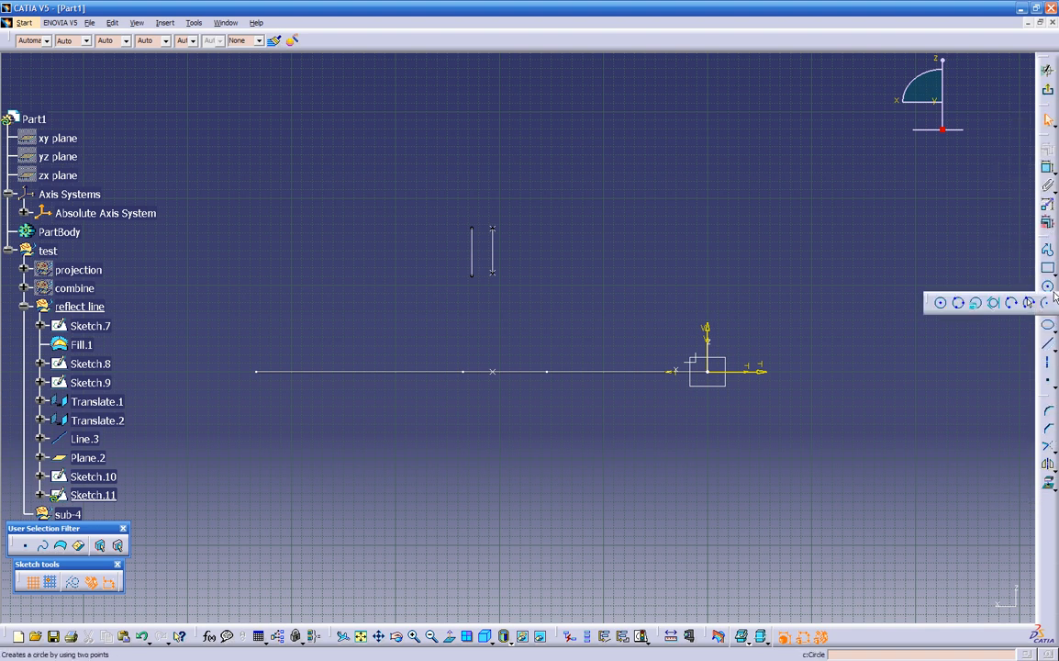
left_click(1049, 92)
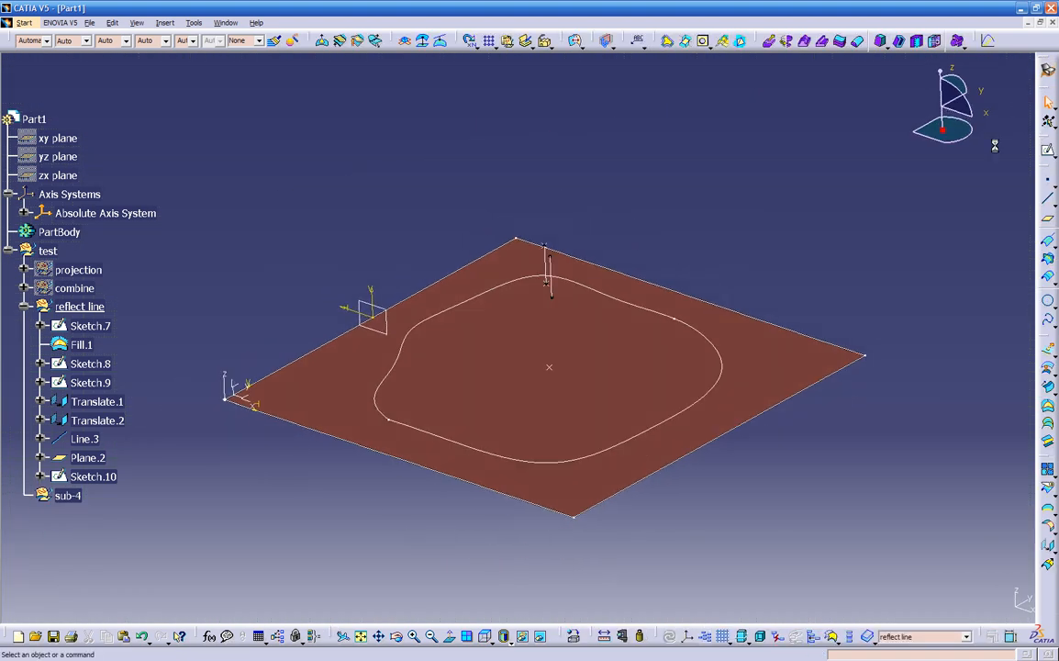
Hide the offset plane Plane.2 and the vertical-line sketch Sketch.10.
middle_click_drag(605, 497, 570, 438)
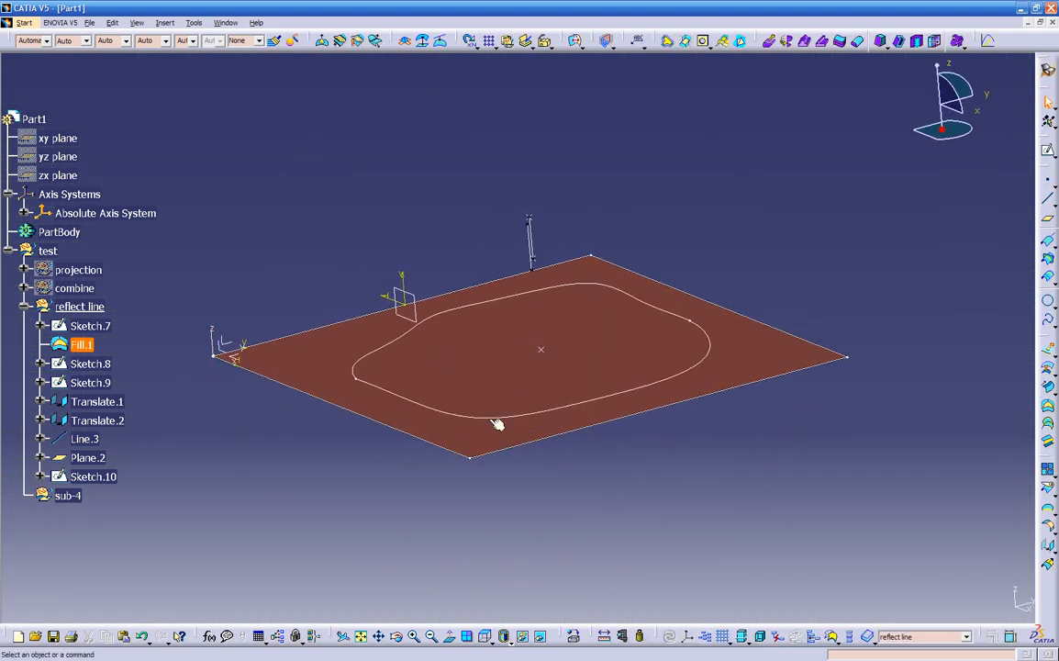
mouse_move(475, 356)
middle_mouse_down()
mouse_move(525, 427)
mouse_move(719, 420)
mouse_move(611, 358)
mouse_move(632, 369)
middle_mouse_up()
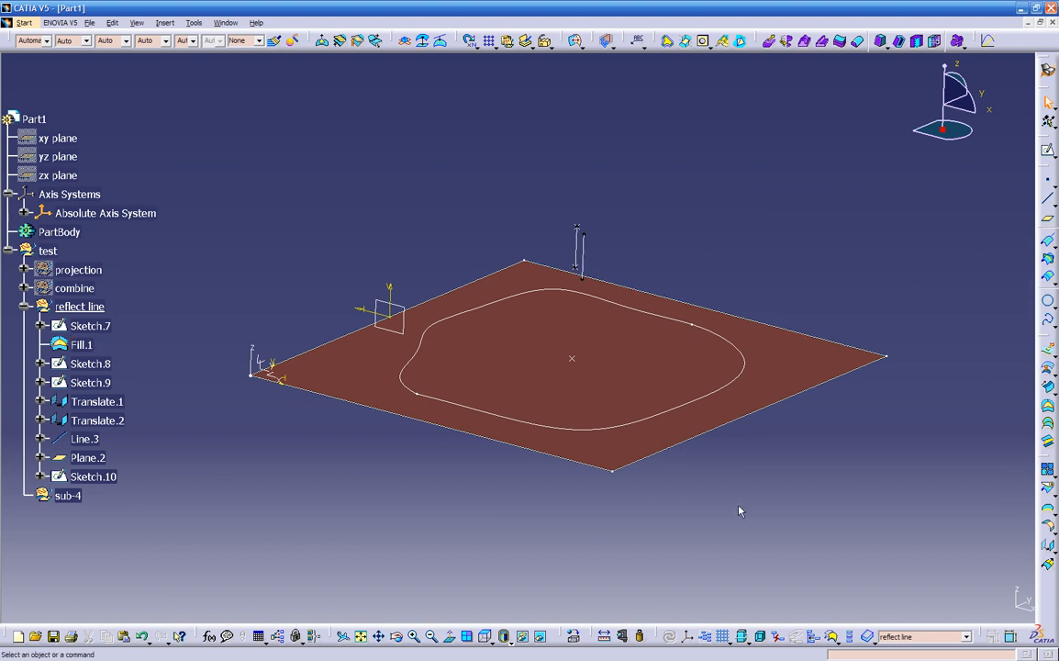
mouse_move(486, 404)
middle_mouse_down()
mouse_move(485, 456)
mouse_move(486, 428)
middle_mouse_up()
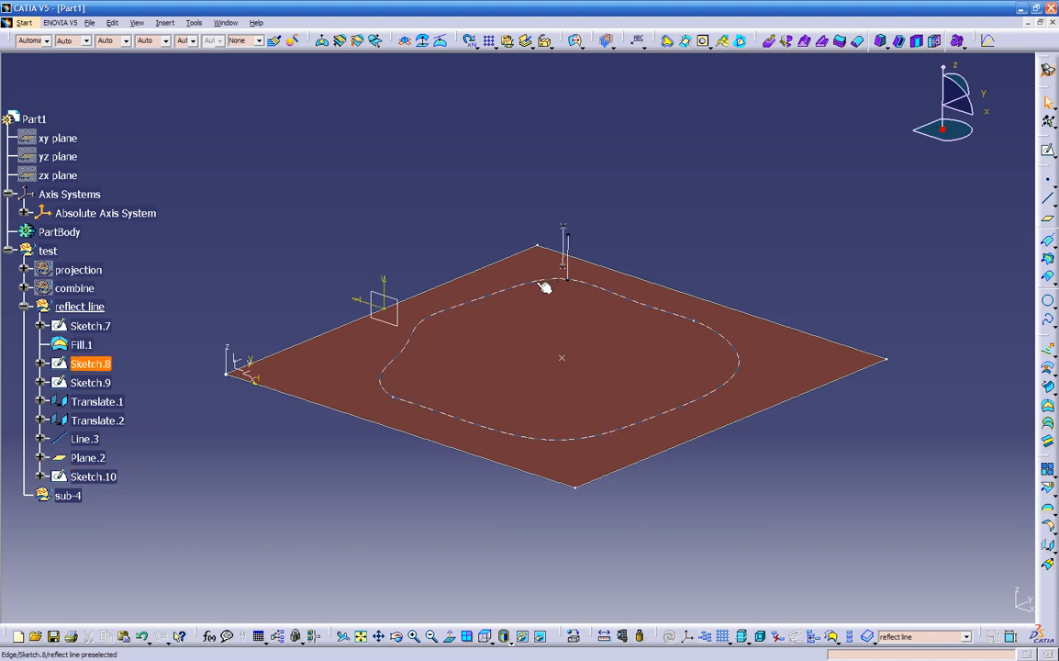
middle_click_drag(570, 287, 615, 356)
left_click(338, 323)
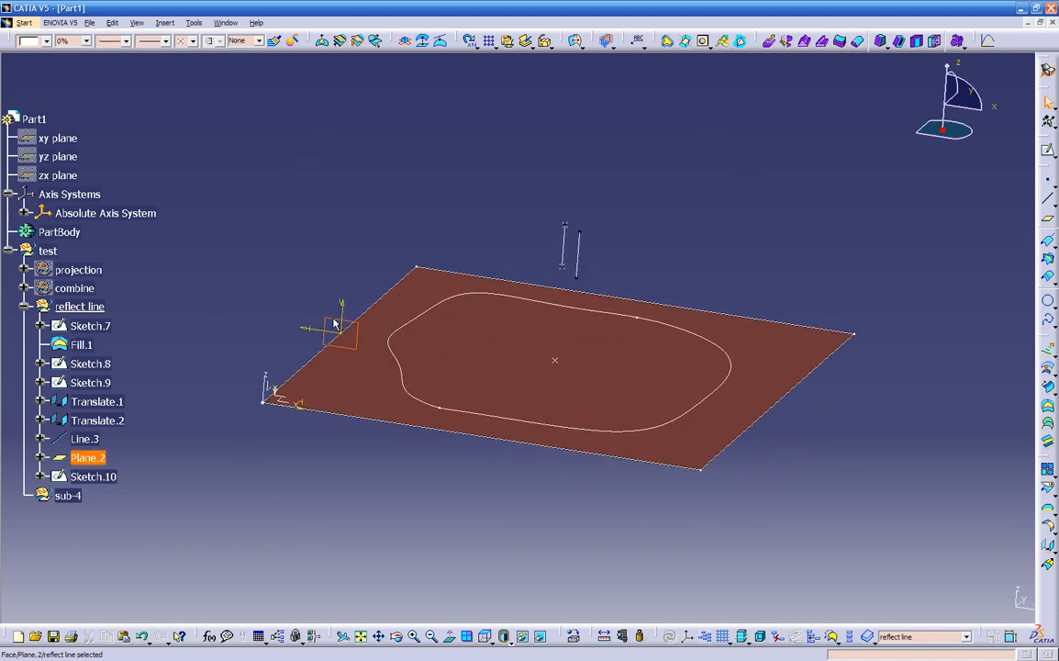
right_click(332, 318)
left_click(354, 357)
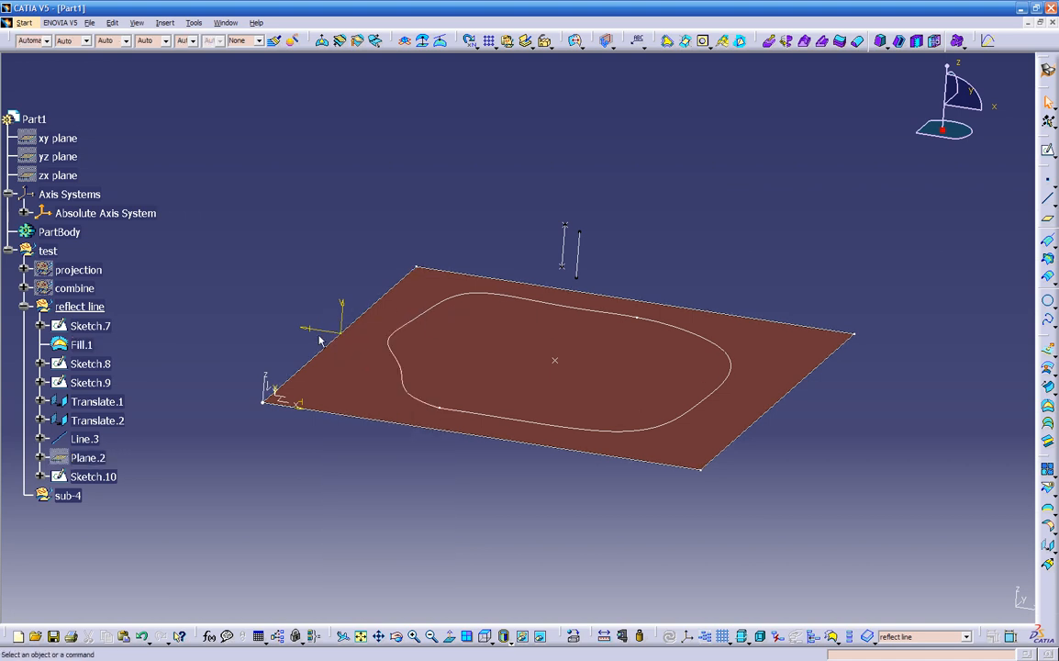
left_click(96, 476)
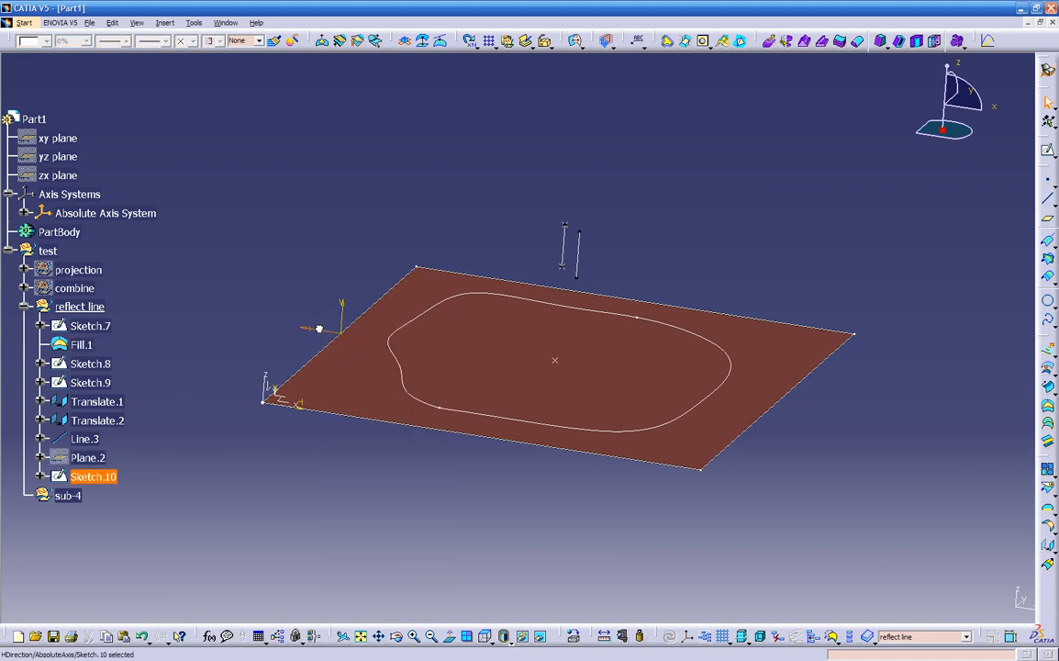
right_click(99, 477)
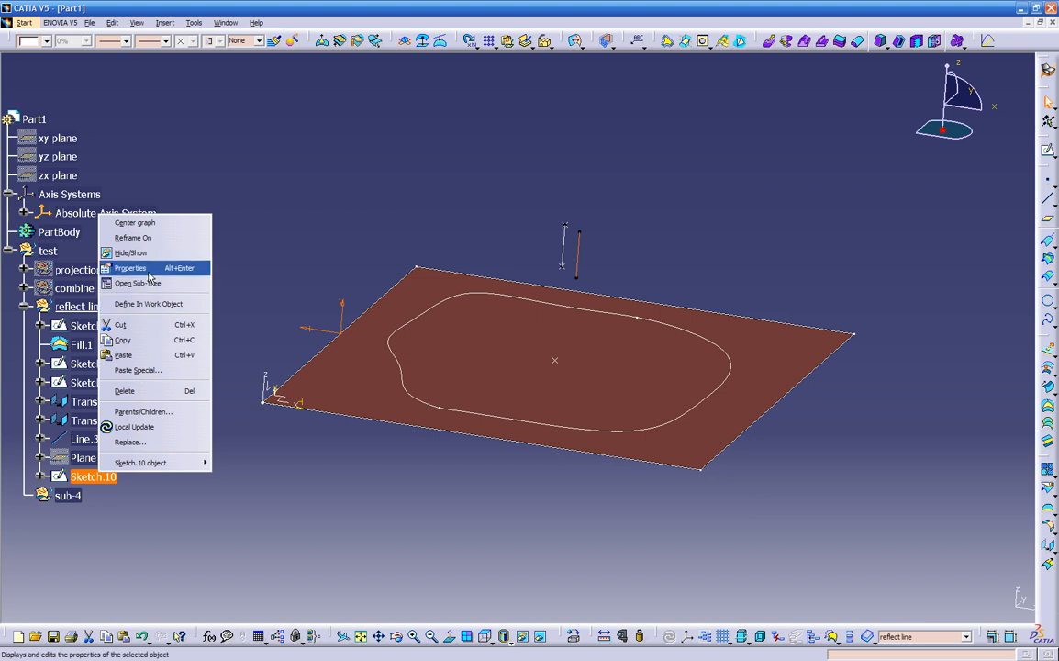
left_click(130, 253)
Start a Bump deformation of the fill surface, with the closed spline as limit curve and the upper translated point as deformation center.
mouse_move(513, 514)
middle_mouse_down()
mouse_move(519, 500)
mouse_move(560, 487)
mouse_move(540, 508)
mouse_move(535, 491)
middle_mouse_up()
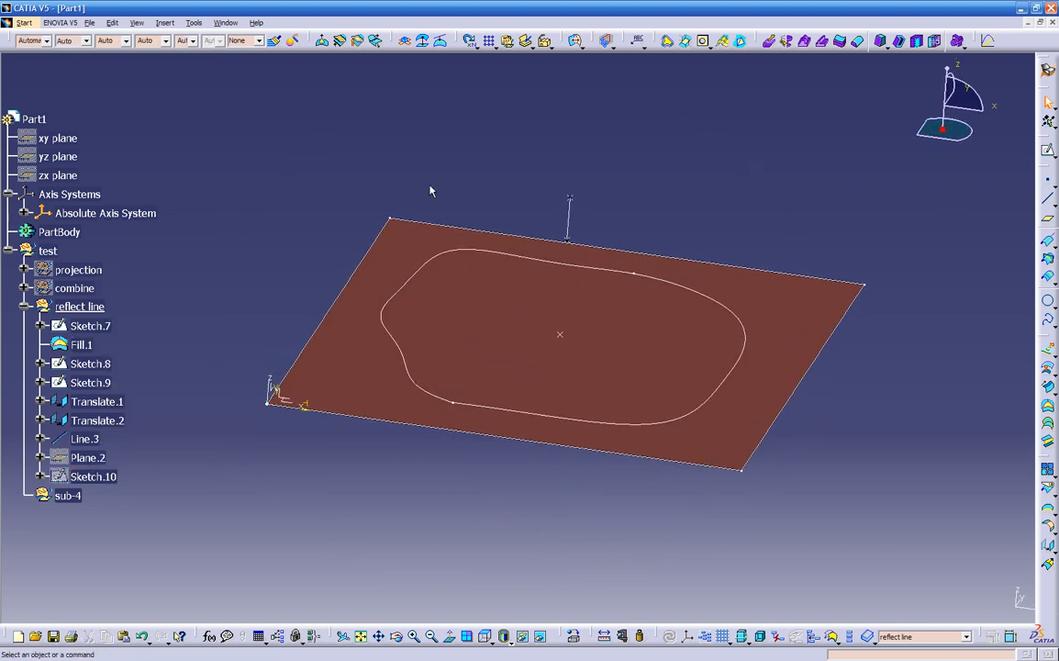
left_click(322, 42)
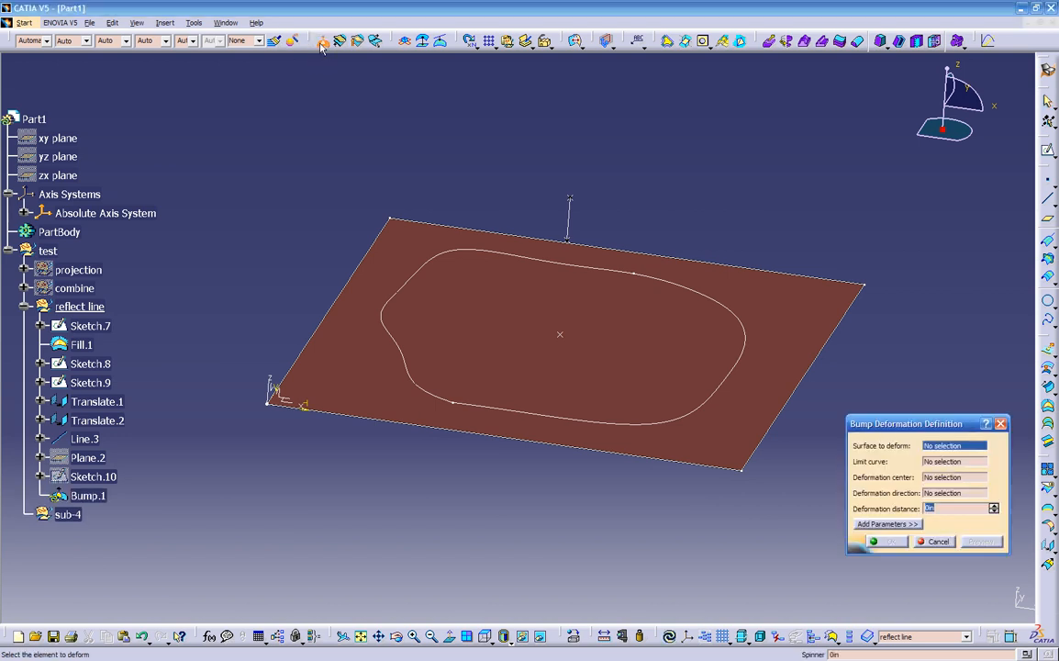
middle_click_drag(461, 272, 428, 325)
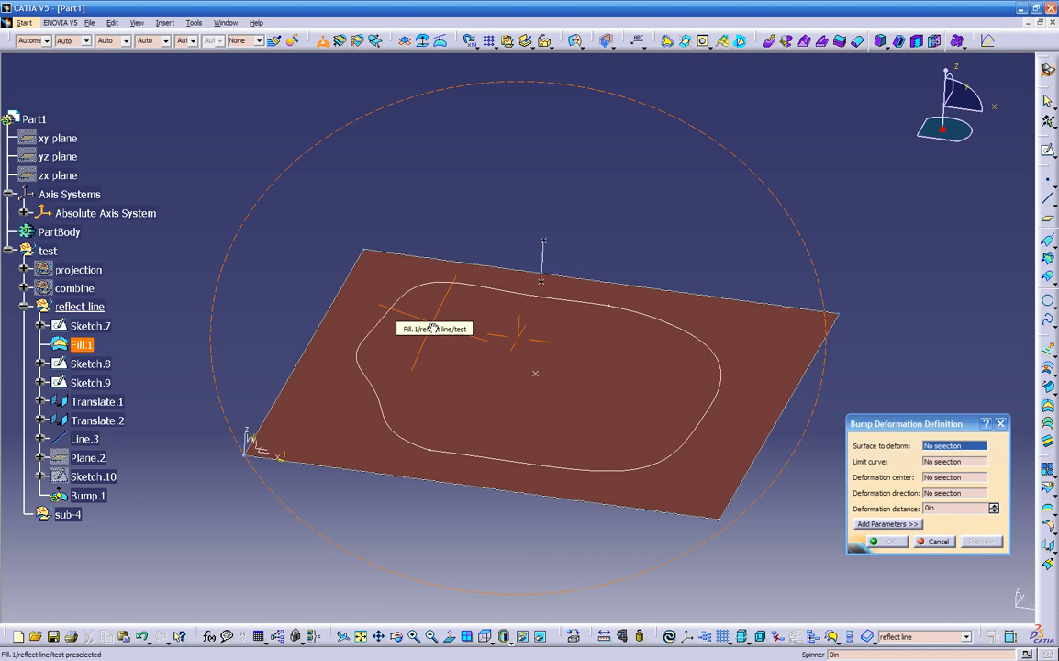
right_click(313, 41)
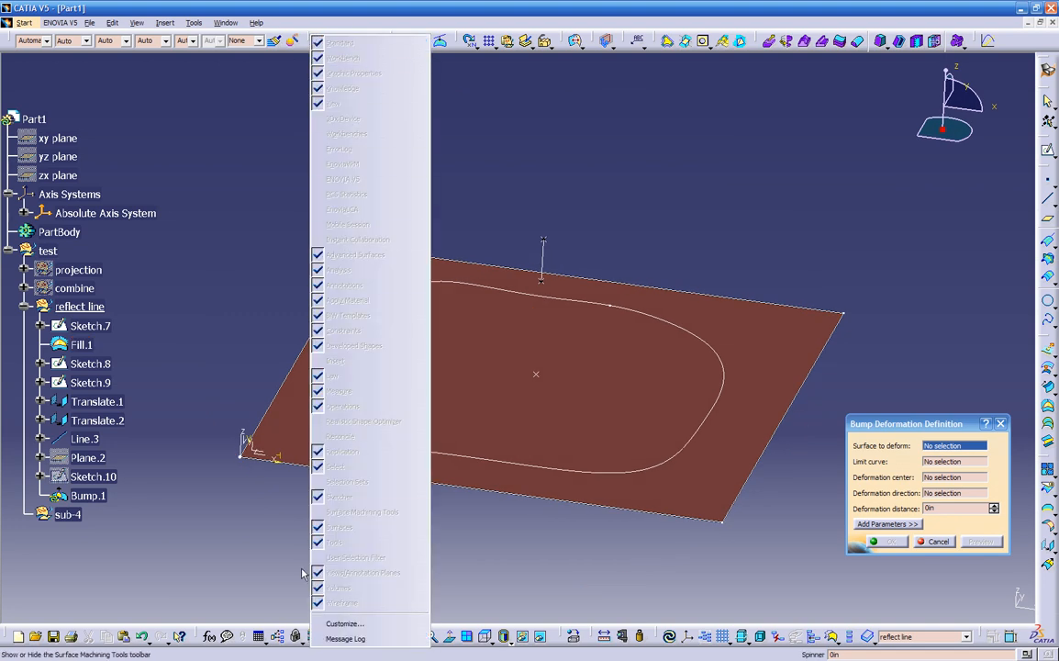
left_click(331, 340)
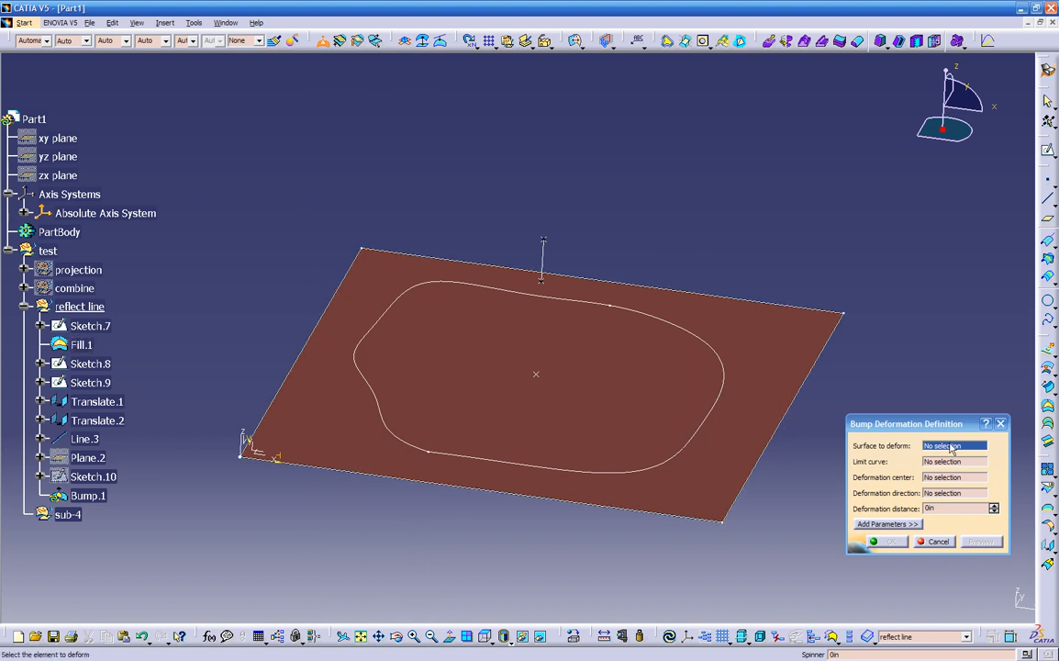
left_click(751, 405)
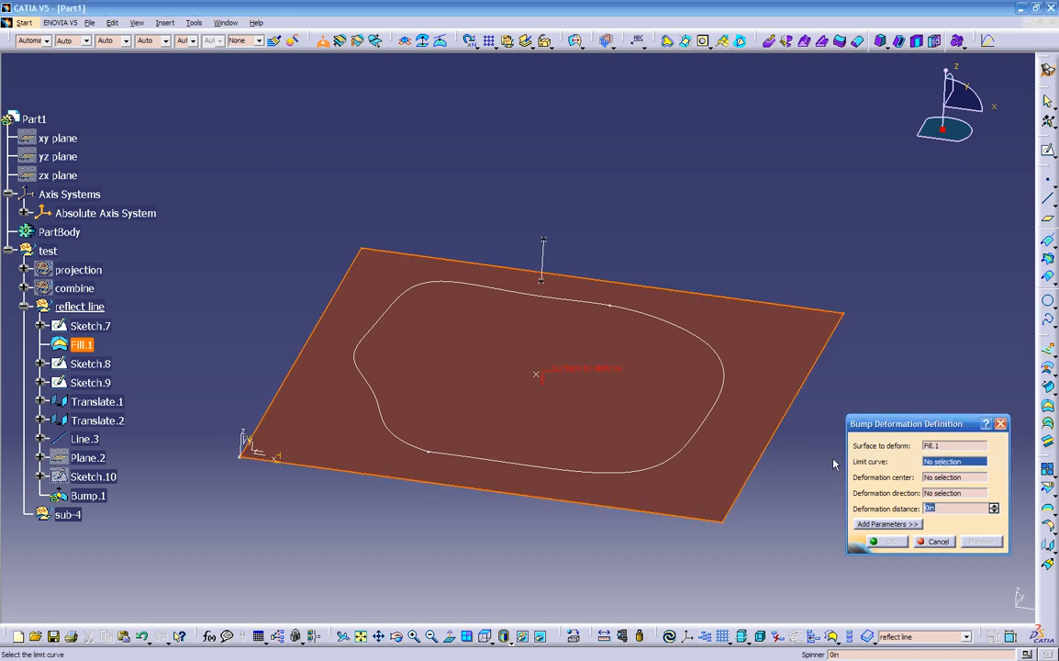
left_click(710, 432)
middle_click_drag(610, 517, 563, 461)
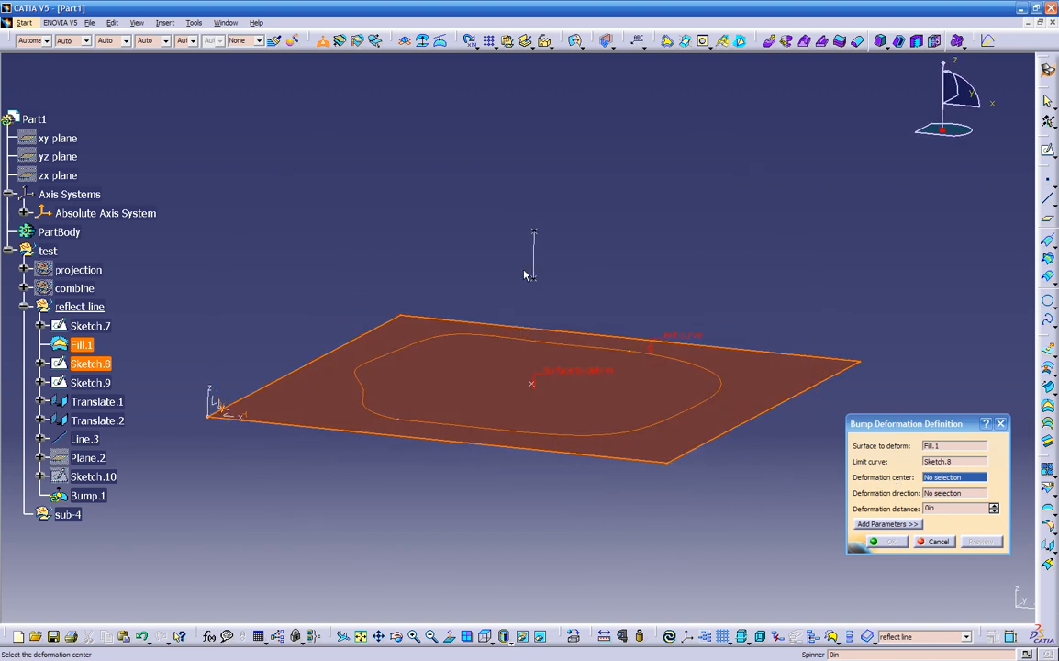
left_click(536, 235)
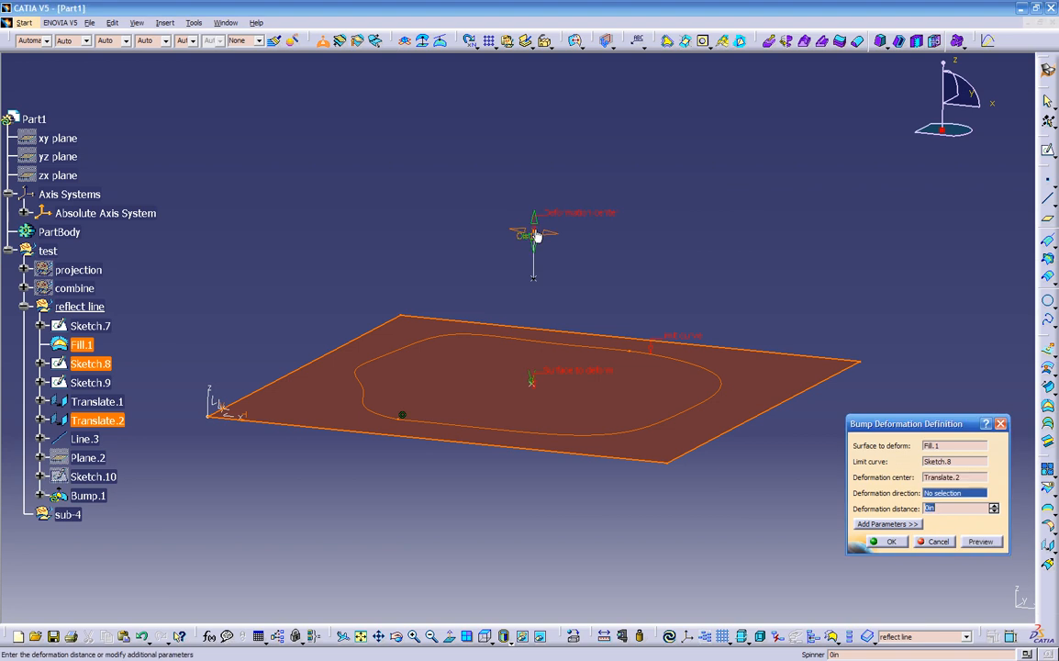
Set the bump's deformation distance to 2 in, show its additional parameters, and create the bump.
middle_click_drag(584, 384, 527, 451)
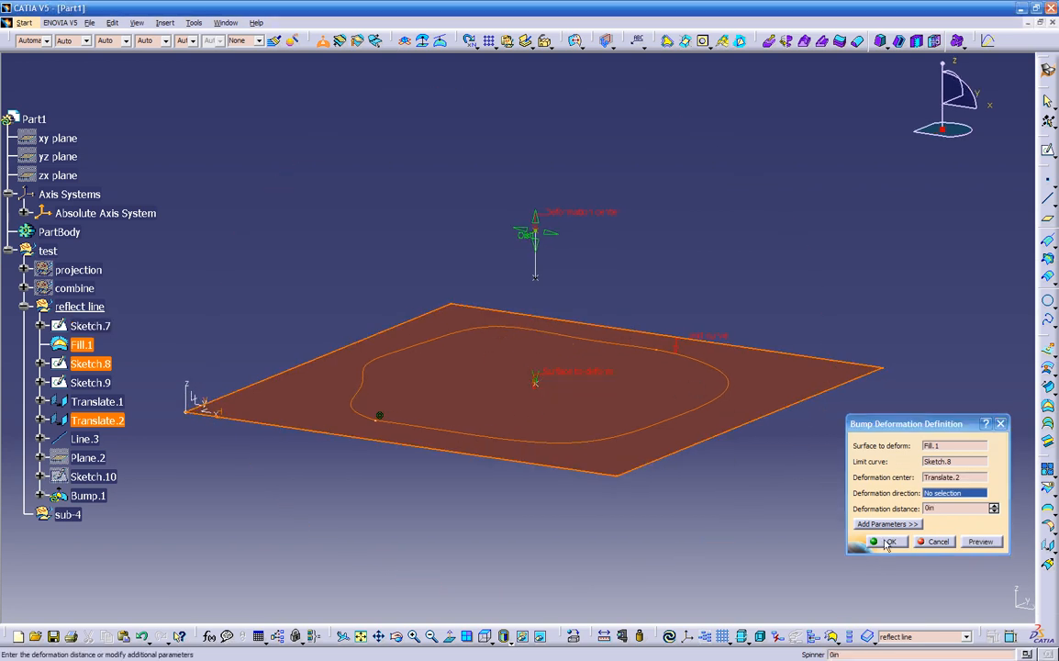
left_click(970, 507)
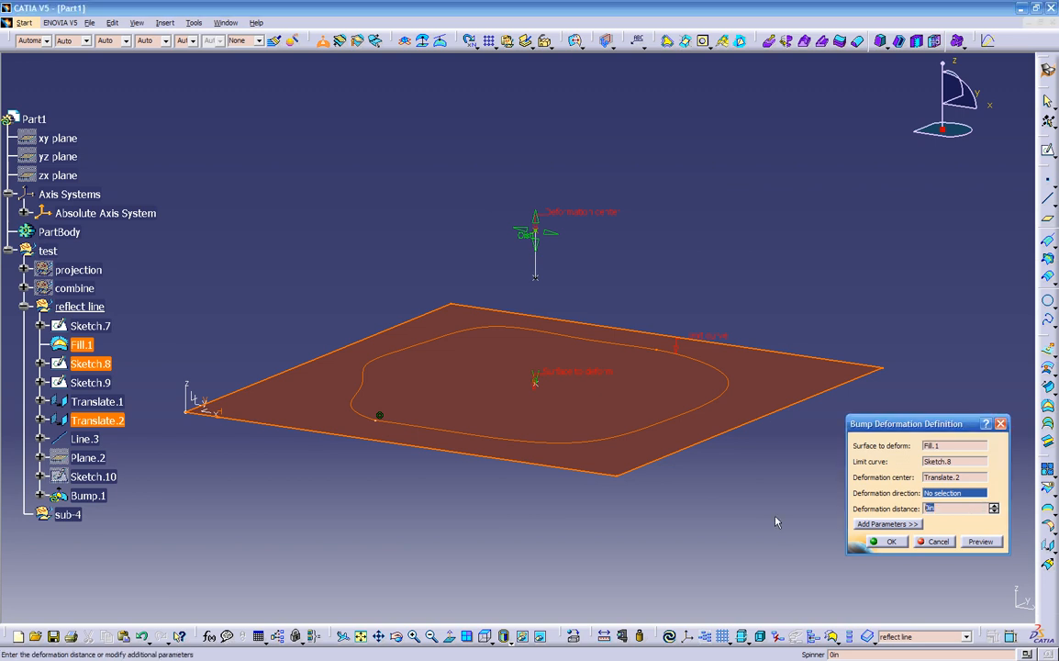
type("2")
left_click(744, 518)
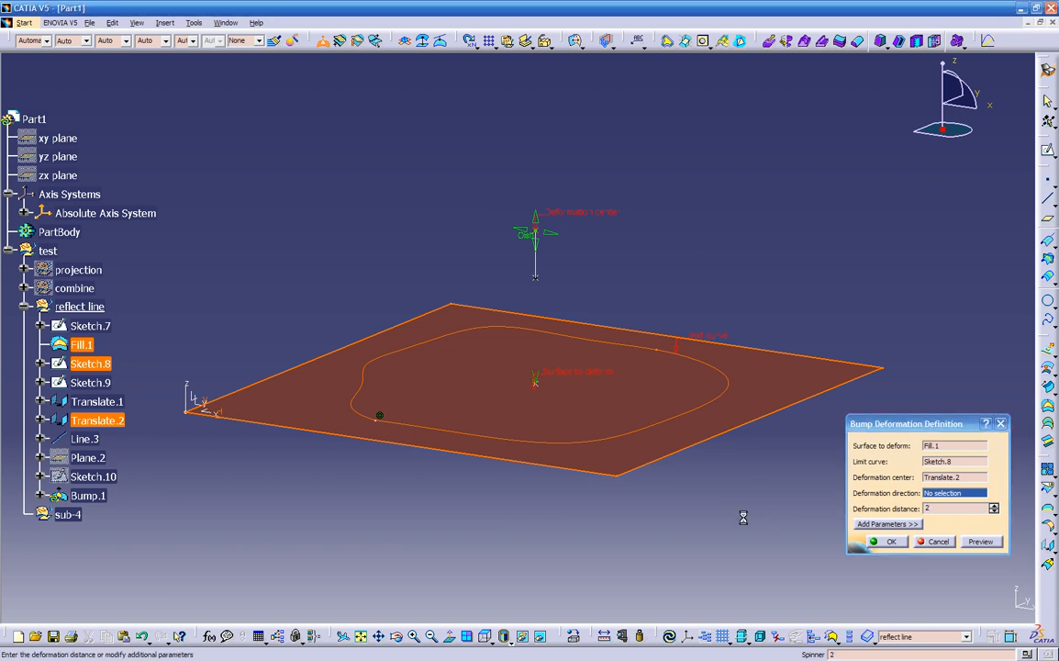
middle_click_drag(646, 525, 599, 500)
left_click(887, 524)
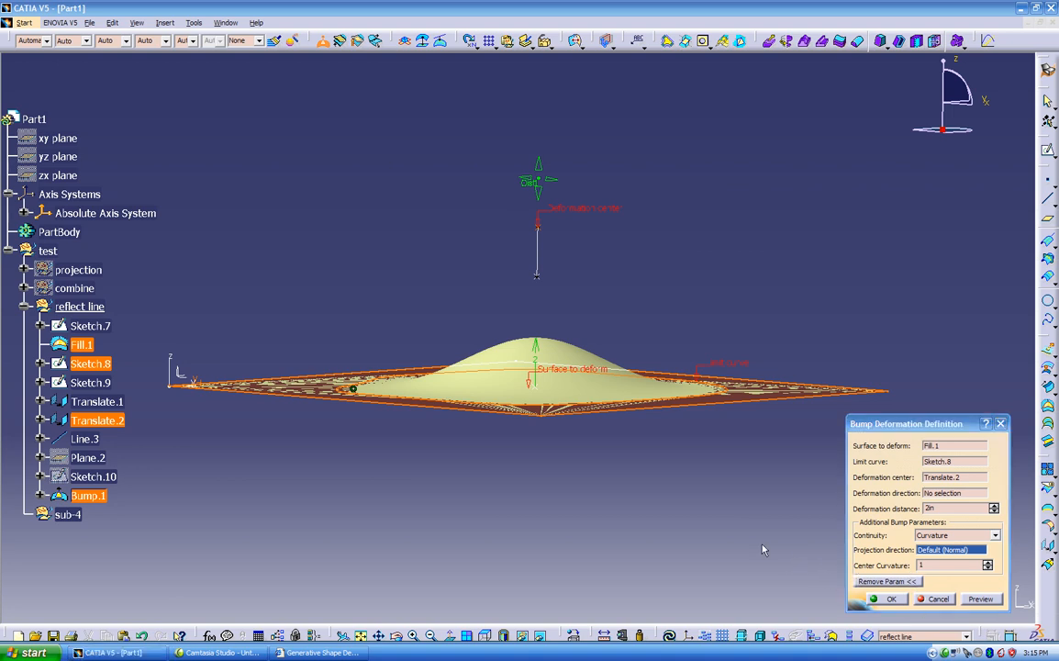
left_click(888, 599)
Colour the flat face of the bump surface outside the closed spline dark red.
middle_click_drag(913, 271, 641, 300)
middle_click_drag(241, 246, 312, 280)
left_click(99, 420)
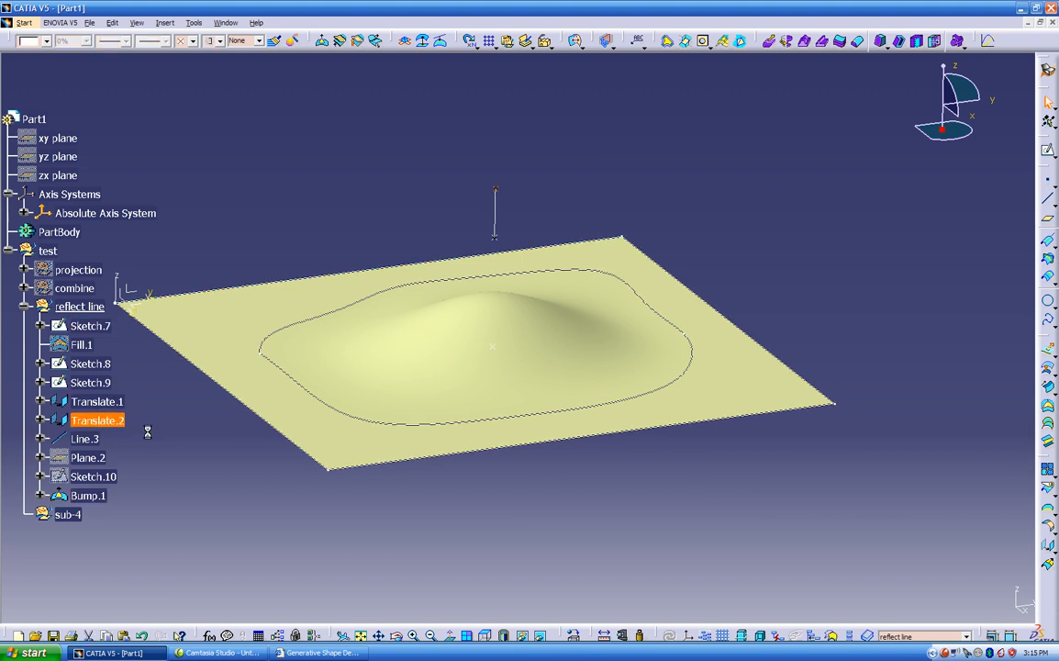
middle_click_drag(190, 441, 250, 396)
left_click(248, 356)
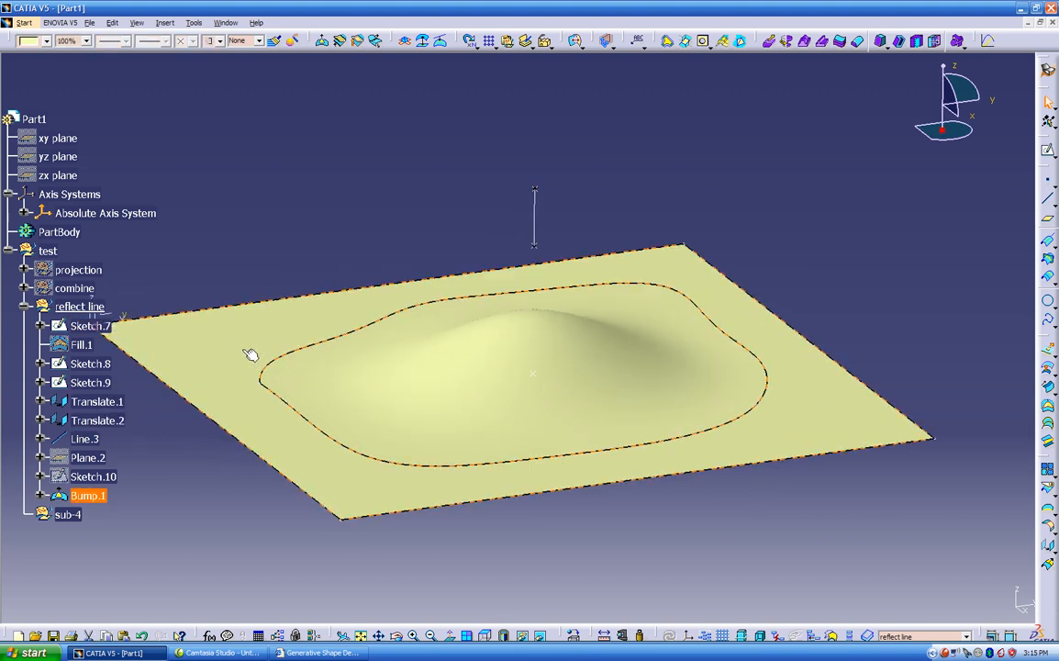
left_click(33, 41)
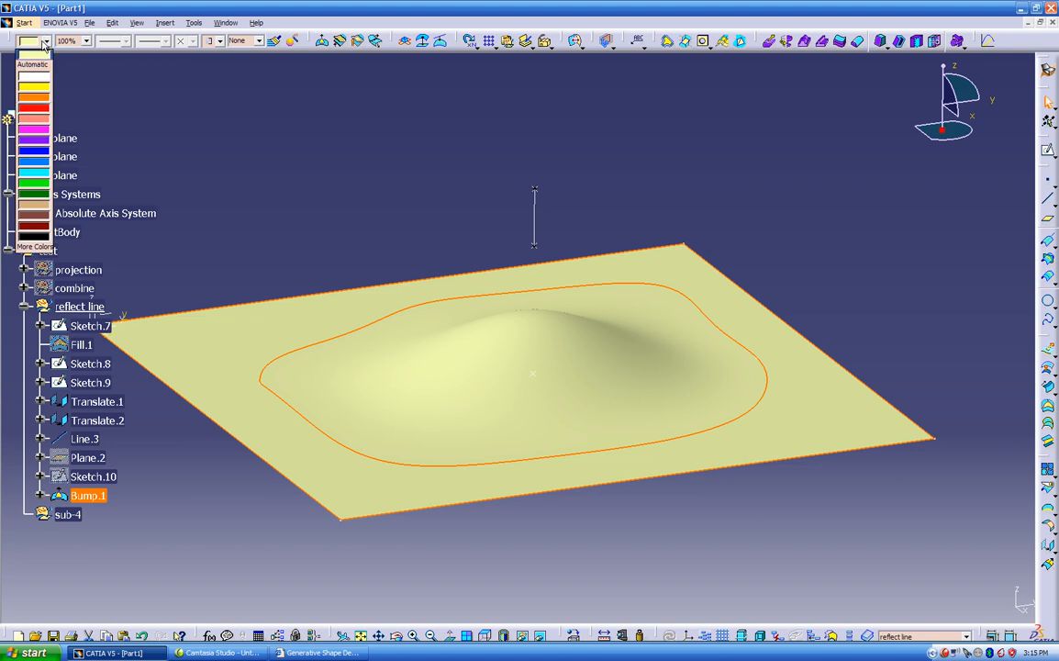
left_click(31, 228)
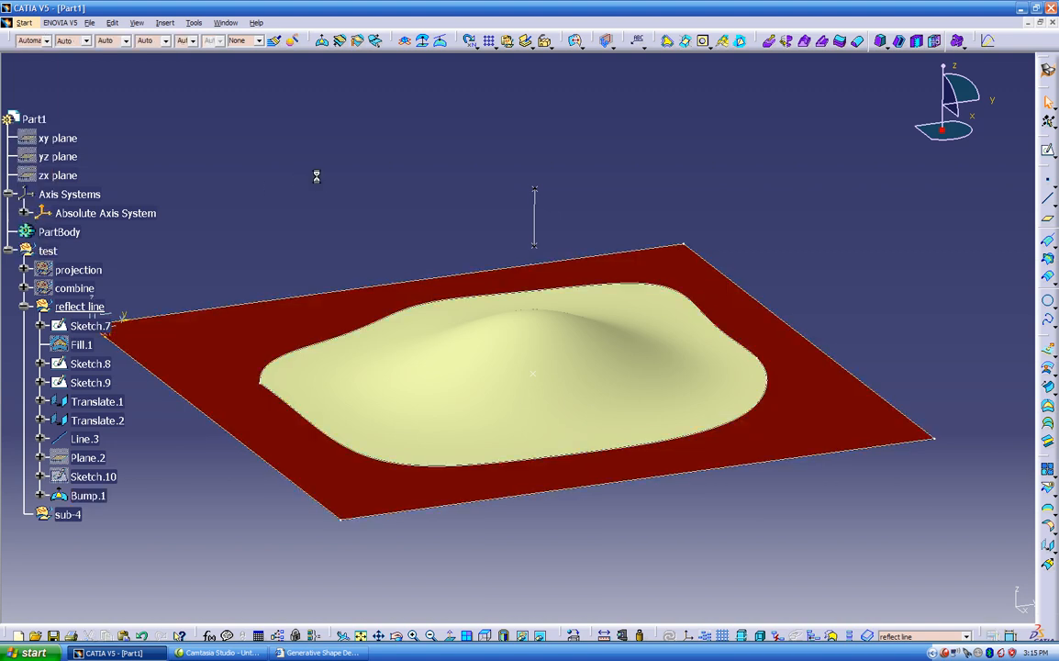
Colour the raised face of the bump surface inside the closed spline green.
middle_click_drag(385, 343, 566, 380)
left_click(97, 497)
left_click(423, 367)
left_click(46, 41)
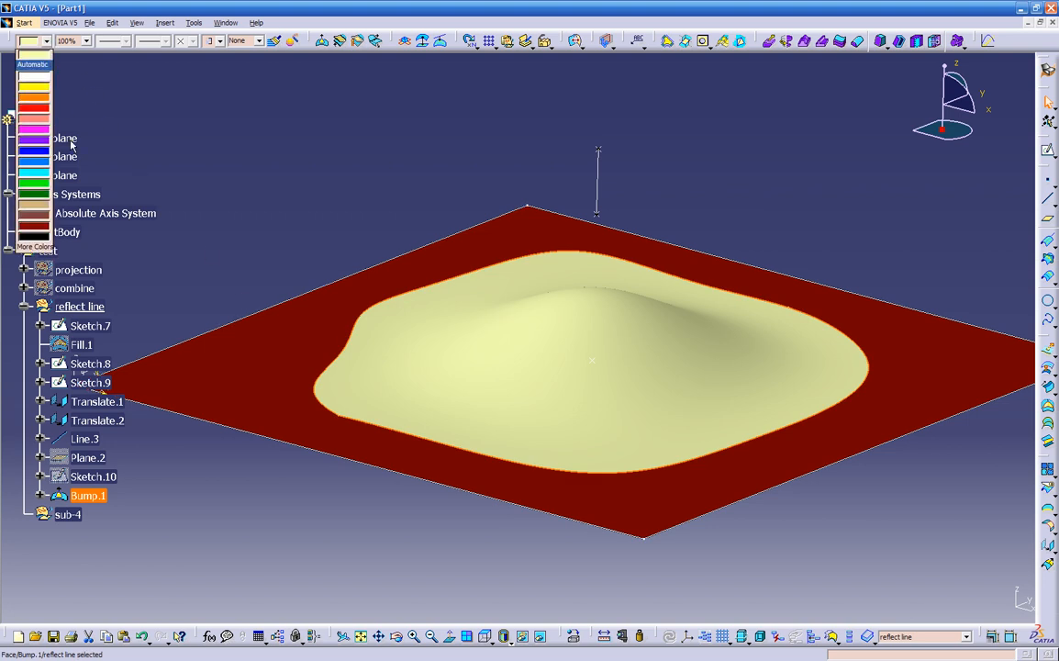
left_click(31, 183)
Hide the whole bump surface with both its coloured faces, and show it again.
middle_click_drag(436, 552, 541, 391)
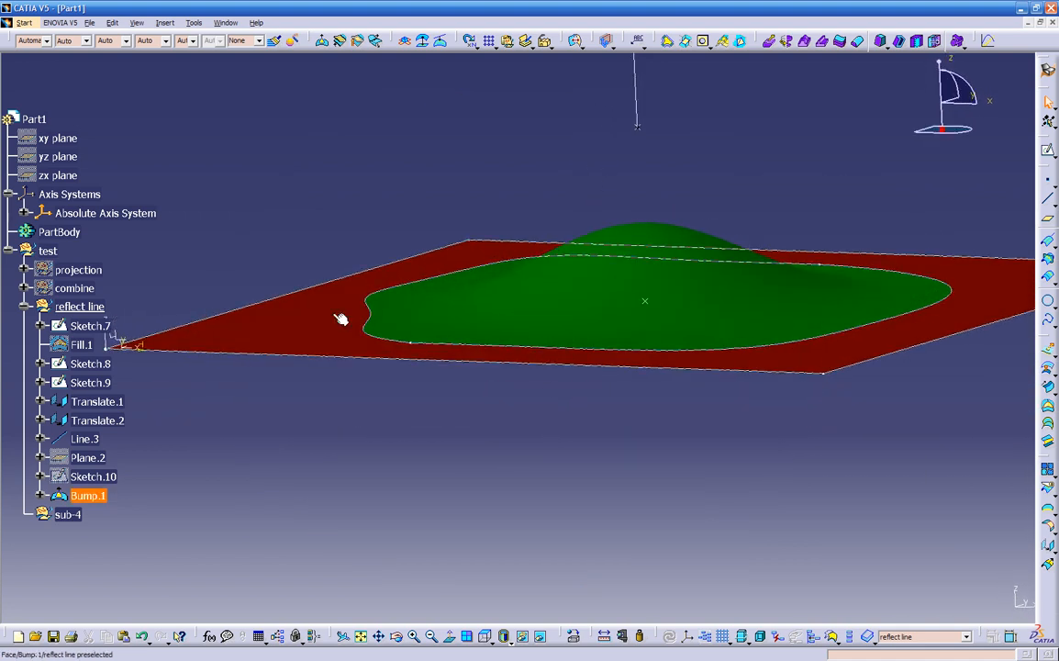
left_click(290, 321)
middle_click_drag(407, 441, 406, 491)
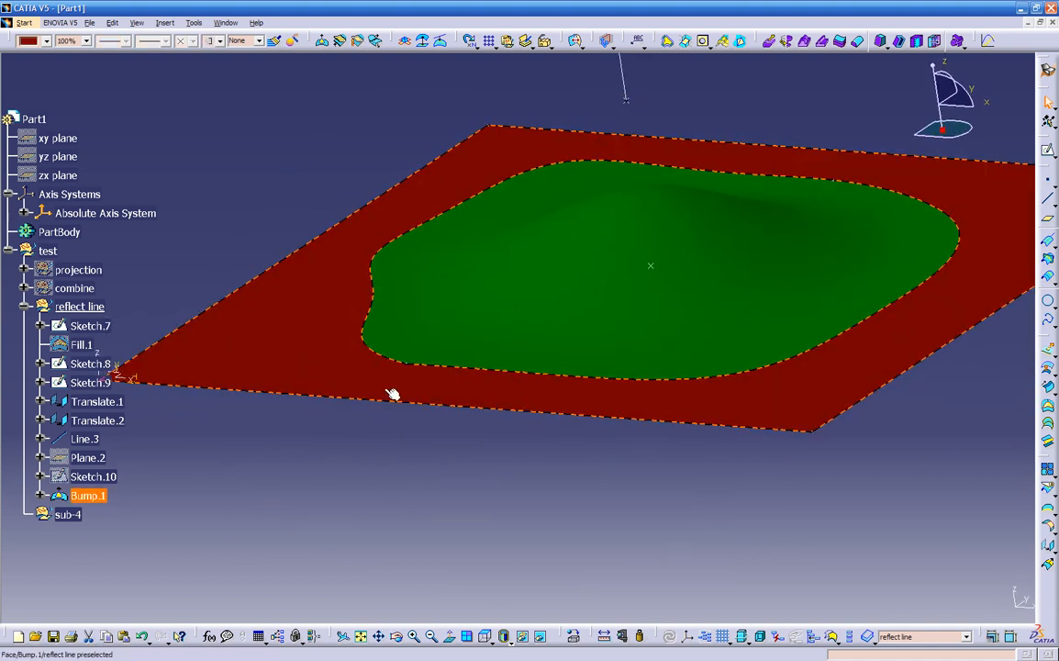
right_click(91, 494)
left_click(125, 276)
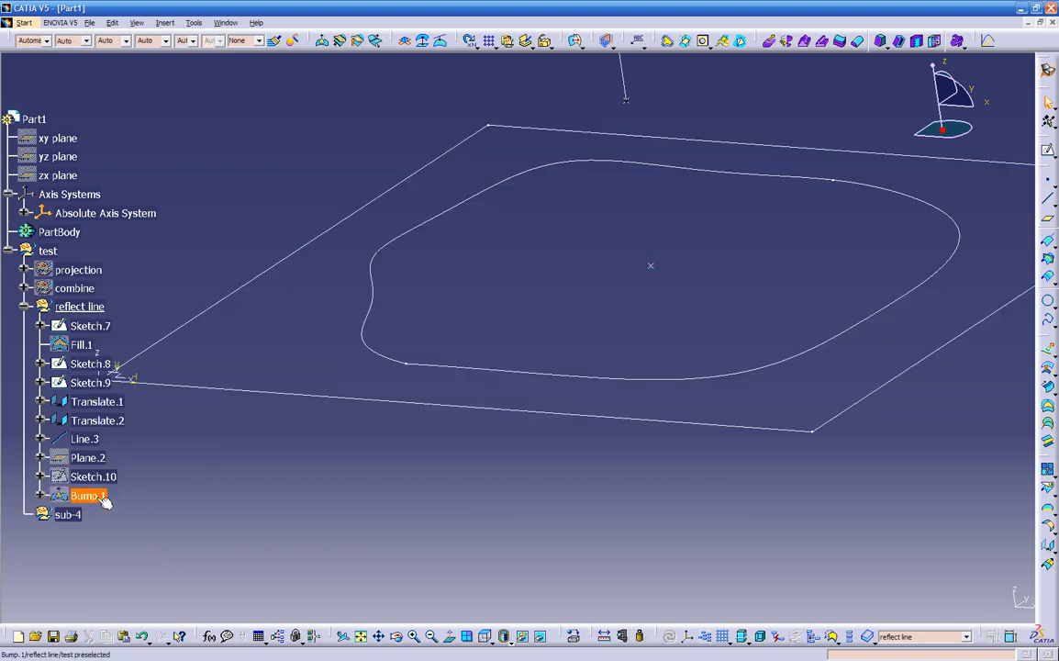
right_click(102, 497)
left_click(125, 276)
Edit the bump surface and set its deformation distance to 4 in.
middle_click_drag(474, 499, 444, 575)
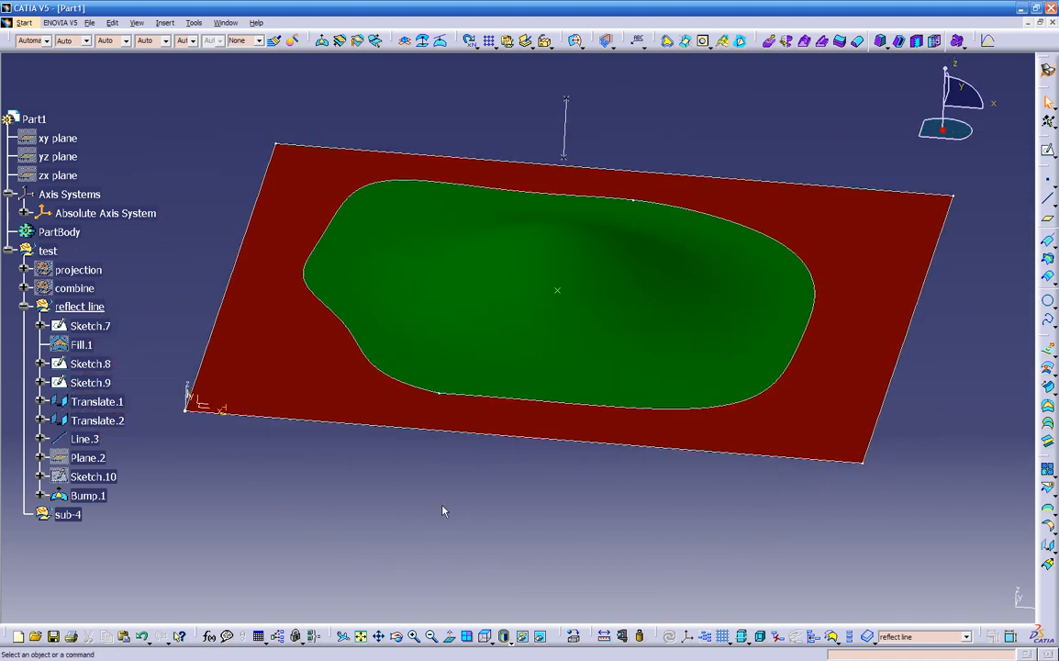
double_click(506, 246)
middle_click_drag(530, 303, 595, 303)
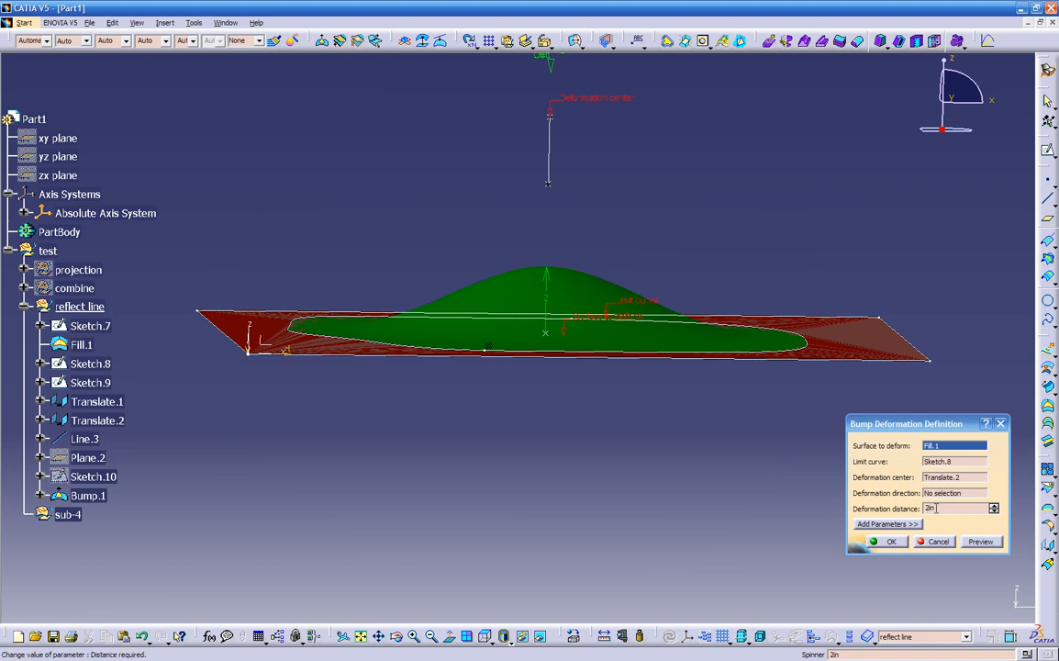
key("Return")
type("4")
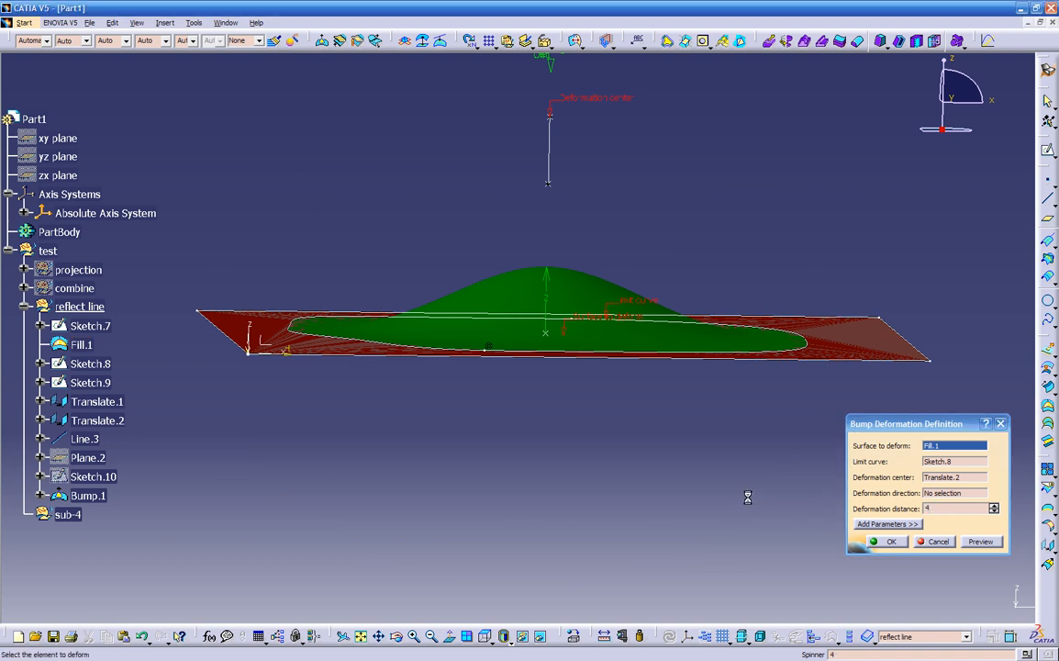
middle_click_drag(674, 445, 649, 412)
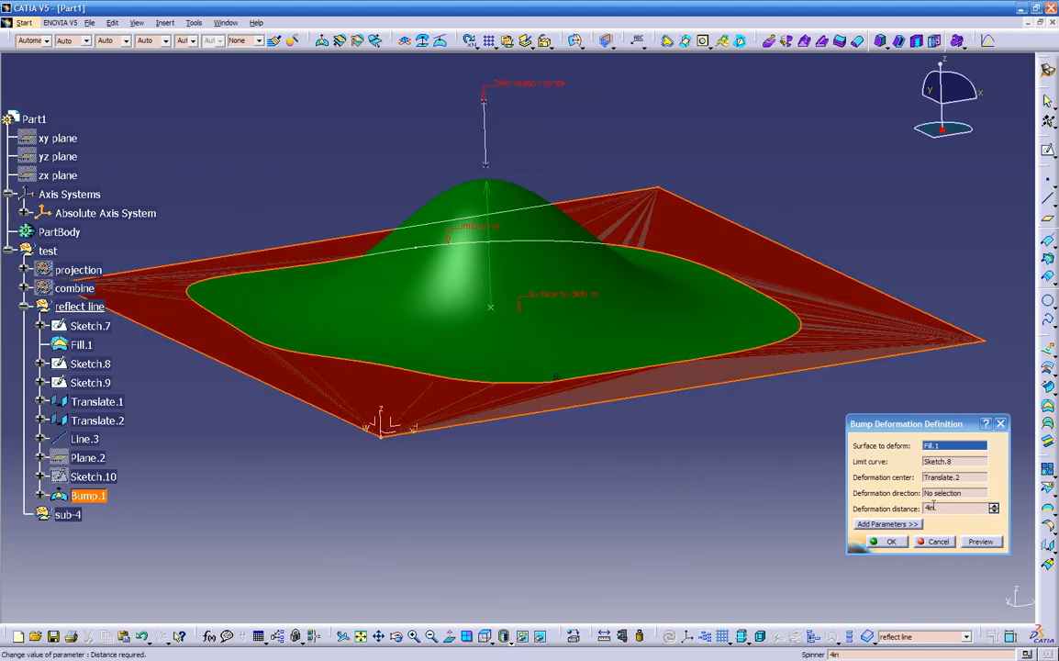
Show the bump's additional parameters, set the center curvature to -2, and apply the edited bump definition.
left_click(887, 524)
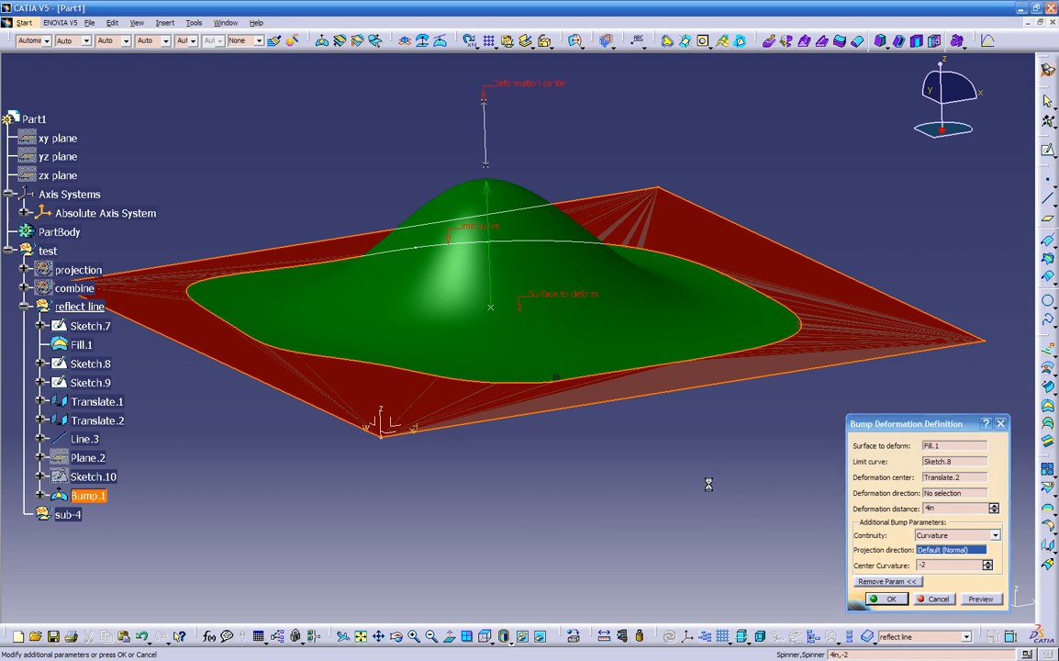
middle_click_drag(420, 282, 514, 404)
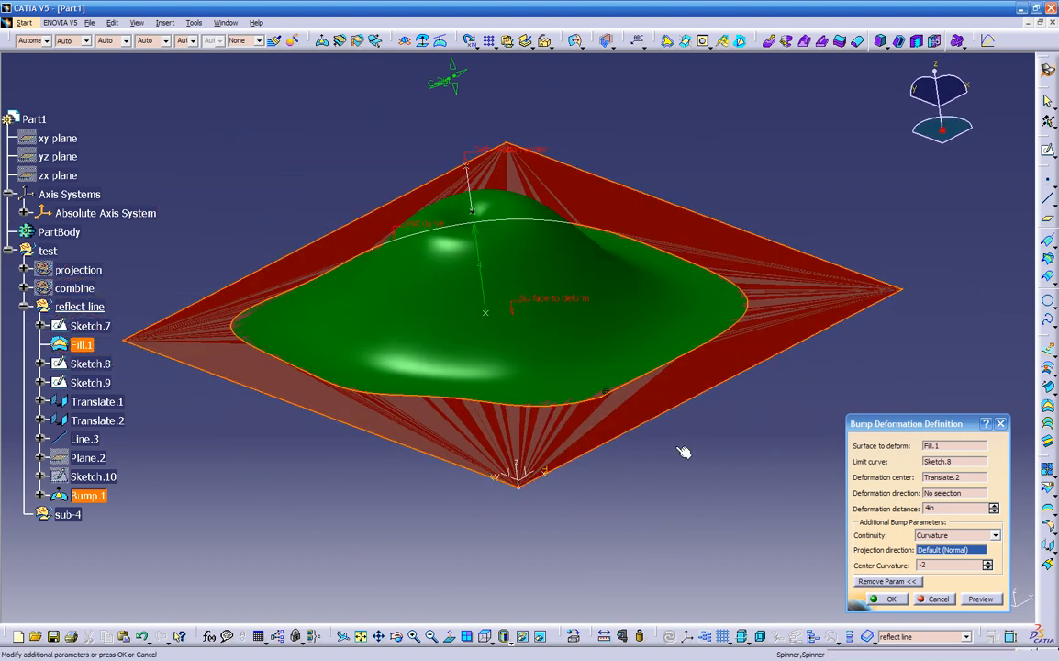
left_click(884, 599)
middle_click_drag(634, 485, 681, 350)
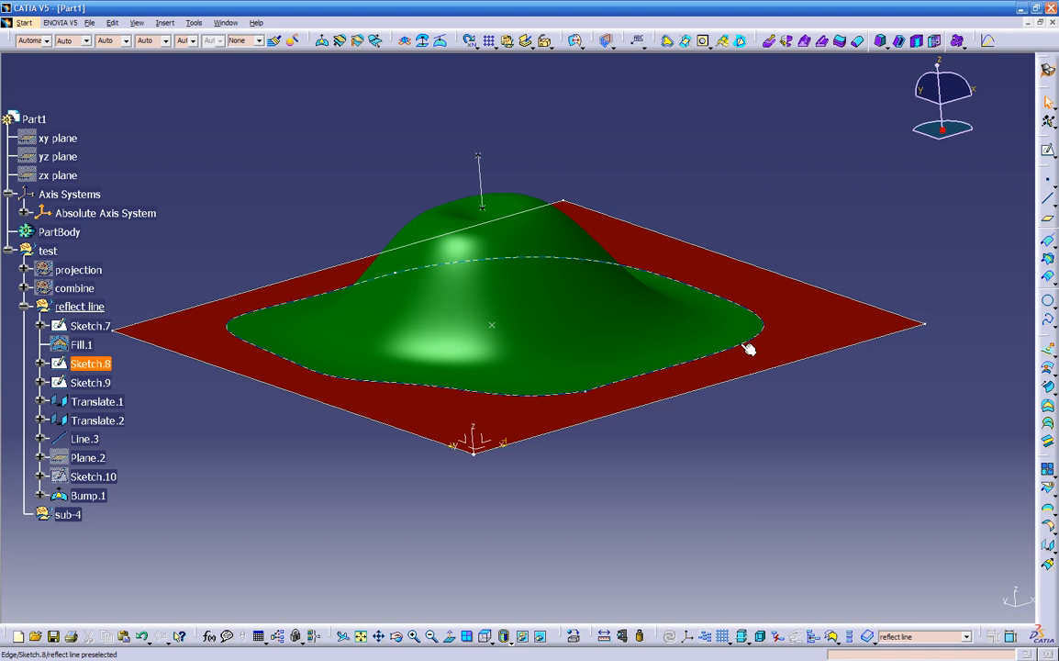
left_click(1051, 246)
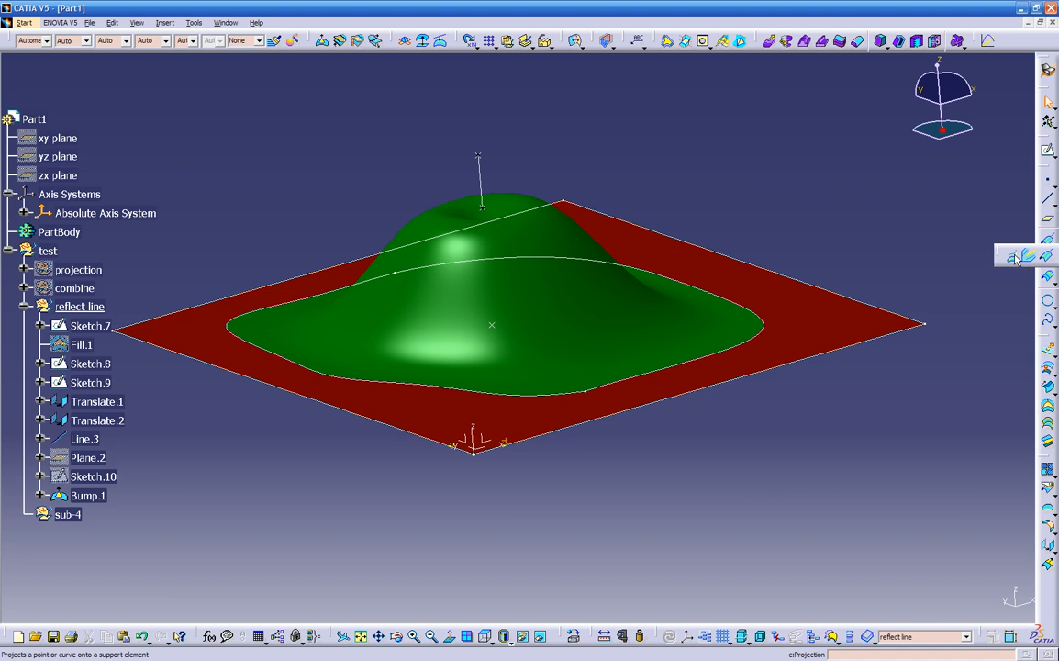
left_click(1015, 258)
left_click(941, 603)
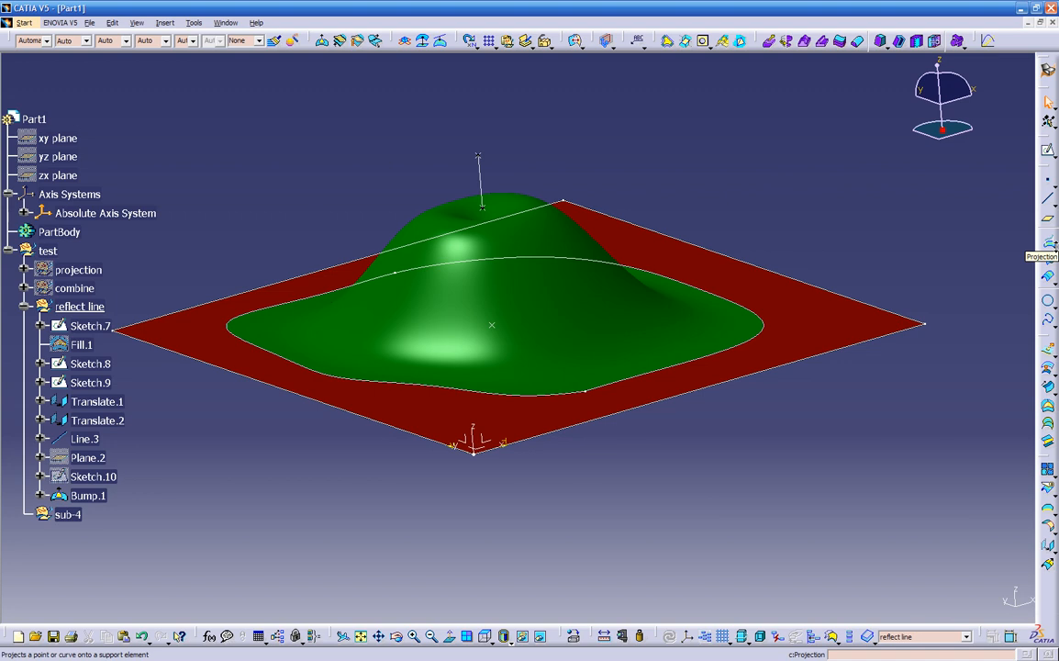
Start a cylindrical reflect line with the bump as support and the vertical line above it as direction.
left_click(1054, 244)
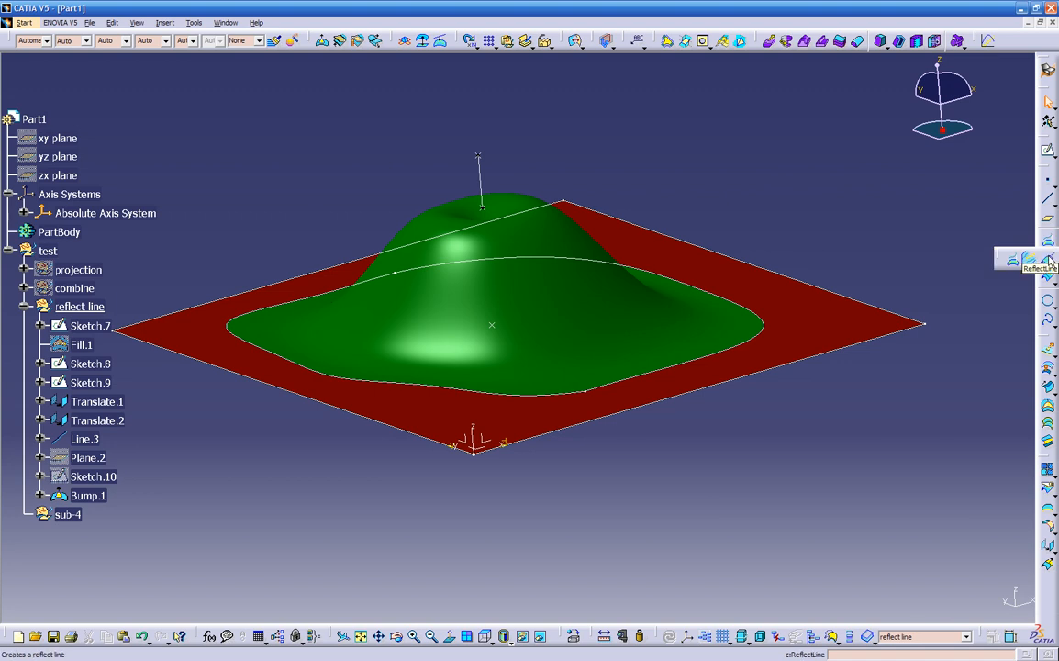
left_click(1050, 260)
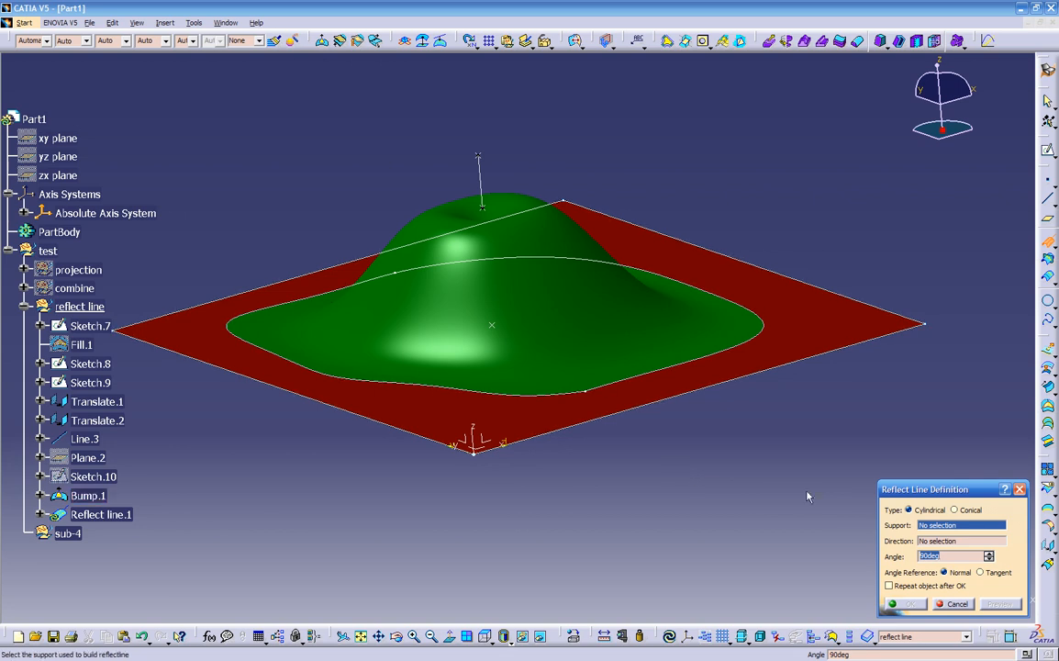
left_click(82, 496)
middle_click_drag(343, 489, 367, 464)
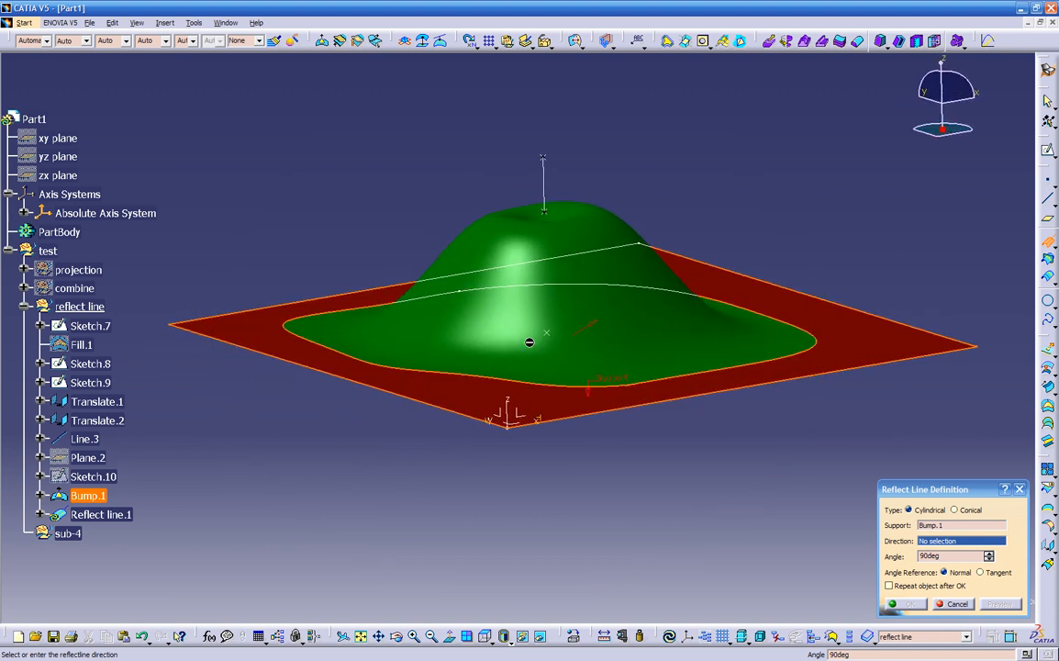
middle_click_drag(588, 467, 585, 491)
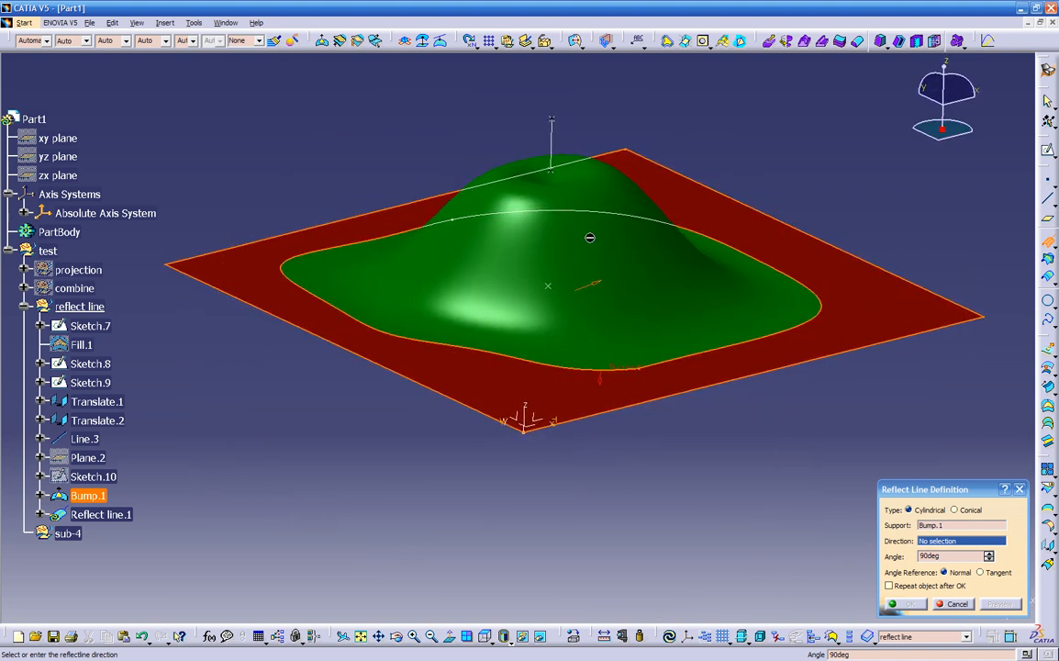
left_click(557, 145)
middle_click_drag(416, 445, 493, 471)
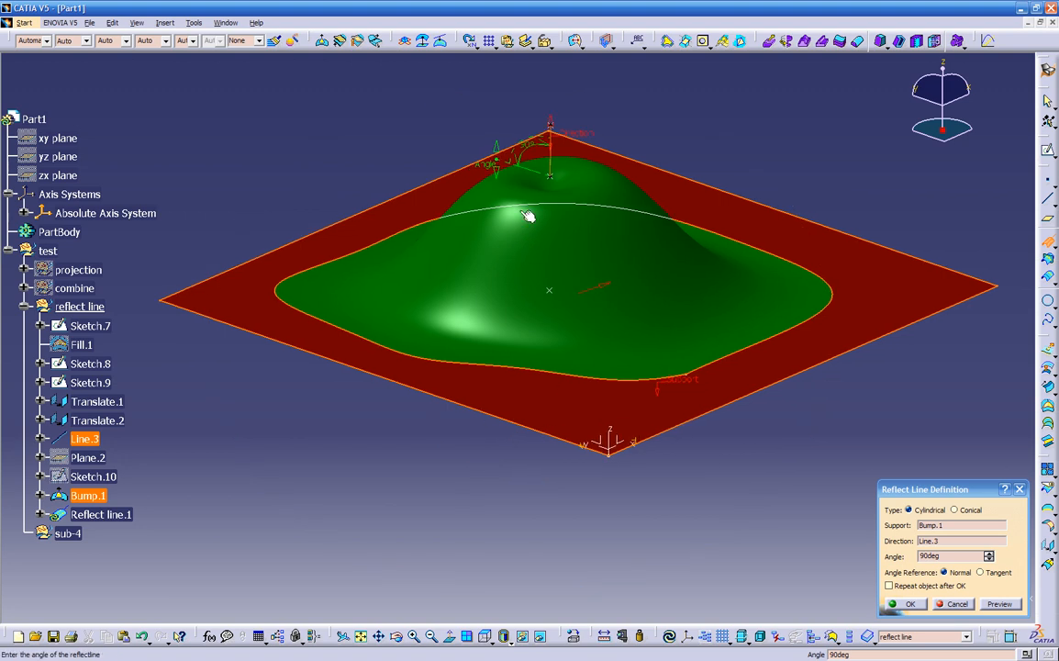
Set the reflect line's angle to 20 degrees, with the angle reference kept at Normal.
left_click(494, 164)
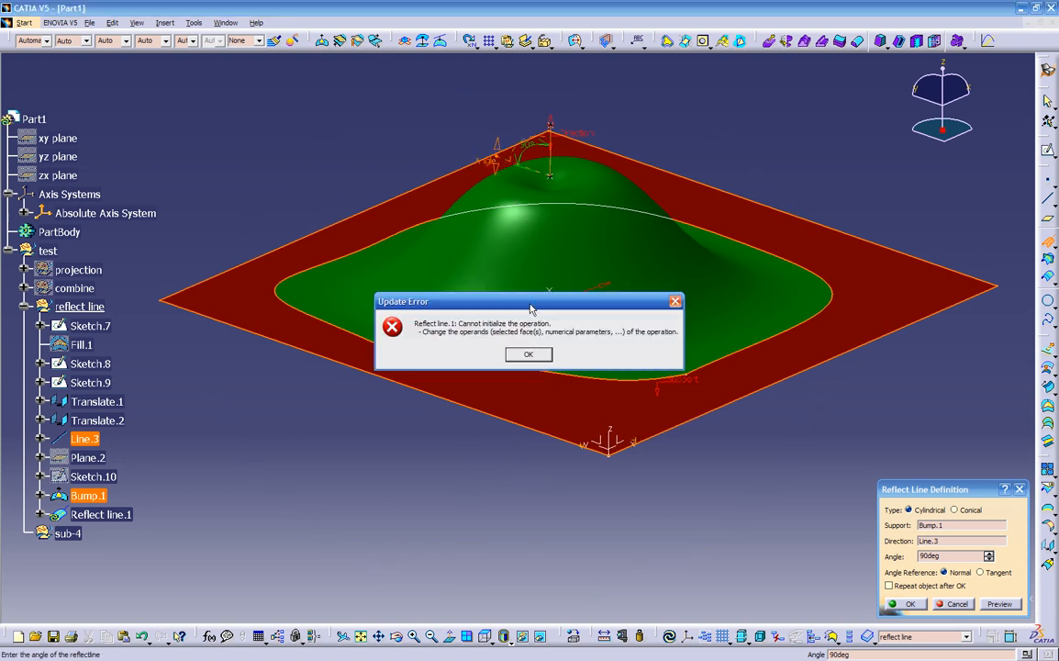
left_click(523, 357)
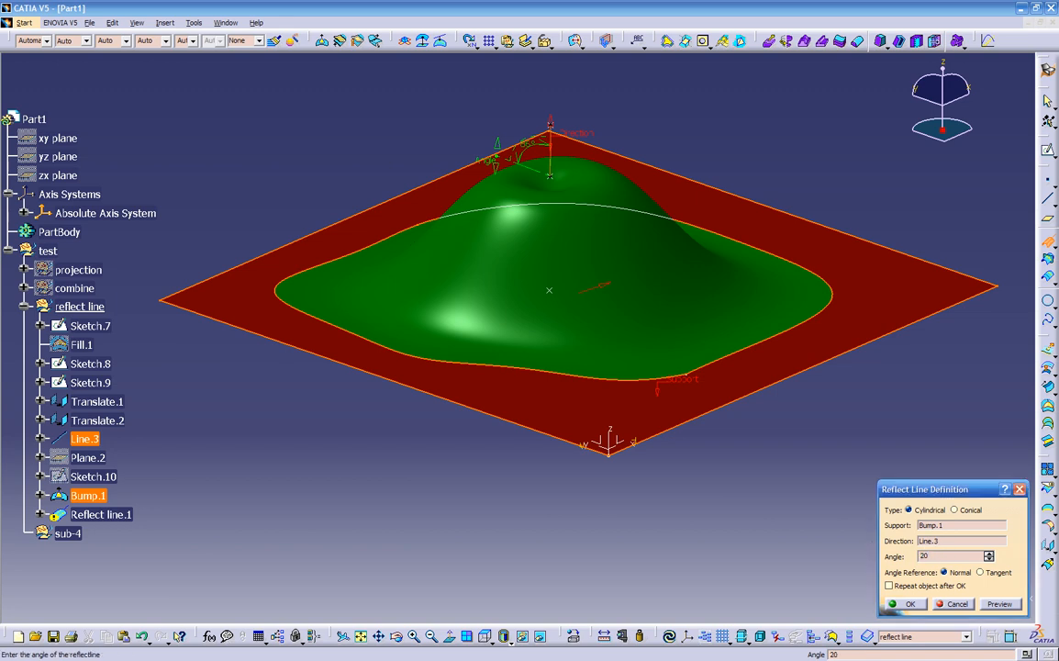
key("Return")
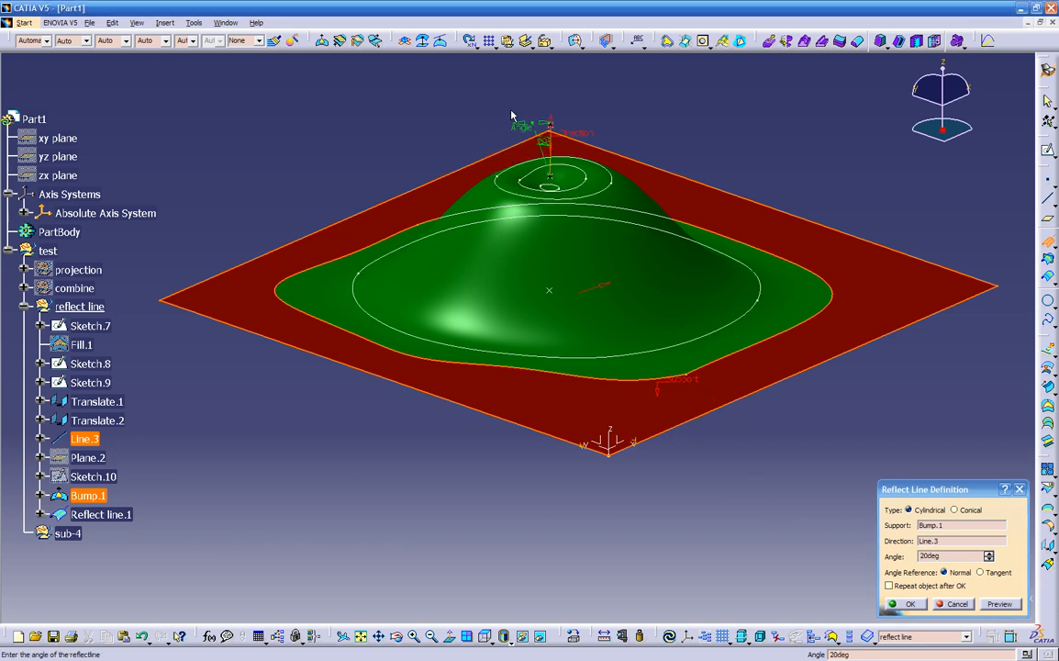
Try reflect line angles of 60 and 0 degrees by adjusting the angle directly on the model.
left_click_drag(517, 127, 490, 150)
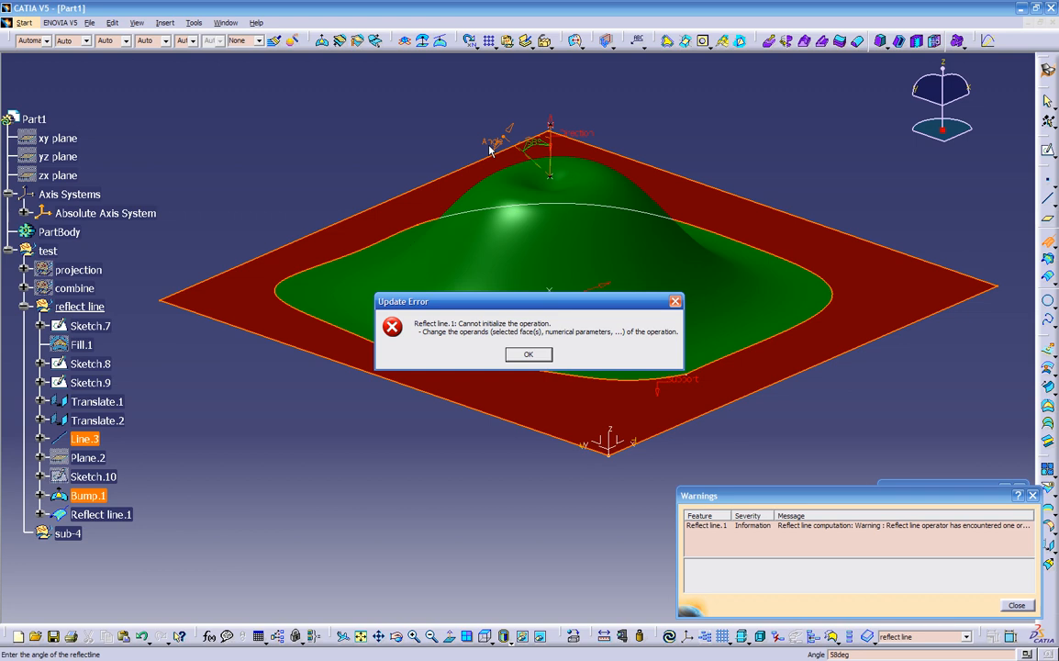
left_click(528, 356)
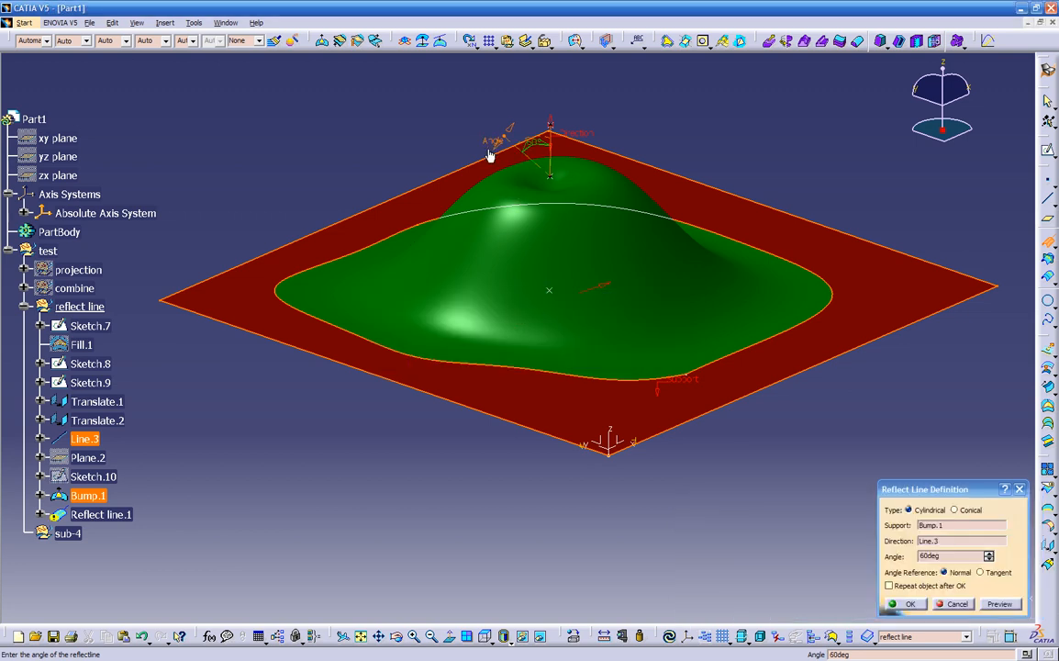
left_click_drag(489, 143, 539, 142)
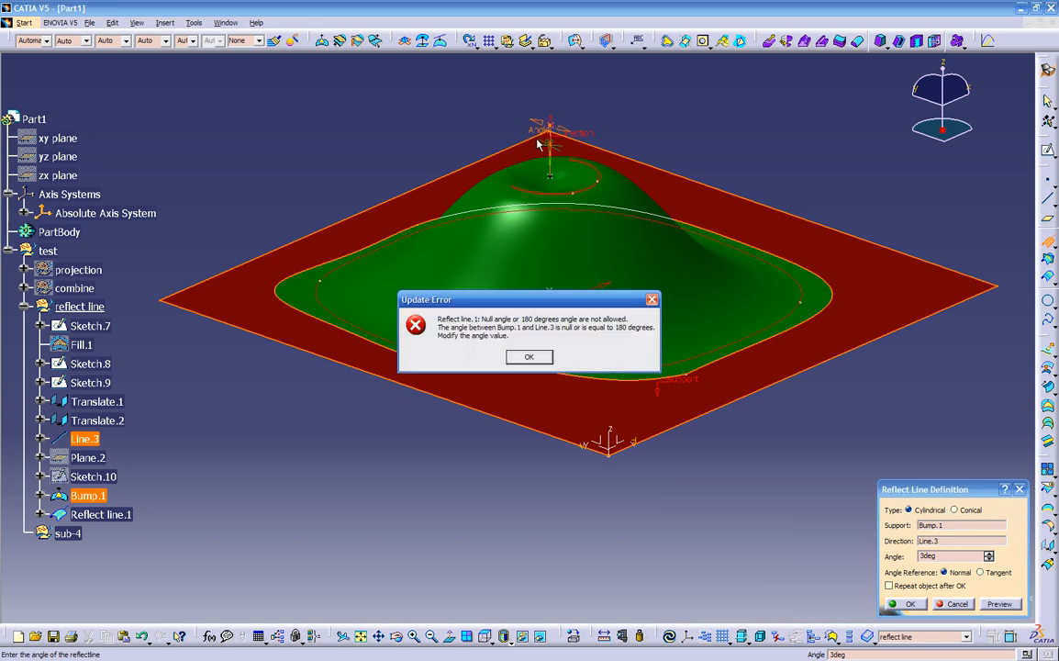
left_click(538, 357)
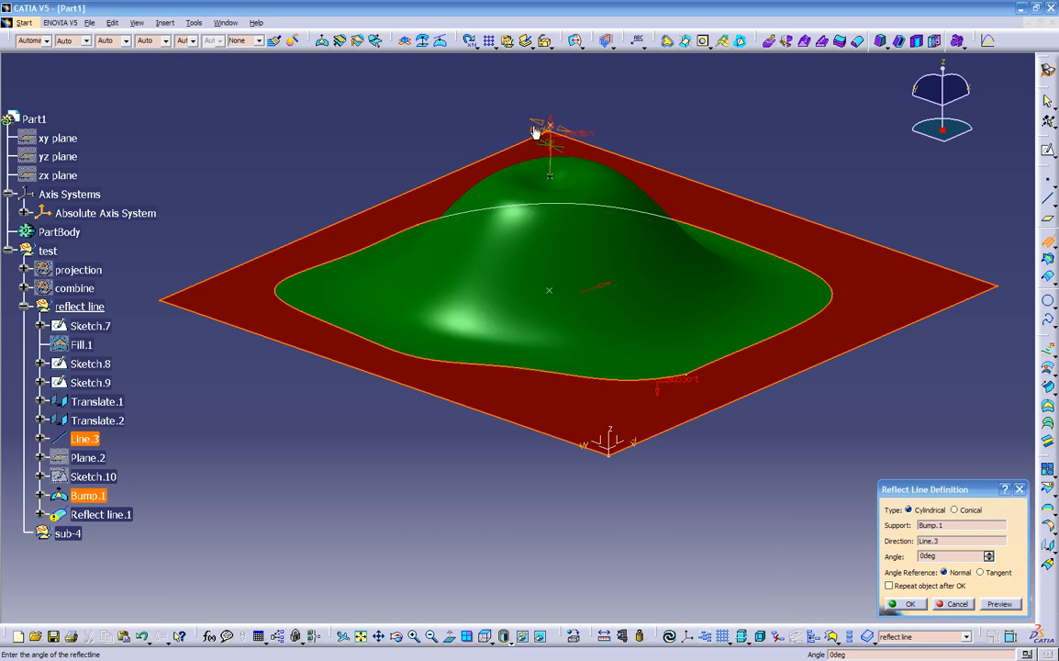
Set the reflect line's angle to 31 degrees, create it, and keep all of its sub-elements.
left_click_drag(529, 126, 501, 125)
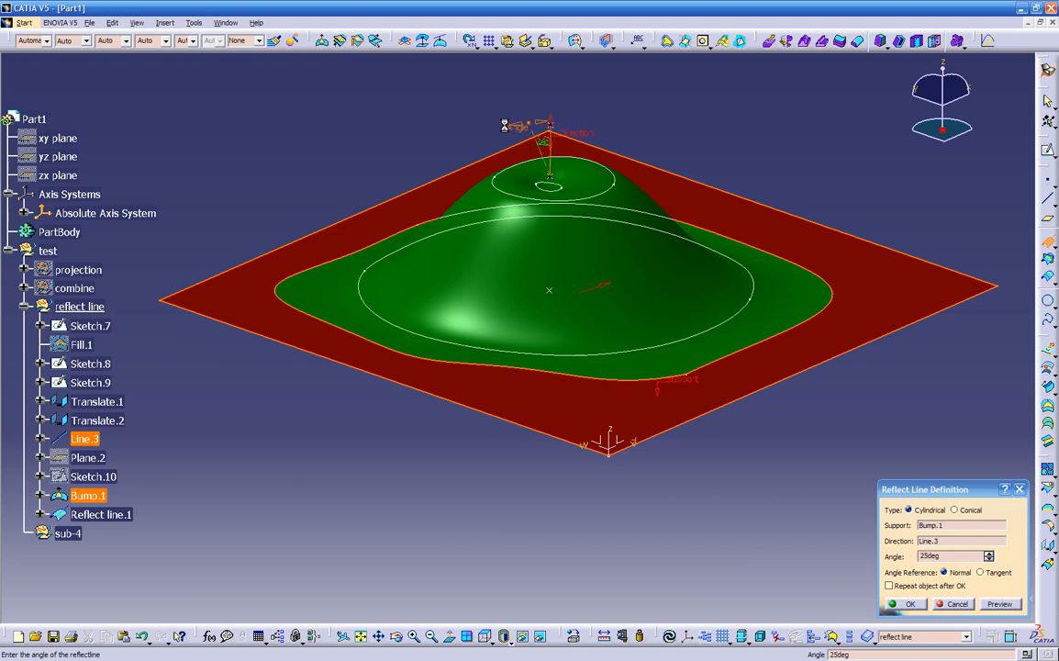
middle_click_drag(581, 388, 448, 319)
middle_click_drag(694, 408, 627, 493)
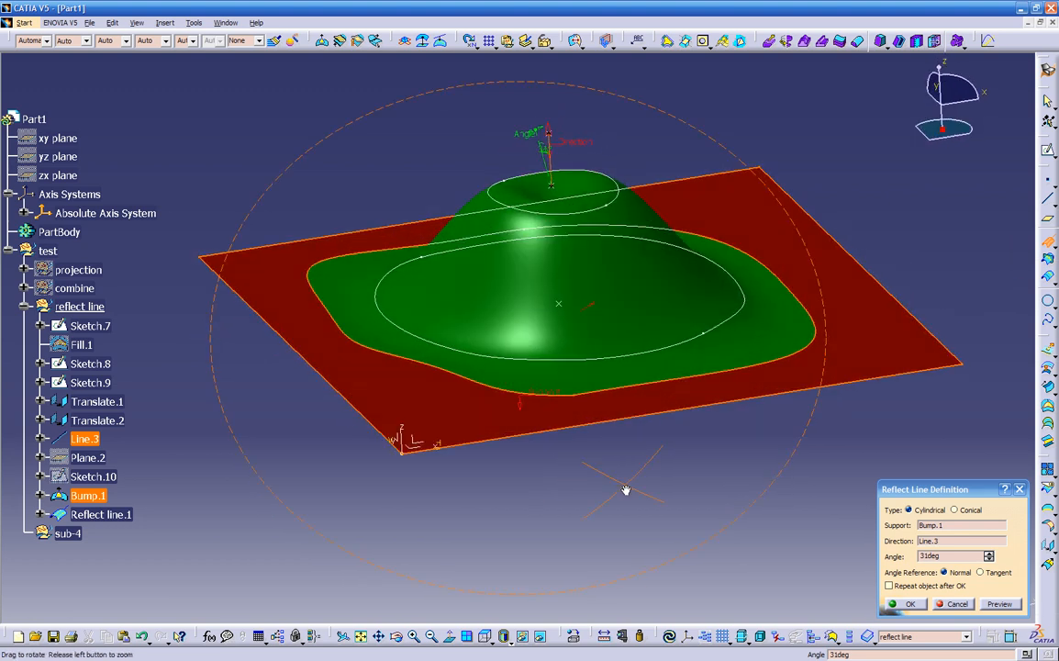
left_click(905, 605)
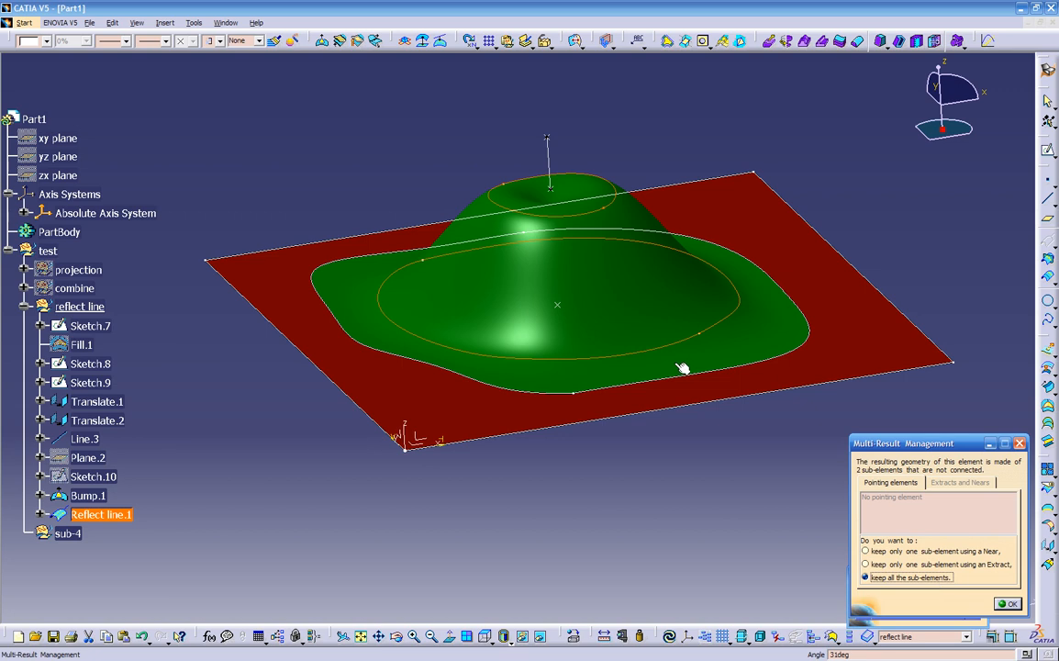
left_click(1006, 604)
Colour the new reflect line on the bump black.
middle_click_drag(633, 468, 538, 396)
left_click(75, 514)
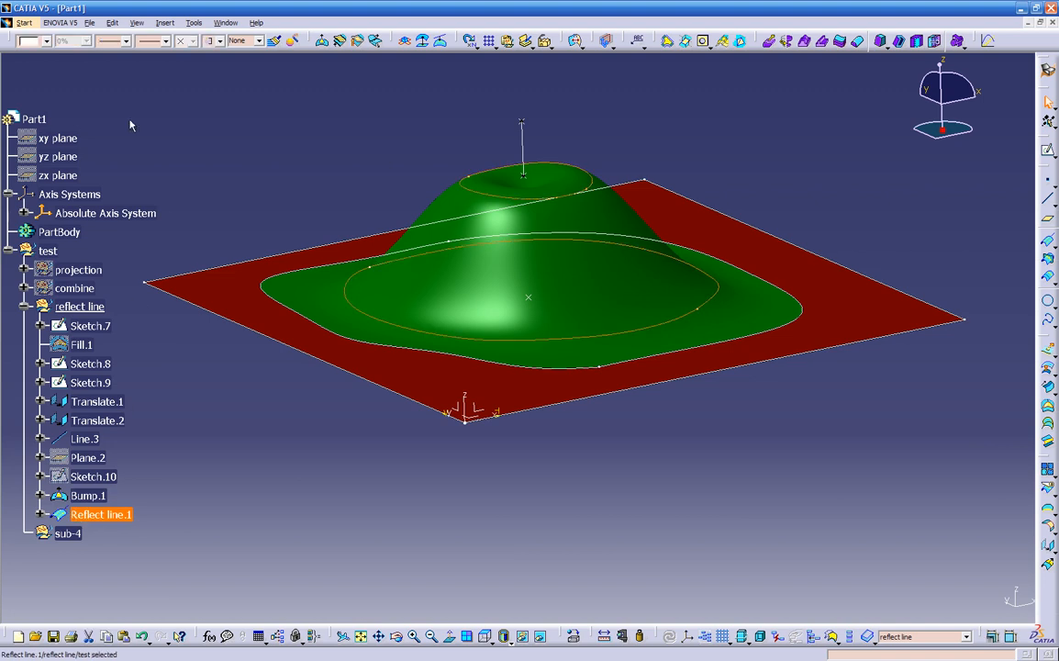
left_click(46, 41)
left_click(41, 236)
left_click(295, 406)
Hide the closed spline sketch that bounds the raised part of the bump.
mouse_move(444, 430)
middle_mouse_down()
mouse_move(639, 418)
mouse_move(648, 446)
mouse_move(650, 370)
middle_mouse_up()
right_click(646, 352)
left_click(670, 390)
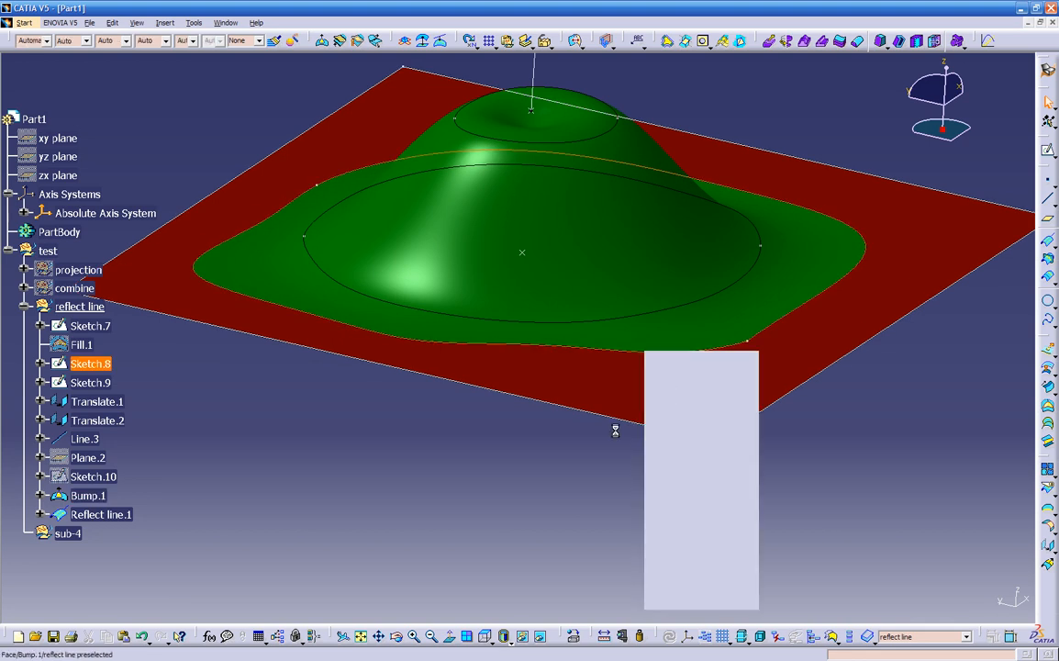
mouse_move(551, 425)
middle_mouse_down()
mouse_move(501, 451)
mouse_move(456, 584)
mouse_move(415, 485)
mouse_move(357, 565)
mouse_move(396, 506)
mouse_move(543, 407)
mouse_move(574, 438)
mouse_move(522, 415)
middle_mouse_up()
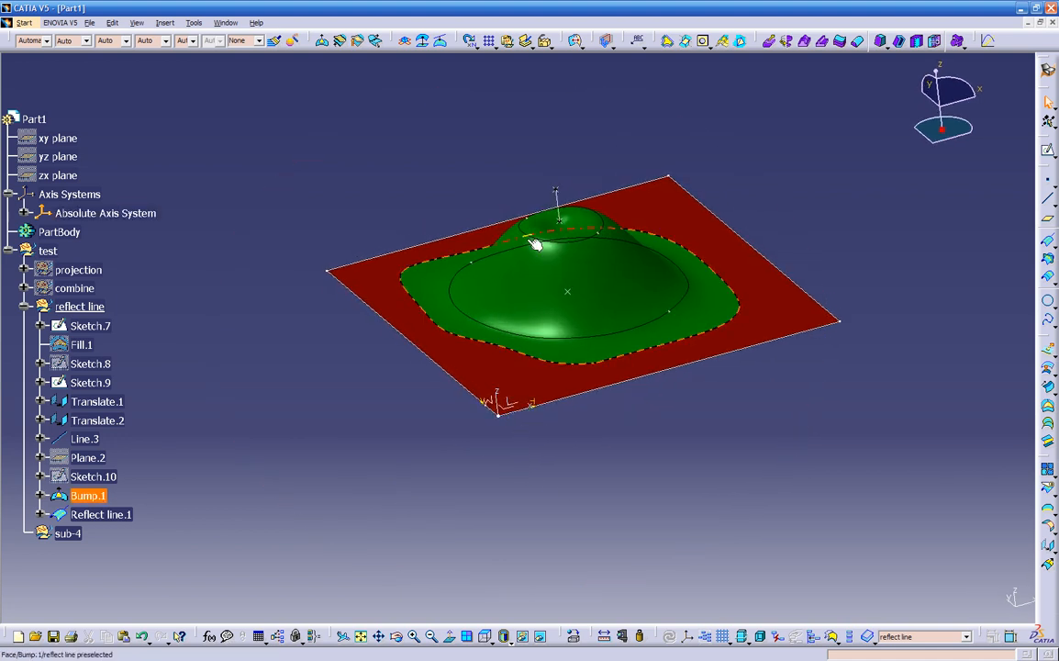
Sketch an inclined straight line on the ZX plane of the absolute axis system and leave the sketch.
left_click(518, 404)
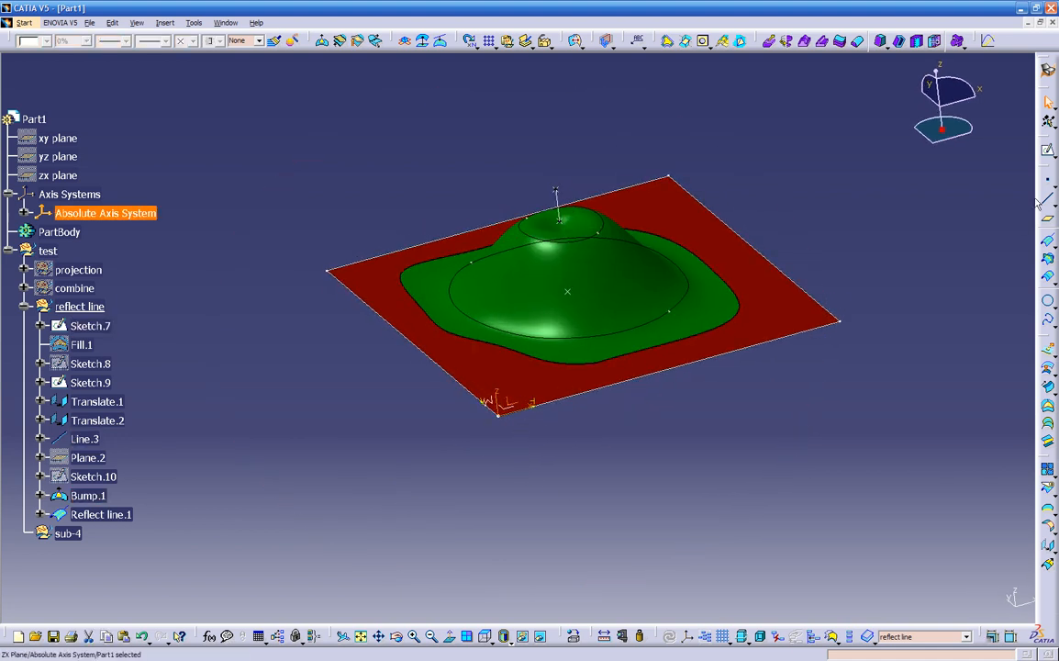
left_click(1047, 150)
middle_click_drag(665, 299, 683, 376)
left_click(1047, 345)
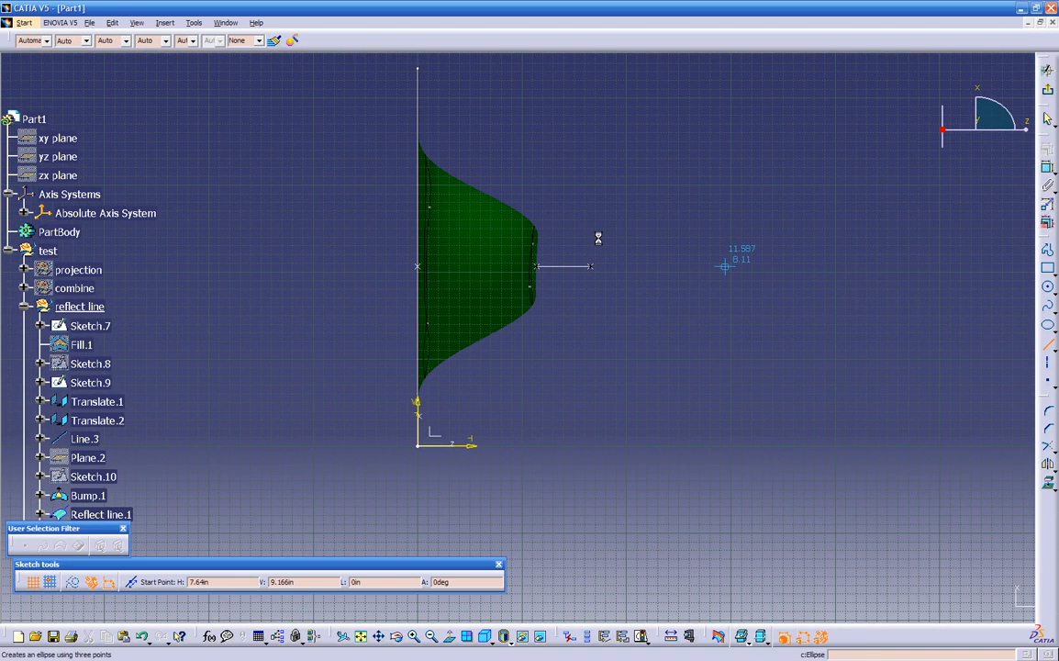
left_click(479, 212)
left_click(621, 305)
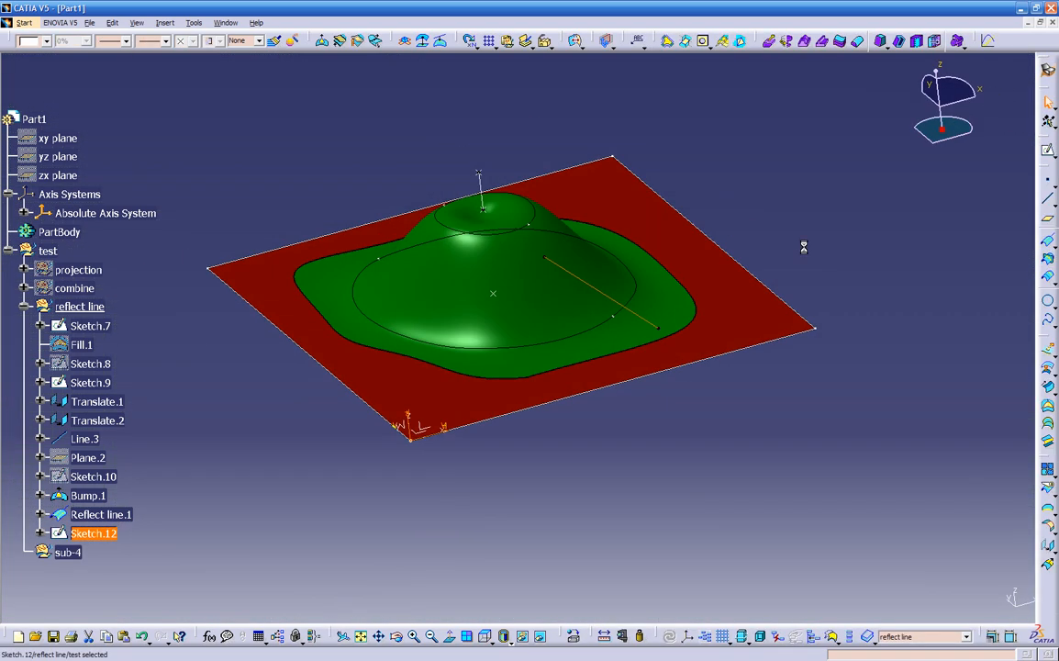
left_click(602, 450)
mouse_move(590, 446)
middle_mouse_down()
mouse_move(557, 309)
mouse_move(605, 401)
mouse_move(699, 416)
mouse_move(622, 420)
mouse_move(742, 414)
mouse_move(723, 433)
mouse_move(599, 477)
mouse_move(497, 471)
mouse_move(588, 432)
middle_mouse_up()
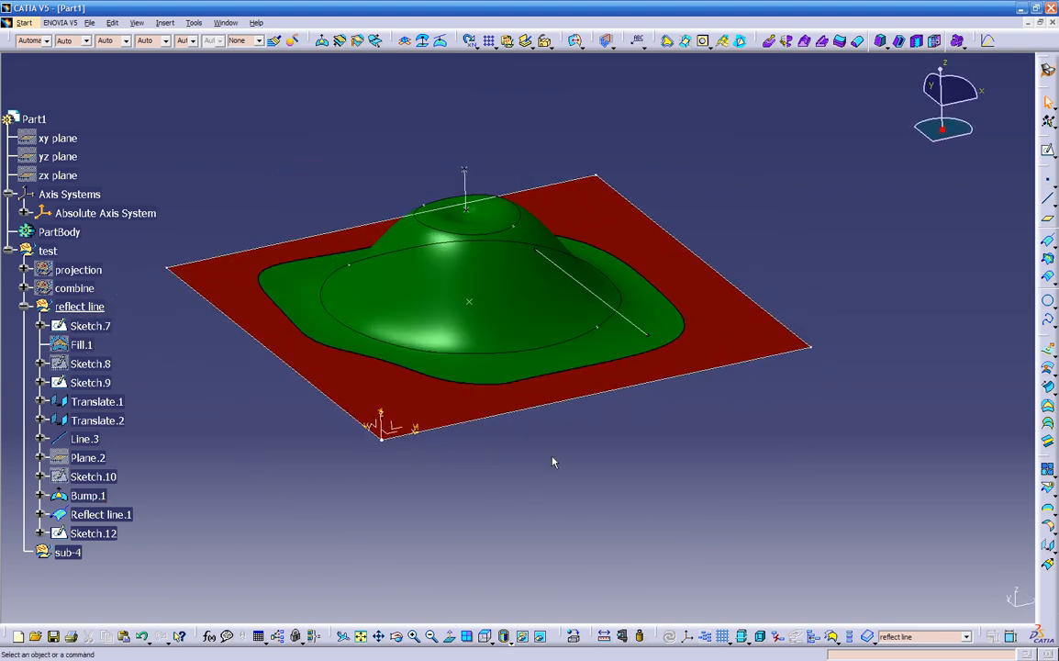
Start a second cylindrical reflect line with the bump as support and the sketched inclined line as direction.
left_click(1048, 241)
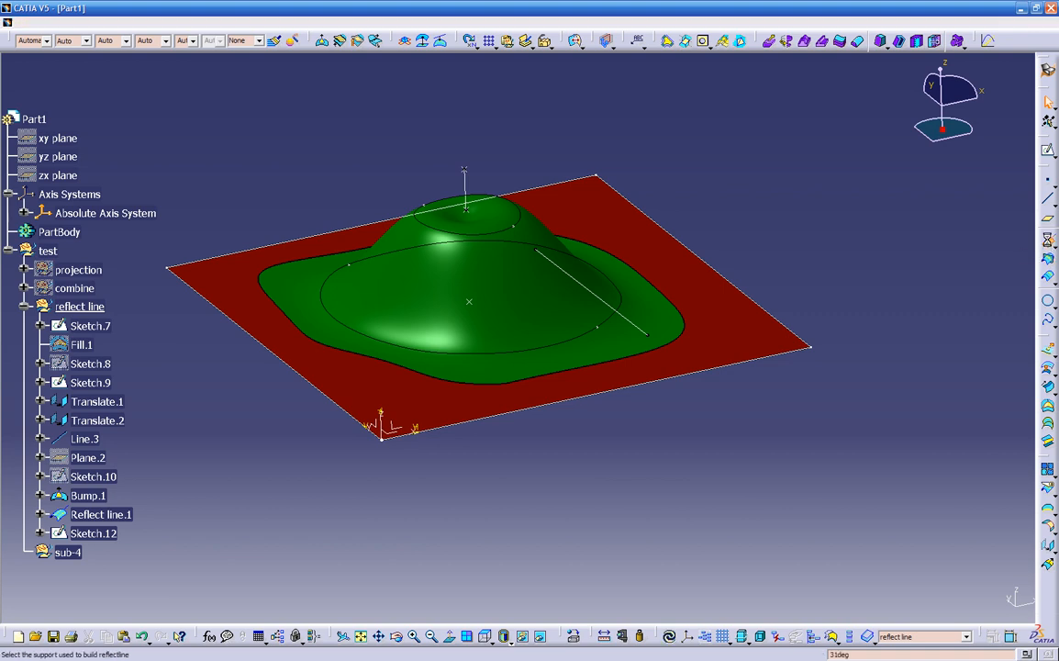
left_click(92, 496)
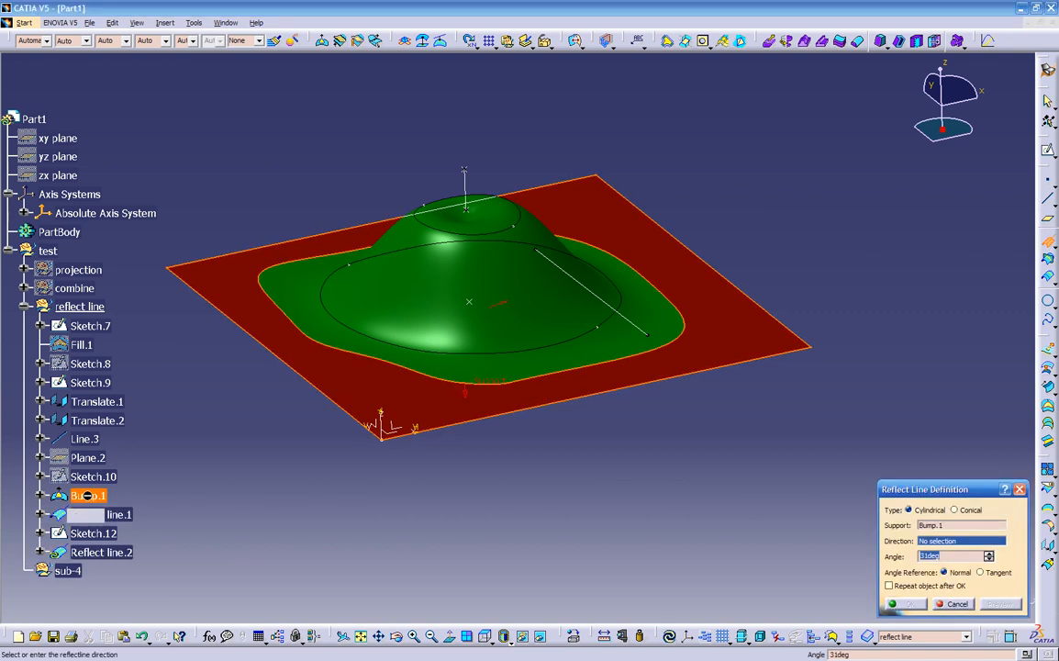
left_click(558, 270)
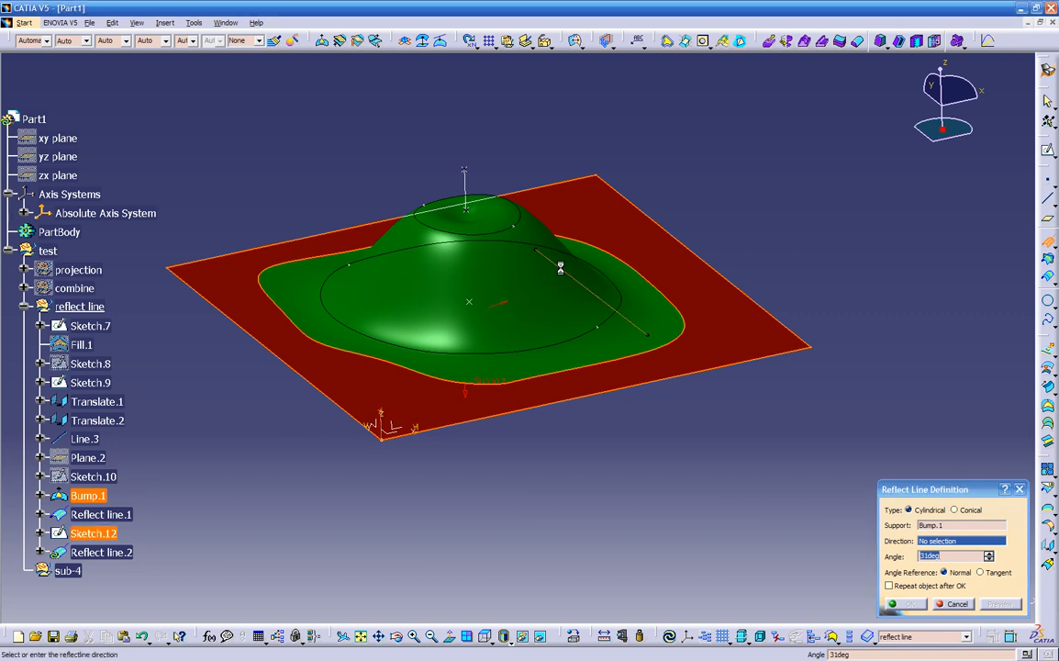
Try enlarging the cylindrical reflect line's angle relative to the inclined line, first to 35 degrees and up to 97 degrees.
mouse_move(563, 428)
middle_mouse_down()
mouse_move(509, 353)
mouse_move(534, 354)
mouse_move(508, 312)
middle_mouse_up()
left_click_drag(456, 264, 464, 278)
middle_click_drag(504, 367, 543, 342)
middle_click_drag(570, 273, 520, 259)
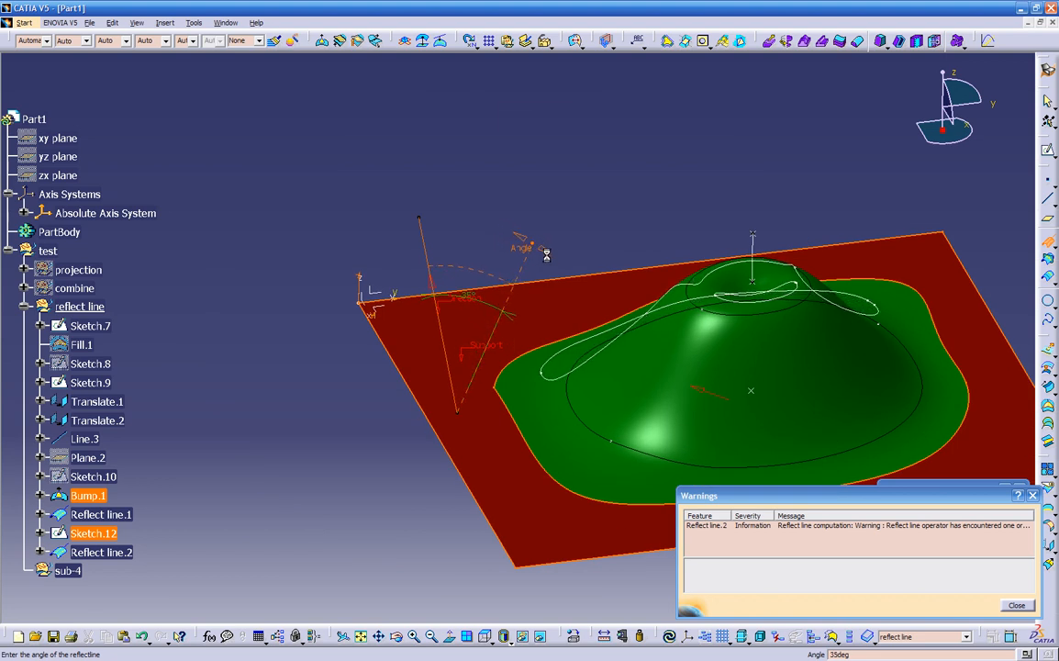
left_click_drag(553, 266, 583, 322)
left_click_drag(593, 335, 619, 432)
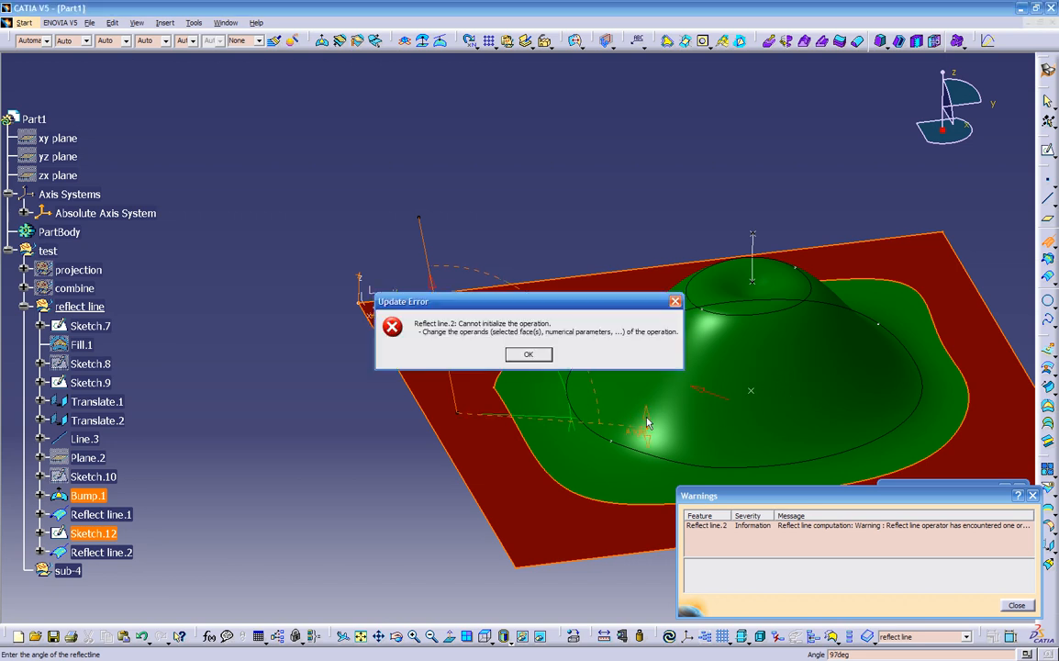
Bring the cylindrical reflect line's angle down to 30 degrees and dismiss the update error and warnings.
left_click(521, 355)
left_click_drag(645, 419, 507, 227)
middle_click_drag(515, 395, 863, 523)
left_click(1015, 606)
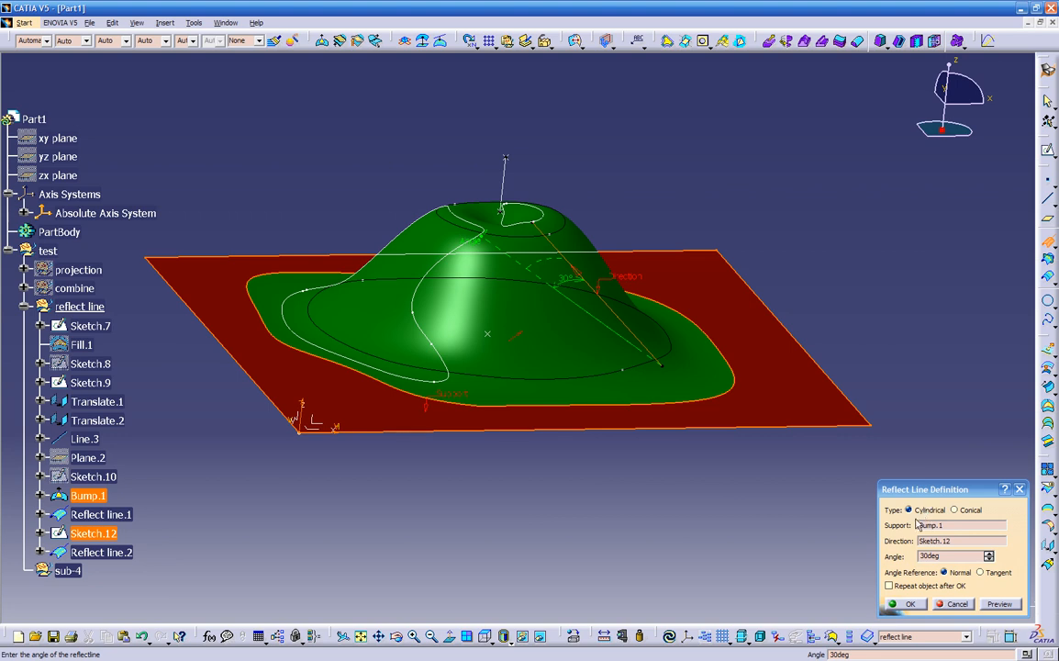
Switch the reflect line to the conical type and use the upper endpoint of the inclined sketched line as its origin.
left_click(964, 512)
mouse_move(709, 489)
middle_mouse_down()
mouse_move(681, 482)
mouse_move(617, 498)
mouse_move(549, 315)
middle_mouse_up()
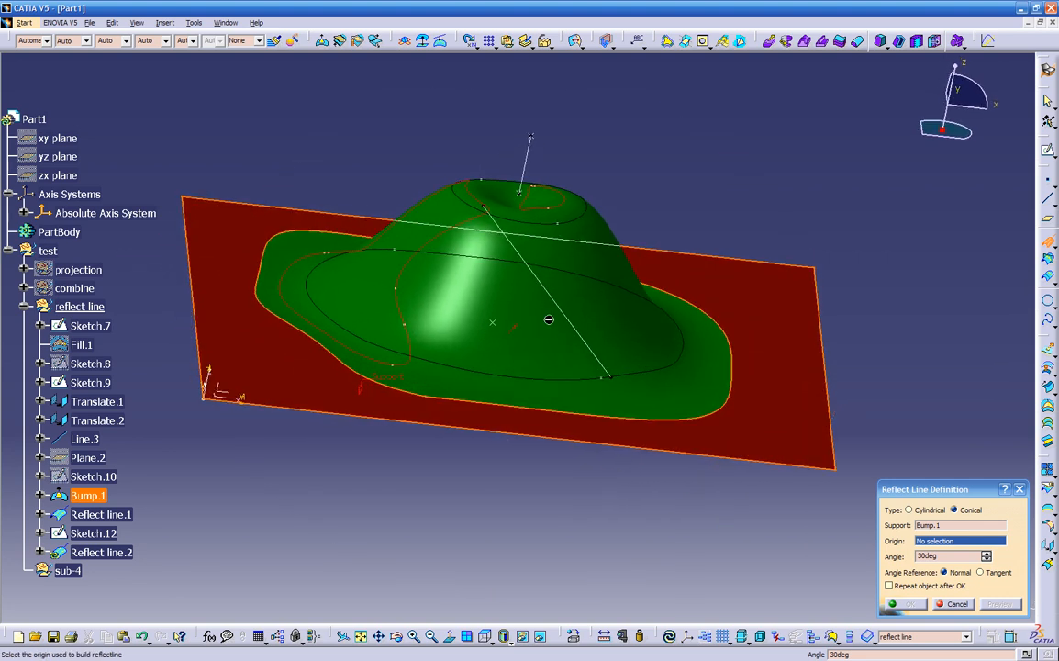
left_click(493, 209)
mouse_move(491, 212)
middle_mouse_down()
mouse_move(532, 307)
mouse_move(593, 210)
middle_mouse_up()
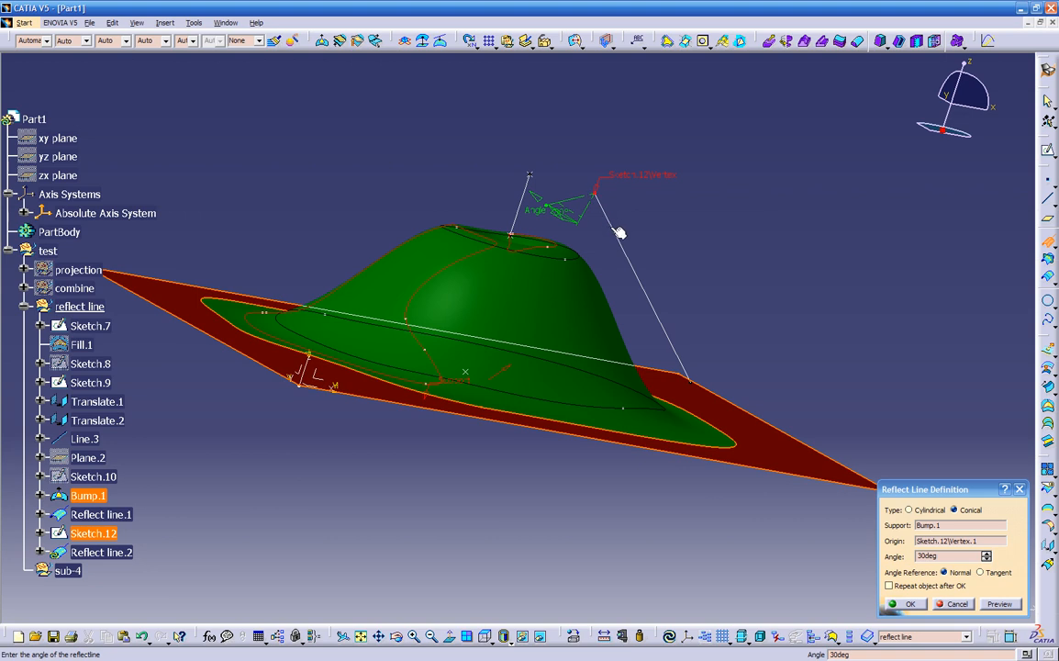
Try adjusting the conical reflect line's angle to 31 degrees and dismiss the update error.
left_click_drag(537, 214, 533, 204)
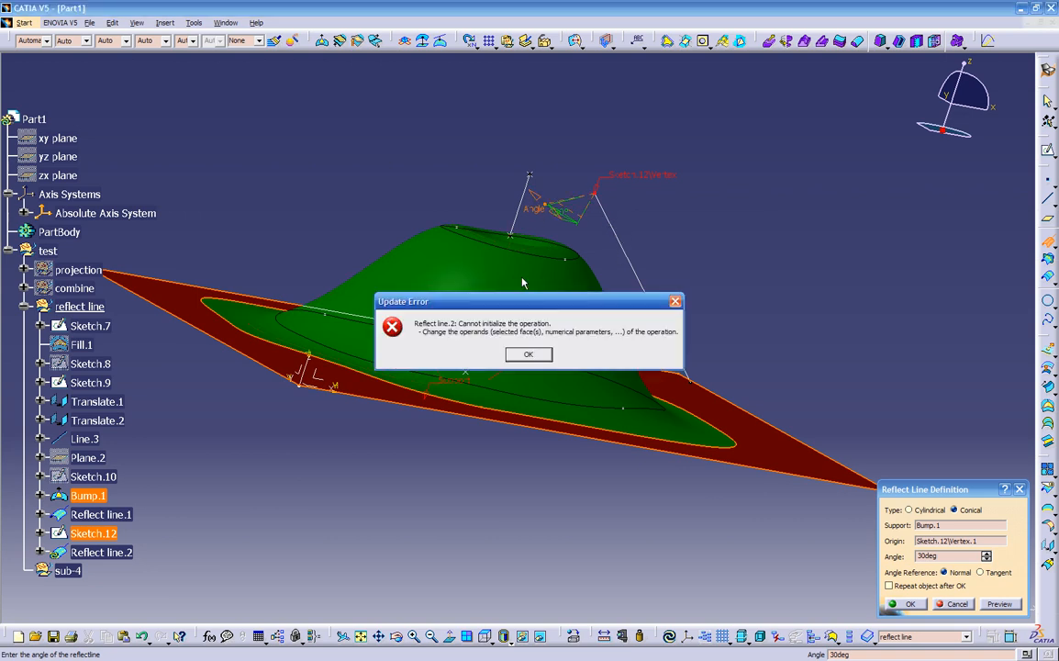
left_click(527, 353)
middle_click_drag(530, 354, 471, 404)
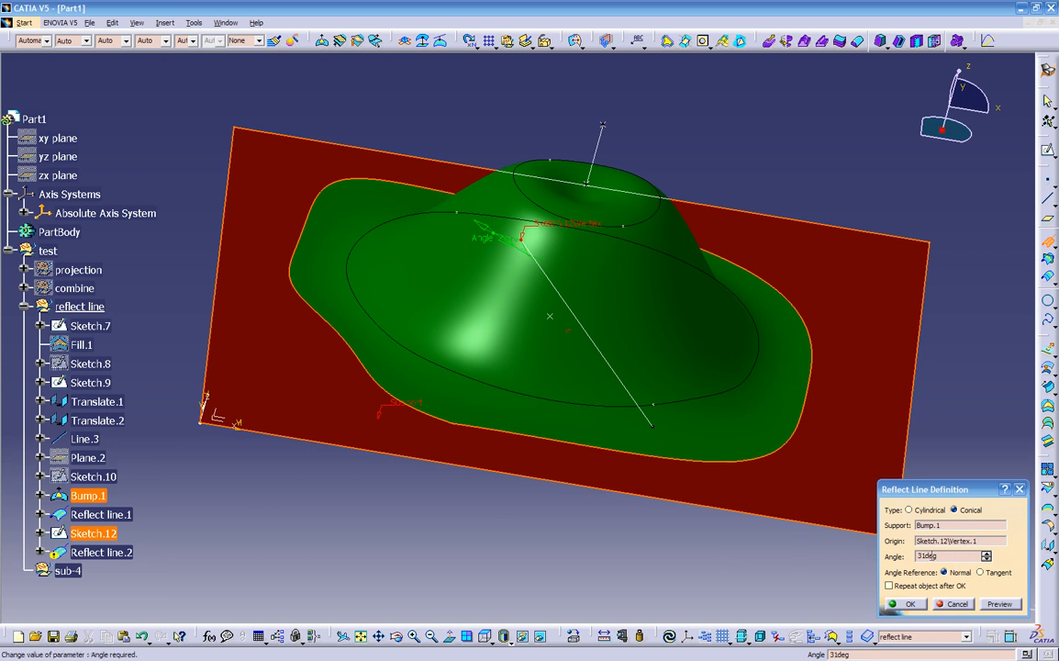
Set the conical reflect line's angle to 88 deg and inspect the computed curve around the bump.
left_click_drag(937, 556, 902, 544)
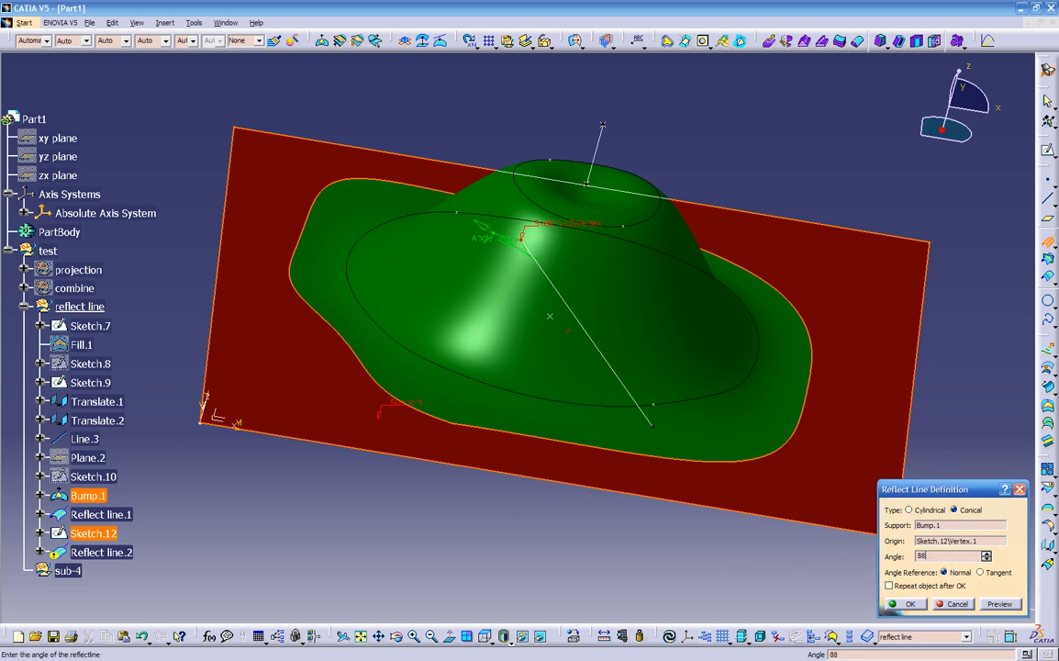
type("88")
key("Return")
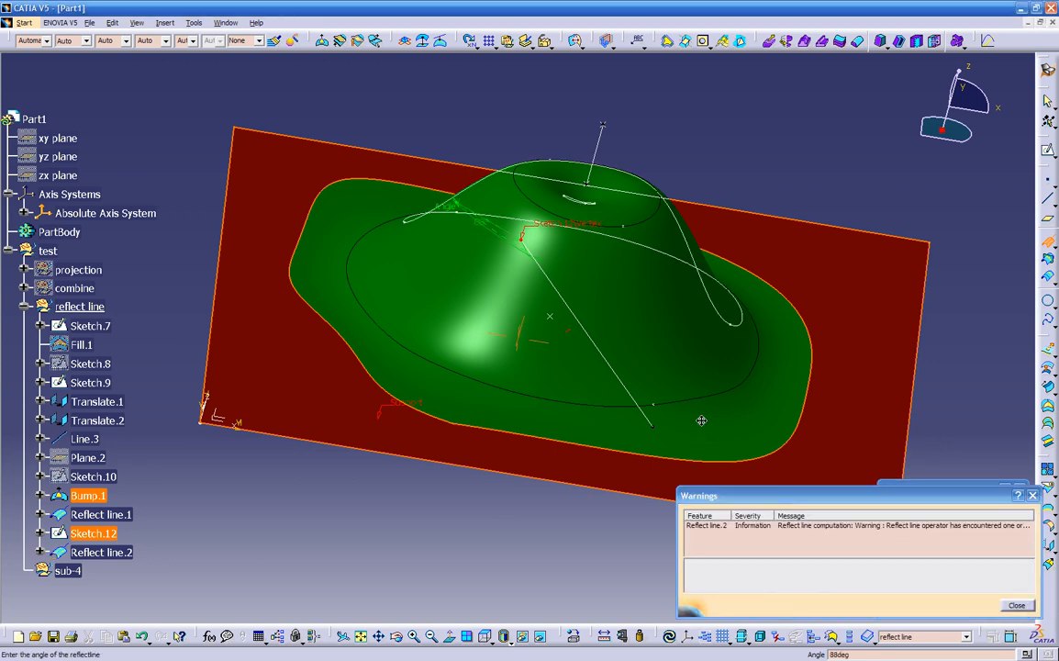
middle_click_drag(548, 284, 501, 257)
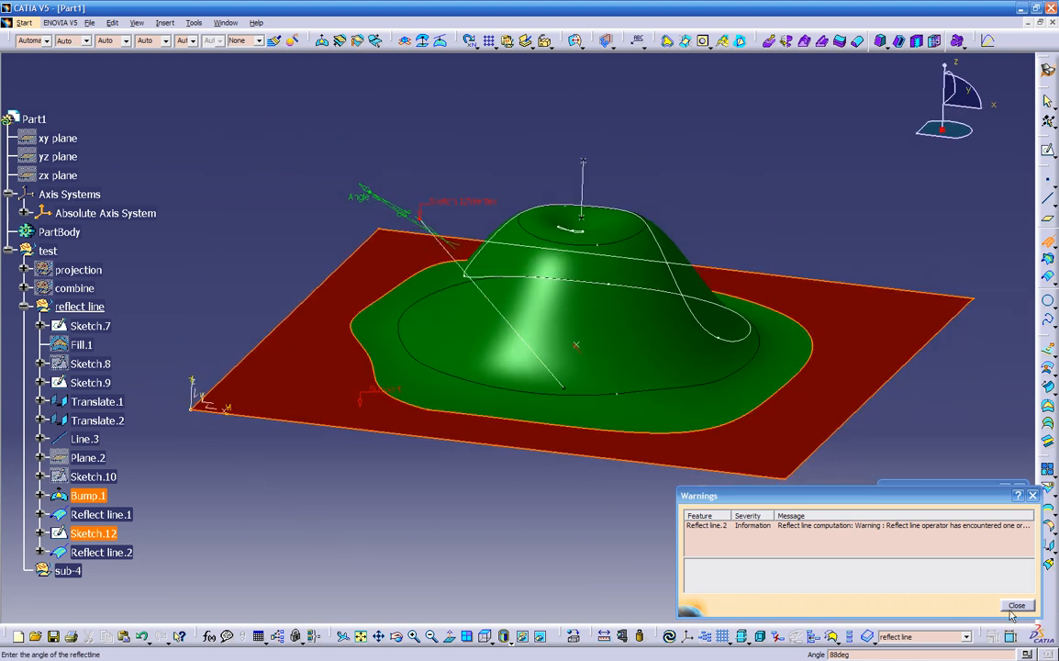
middle_click_drag(390, 318, 488, 224)
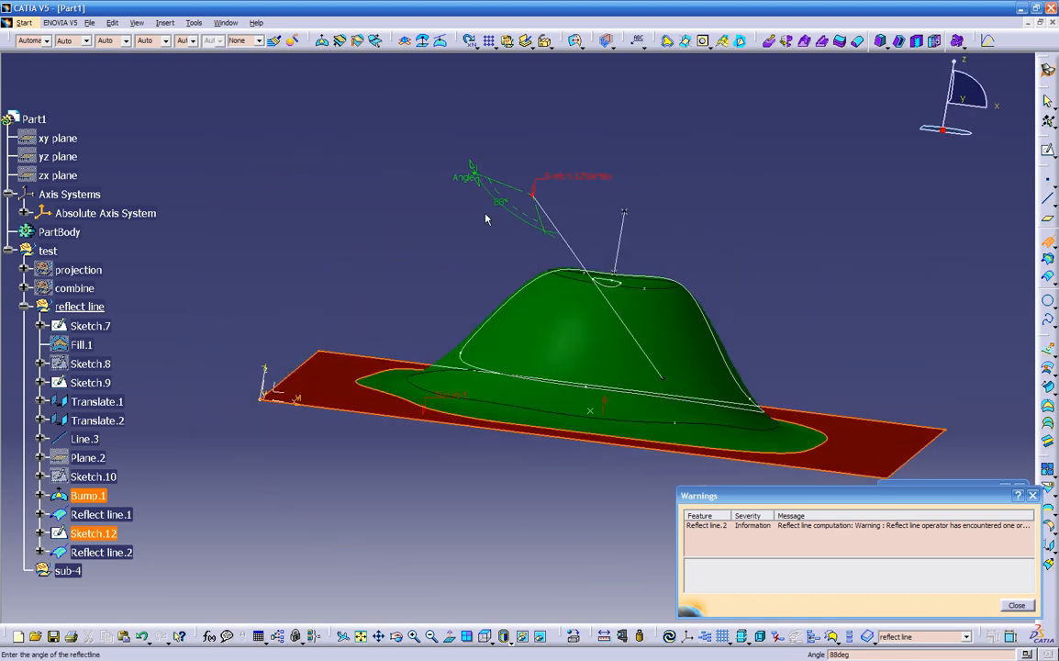
Adjust the reflect line's angle in the model to 103 deg and dismiss the computation warning.
left_click_drag(463, 176, 466, 166)
middle_click_drag(600, 315, 503, 436)
left_click(1016, 607)
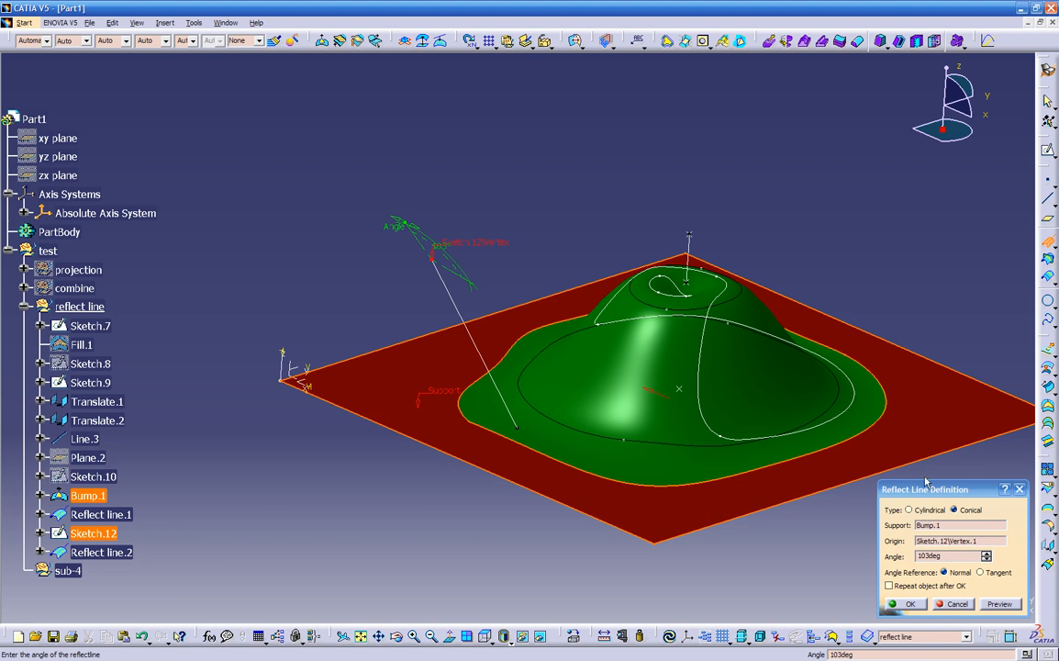
Set the reflect line's angle to 132 deg and create the curve on Bump.1, keeping all the sub-elements.
left_click_drag(394, 221, 469, 320)
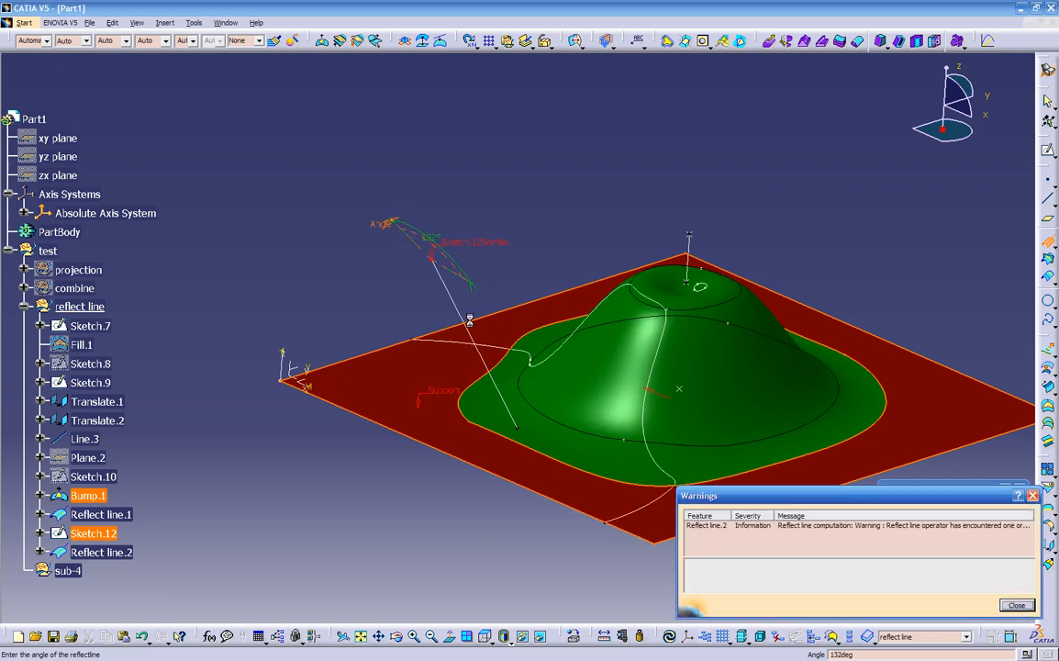
left_click(1022, 609)
middle_click_drag(681, 544, 537, 459)
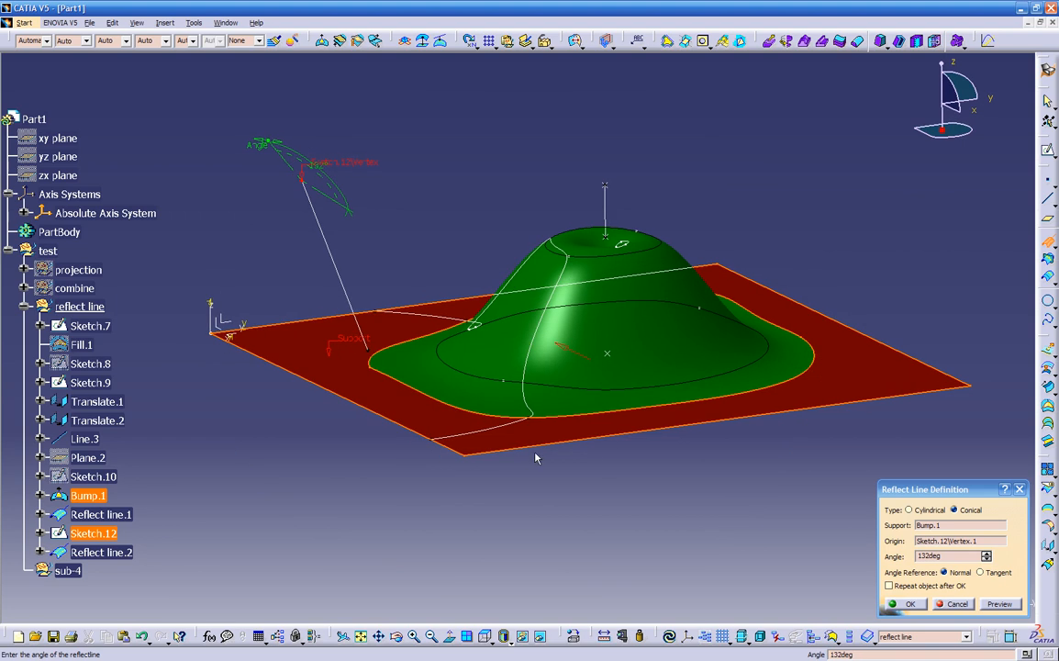
left_click(910, 604)
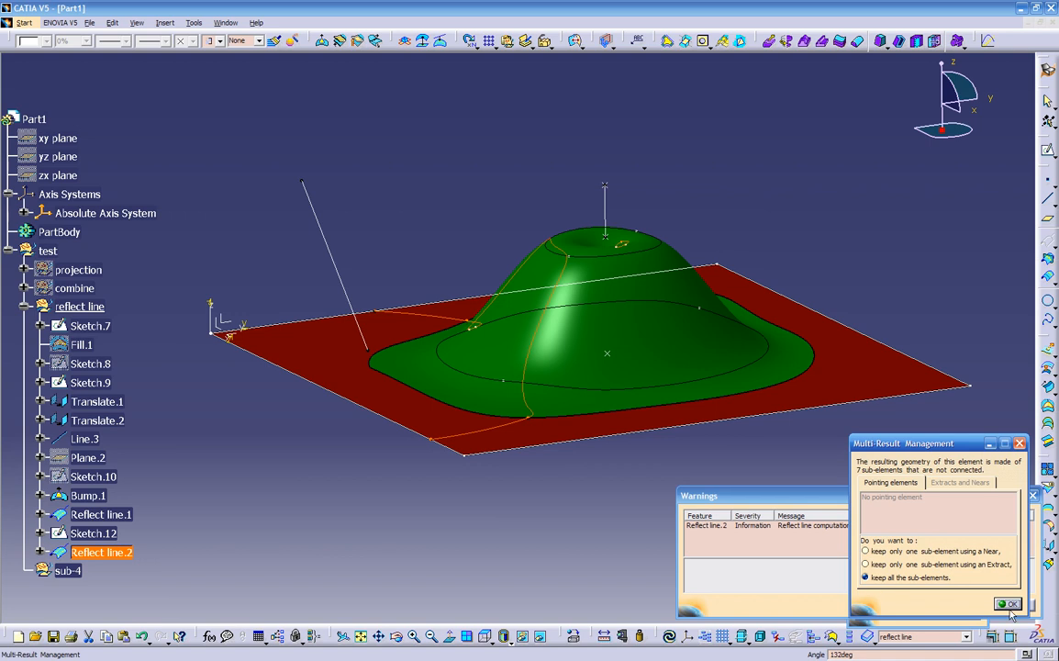
left_click(1012, 604)
left_click(913, 553)
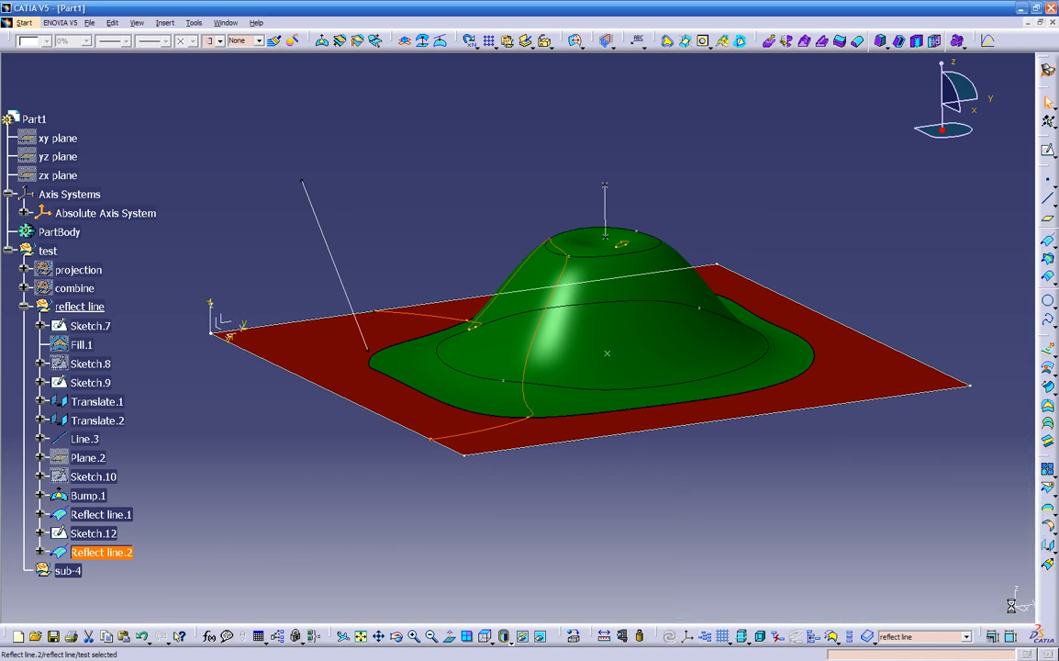
Hide the reflect line geometrical set, check it in the hidden space, and collapse its branch in the tree.
middle_click_drag(808, 525, 511, 507)
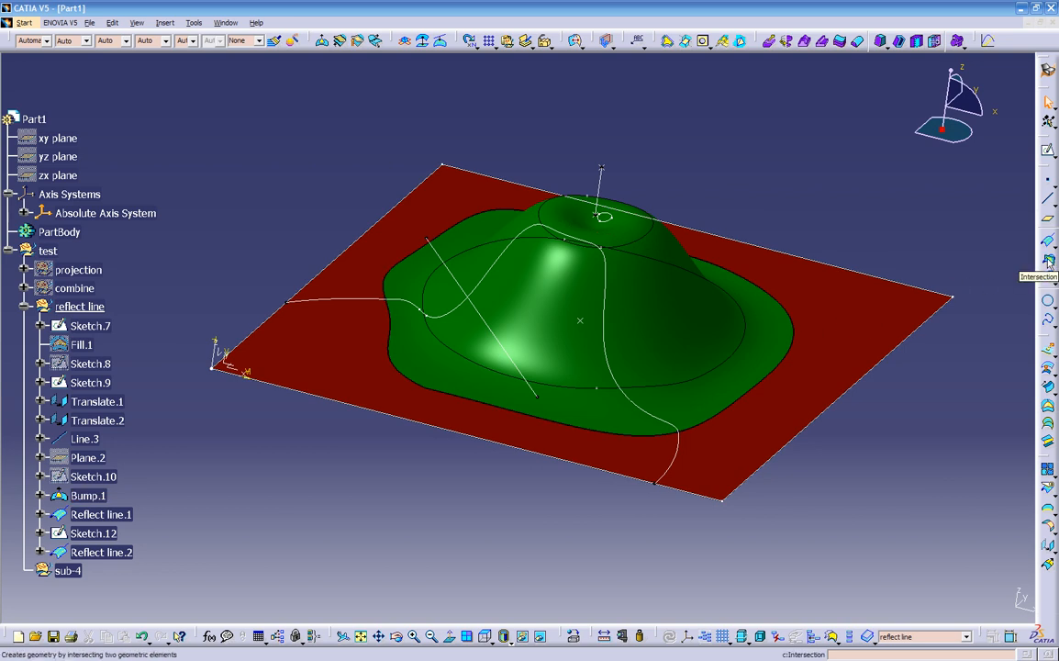
left_click(81, 308)
right_click(82, 313)
left_click(112, 347)
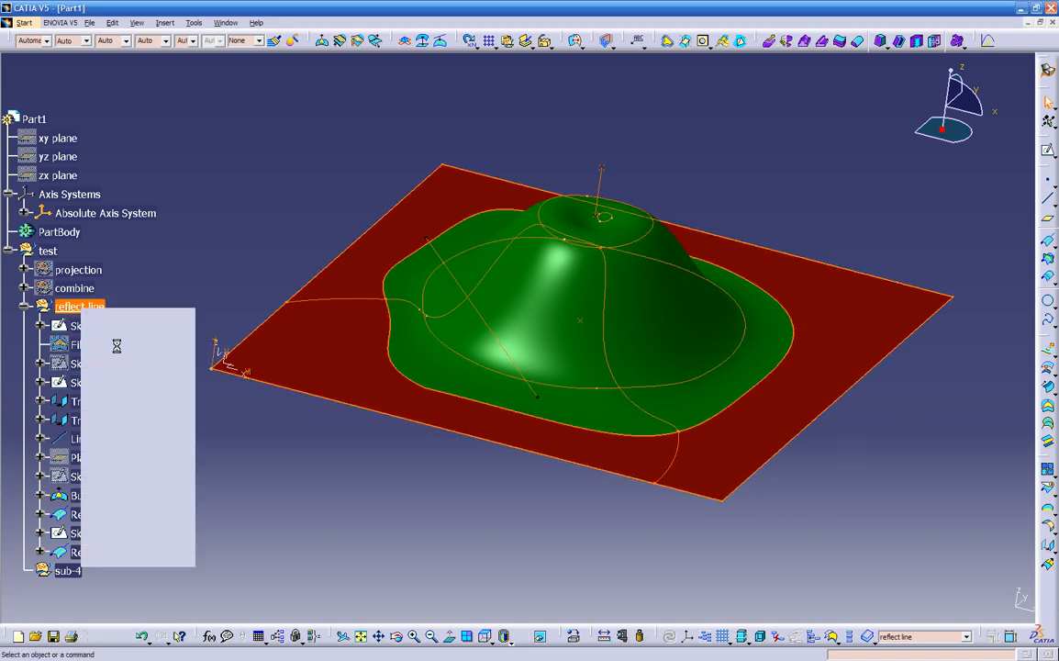
left_click(540, 636)
middle_click_drag(537, 611, 678, 532)
middle_click_drag(307, 425, 413, 496)
left_click(541, 637)
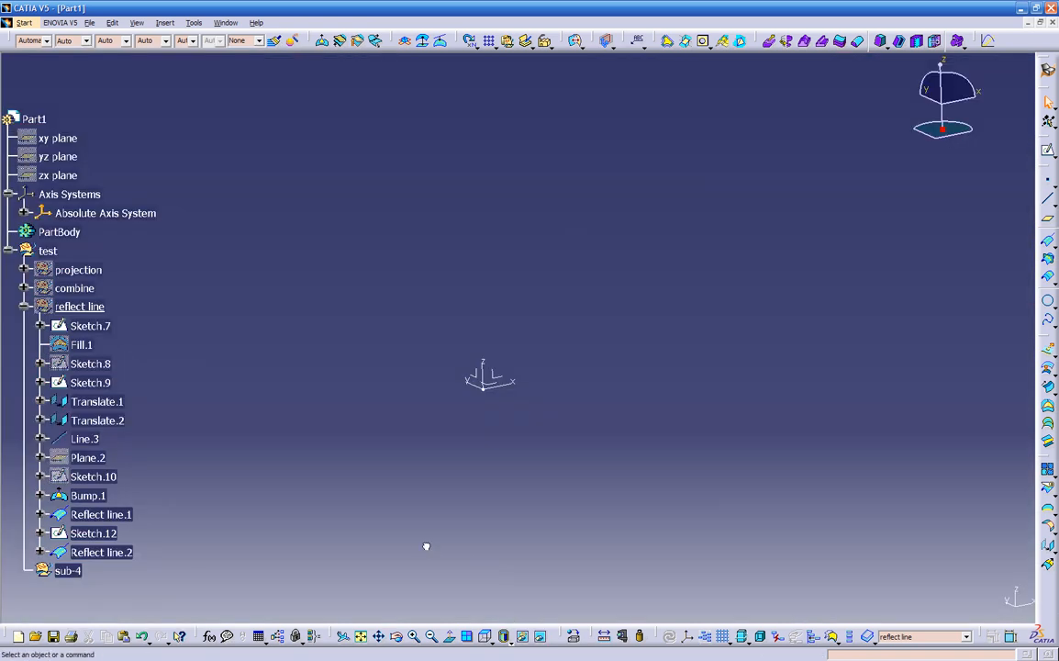
left_click(25, 306)
right_click(50, 329)
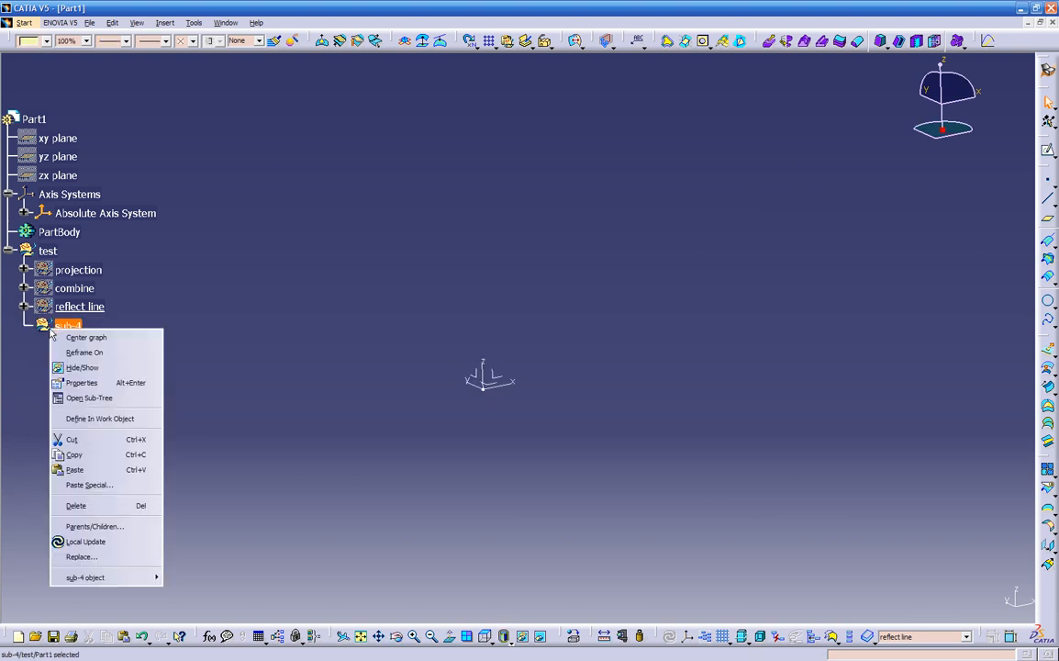
left_click(95, 383)
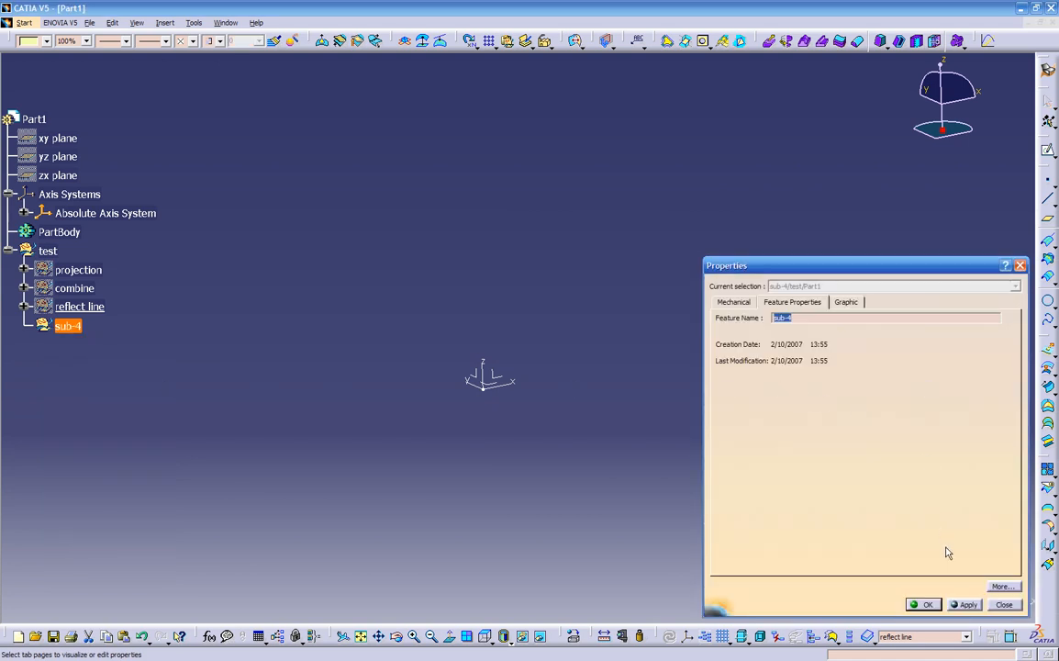
left_click(1006, 604)
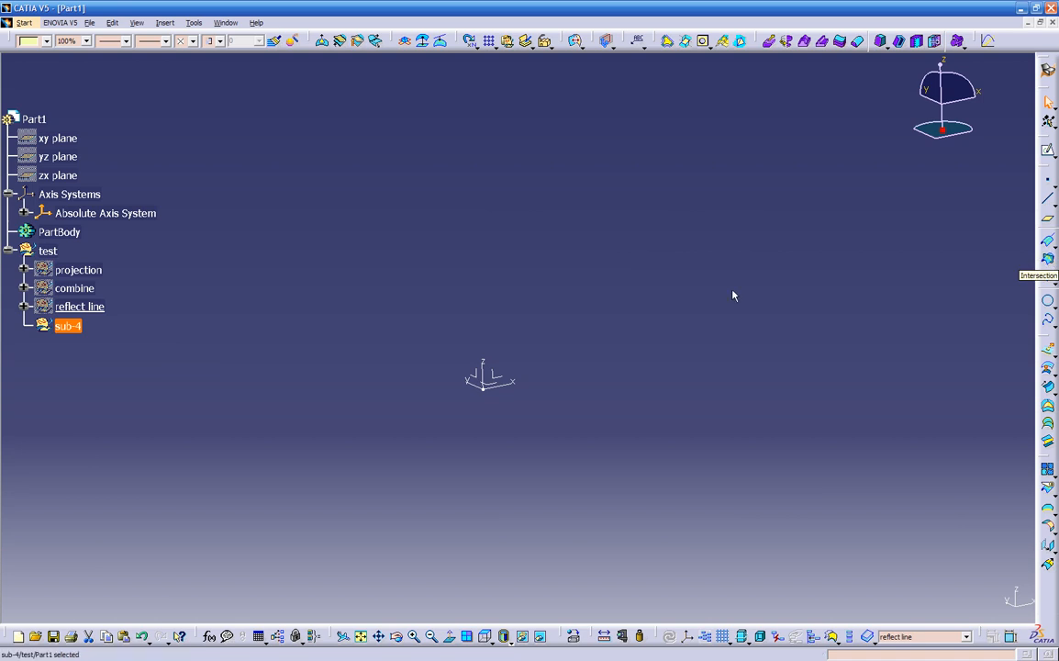
Rename the sub-4 geometrical set as intersection.
right_click(68, 326)
left_click(82, 379)
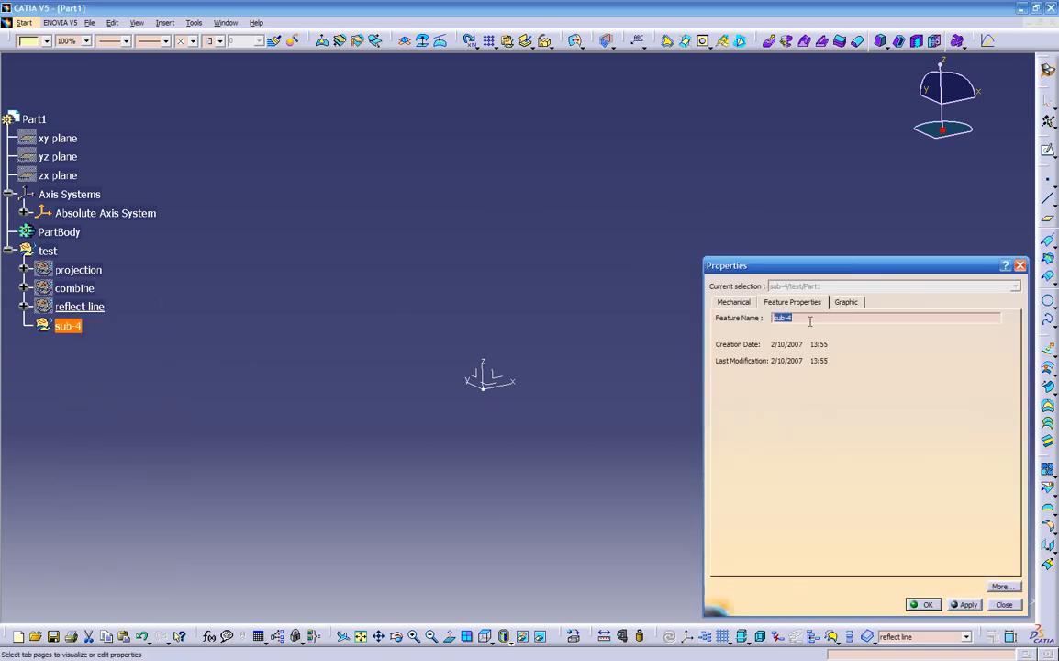
type("intersection")
key("Return")
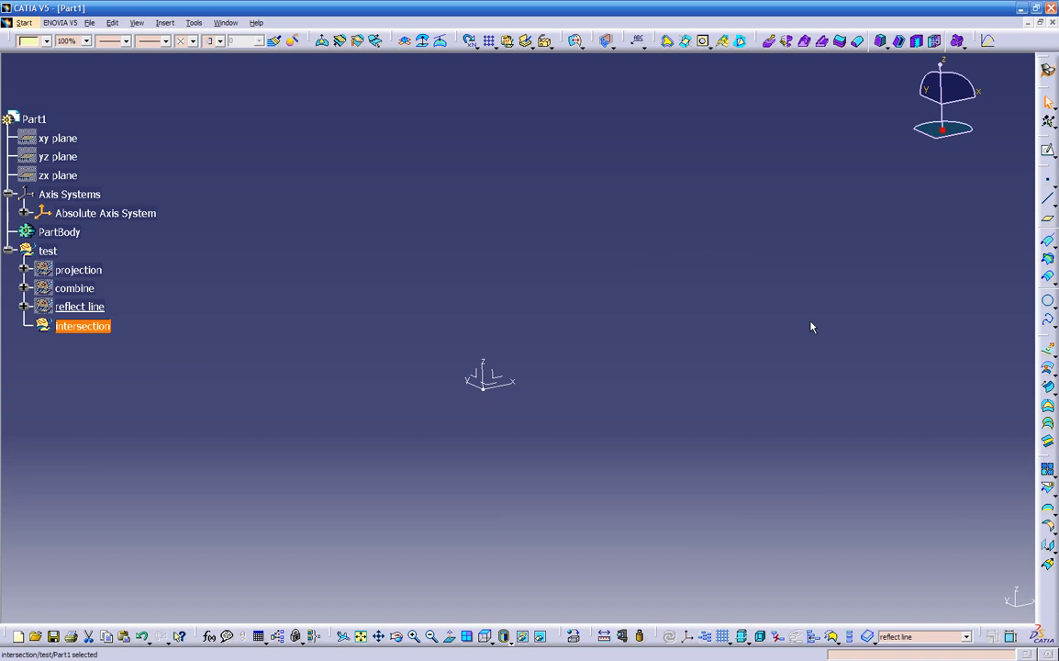
left_click(229, 417)
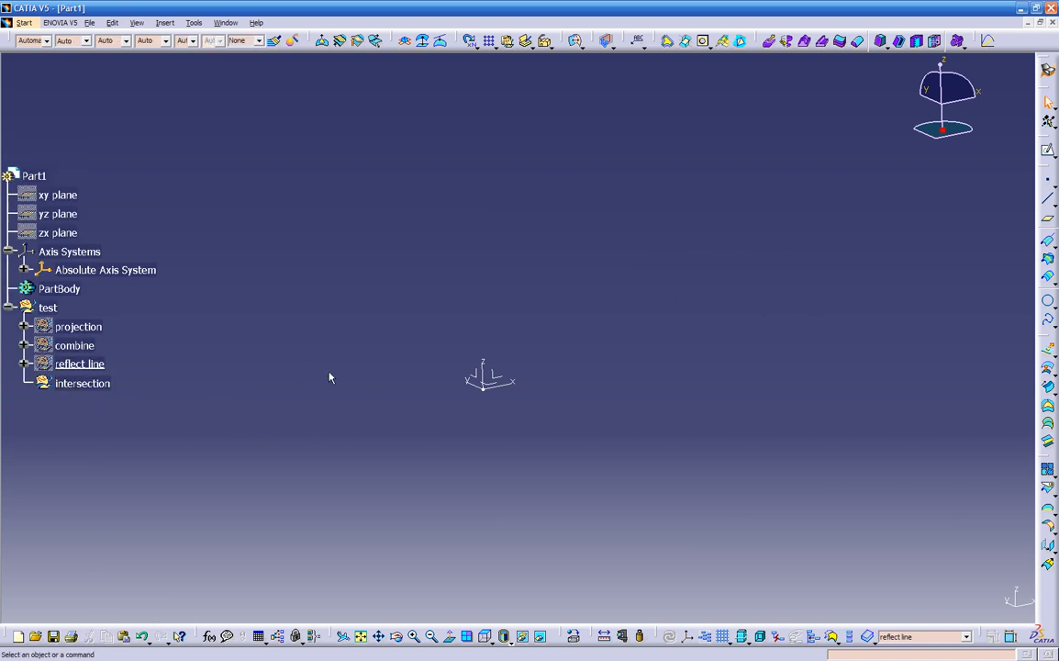
Open a sketch on the axis system's ZX plane and draw a rectangle above and beside the origin.
left_click(1048, 149)
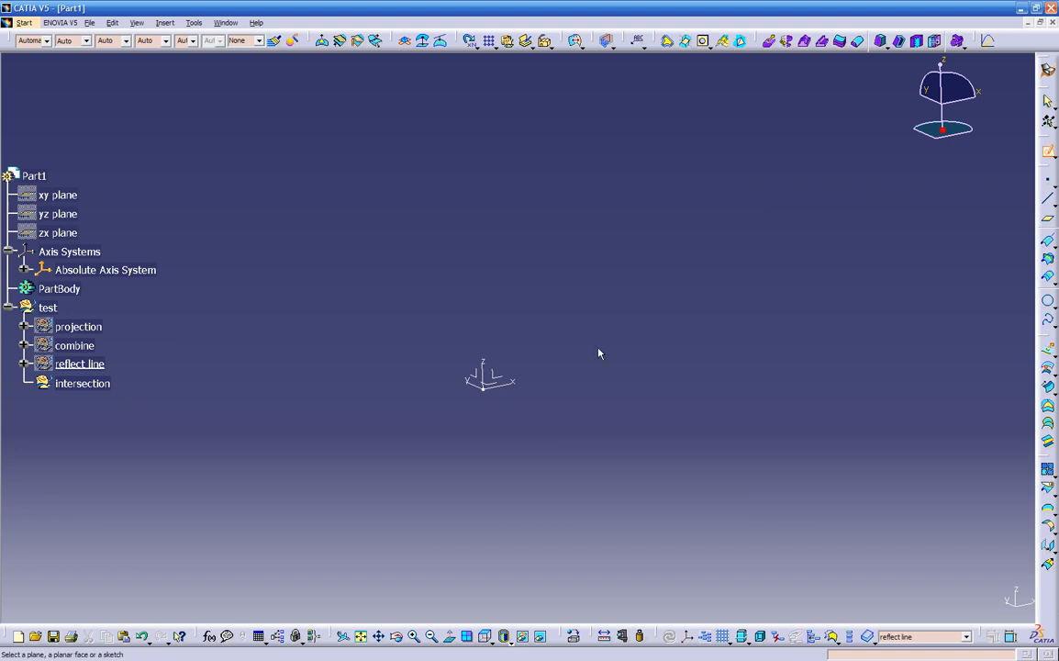
left_click(485, 371)
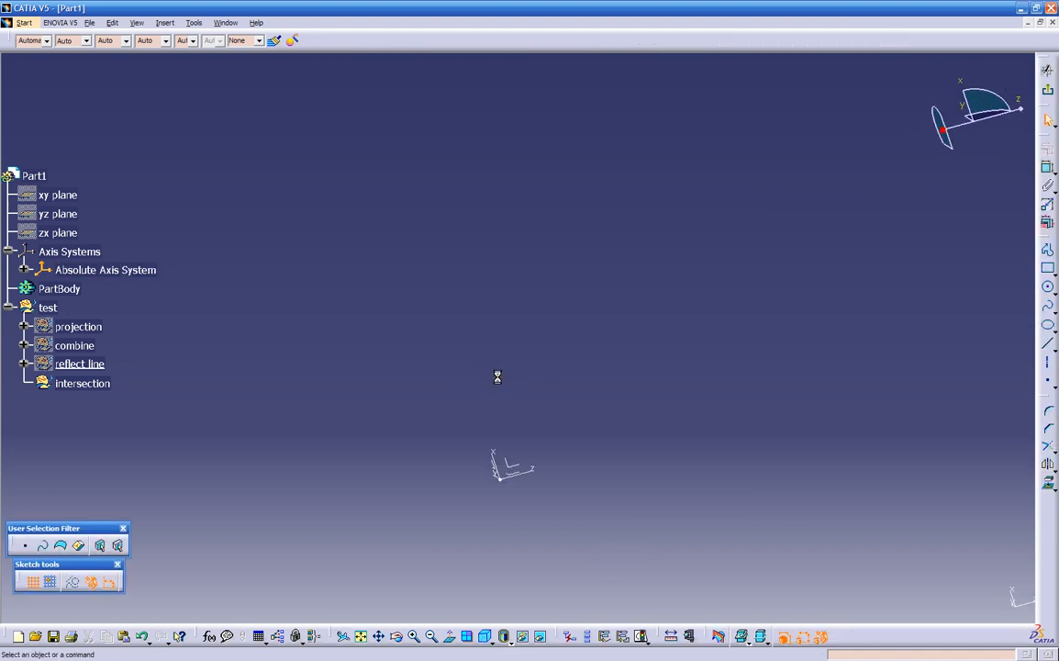
middle_click_drag(653, 395, 527, 424)
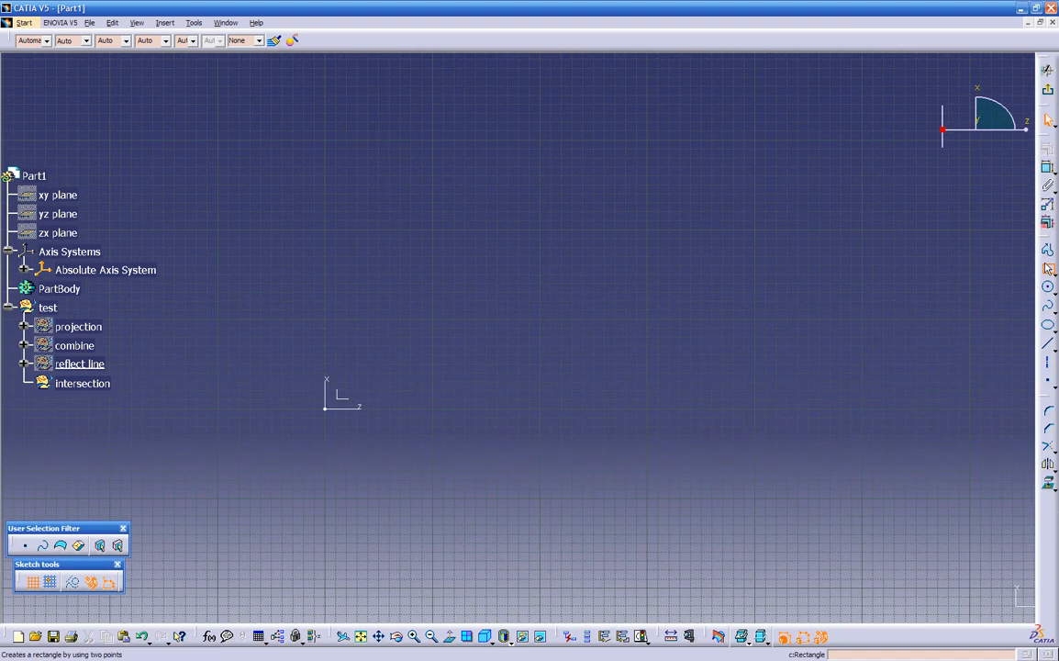
left_click(1048, 268)
left_click(453, 402)
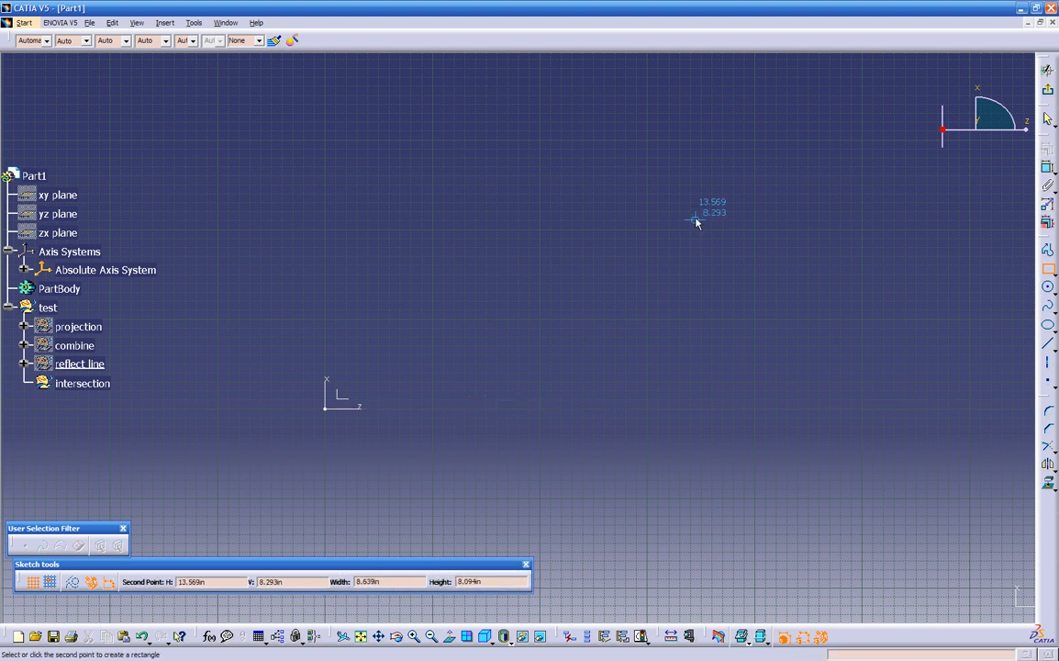
left_click(675, 168)
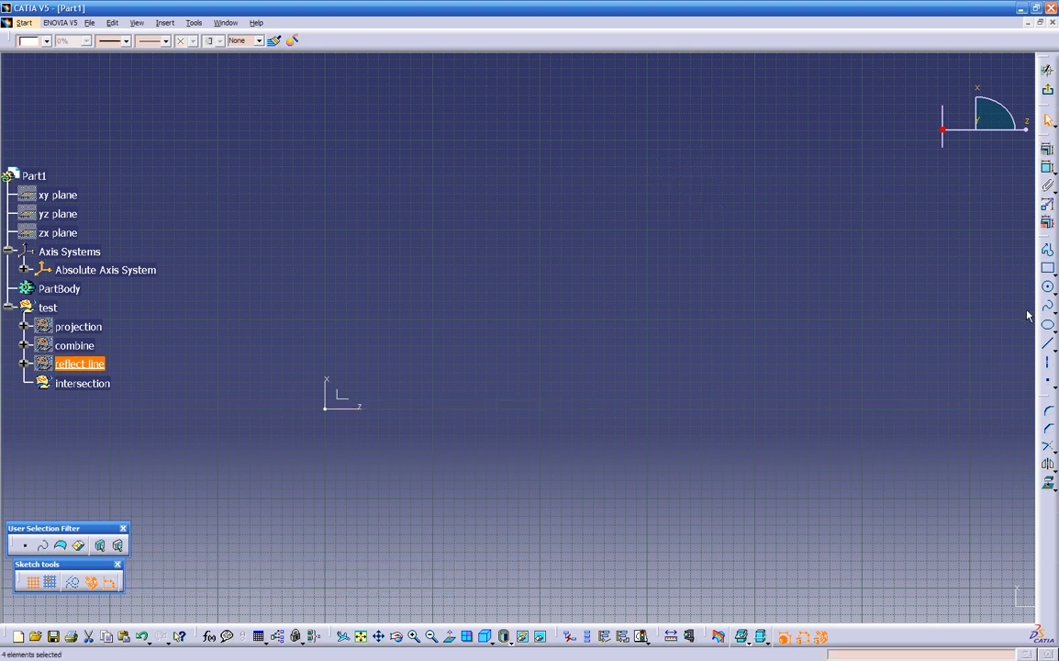
Draw a looping profile of straight lines and tangent arcs around the rectangle in the sketch.
left_click(1047, 250)
left_click(814, 308)
left_click_drag(545, 188, 423, 280)
left_click(423, 275)
left_click_drag(739, 461, 624, 489)
left_click(804, 301)
left_click_drag(731, 172, 617, 141)
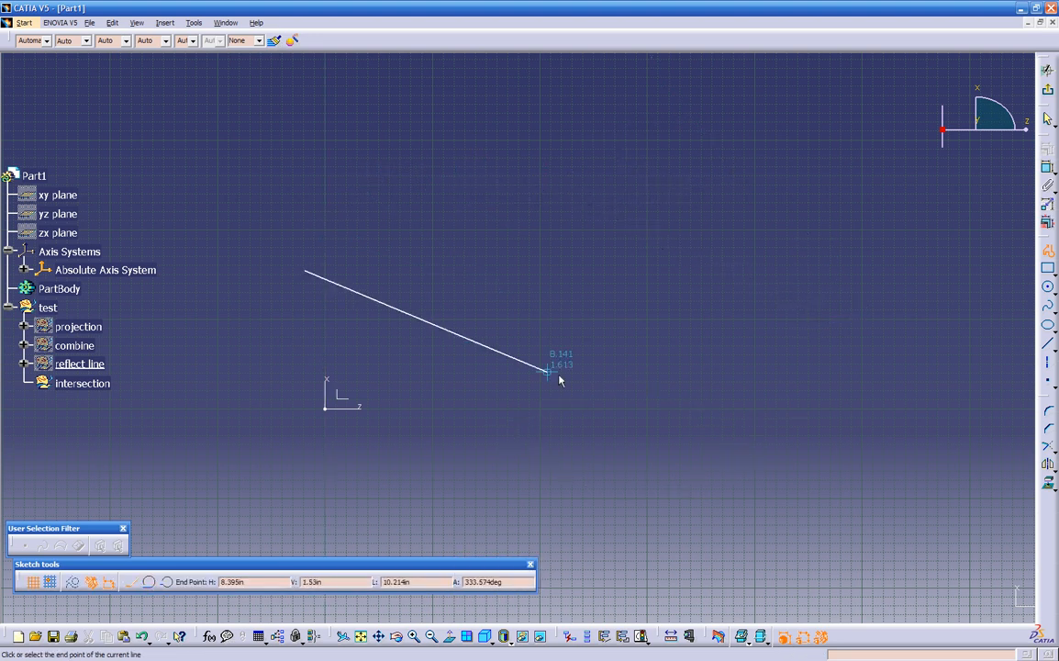
left_click(563, 377)
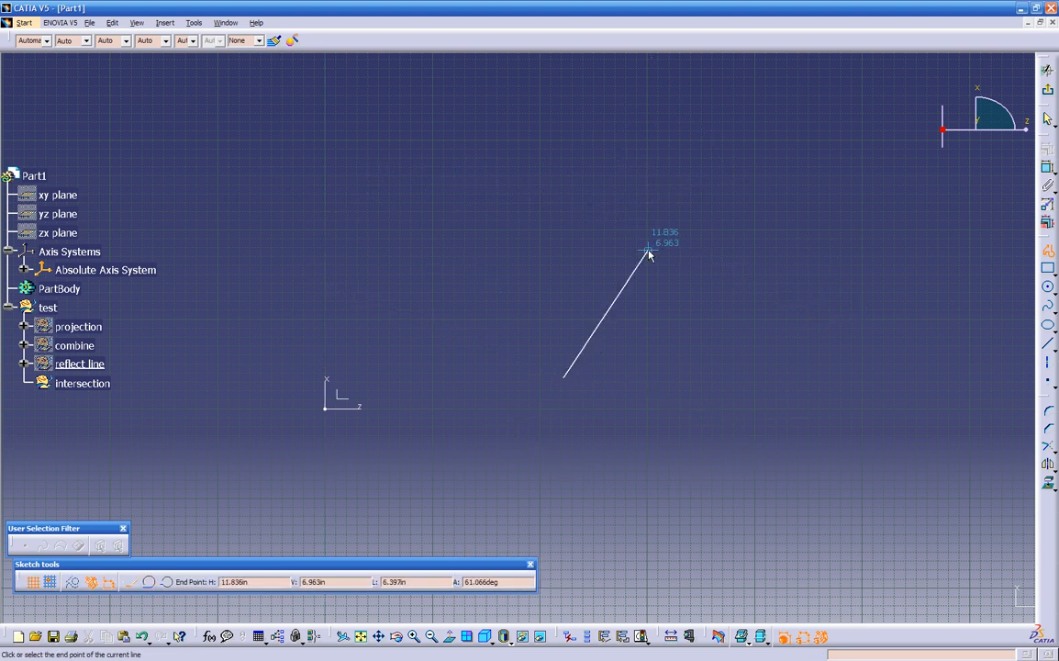
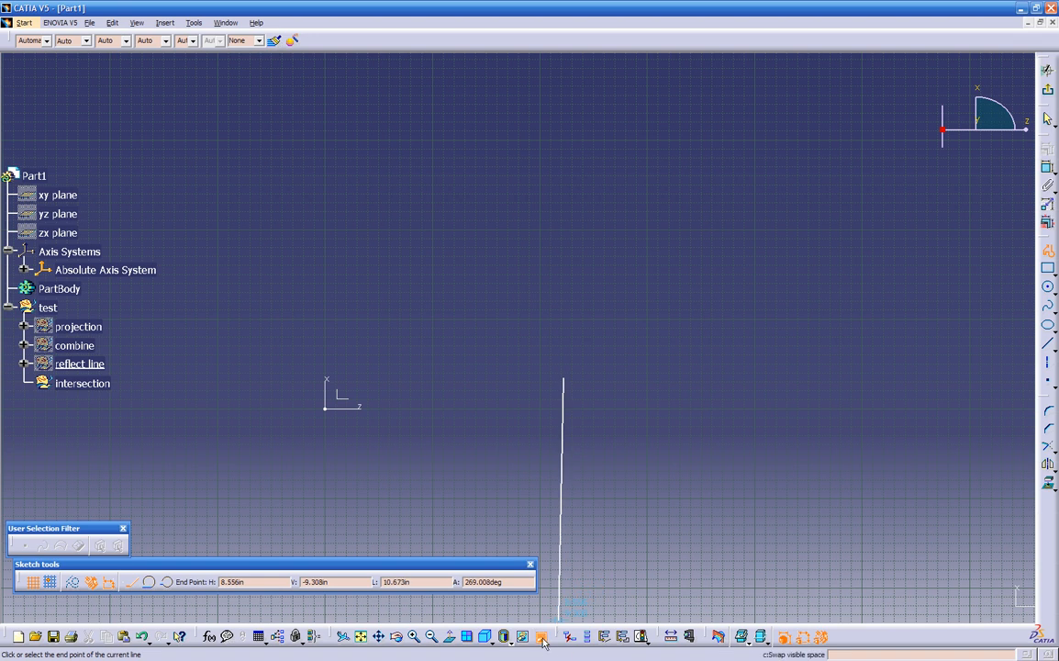
Extend the profile with more straight segments while showing the hidden space, and exit the sketch.
left_click(542, 638)
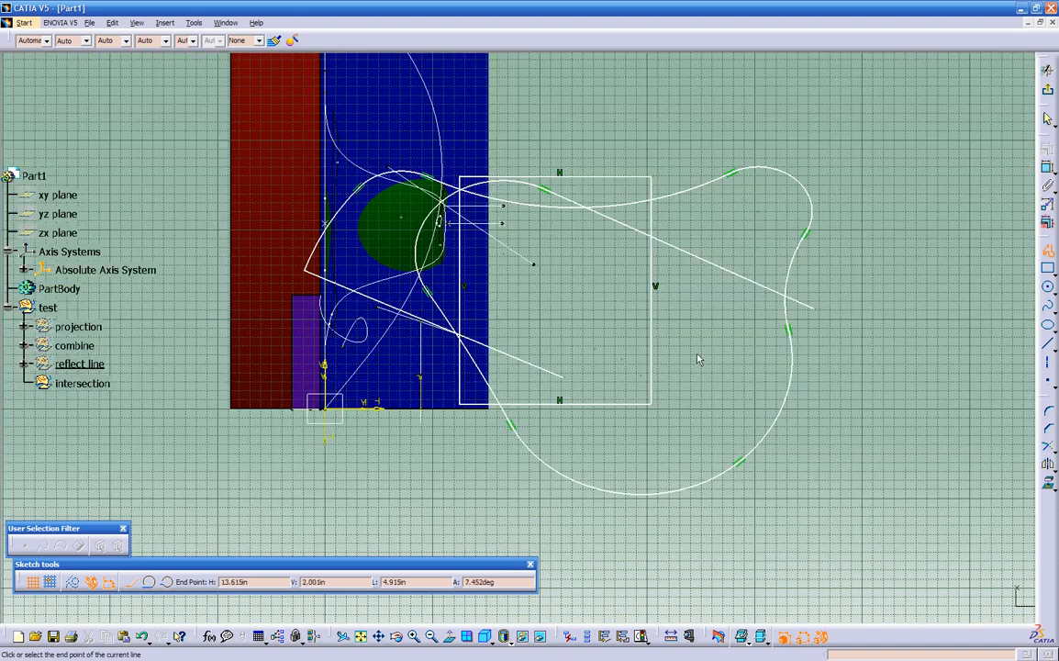
left_click(730, 142)
left_click(741, 484)
left_click(568, 524)
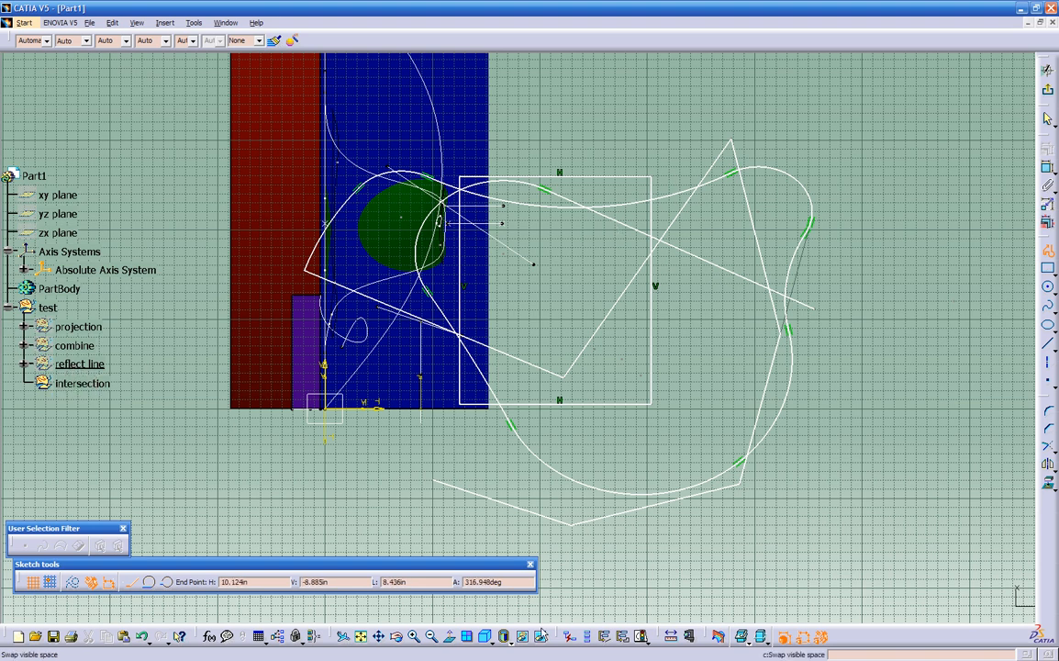
left_click(540, 638)
middle_click_drag(549, 286, 553, 317, "ctrl")
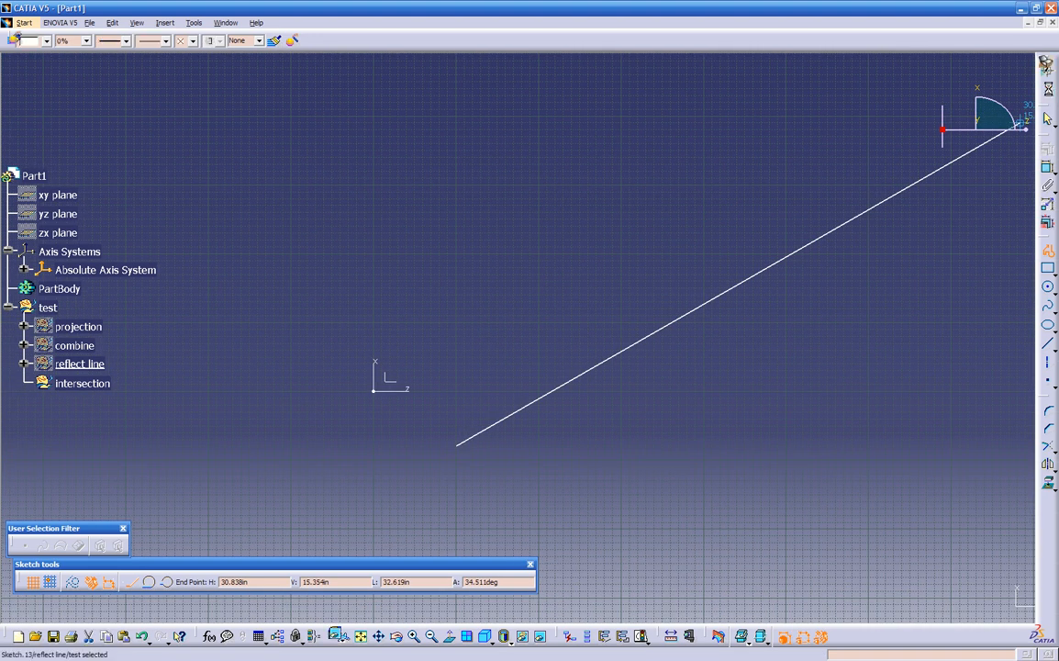
left_click(1052, 90)
middle_click_drag(516, 442, 518, 308, "ctrl")
middle_click(446, 471)
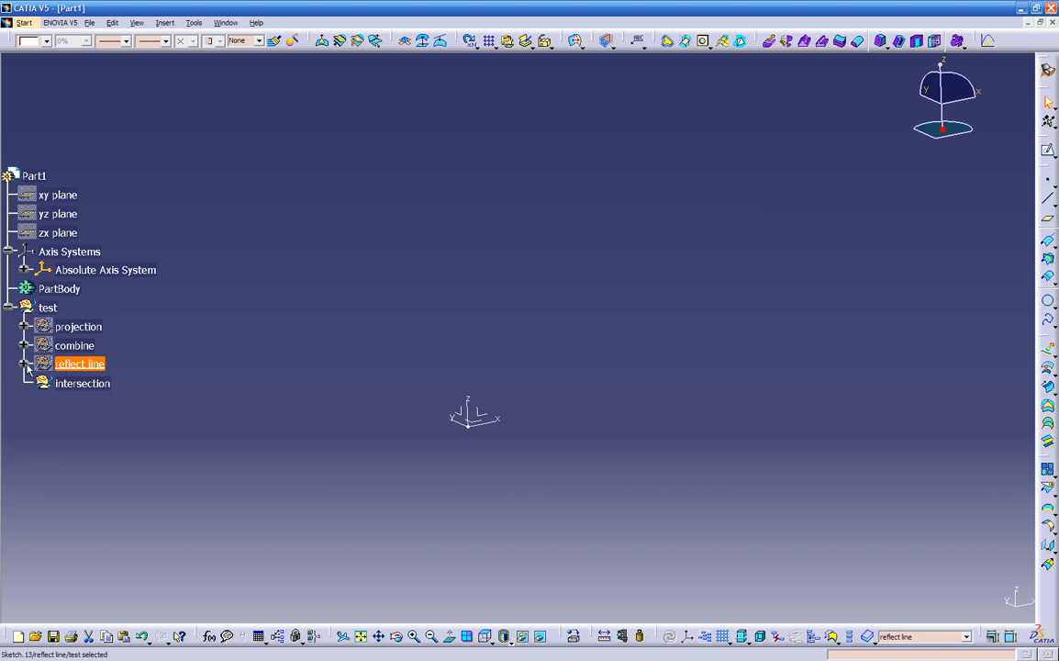
Define the intersection set as the work object and open a new sketch on the axis system's XY plane.
right_click(73, 383)
left_click(109, 475)
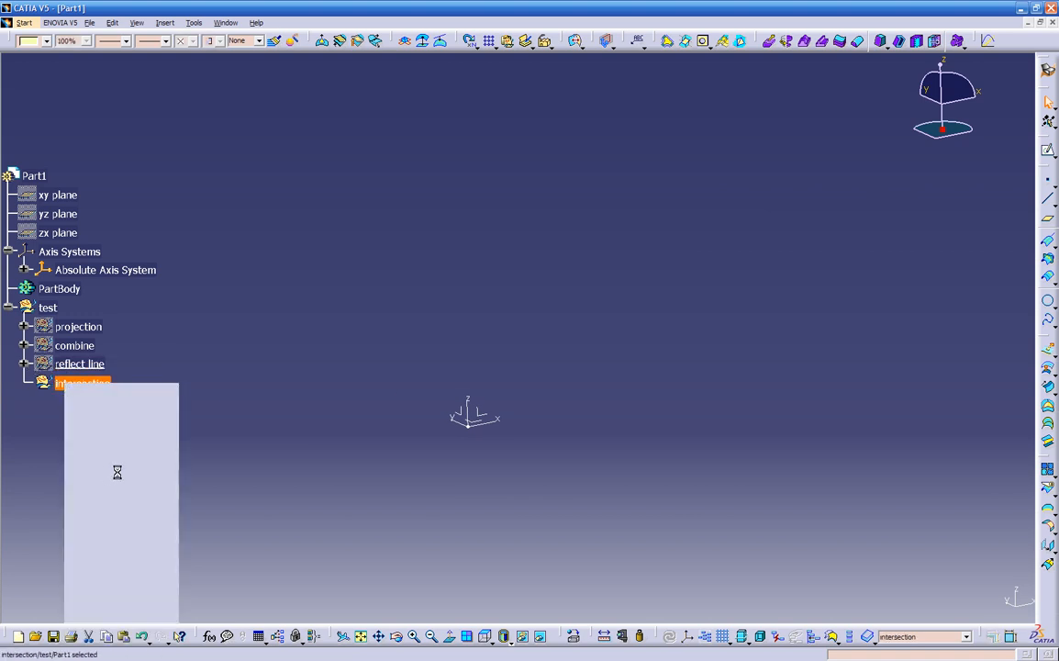
middle_click_drag(428, 425, 417, 398)
left_click(462, 385)
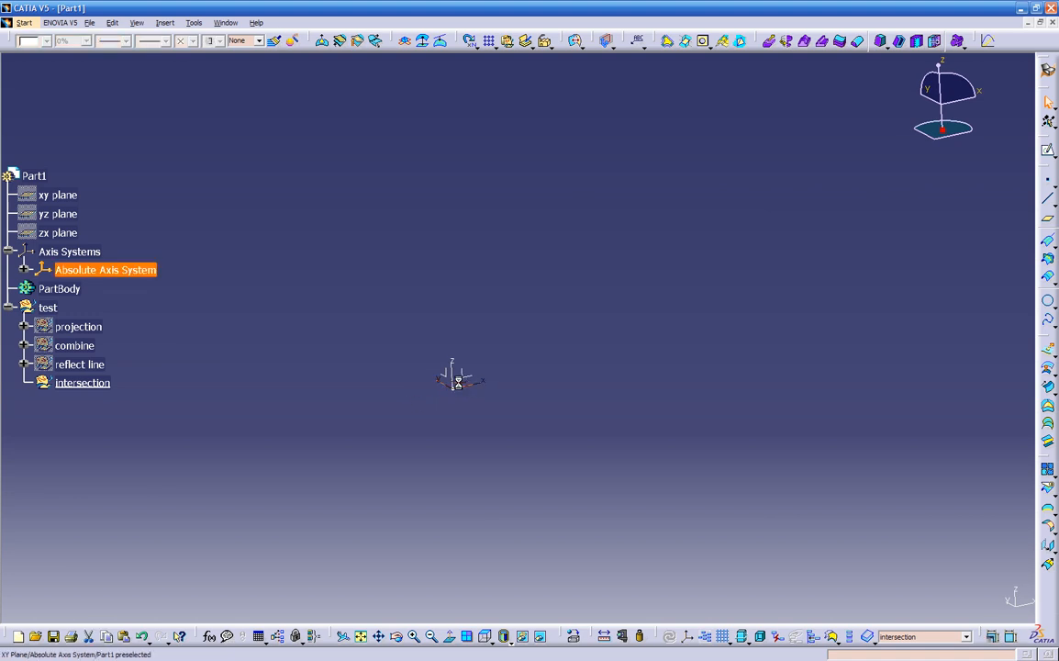
left_click(1048, 152)
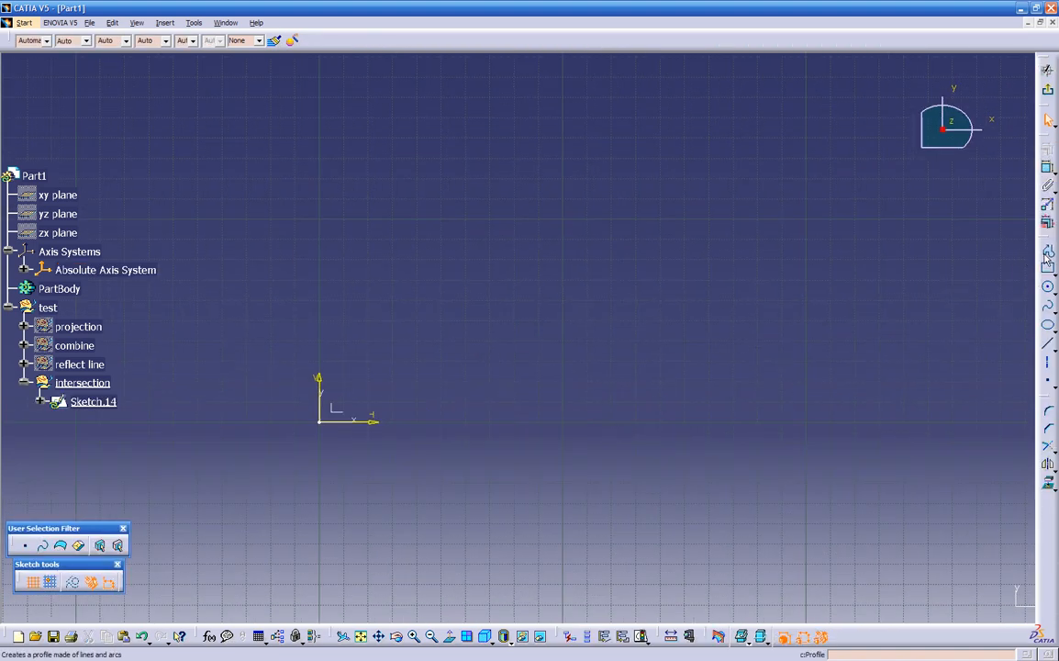
Draw a wavy five-point spline from the origin to a height of about 9 in and exit the sketch.
left_click(1049, 303)
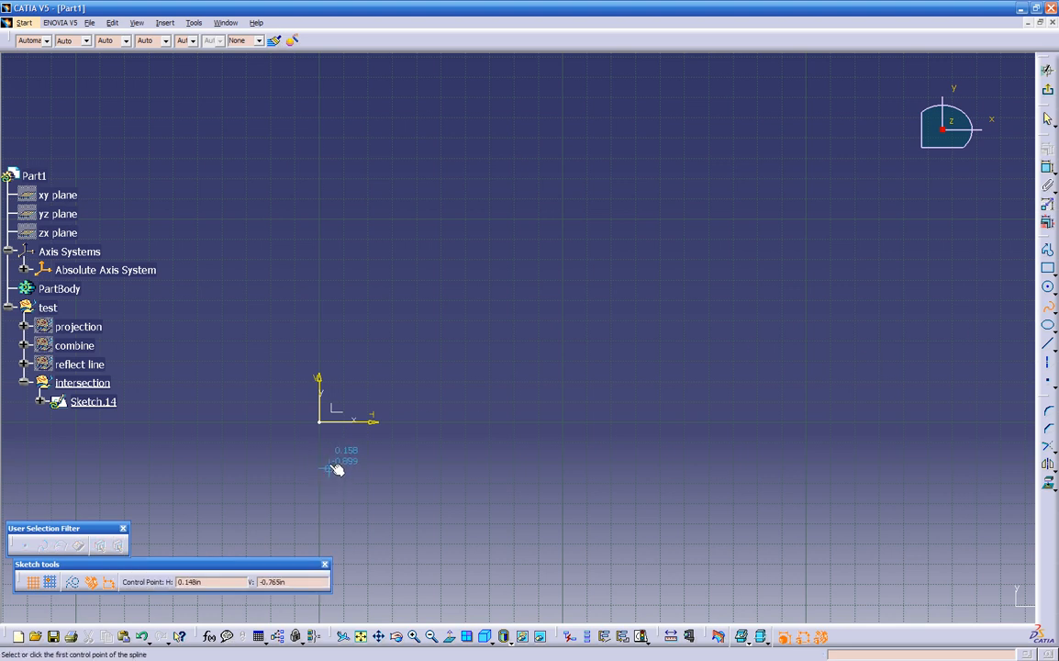
left_click(320, 421)
left_click(372, 314)
left_click(384, 153)
mouse_move(366, 90)
middle_mouse_down()
mouse_move(373, 146)
mouse_move(346, 275)
middle_mouse_up()
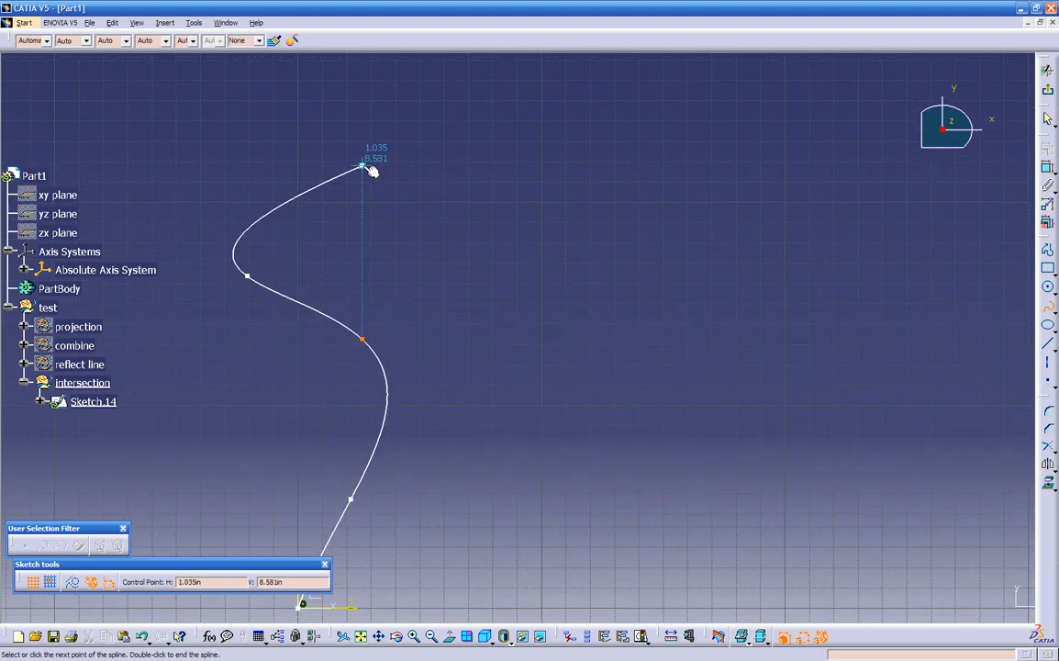
left_click(359, 137)
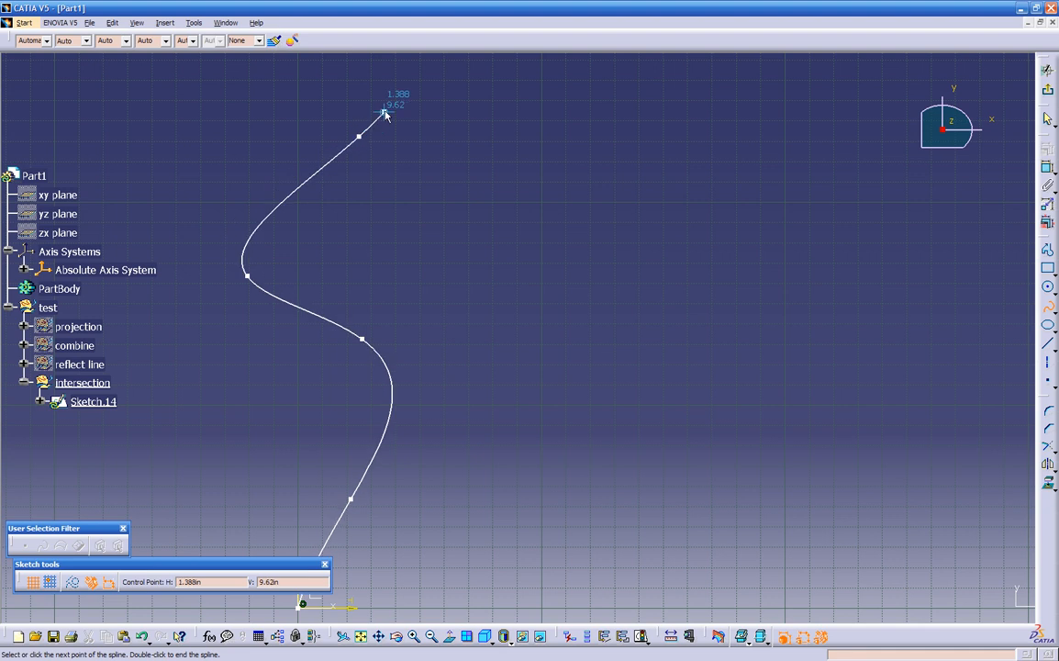
key("Escape")
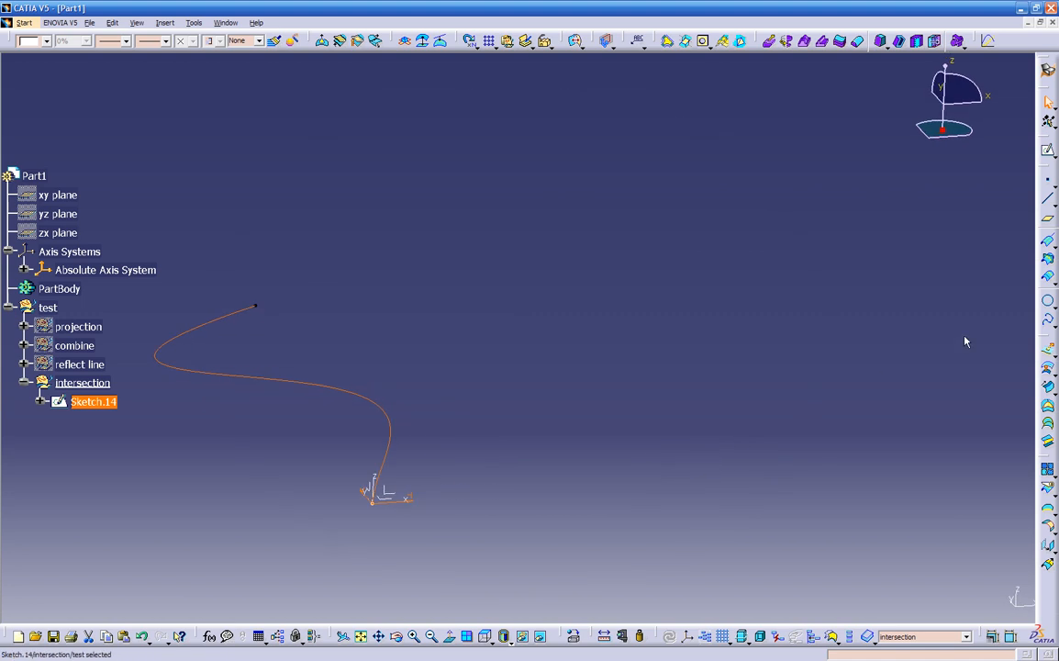
Extrude the spline into a surface with limits of about 1.5 in upward and 1.2 in downward.
left_click(1049, 352)
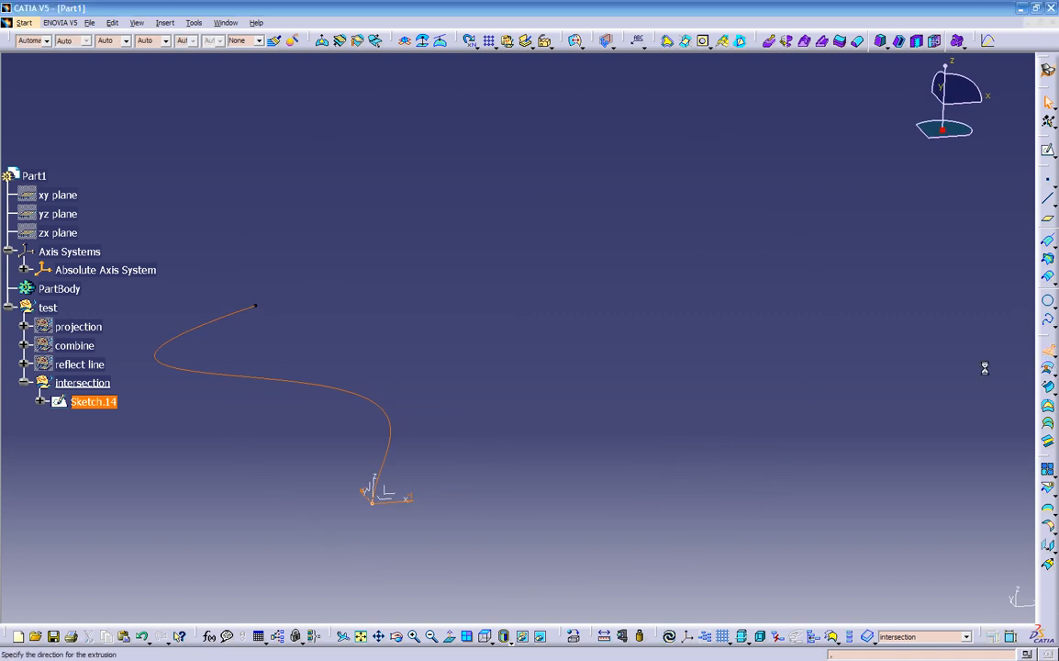
middle_click_drag(384, 393, 441, 292)
left_click_drag(394, 111, 382, 257)
middle_click_drag(500, 330, 523, 290)
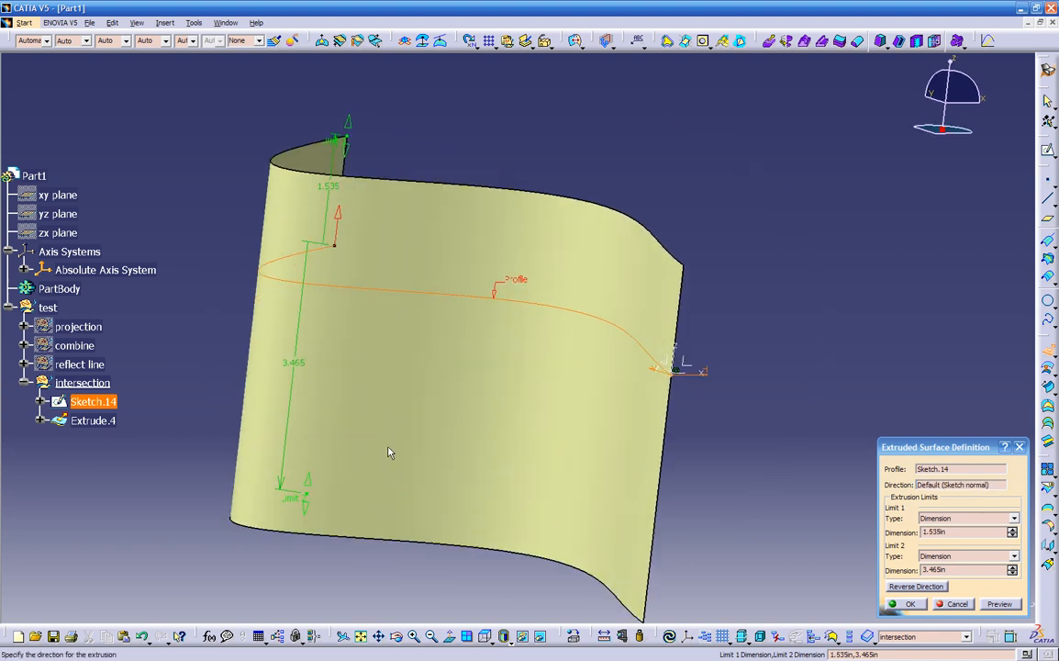
left_click_drag(309, 495, 454, 349)
left_click(892, 605)
Open a new sketch on the axis system's YZ plane.
middle_click_drag(802, 413, 652, 368)
middle_click_drag(530, 307, 524, 277)
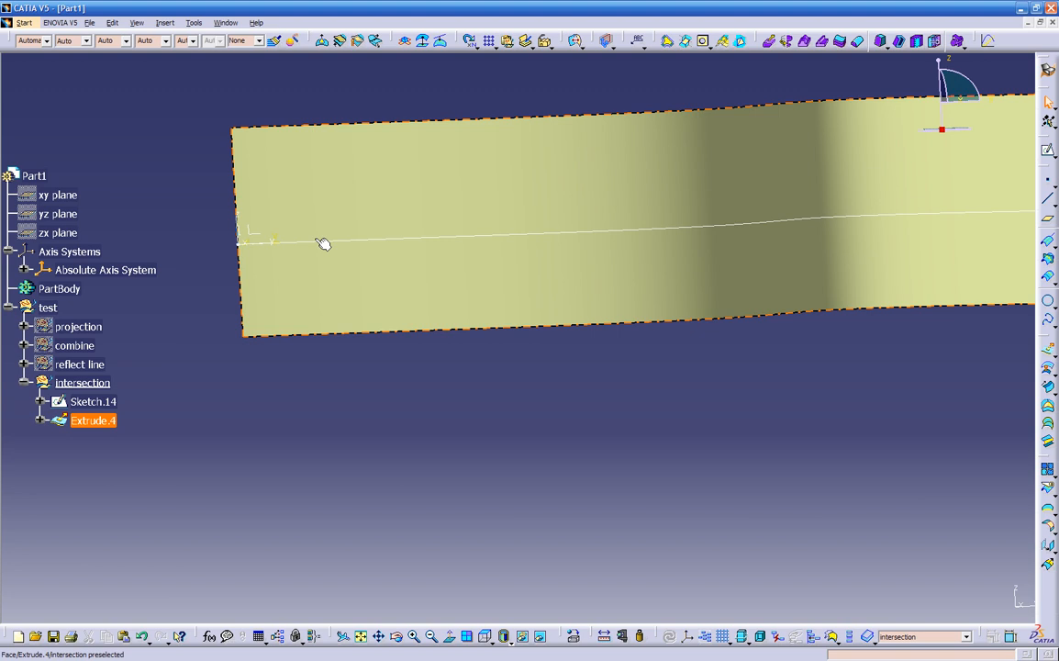
left_click(254, 240)
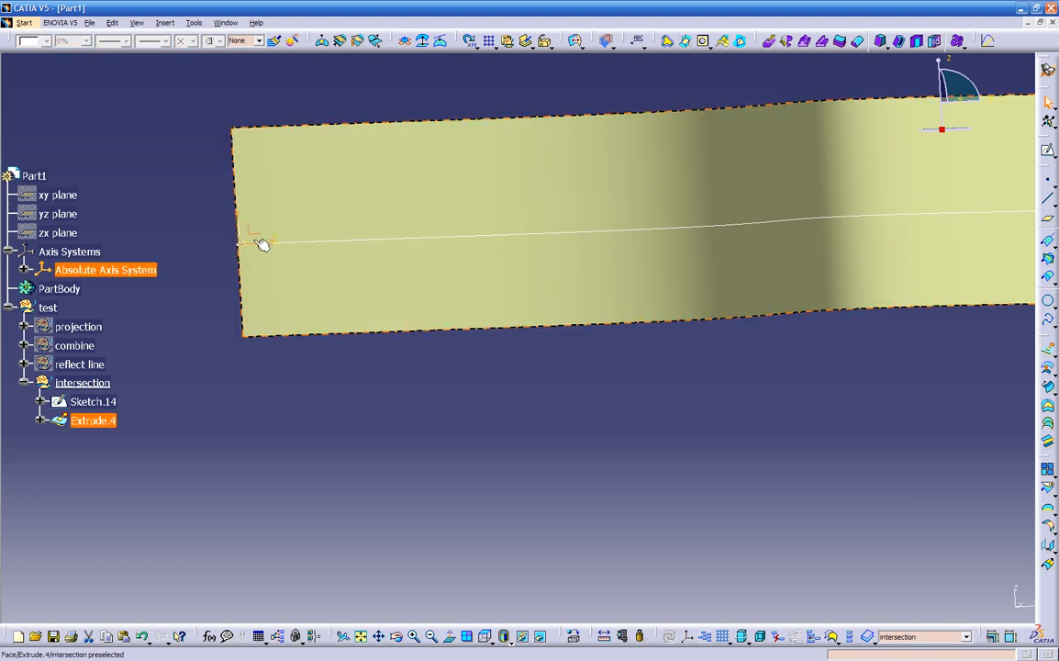
left_click(1048, 152)
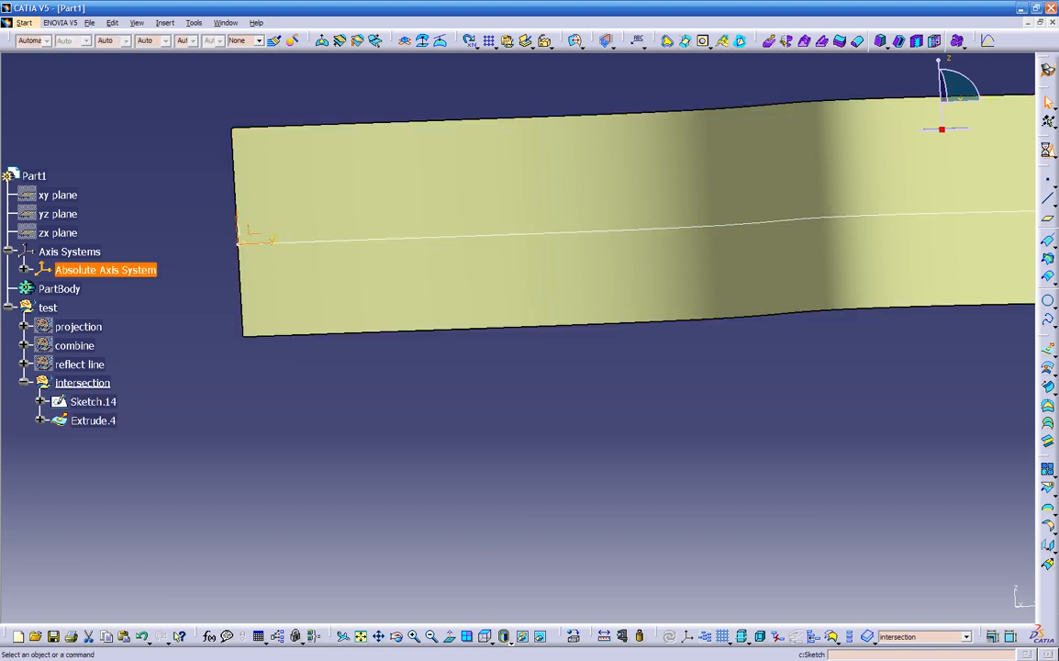
mouse_move(750, 292)
middle_mouse_down()
mouse_move(698, 361)
mouse_move(676, 366)
mouse_move(684, 352)
middle_mouse_up()
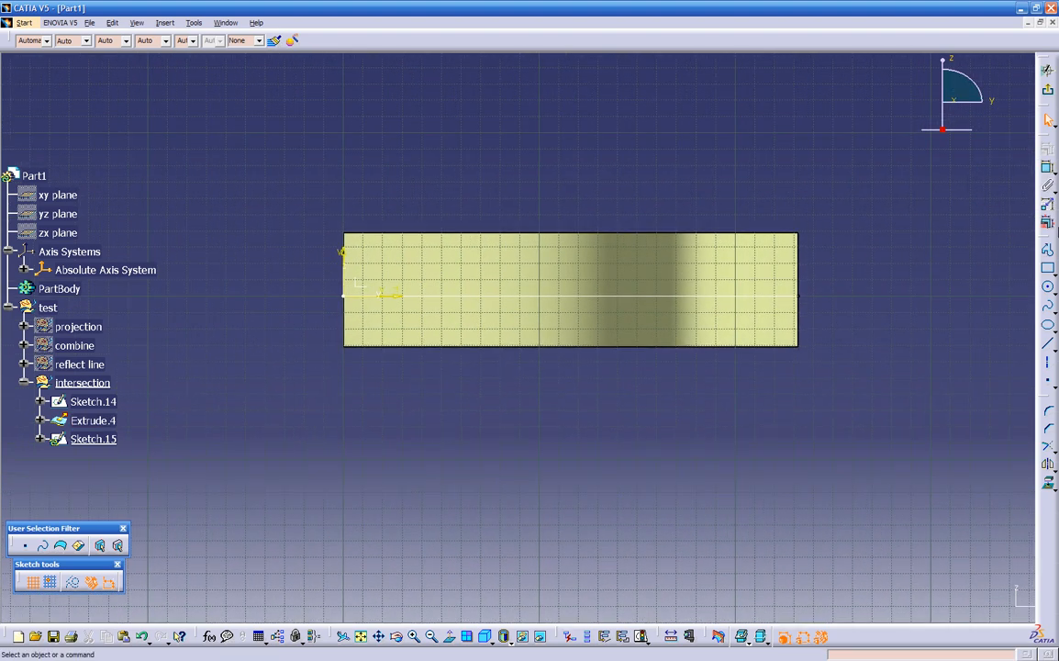
Draw a shallow wavy five-point spline along the extruded surface's length, within its outline, and exit the sketch.
left_click(1048, 310)
left_click(401, 313)
left_click(473, 272)
left_click(633, 292)
left_click(680, 317)
left_click(754, 276)
key("Escape")
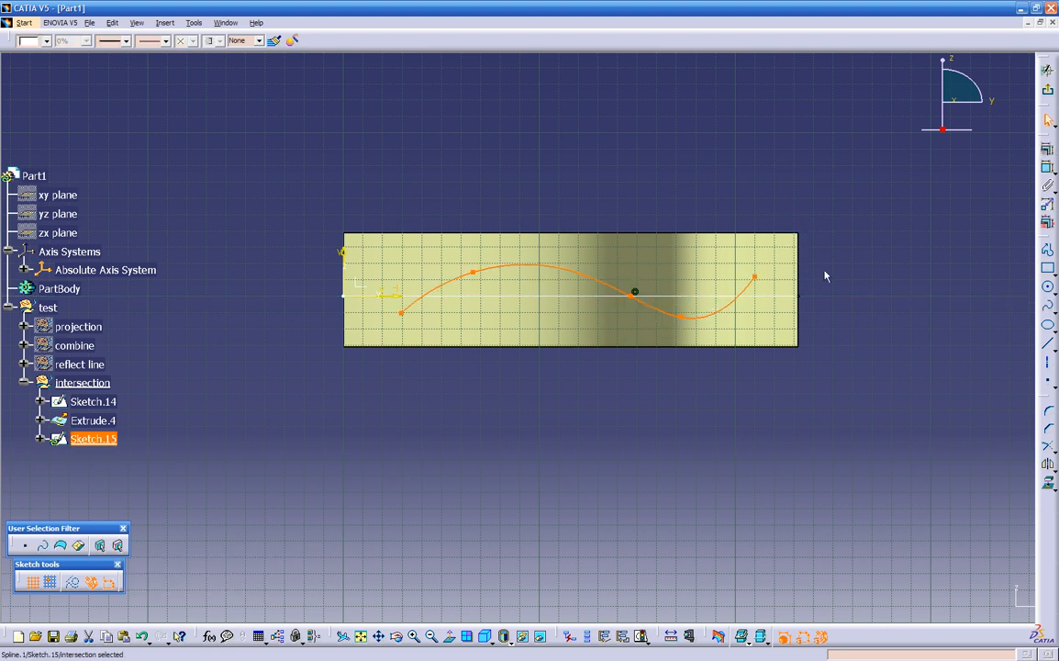
left_click(1047, 90)
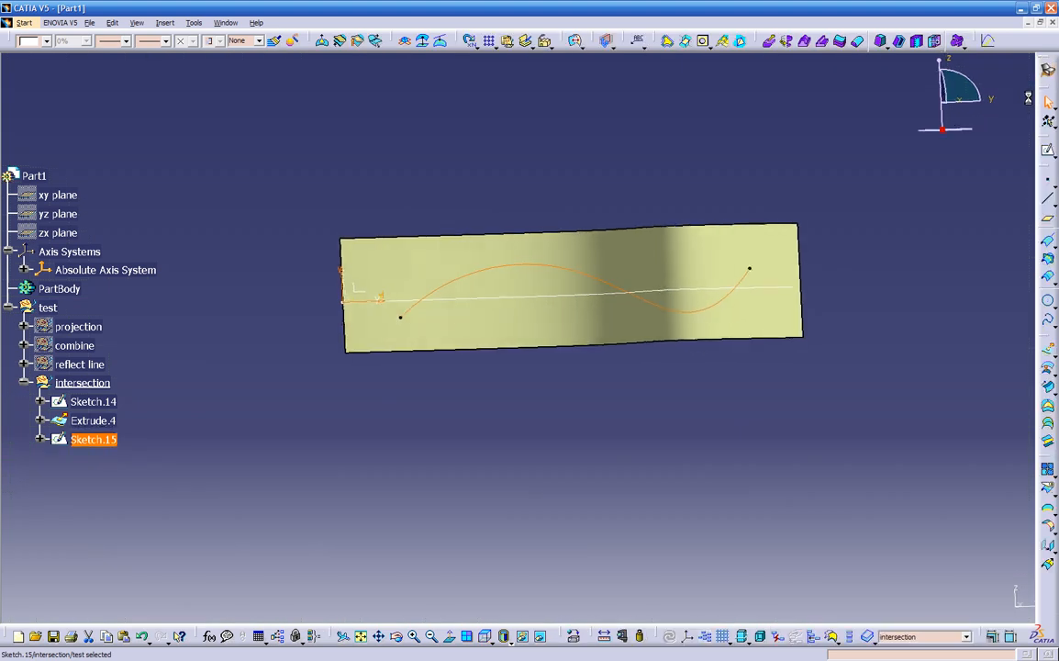
Extrude the second spline into a surface with limits of about 3.66 in and 2.13 in, crossing the first surface.
mouse_move(637, 390)
middle_mouse_down()
mouse_move(705, 418)
mouse_move(842, 400)
middle_mouse_up()
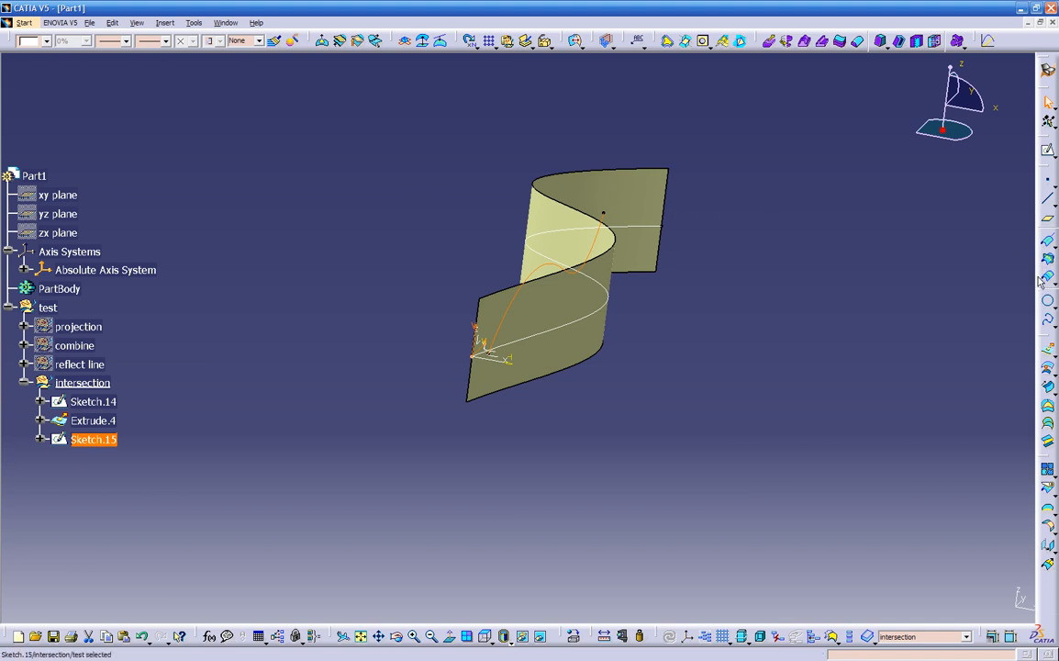
left_click(1049, 354)
middle_click_drag(674, 367, 706, 315)
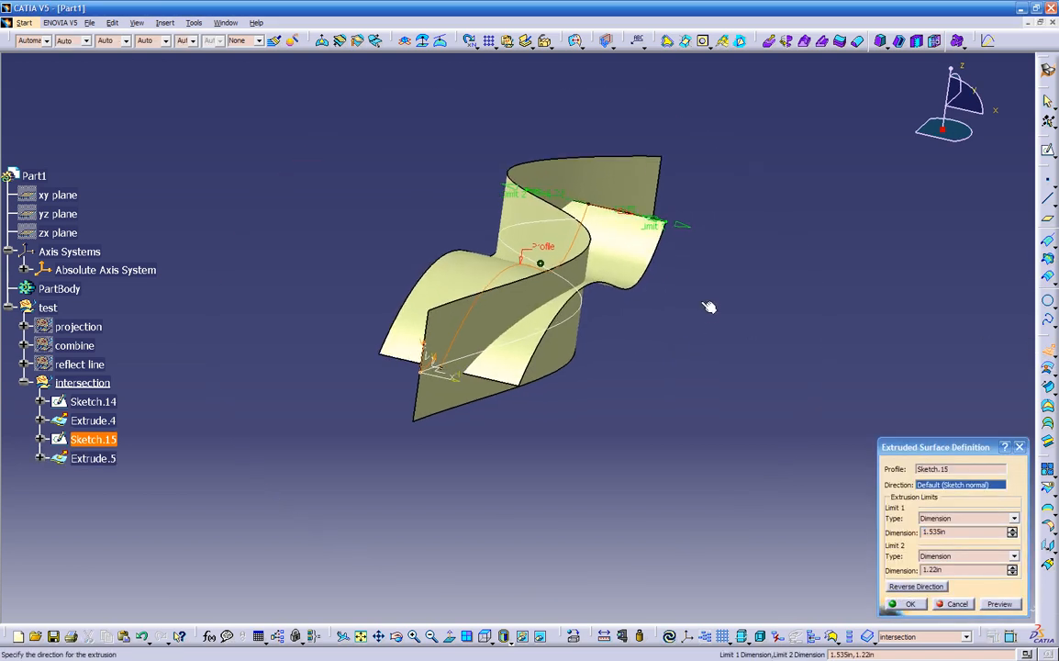
left_click_drag(684, 229, 715, 256)
middle_click_drag(538, 425, 216, 263)
left_click_drag(216, 240, 198, 260)
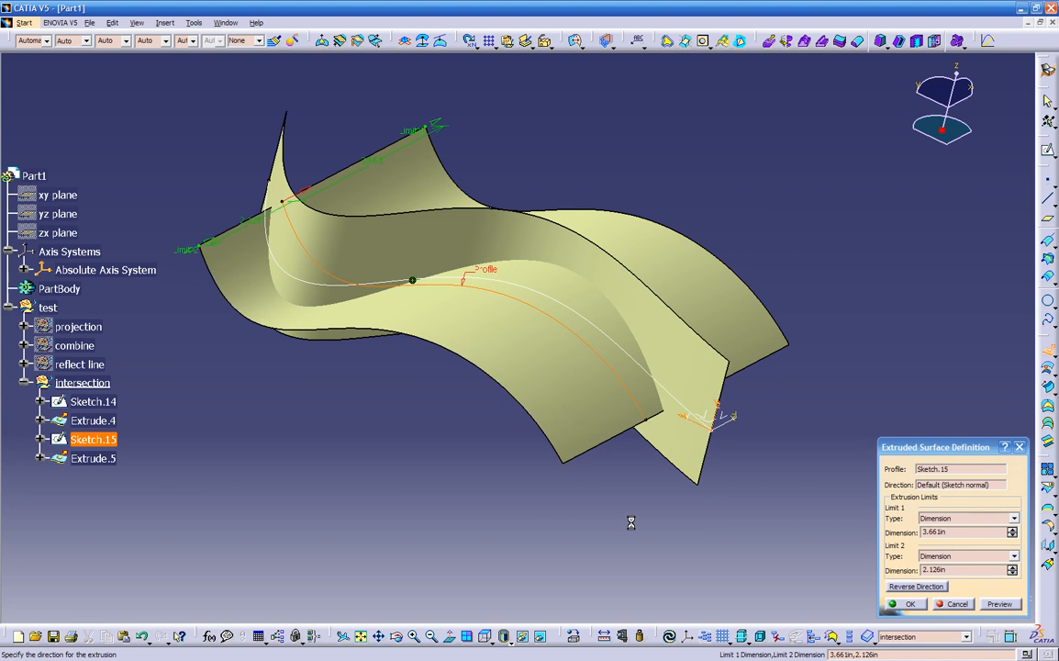
left_click(904, 604)
Hide the two spline sketches used for the crossing surfaces.
middle_click_drag(792, 420, 524, 460)
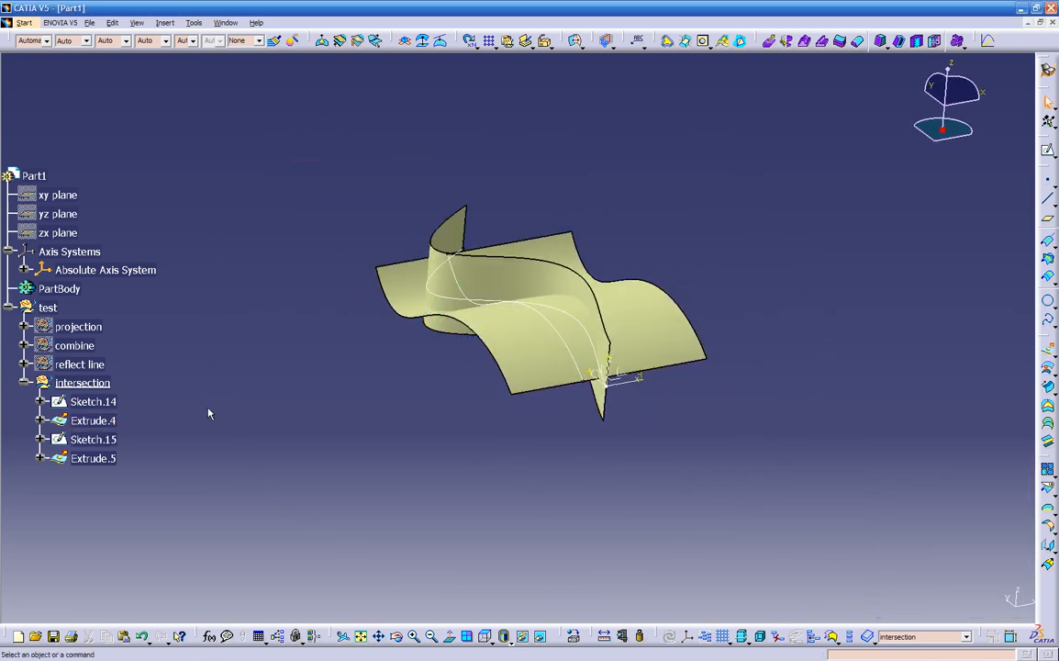
left_click(451, 303)
right_click(459, 279)
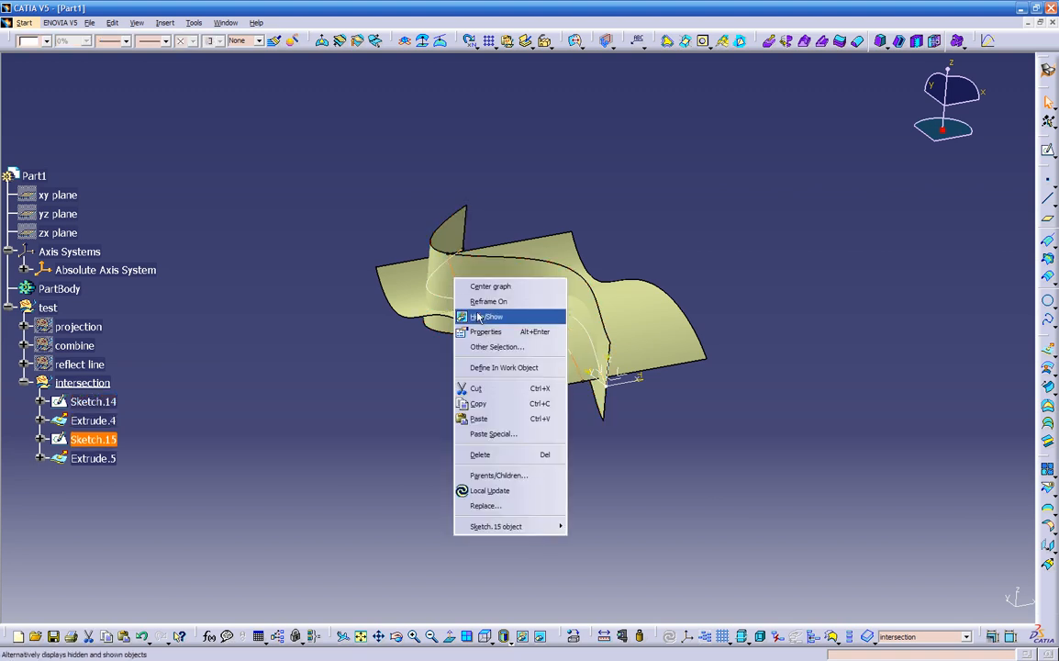
left_click(467, 314)
right_click(447, 301)
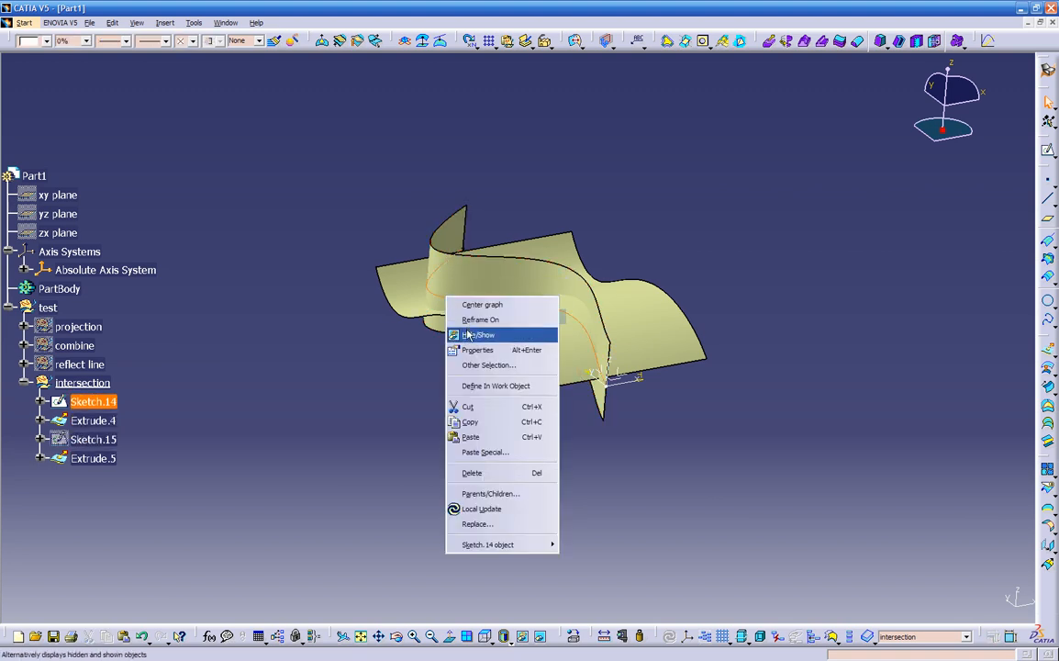
left_click(464, 333)
Color the second extruded surface brown and the first one dark green.
left_click(417, 331)
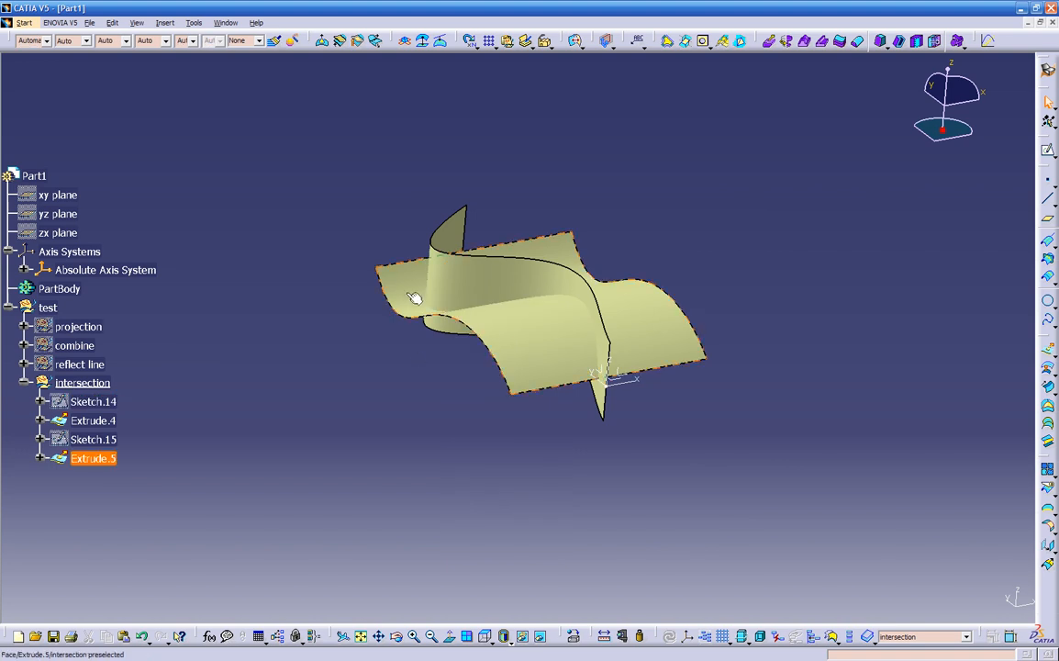
left_click(46, 41)
left_click(39, 222)
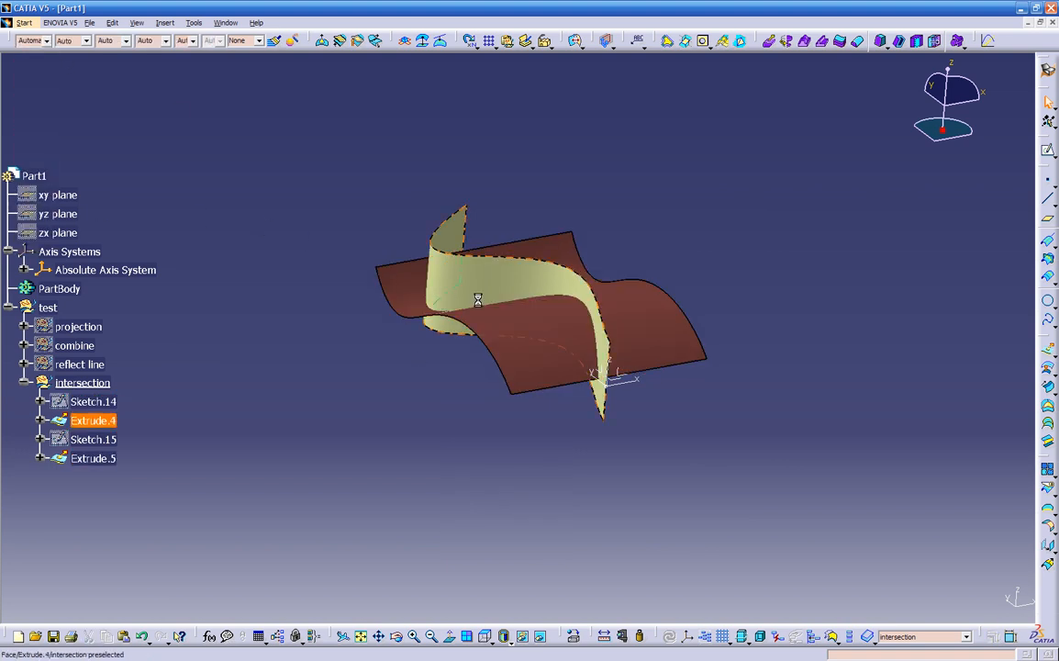
left_click(22, 42)
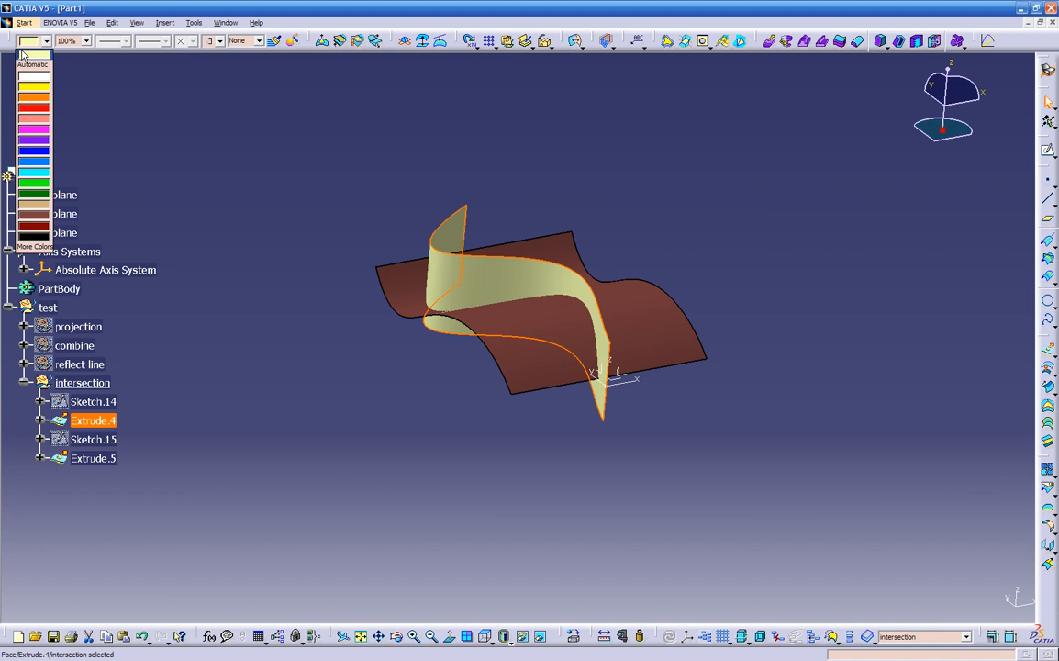
left_click(34, 195)
left_click(558, 575)
Select the axis system's XY plane and switch to the Part Design workbench.
middle_click_drag(558, 574, 464, 307)
middle_click_drag(583, 385, 563, 413)
middle_click_drag(492, 447, 496, 396)
left_click(469, 407)
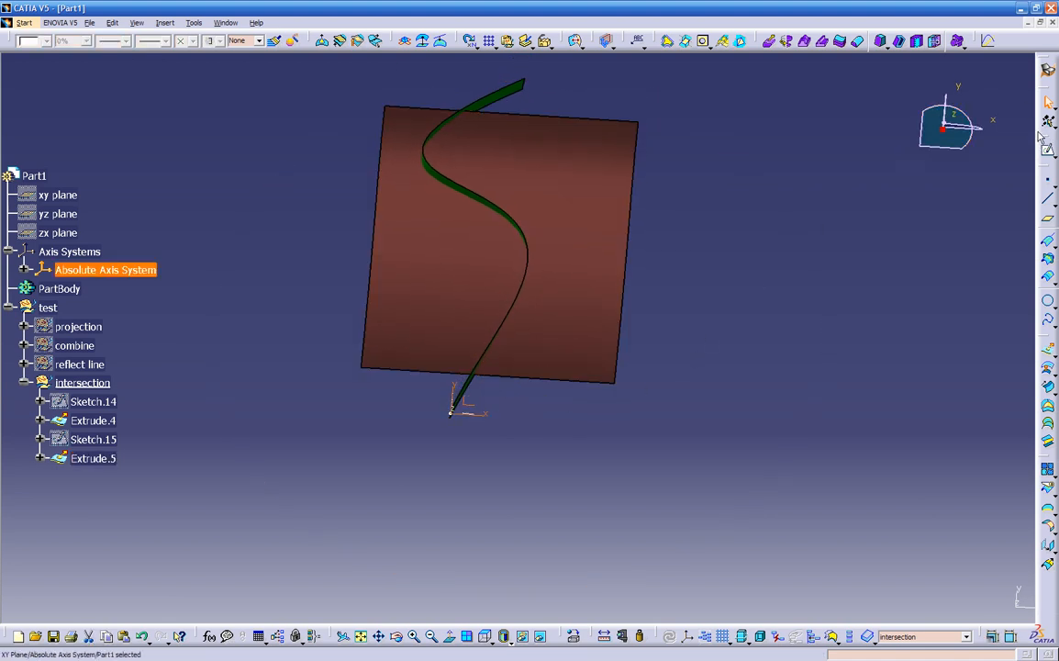
left_click(1047, 70)
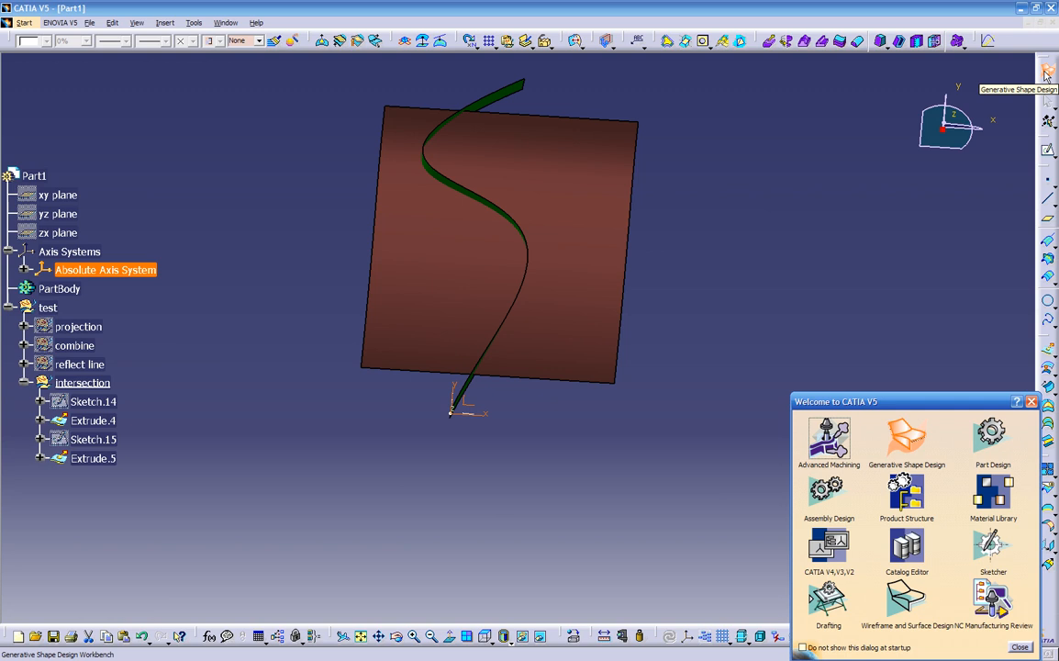
left_click(993, 433)
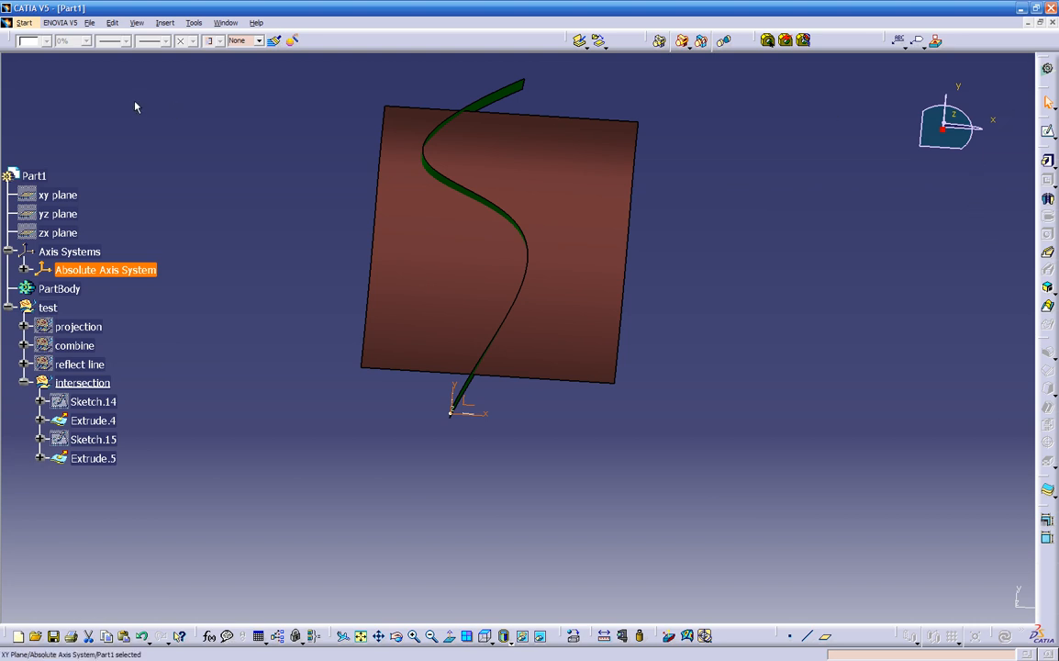
left_click(24, 23)
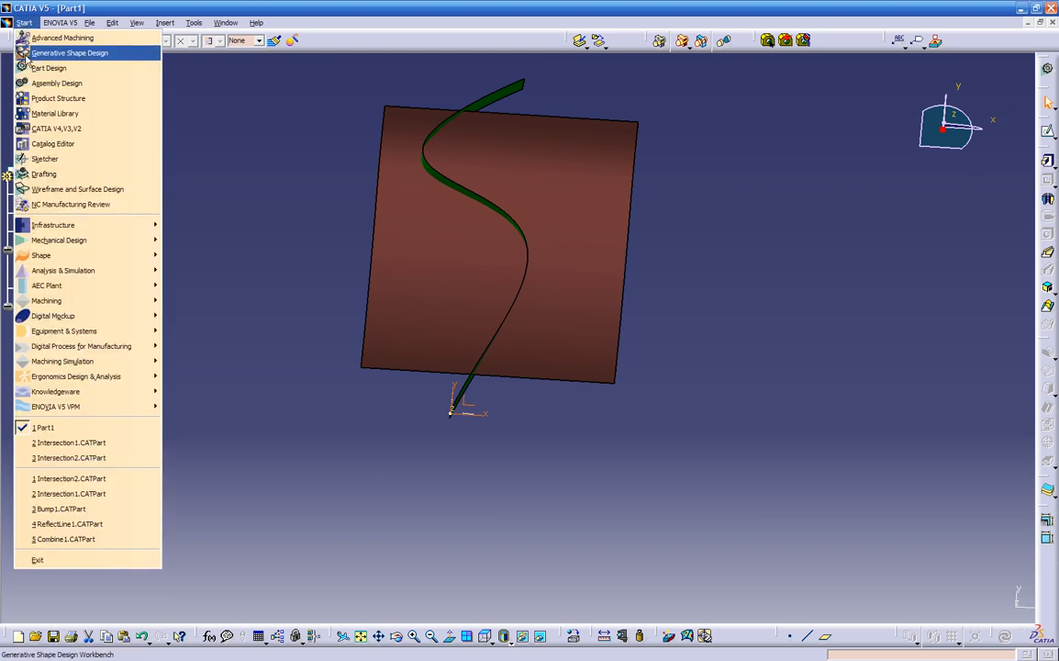
left_click(276, 83)
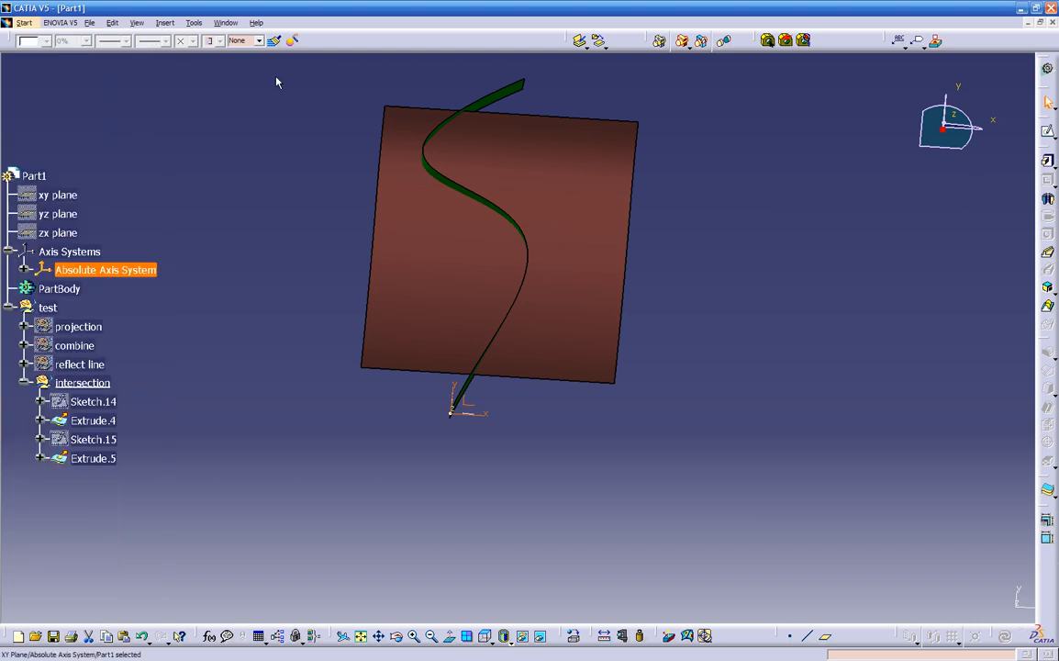
left_click(1049, 163)
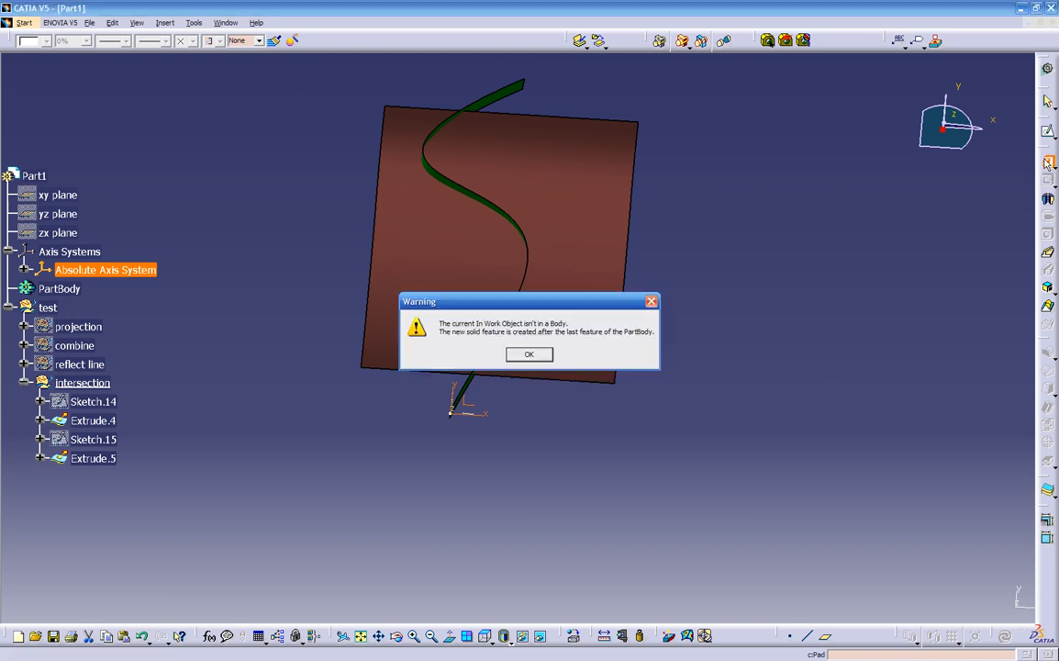
left_click(652, 303)
left_click(537, 352)
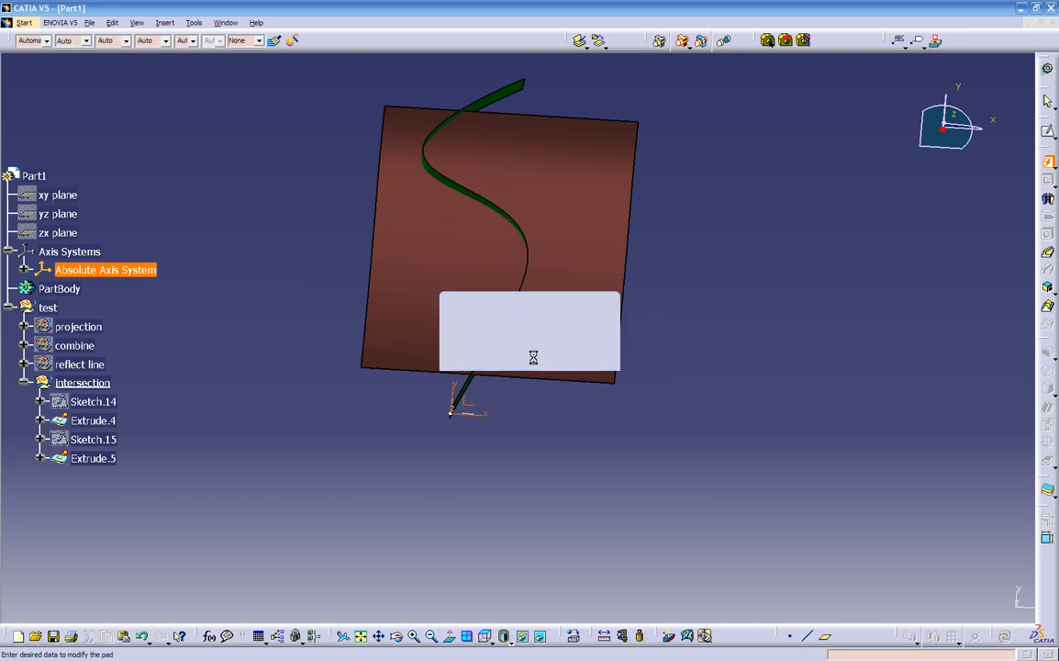
left_click(947, 602)
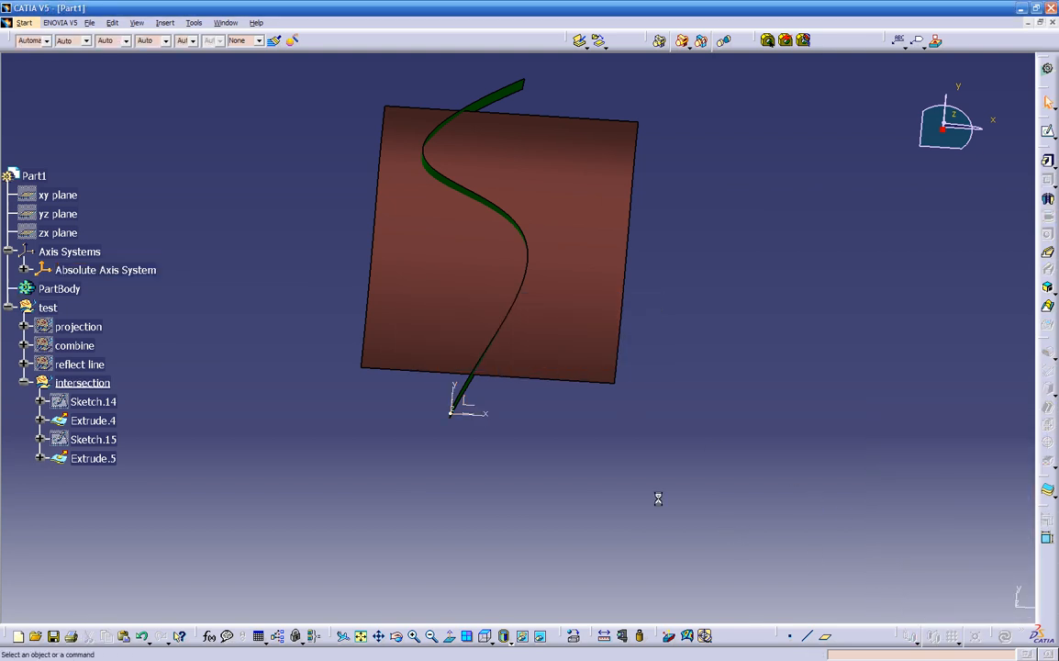
Define PartBody as the work object and start a pad with a new profile sketch on the axis system's XY plane.
right_click(58, 288)
left_click(101, 342)
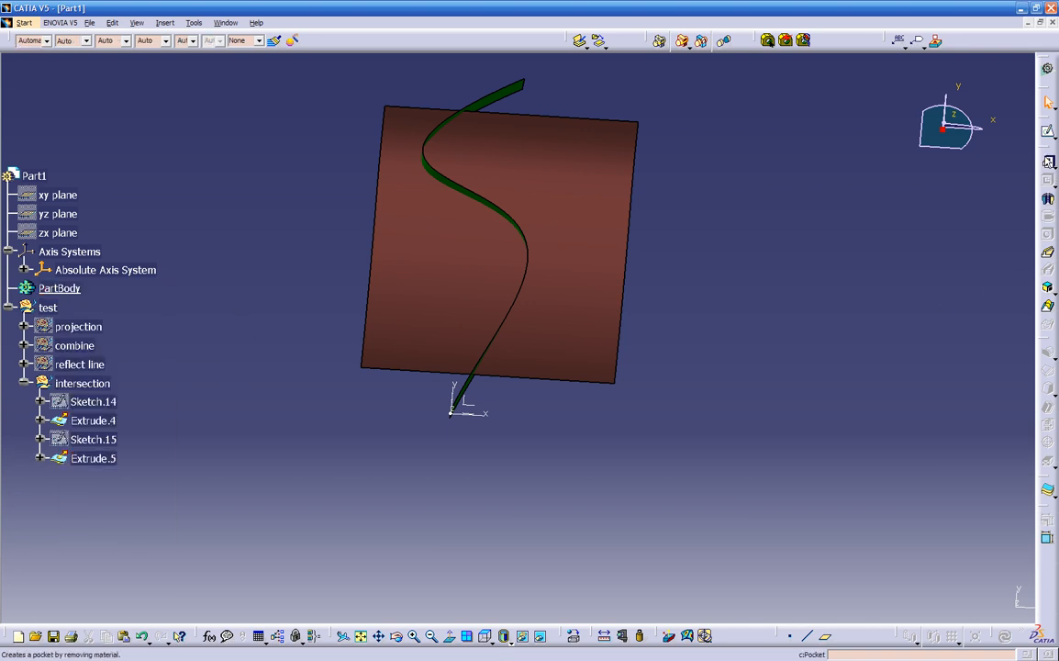
left_click(1048, 162)
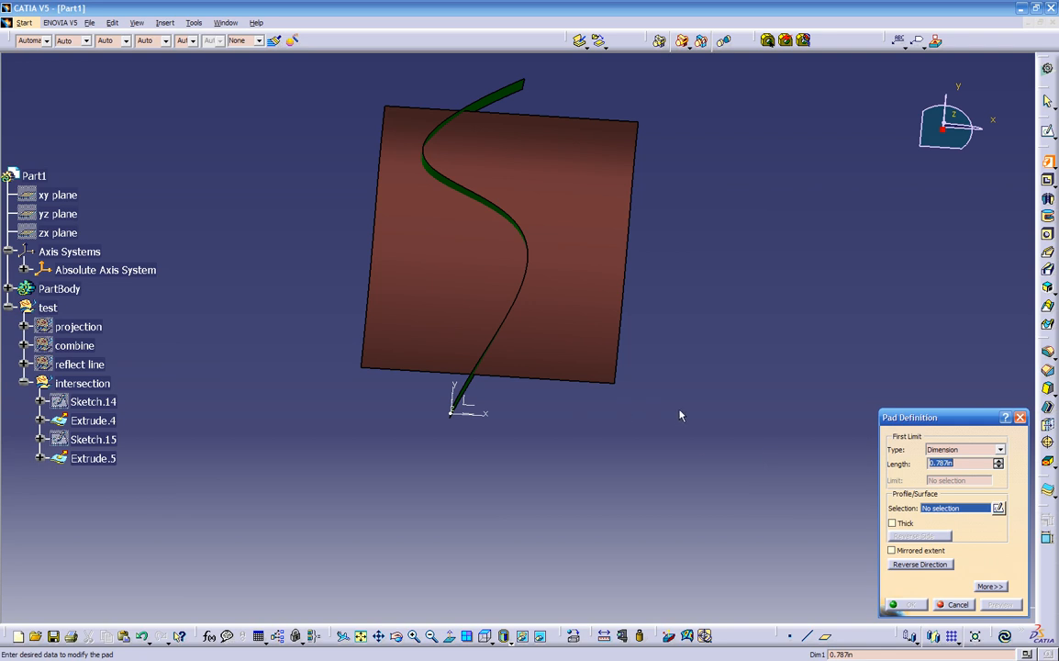
left_click(998, 510)
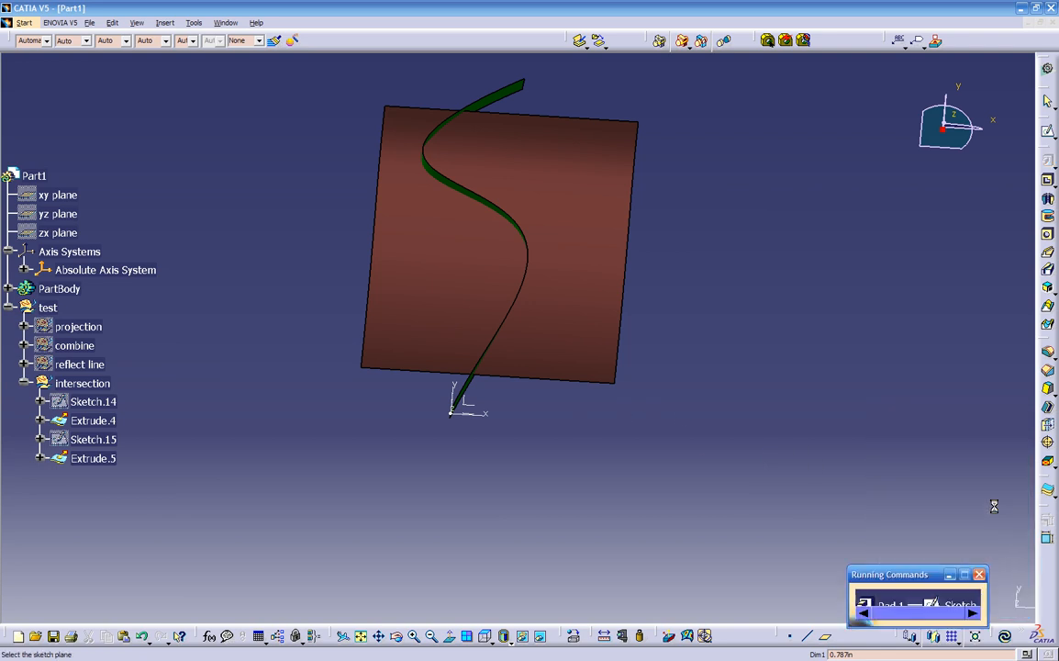
left_click(465, 405)
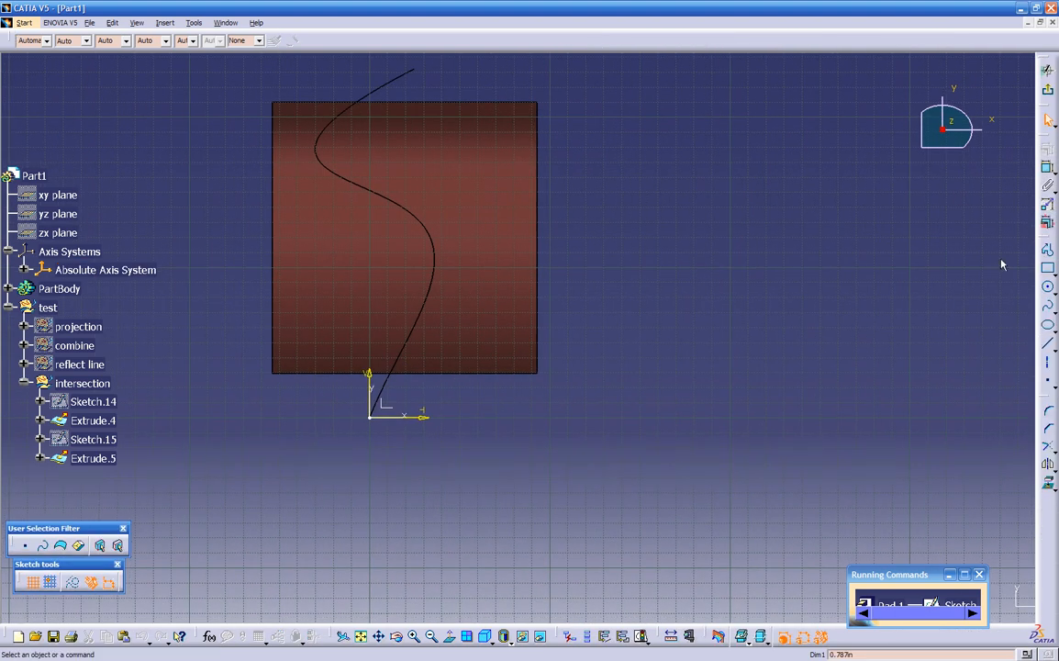
Sketch a narrow ellipse, major radius about 1.32 in and minor radius about 0.18 in, and move it over the brown surface's front edge.
left_click(1048, 271)
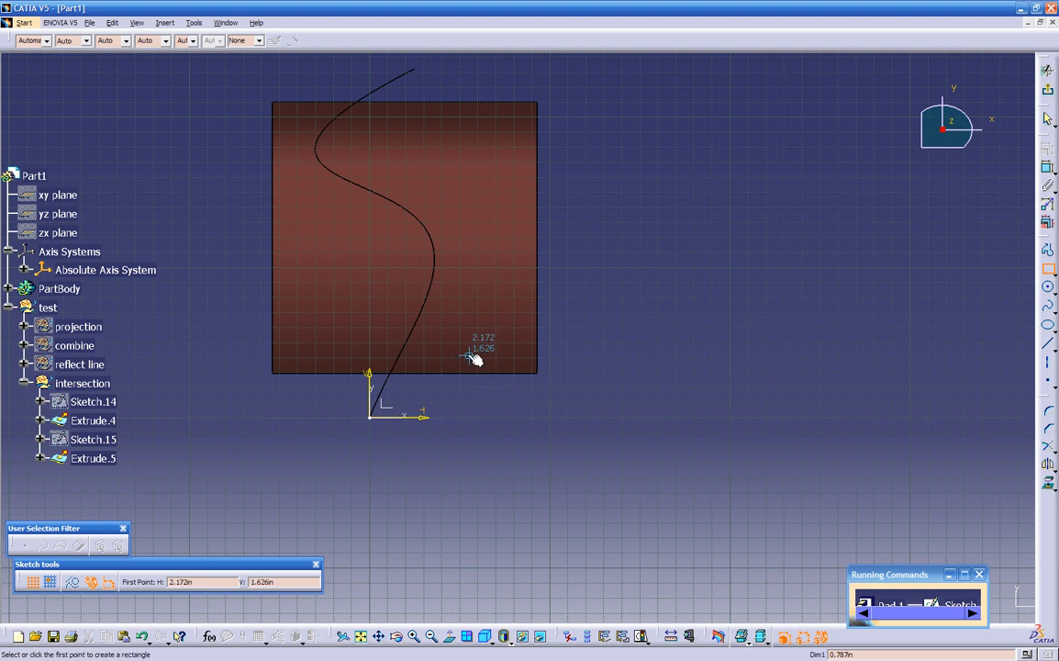
left_click(1047, 325)
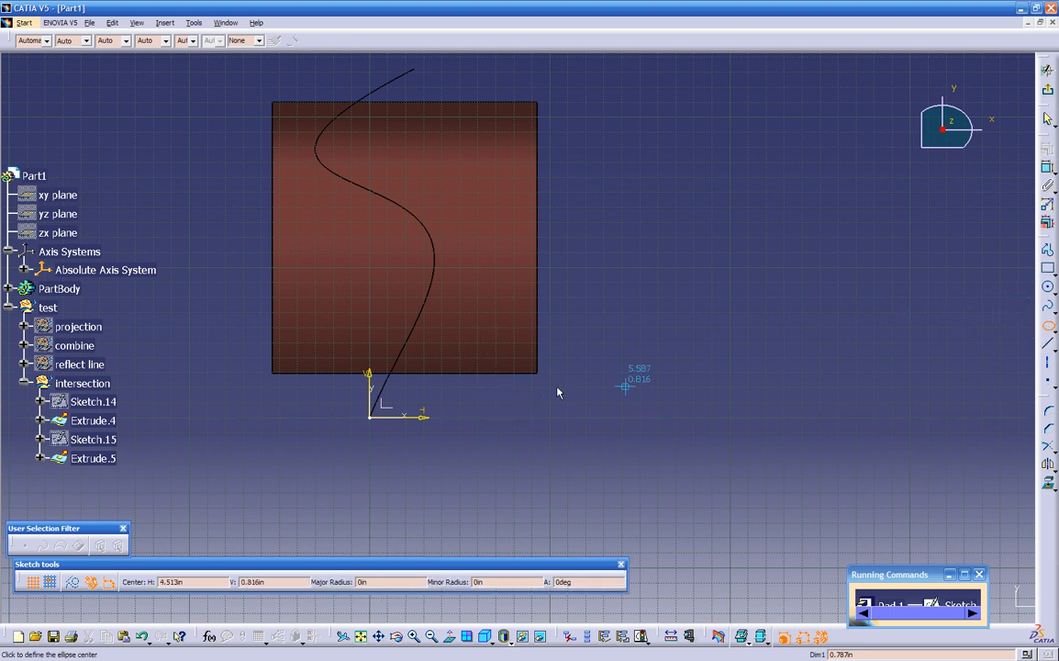
left_click(491, 414)
left_click(492, 364)
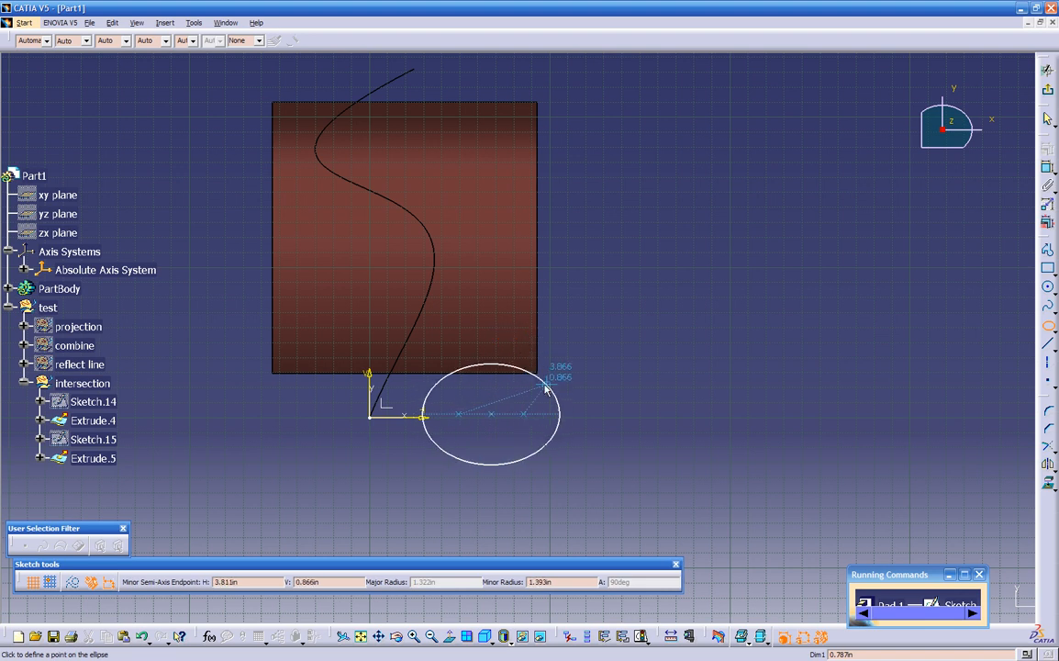
left_click(501, 397)
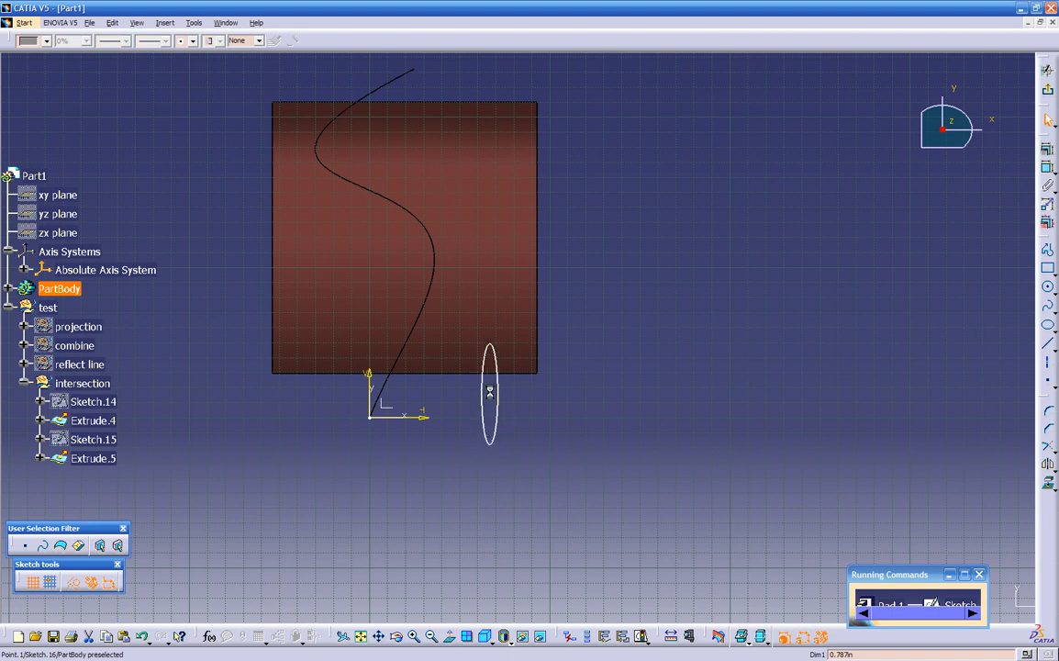
left_click_drag(485, 432, 484, 367)
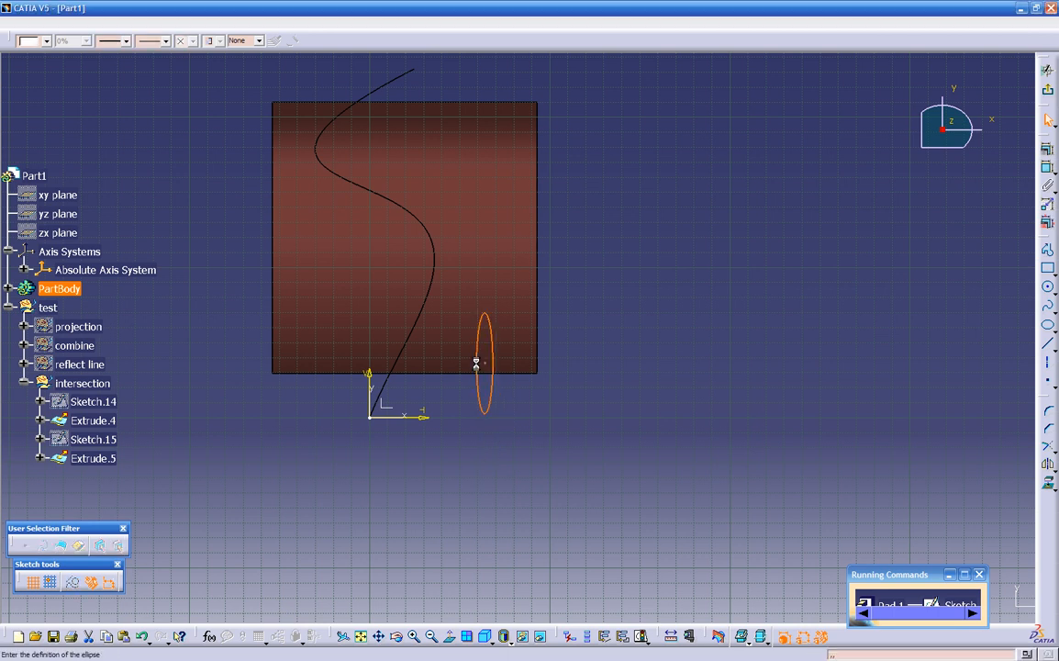
Set the ellipse's major radius to 1.5 in and enlarge its minor radius.
double_click(475, 363)
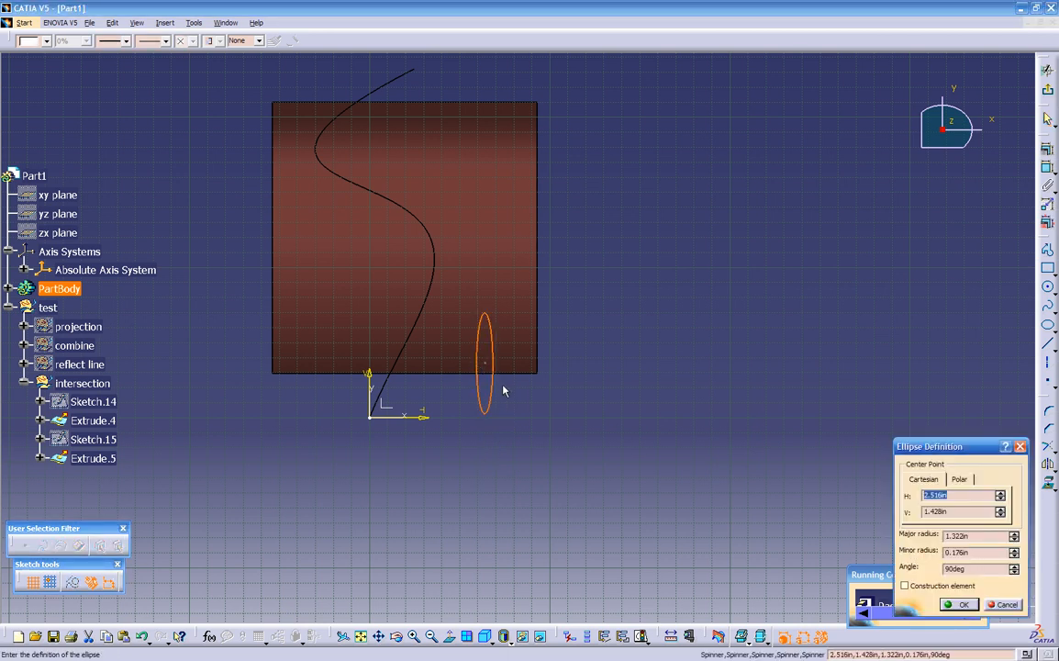
double_click(977, 535)
type("1.5")
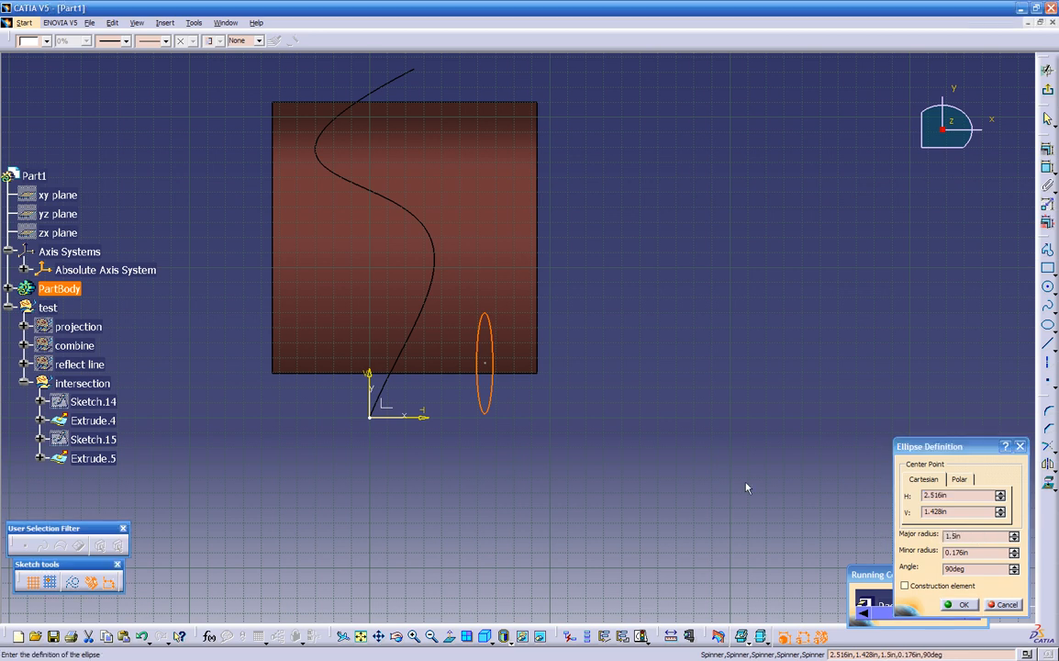
left_click(955, 604)
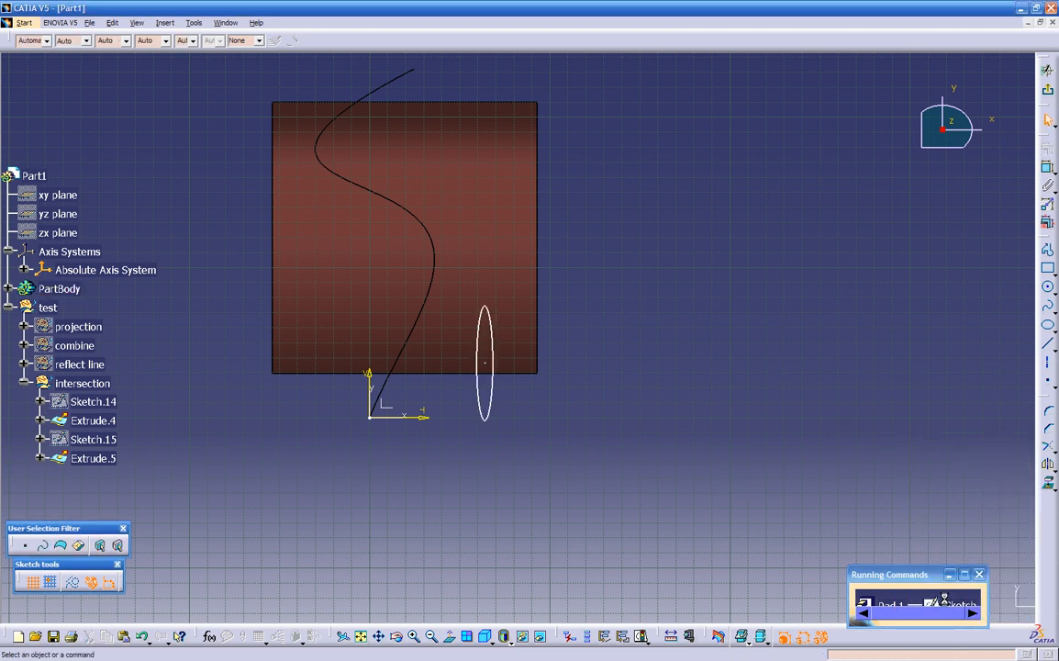
double_click(492, 364)
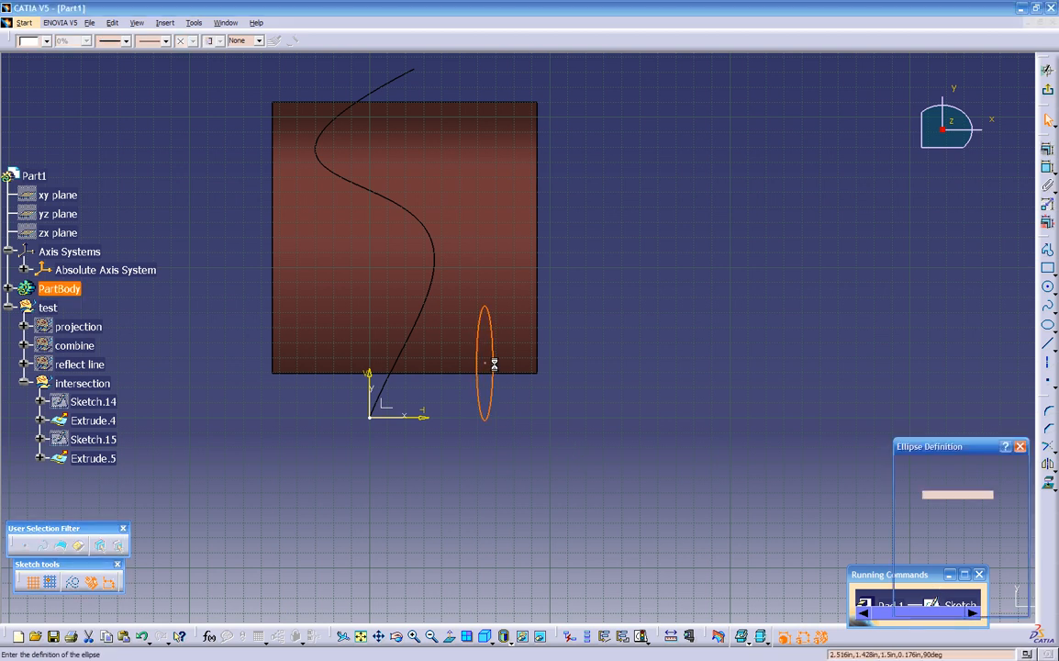
double_click(974, 552)
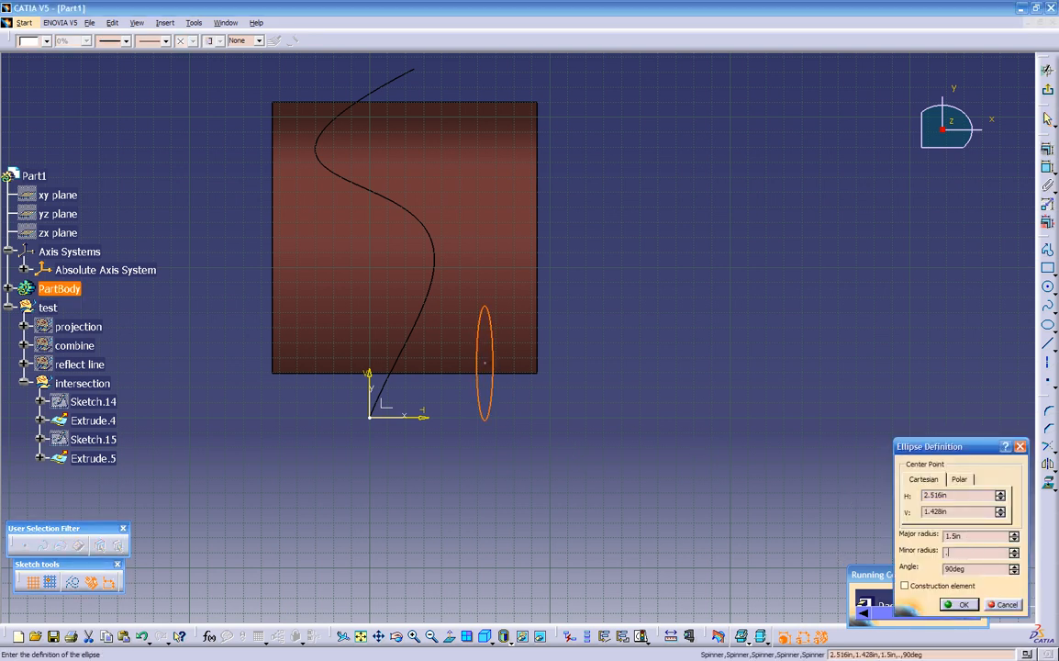
left_click(961, 604)
Exit the sketch and pad the elliptical profile with a first limit of 1 in and a second limit of 1 in.
mouse_move(528, 503)
middle_mouse_down()
mouse_move(449, 404)
mouse_move(461, 217)
middle_mouse_up()
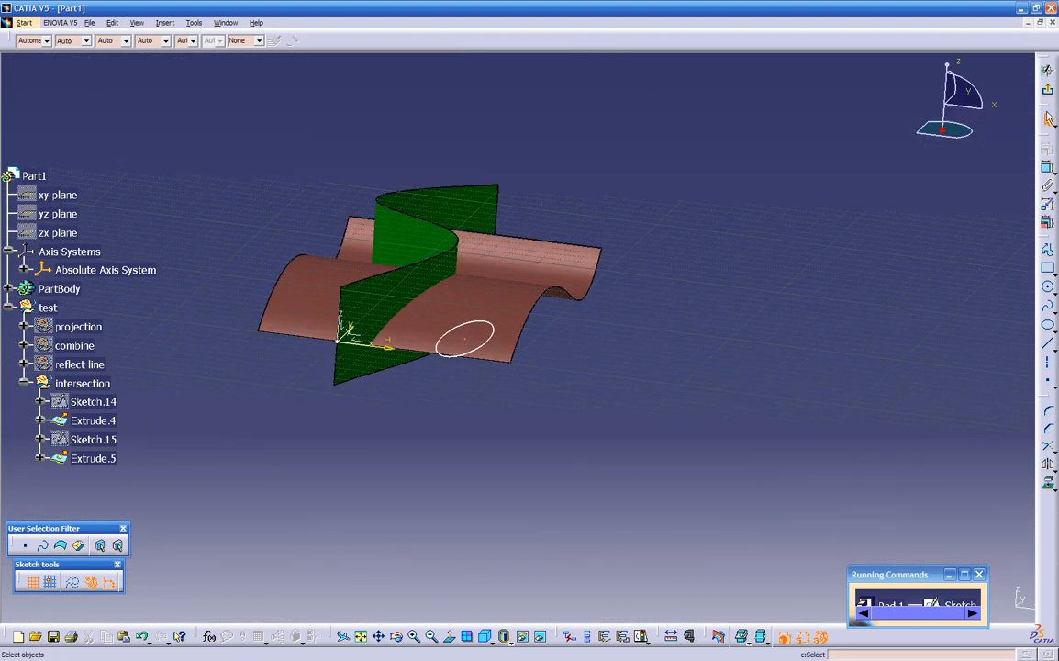
left_click(1048, 95)
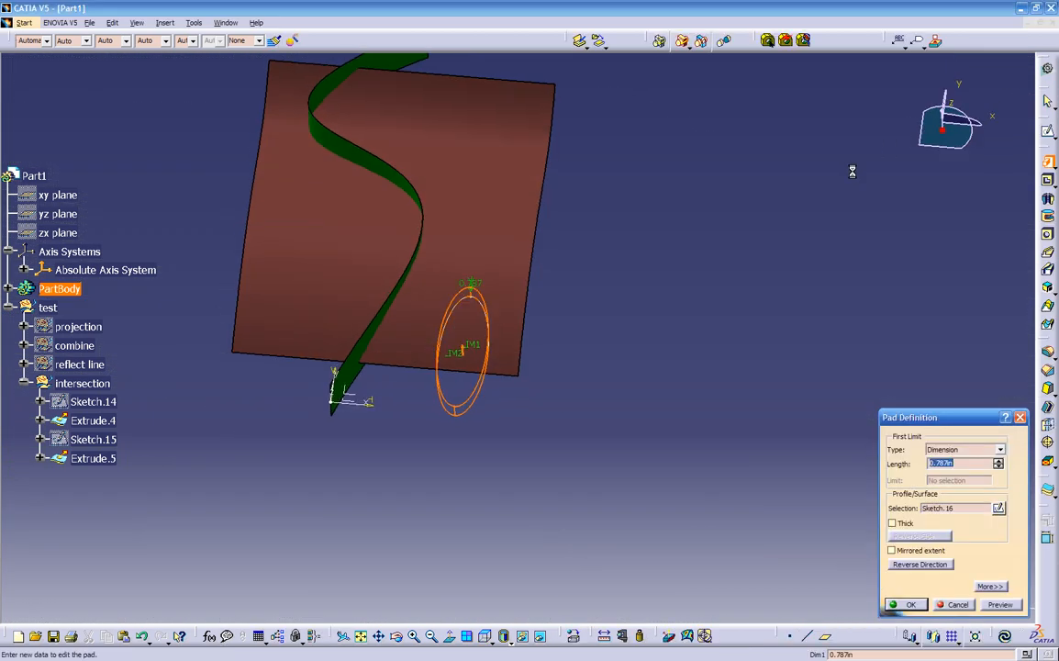
middle_click_drag(711, 497, 674, 494)
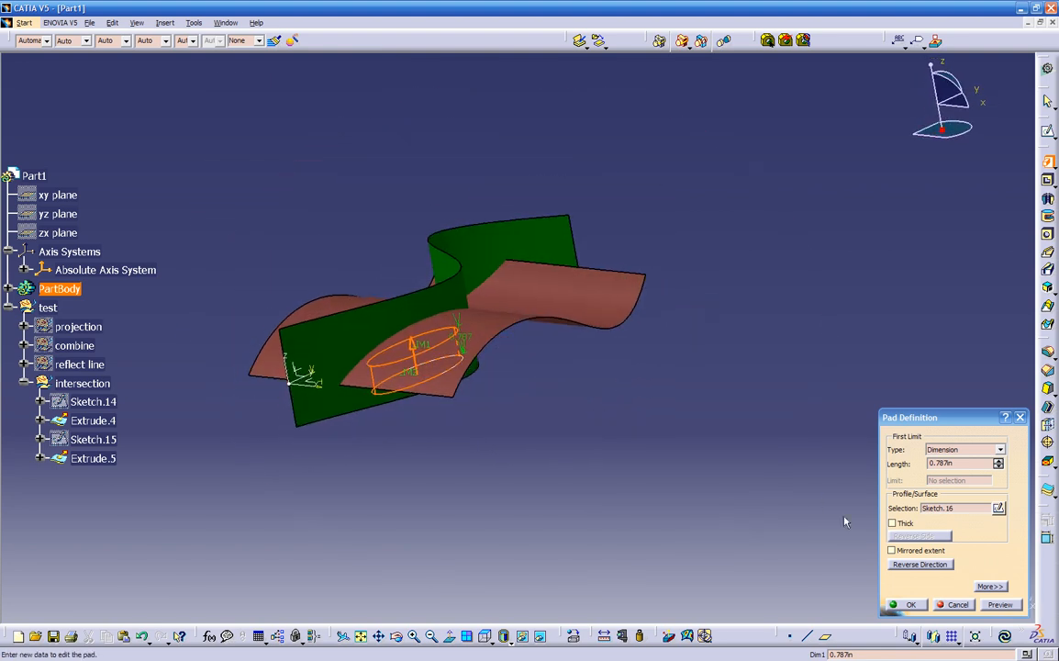
left_click(989, 587)
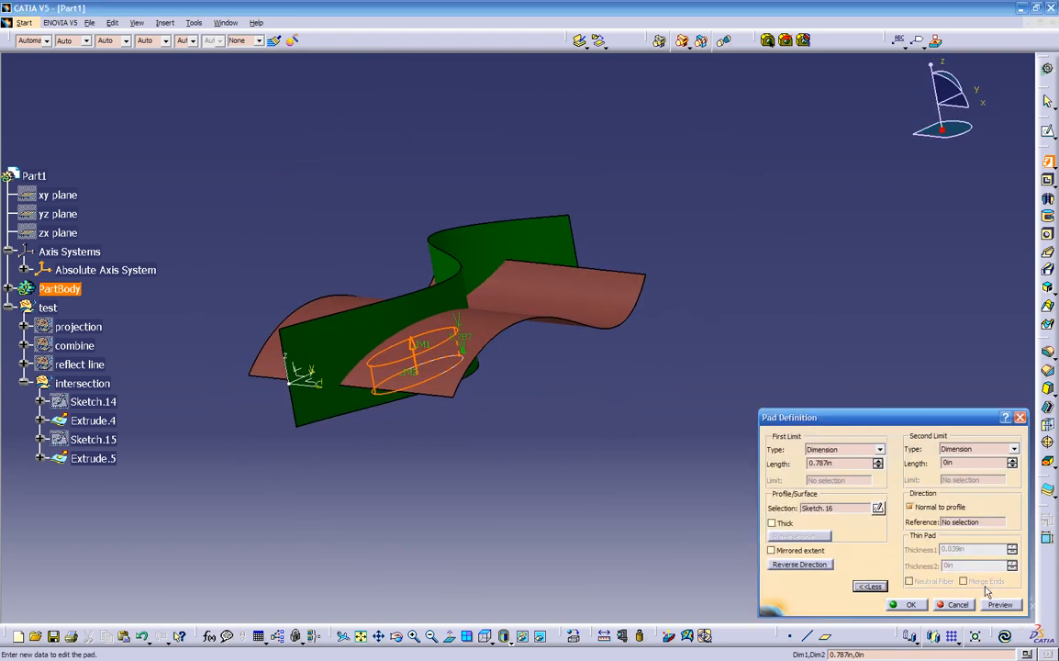
left_click_drag(853, 465, 758, 467)
type("1")
left_click_drag(963, 464, 780, 466)
type("1")
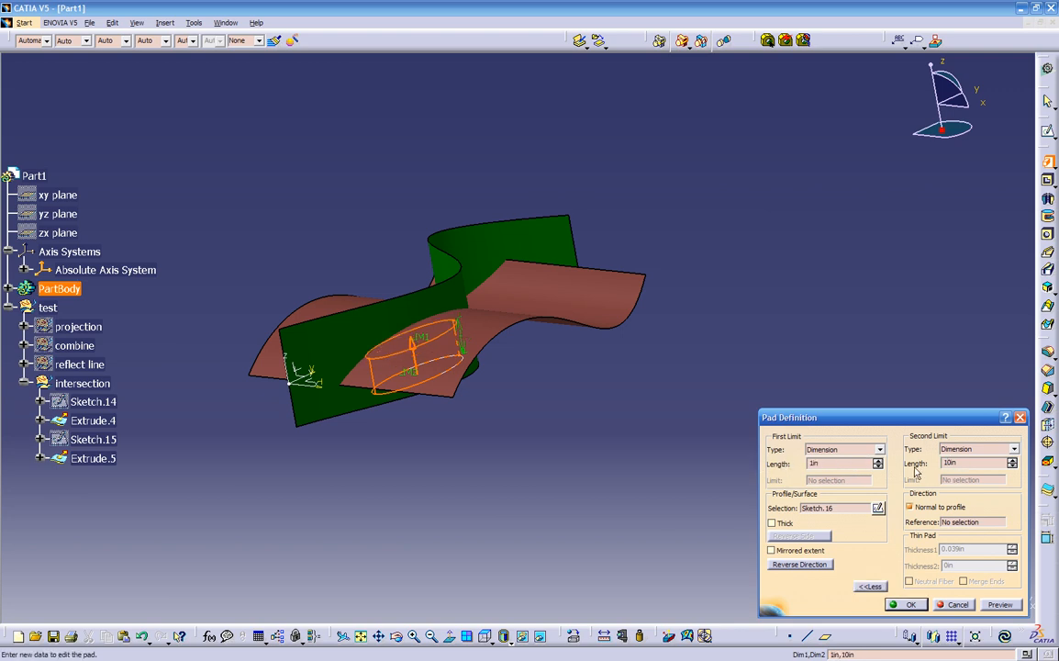
middle_click_drag(547, 417, 707, 543)
left_click(911, 606)
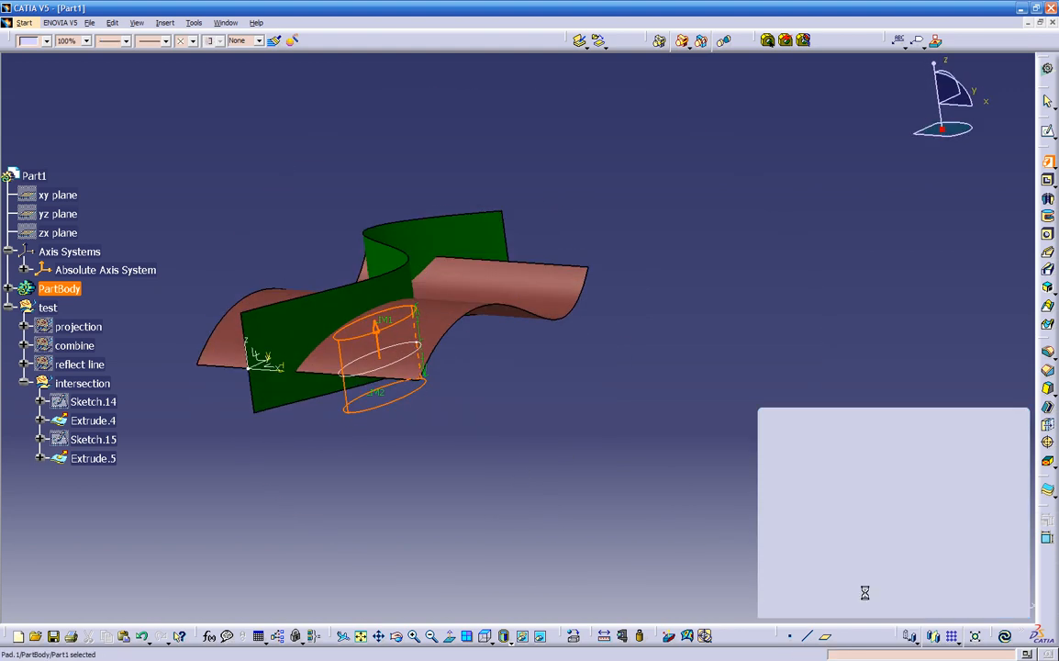
Switch to the Generative Shape Design workbench.
middle_click_drag(595, 480, 503, 515)
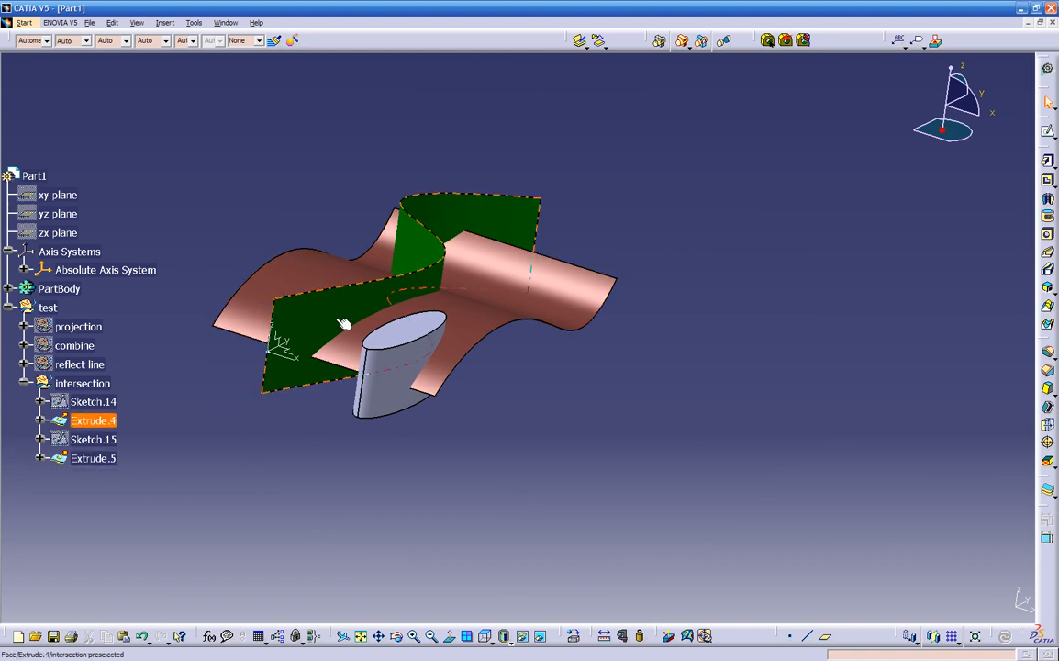
middle_click_drag(588, 489, 584, 395)
middle_click_drag(660, 375, 600, 440)
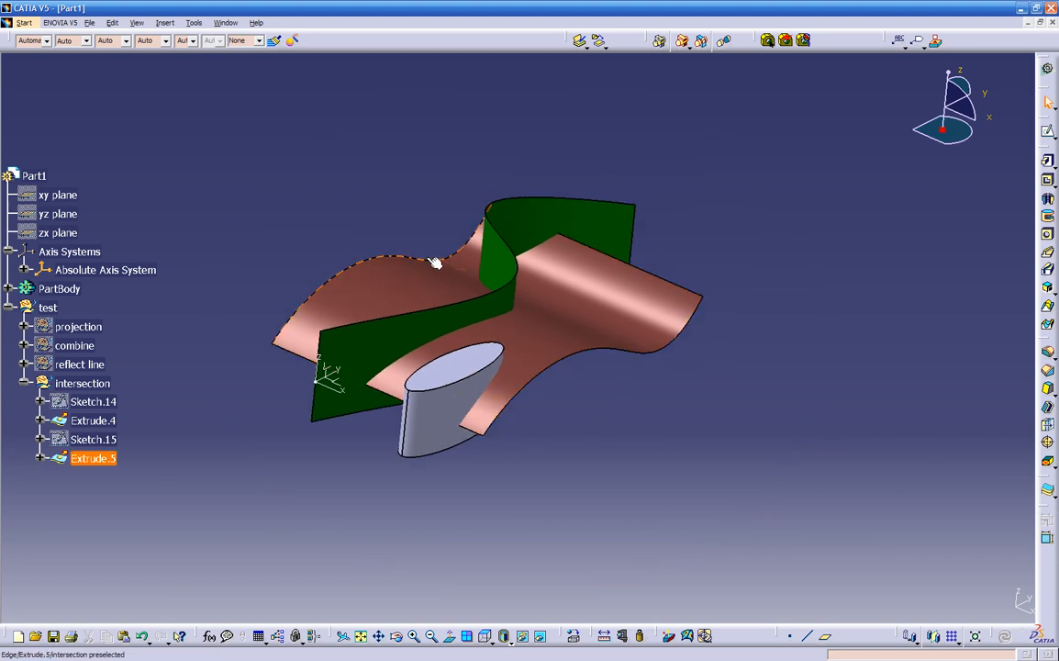
left_click(1048, 72)
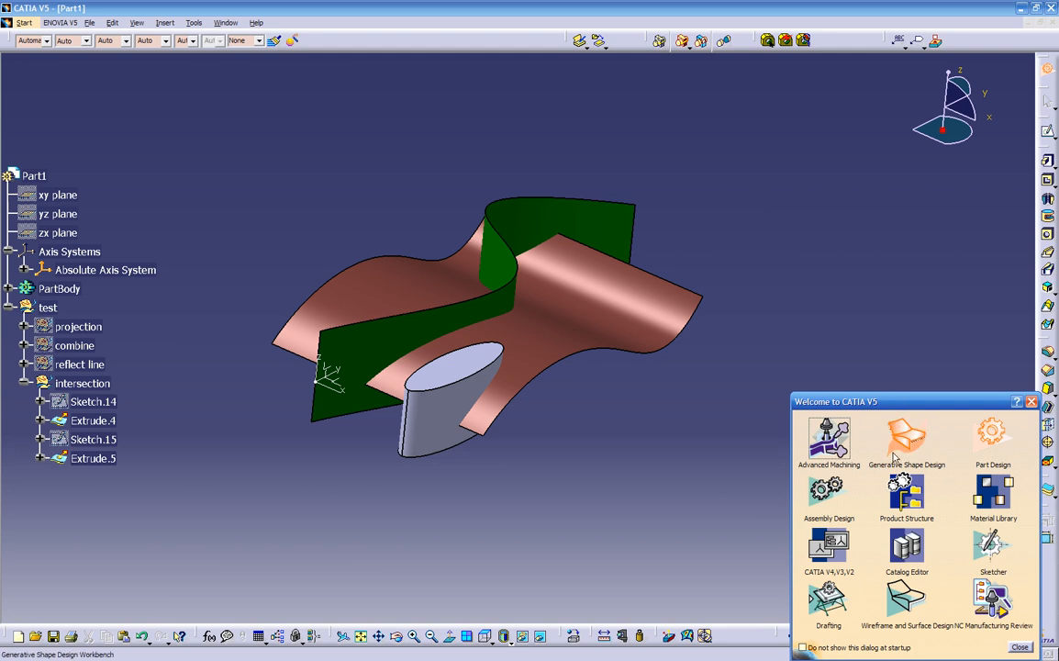
left_click(899, 444)
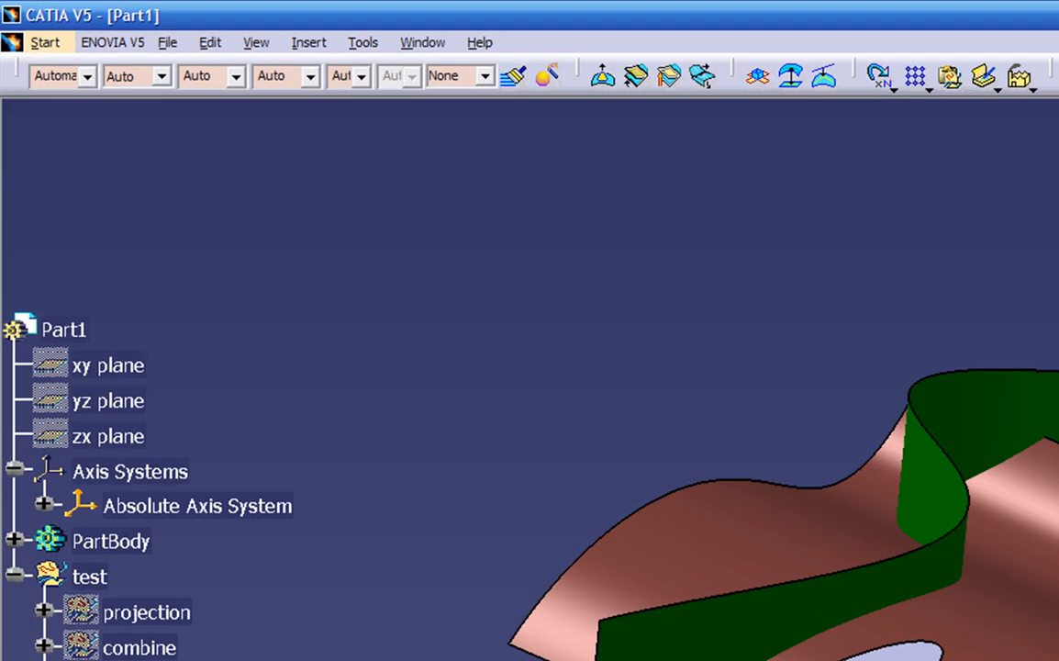
Switch to another workbench and return to Generative Shape Design.
left_click(68, 62)
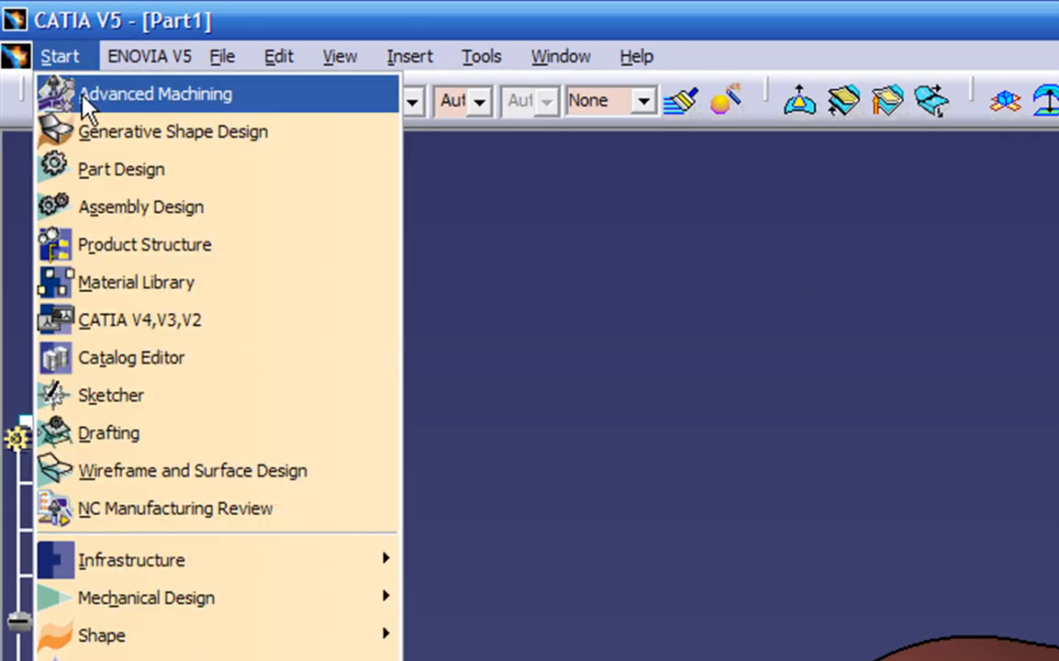
left_click(84, 115)
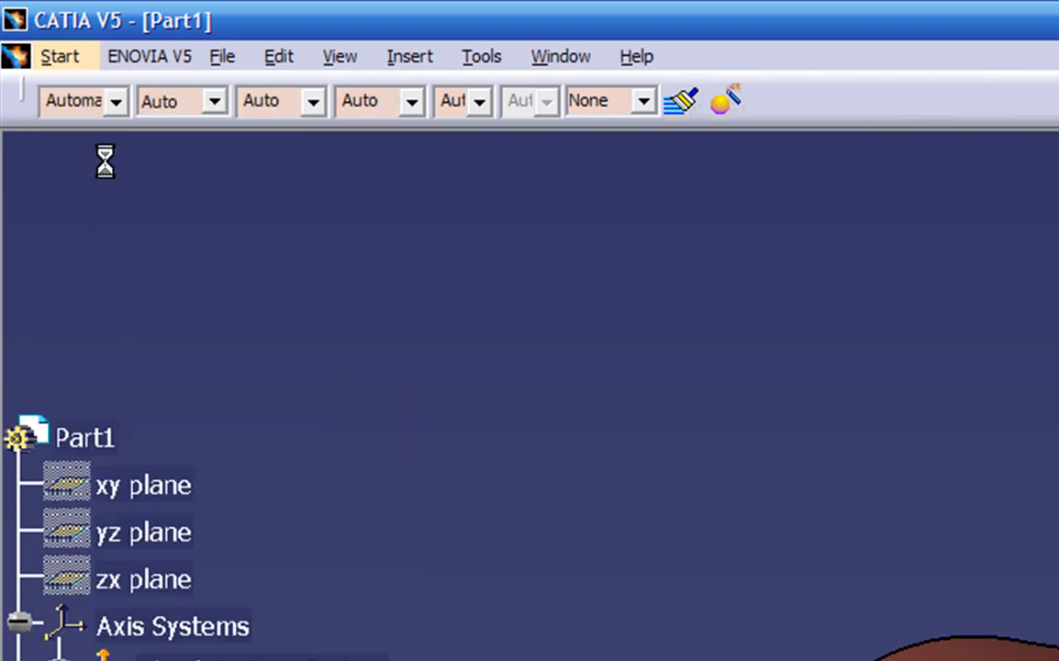
left_click(71, 60)
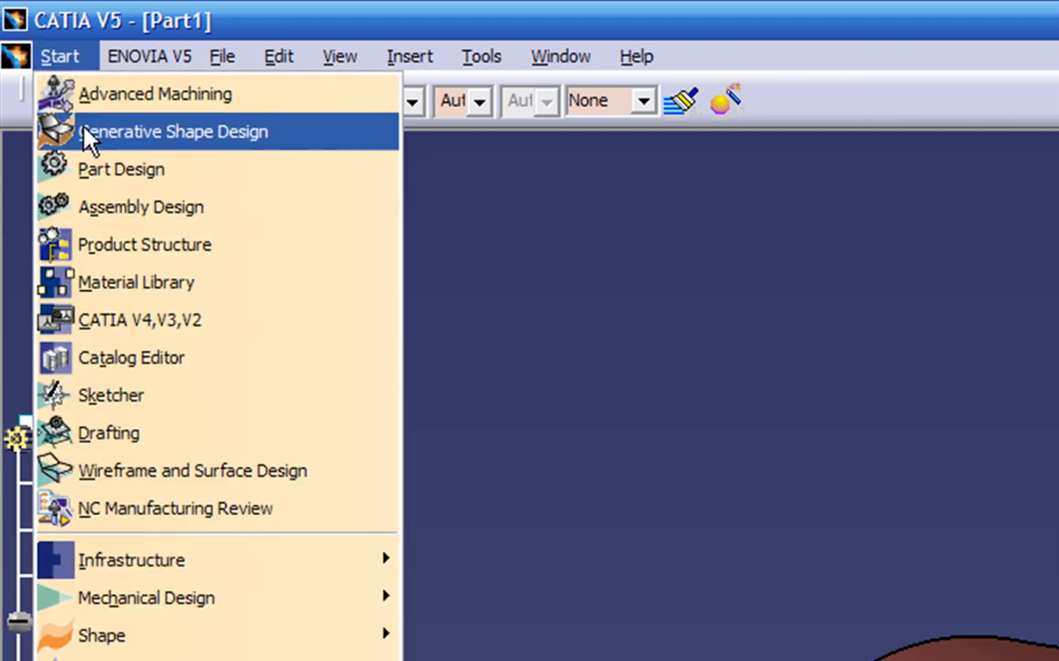
left_click(77, 114)
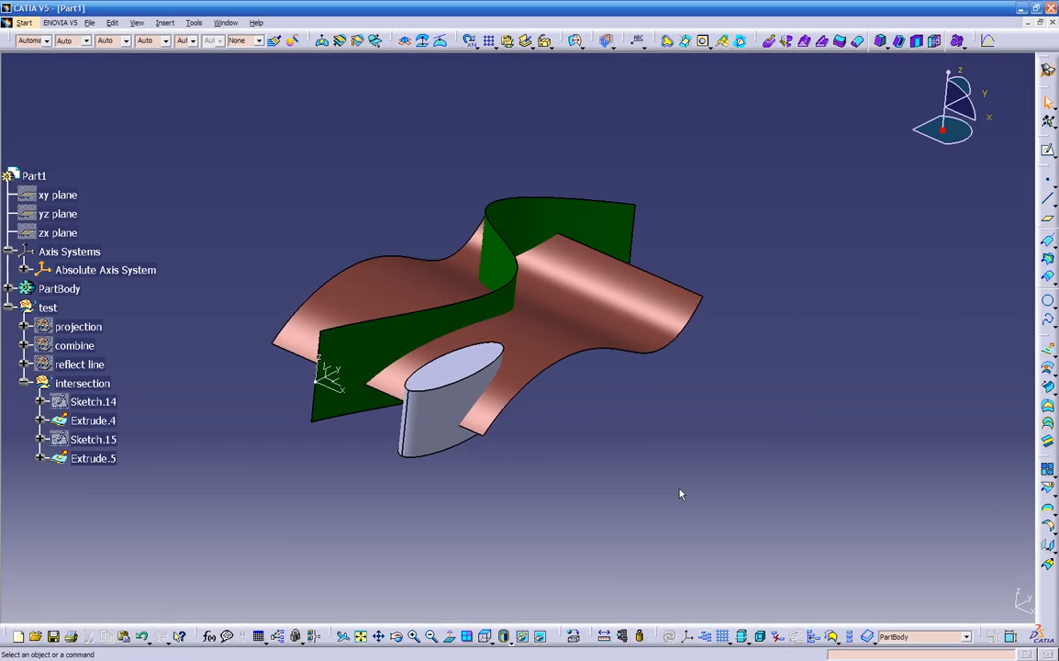
Preview an intersection with the brown surface as first element and the green surface as second element.
middle_click_drag(661, 457, 591, 397)
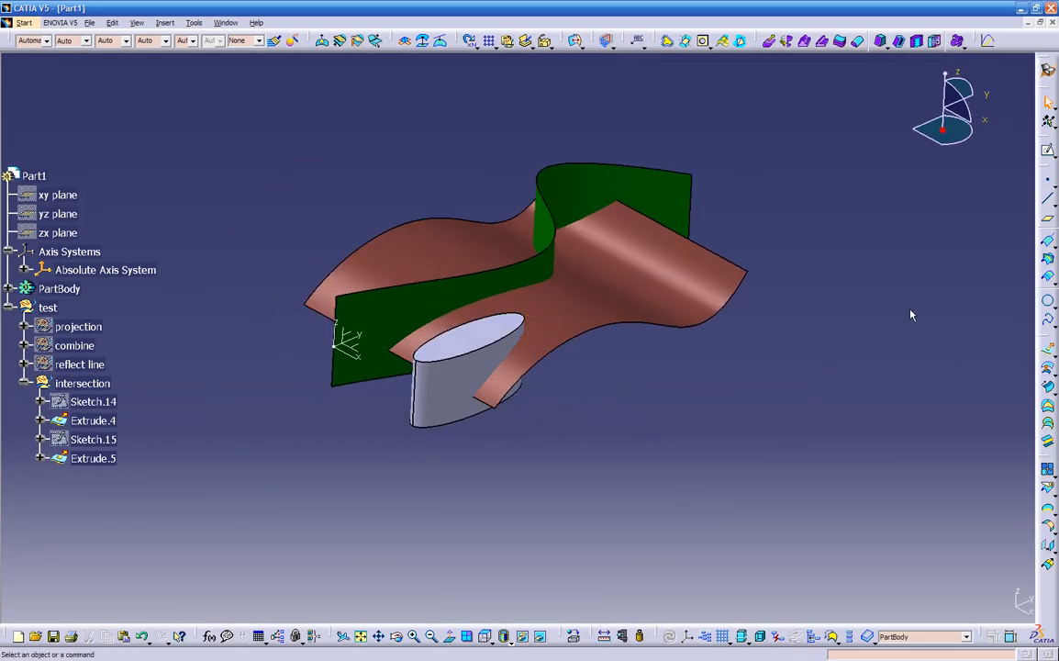
left_click(1048, 263)
middle_click_drag(636, 393, 613, 411)
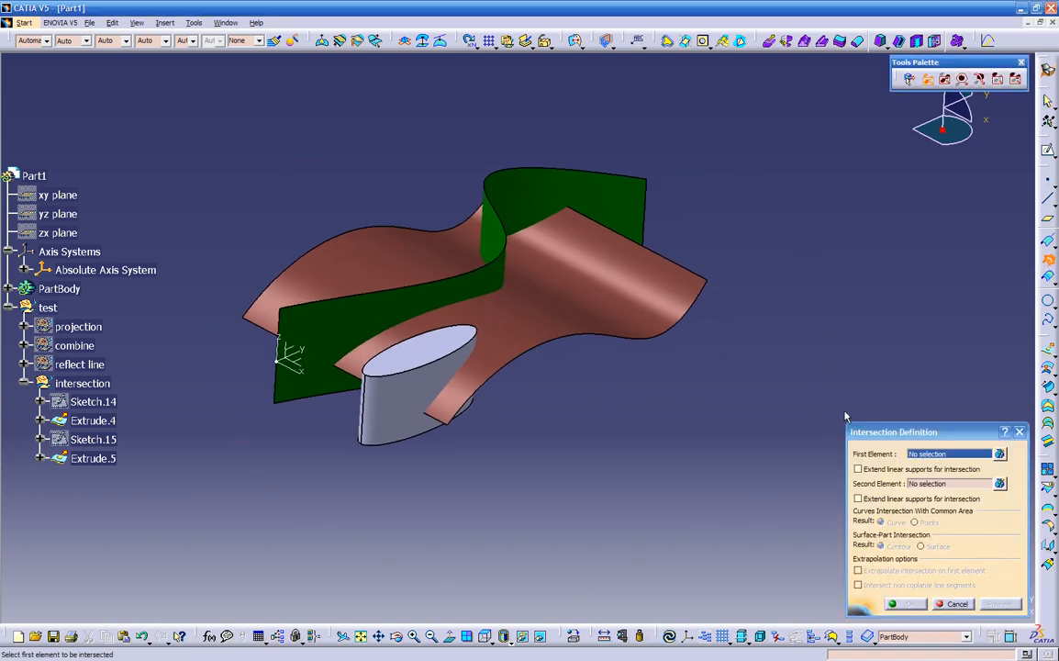
left_click(570, 297)
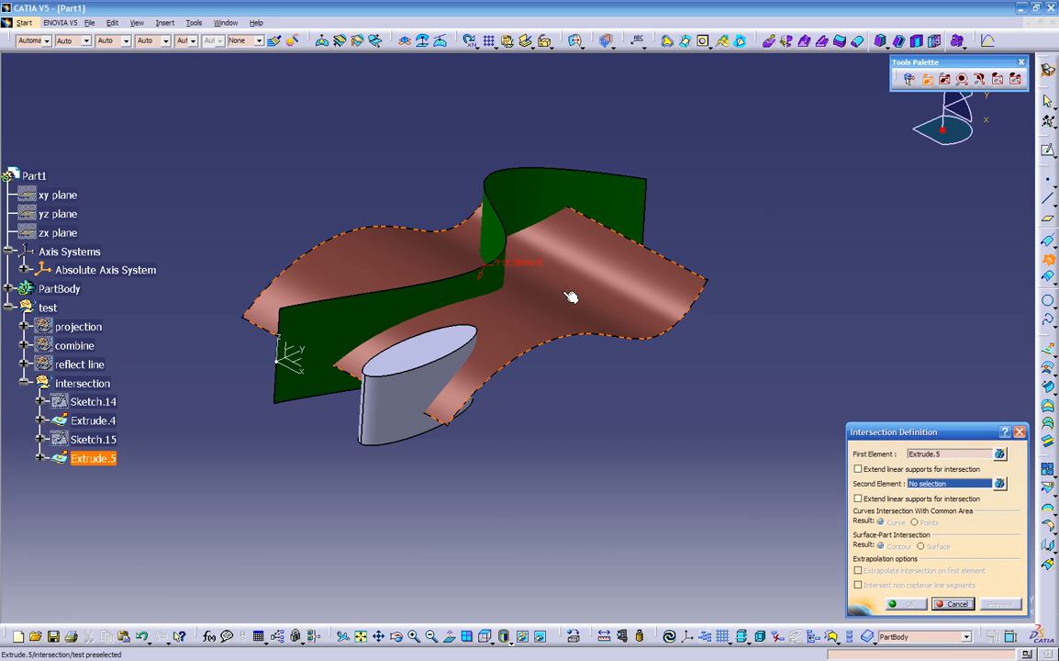
left_click(569, 202)
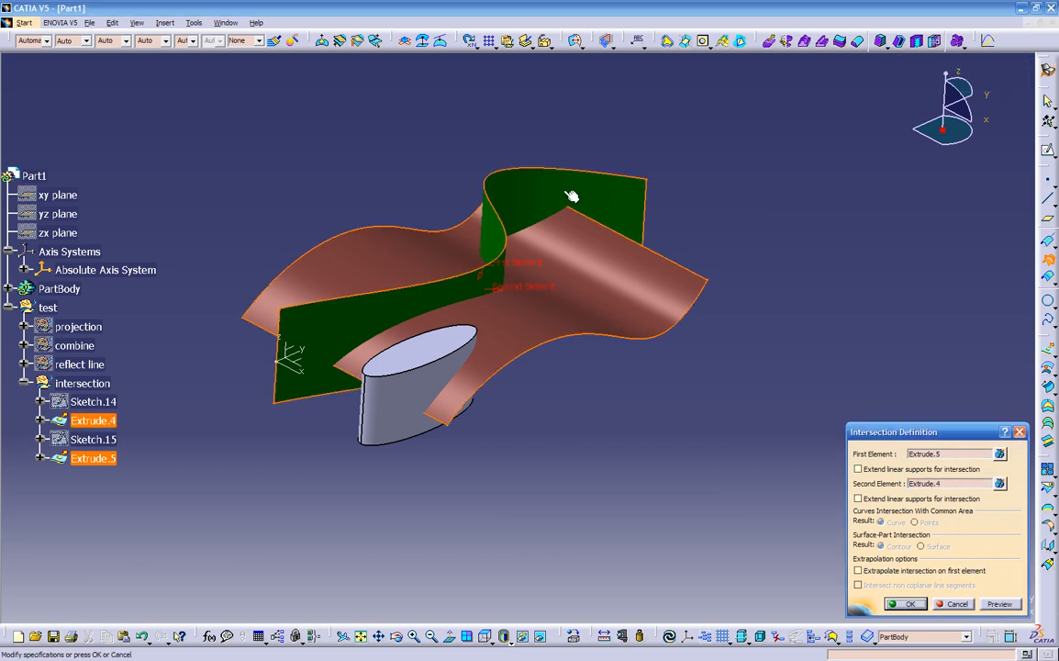
mouse_move(597, 396)
middle_mouse_down()
mouse_move(608, 383)
mouse_move(607, 395)
middle_mouse_up()
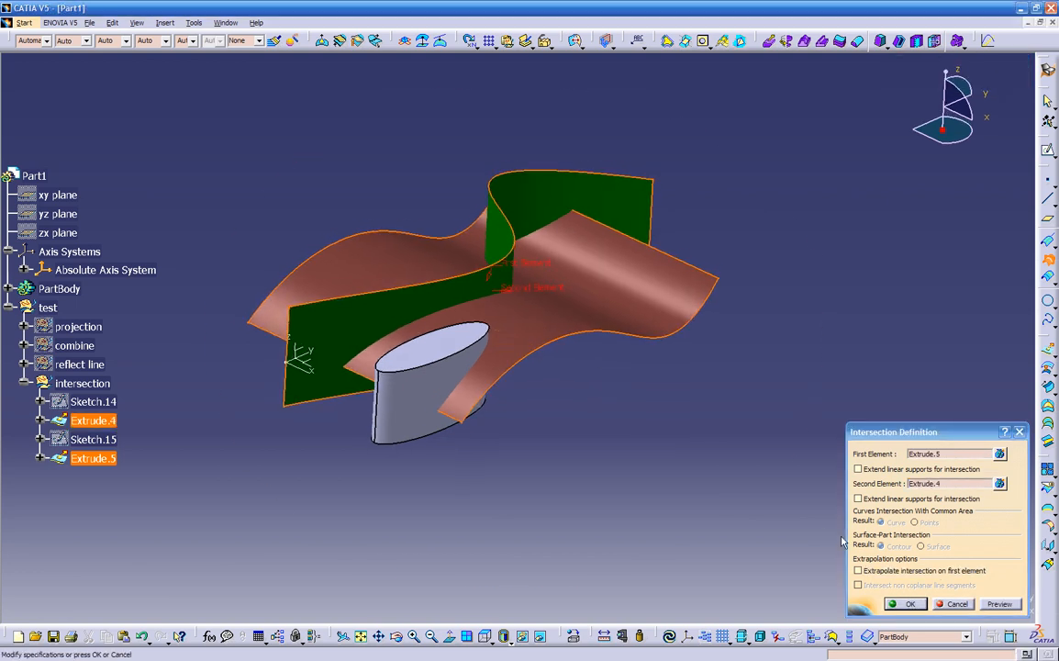
left_click(998, 604)
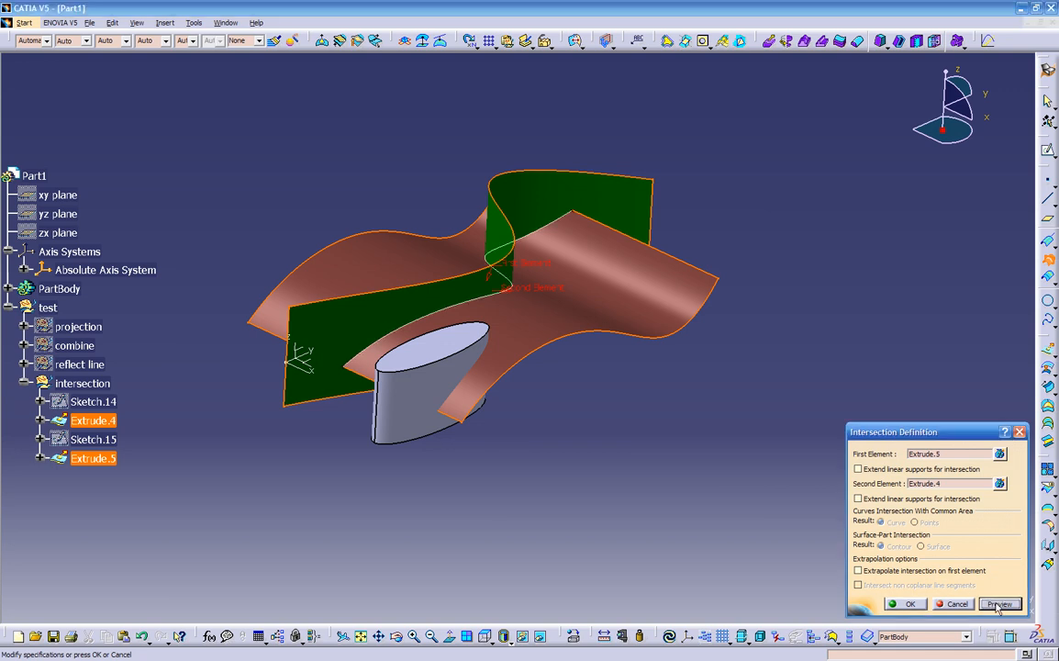
Preview the intersection with extrapolation on the first element enabled, and cancel the definition.
middle_click_drag(679, 477, 615, 289)
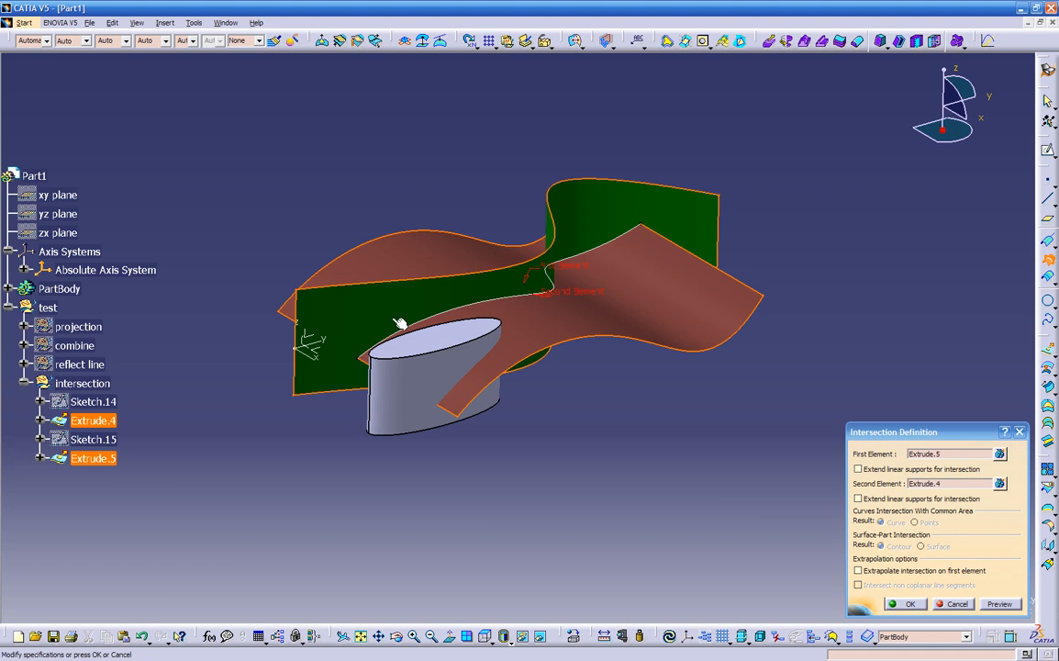
middle_click_drag(556, 360, 781, 551)
left_click(869, 571)
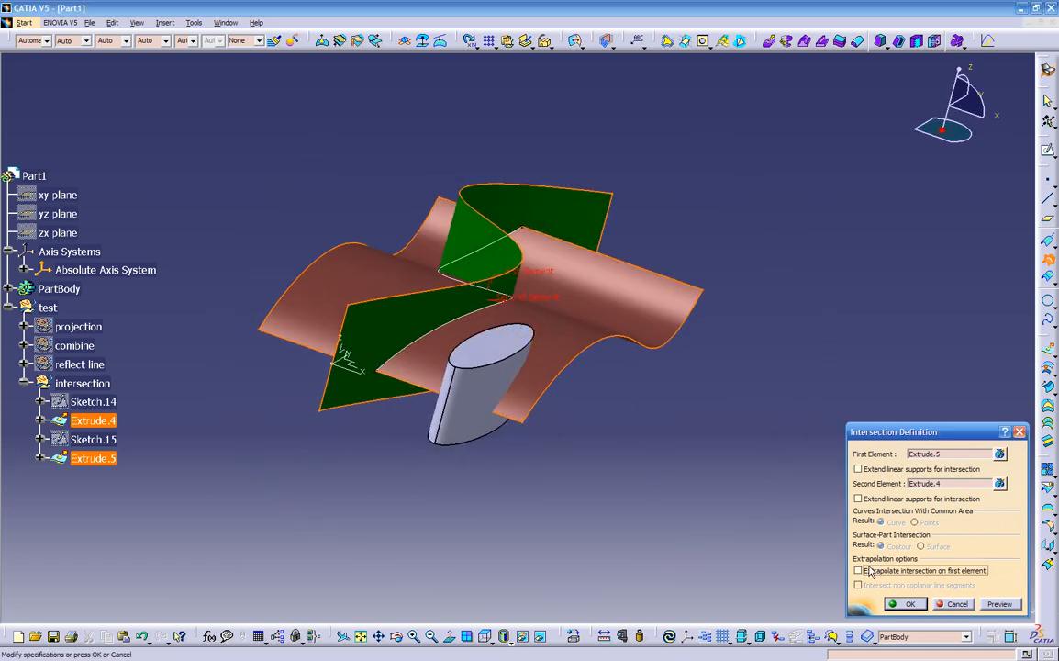
left_click(991, 605)
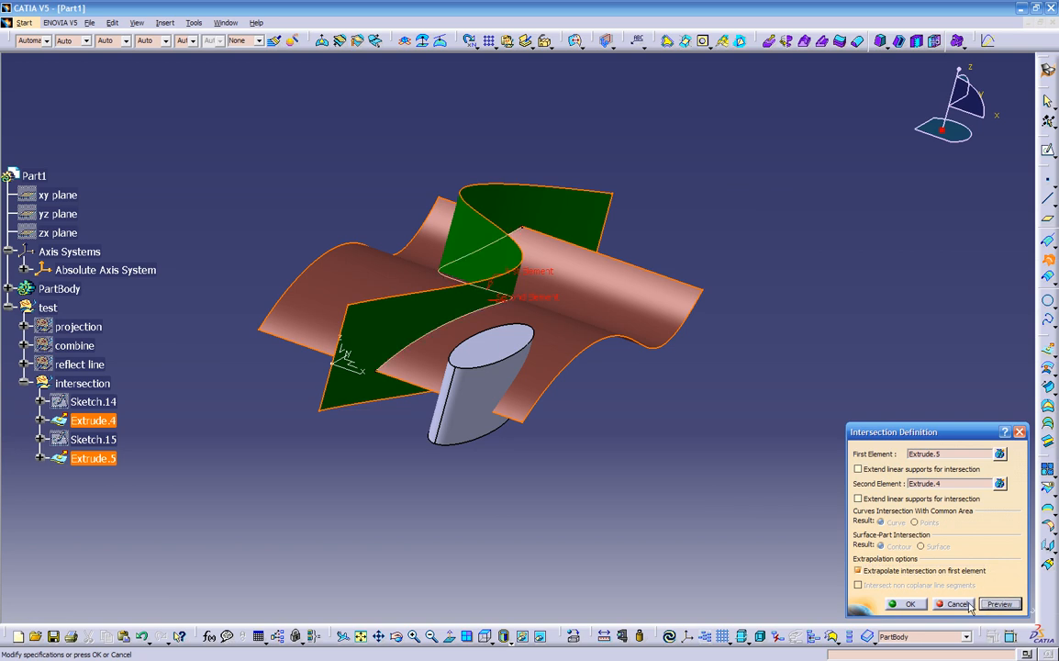
left_click(957, 604)
Preview an intersection with the green surface as first element and the brown surface as second element.
middle_click_drag(667, 401, 670, 372)
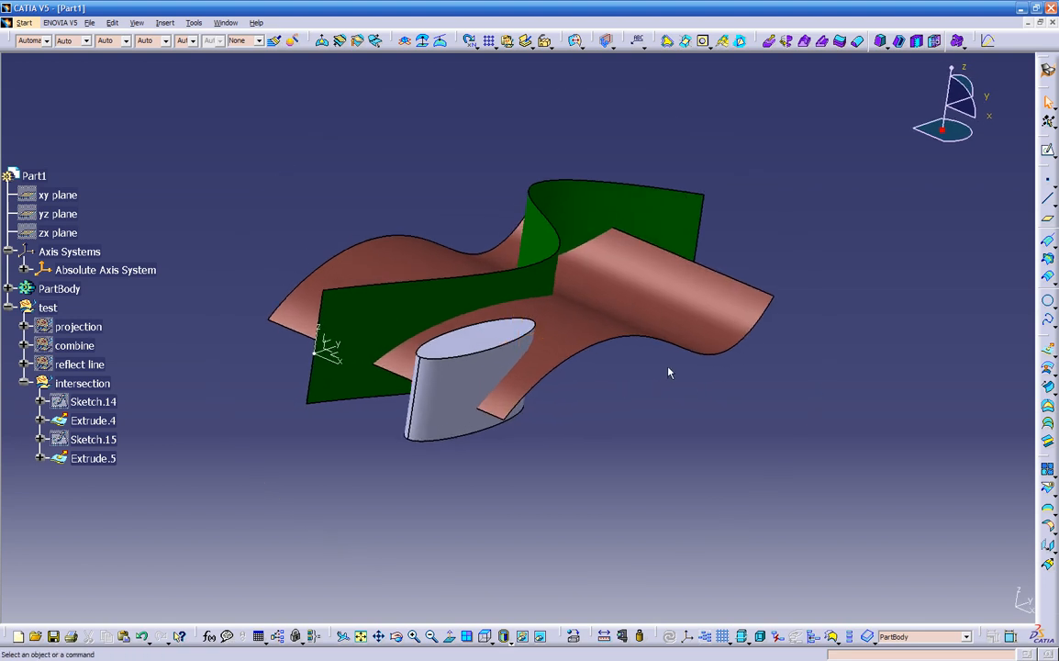
left_click(1048, 262)
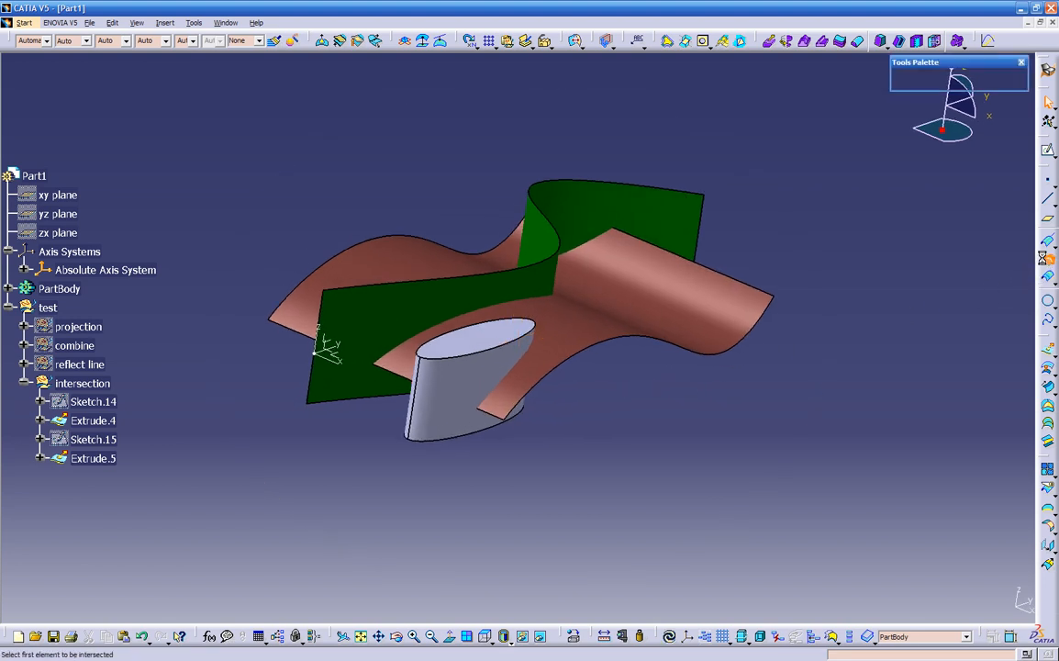
left_click(662, 224)
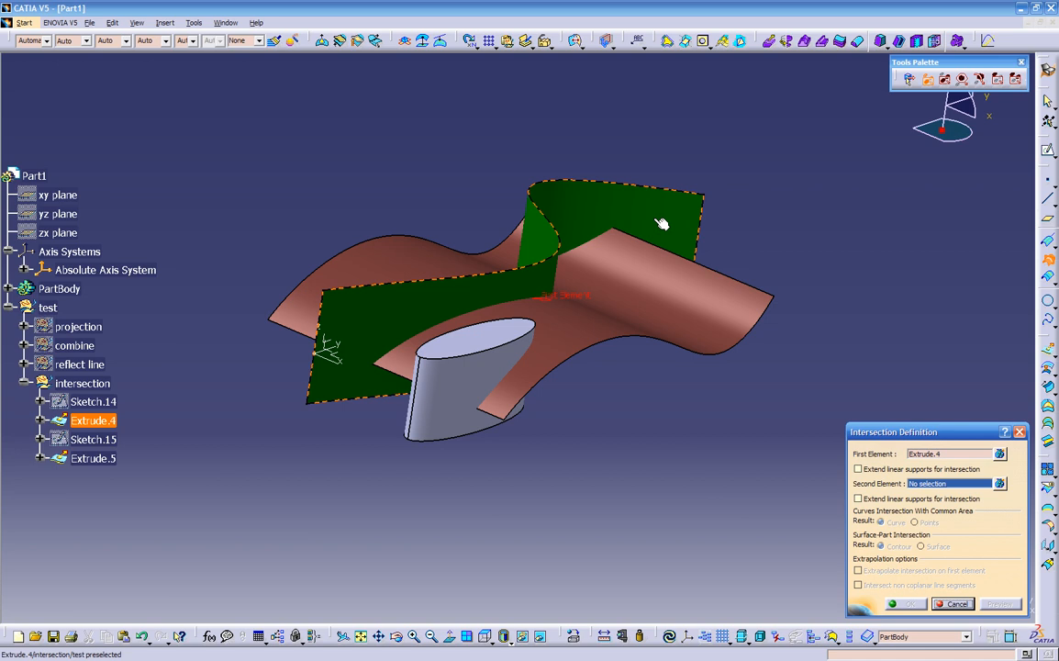
left_click(653, 270)
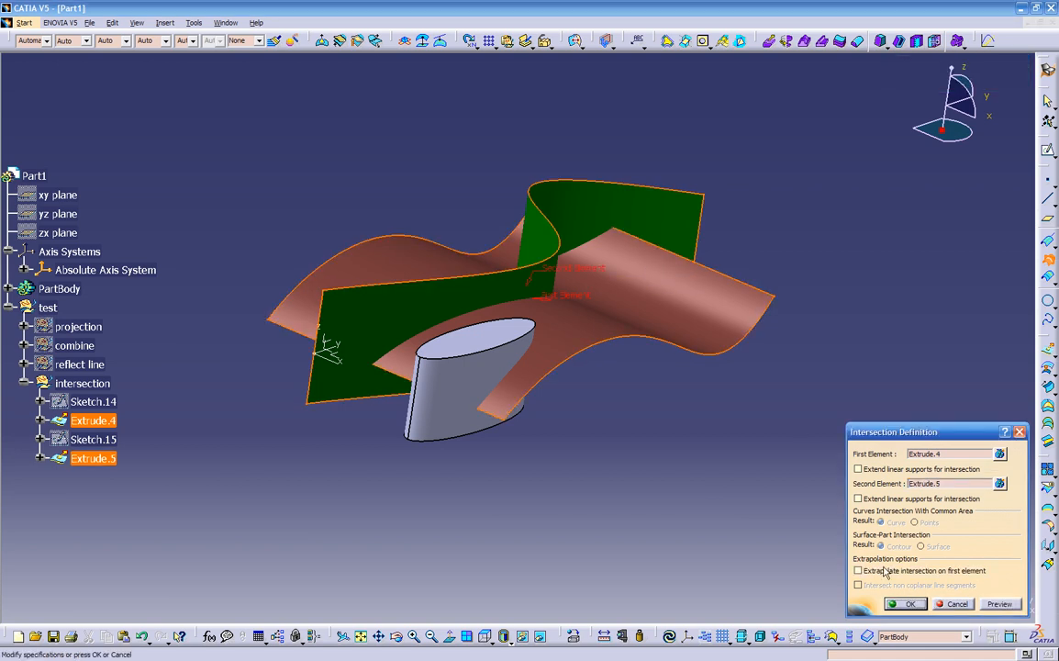
left_click(1000, 604)
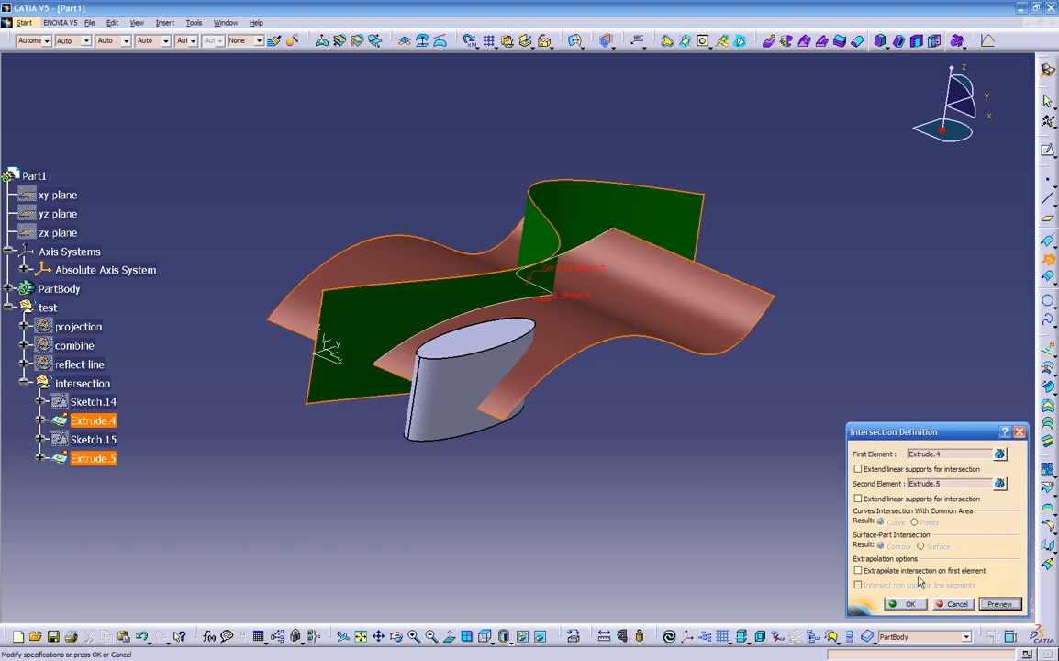
Enable extrapolation of the intersection on the first element, preview it and inspect the extended curve on the green surface.
left_click(859, 571)
left_click(998, 604)
middle_click_drag(773, 508, 599, 386, "ctrl")
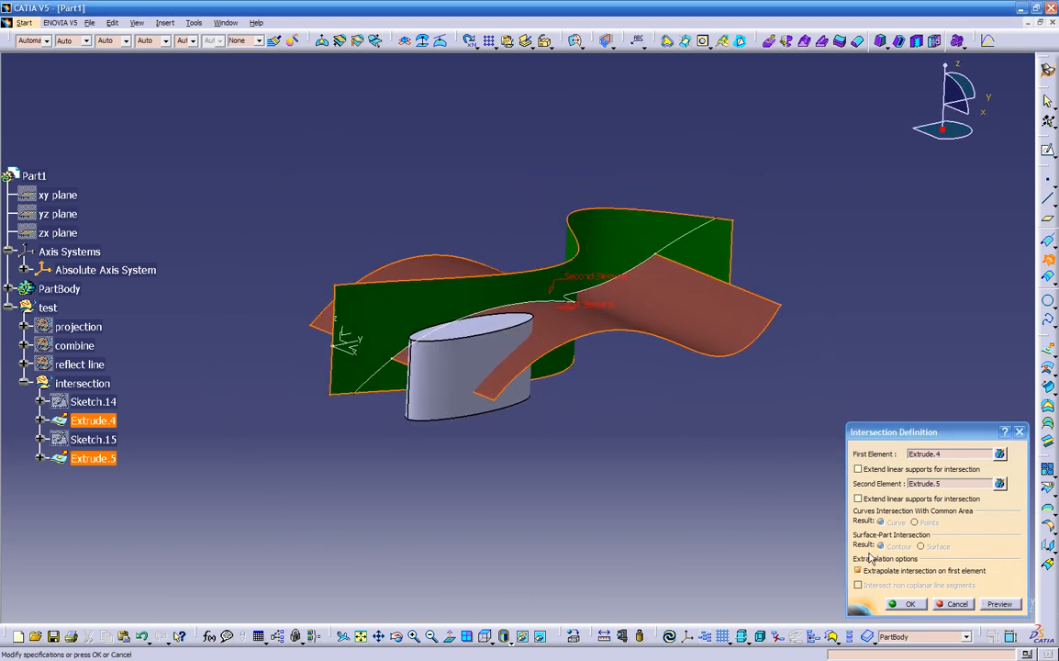
middle_click_drag(743, 503, 890, 324, "ctrl")
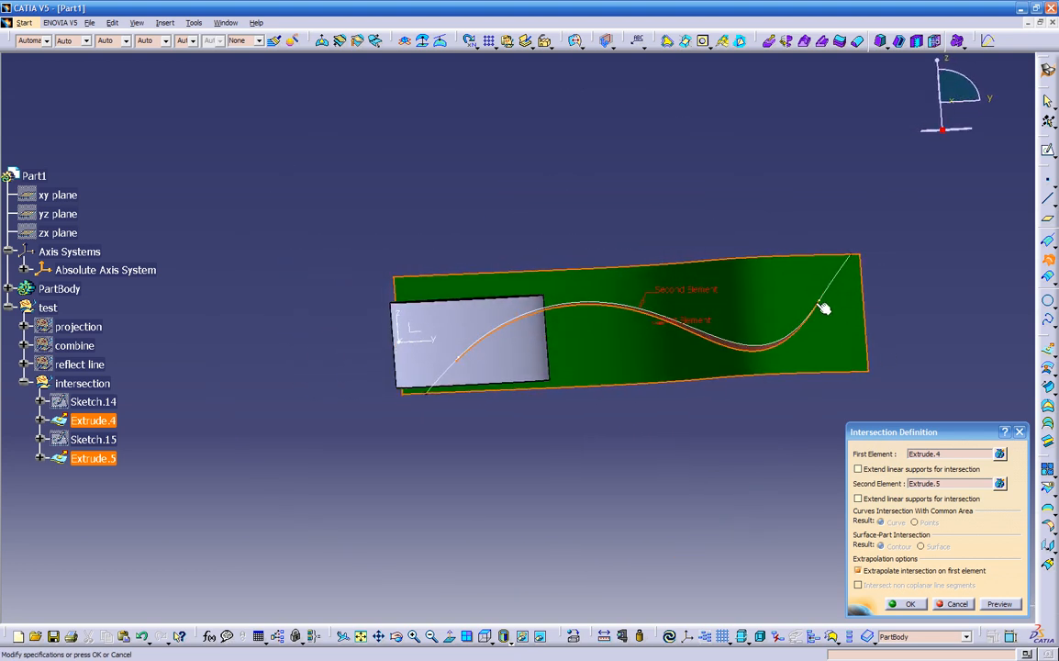
middle_click_drag(743, 358, 705, 386, "ctrl")
middle_click_drag(648, 428, 633, 484, "ctrl")
Turn off extrapolation on the first element and preview the intersection curve again.
left_click(856, 570)
left_click(993, 604)
middle_click_drag(563, 405, 577, 328, "ctrl")
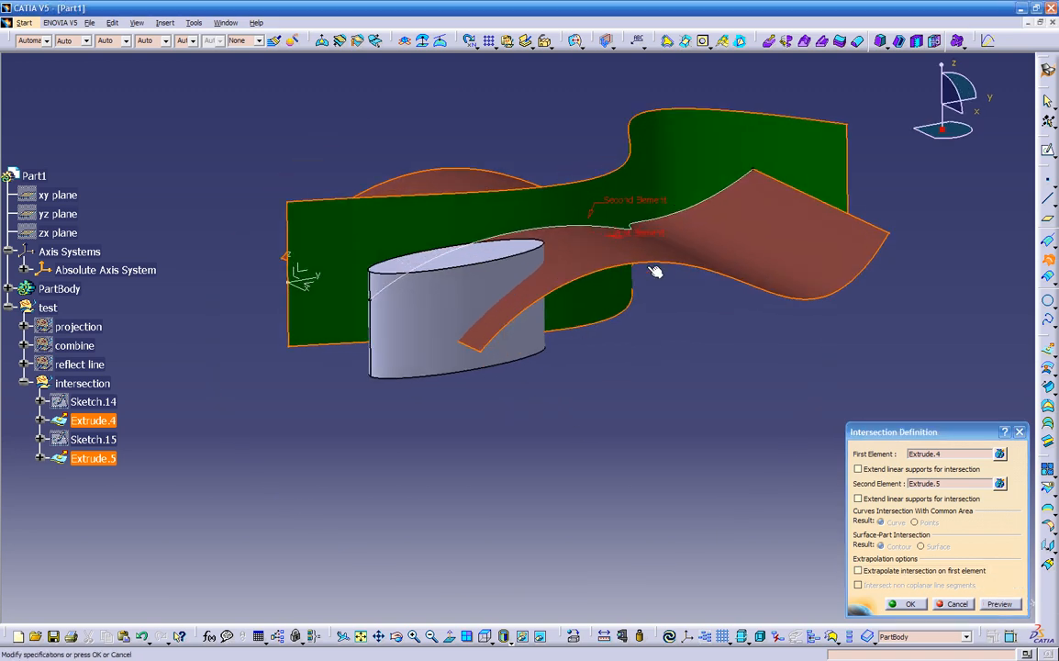
Re-enable extrapolation on the first element and create the intersection of the green and brown surfaces.
left_click(929, 578)
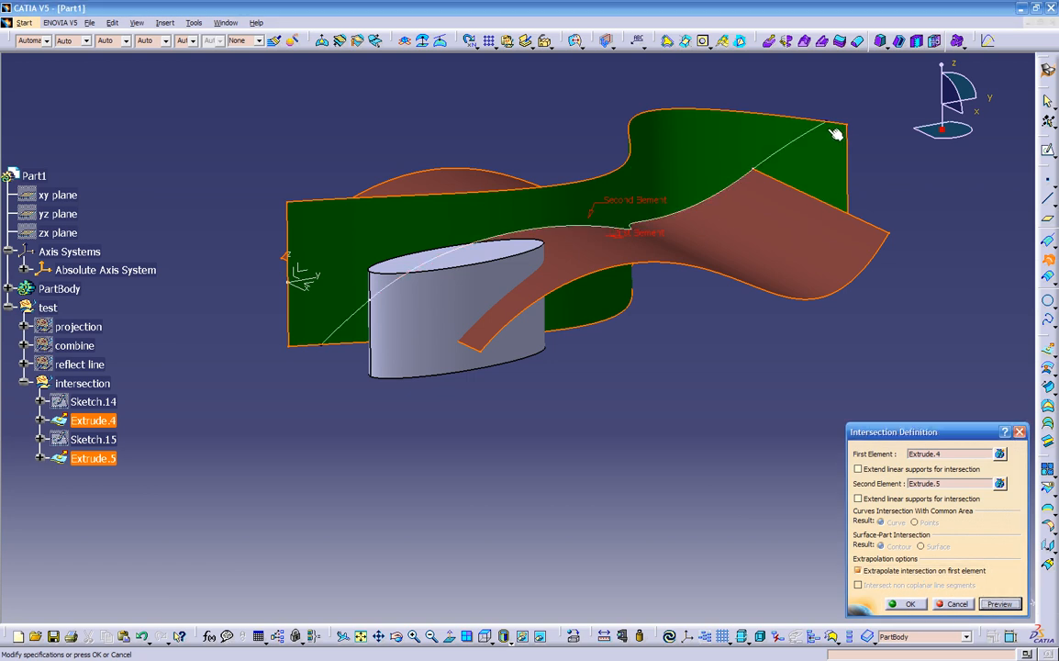
left_click(904, 604)
middle_click_drag(643, 440, 734, 349)
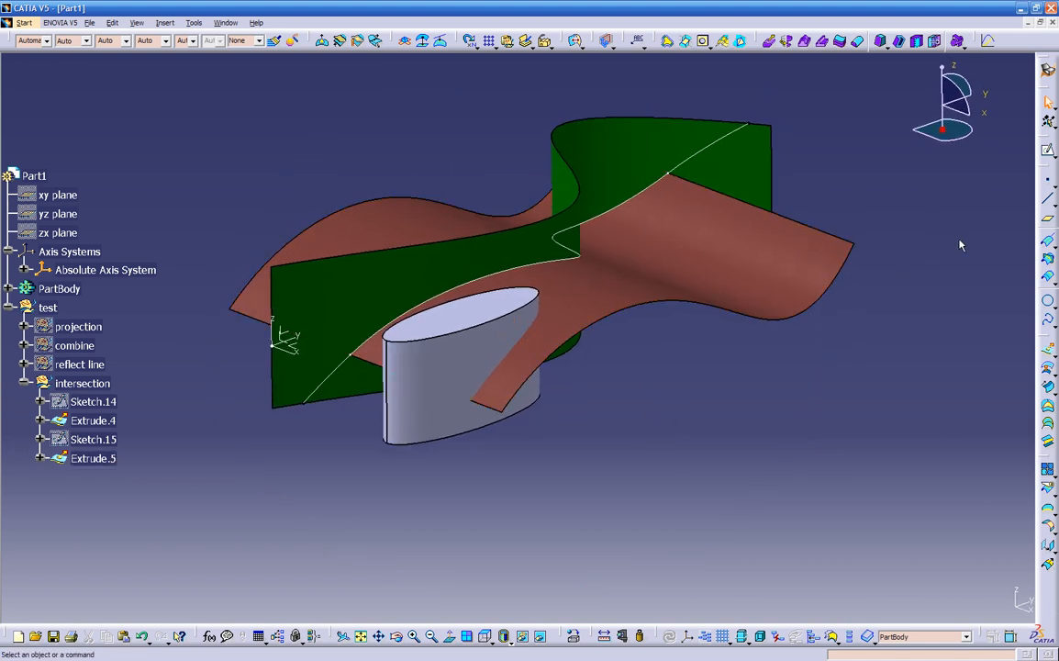
Preview a contour intersection with the brown surface as first element and the elliptical pad as second element.
left_click(1049, 261)
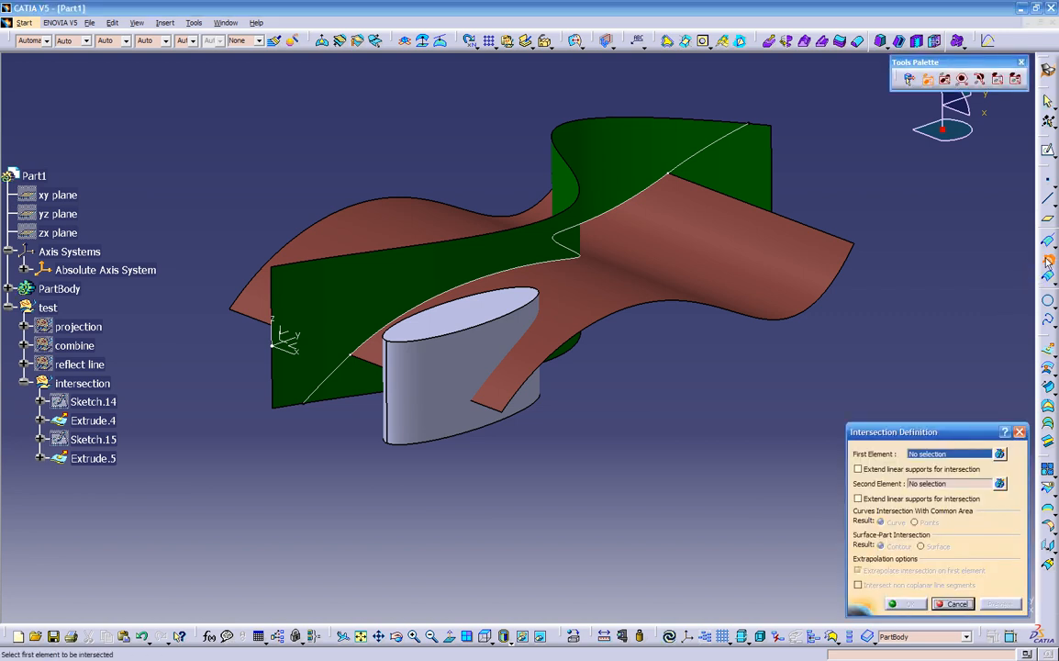
left_click(573, 291)
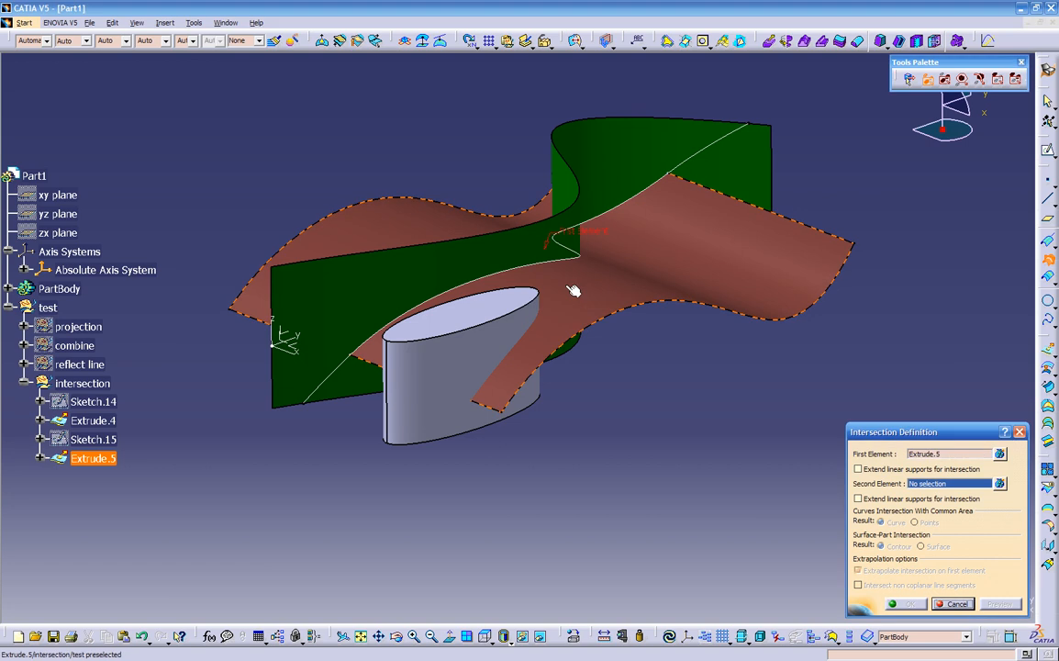
left_click(469, 318)
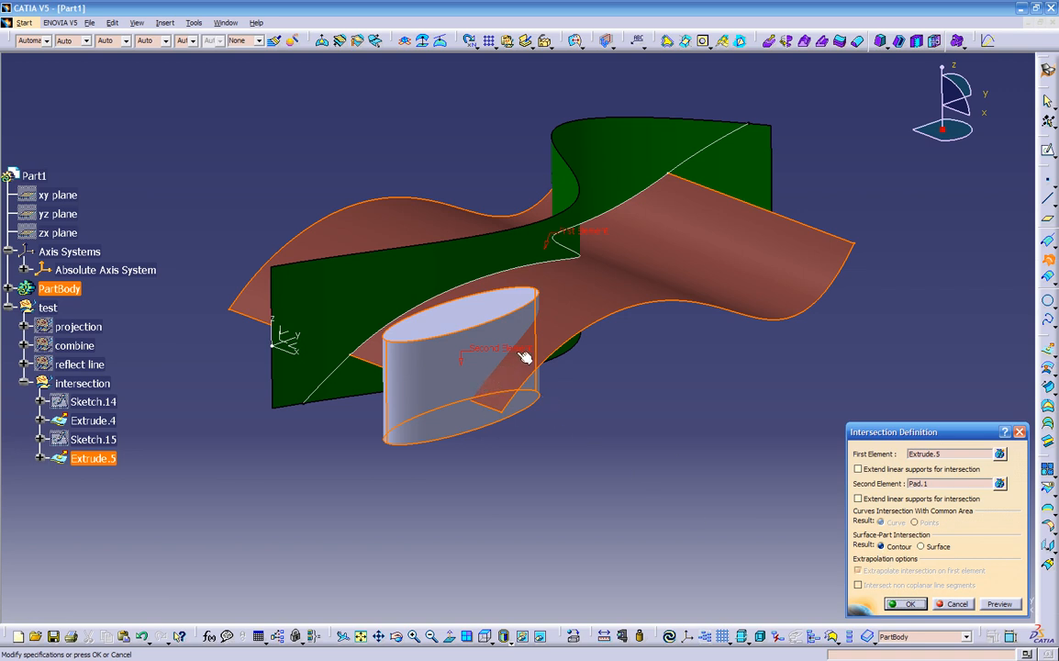
middle_click_drag(414, 397, 739, 421)
middle_click_drag(421, 309, 345, 422)
middle_click_drag(807, 519, 459, 383)
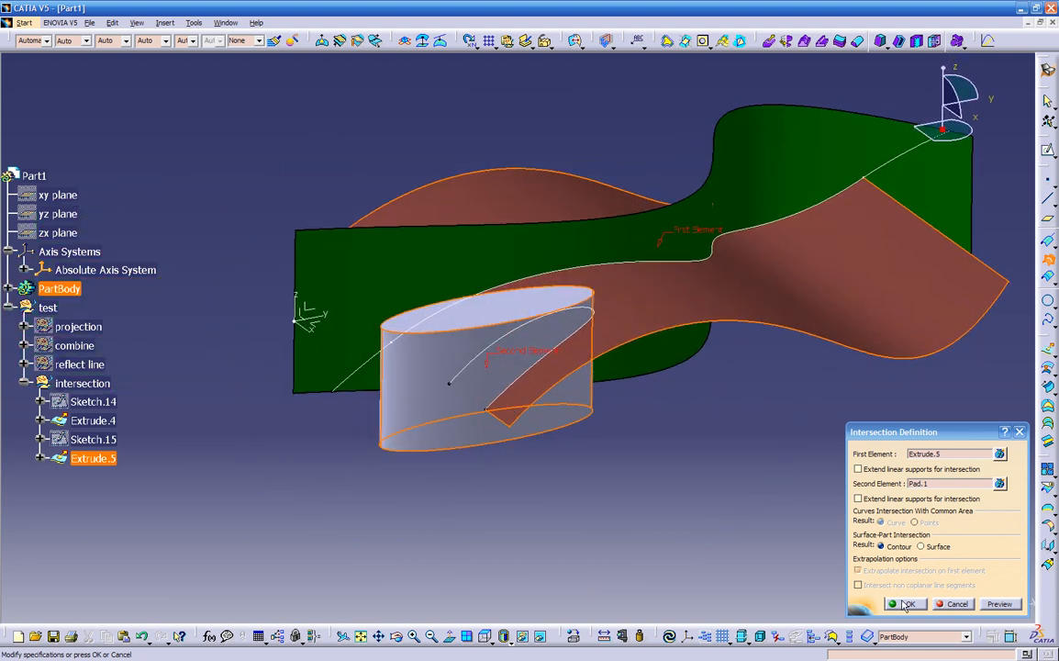
Set the surface-part intersection result to Surface and create the intersection.
left_click(920, 546)
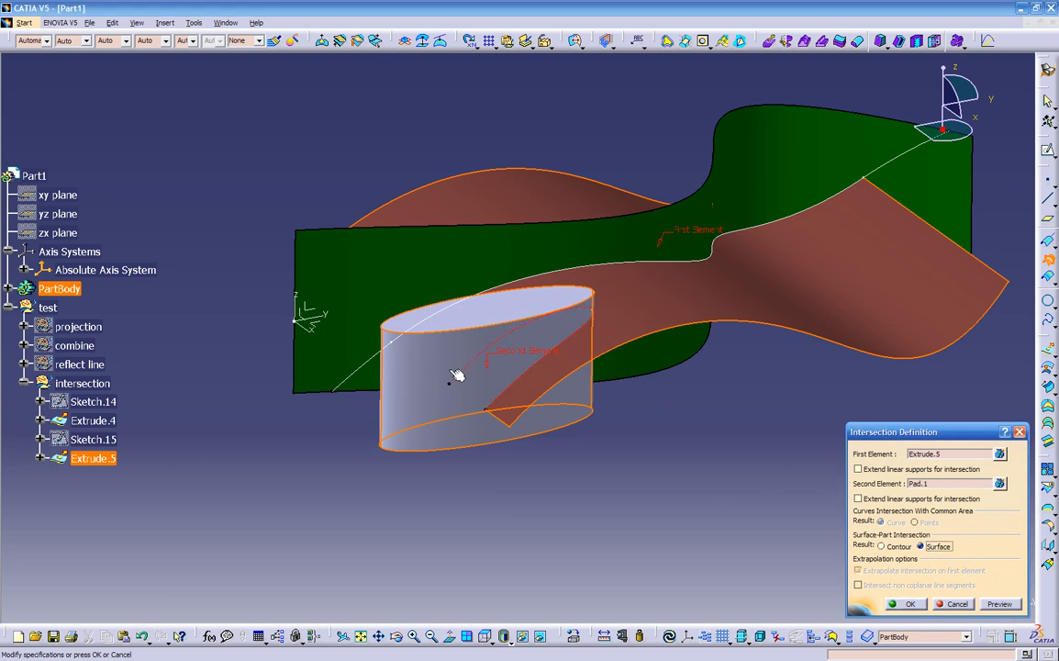
left_click(1002, 605)
mouse_move(668, 503)
middle_mouse_down()
mouse_move(643, 477)
mouse_move(672, 495)
middle_mouse_up()
left_click(903, 604)
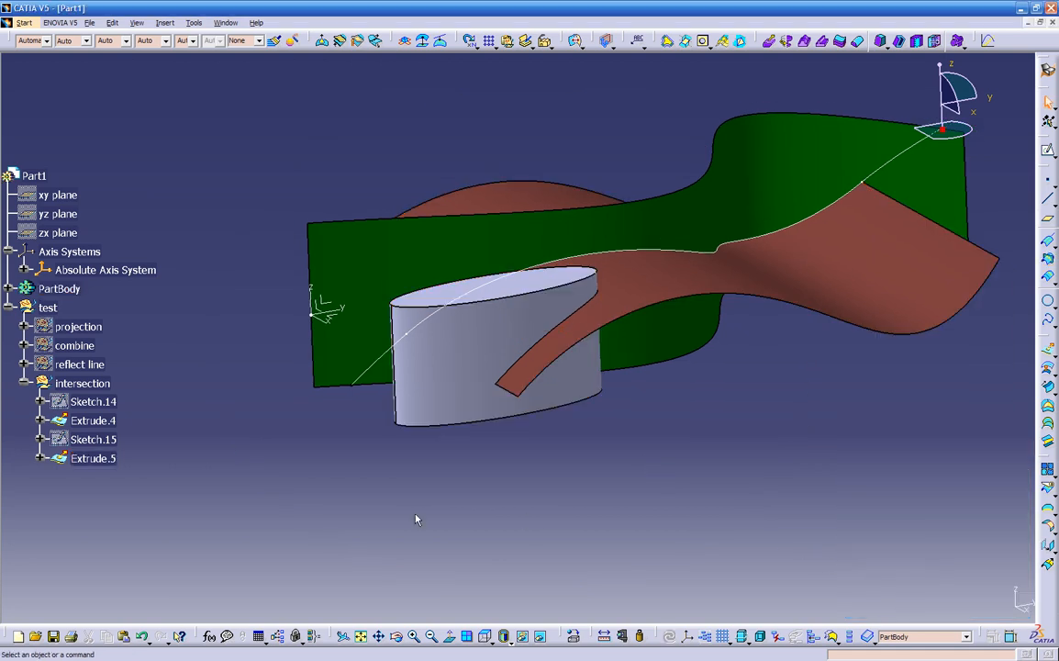
Try to define the intersection geometrical set as the work object.
left_click(108, 460)
middle_click_drag(309, 464, 613, 468)
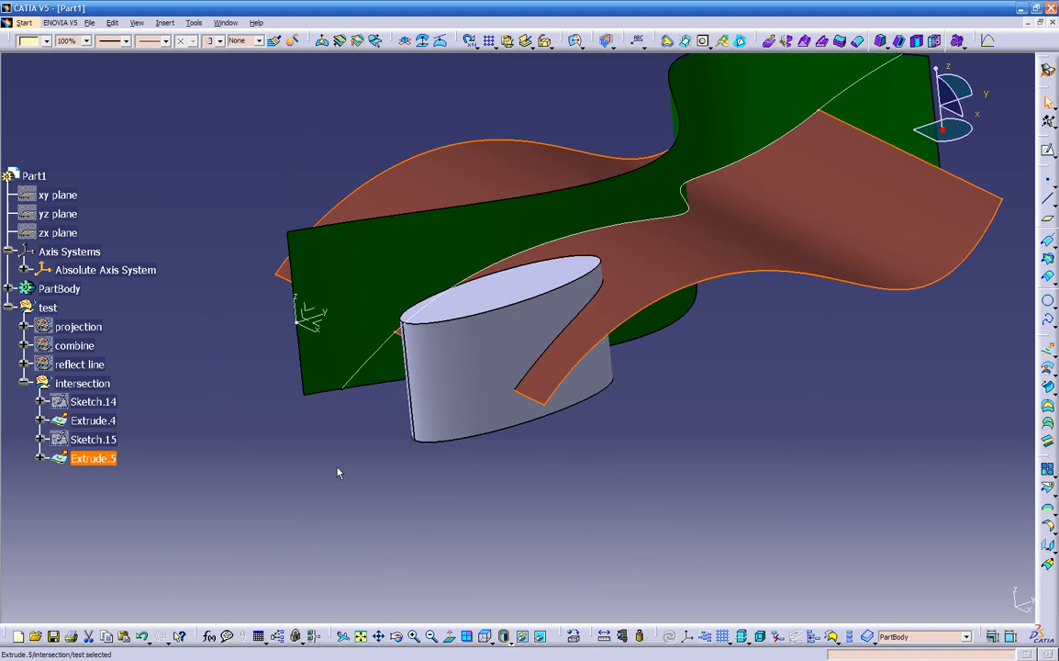
right_click(87, 386)
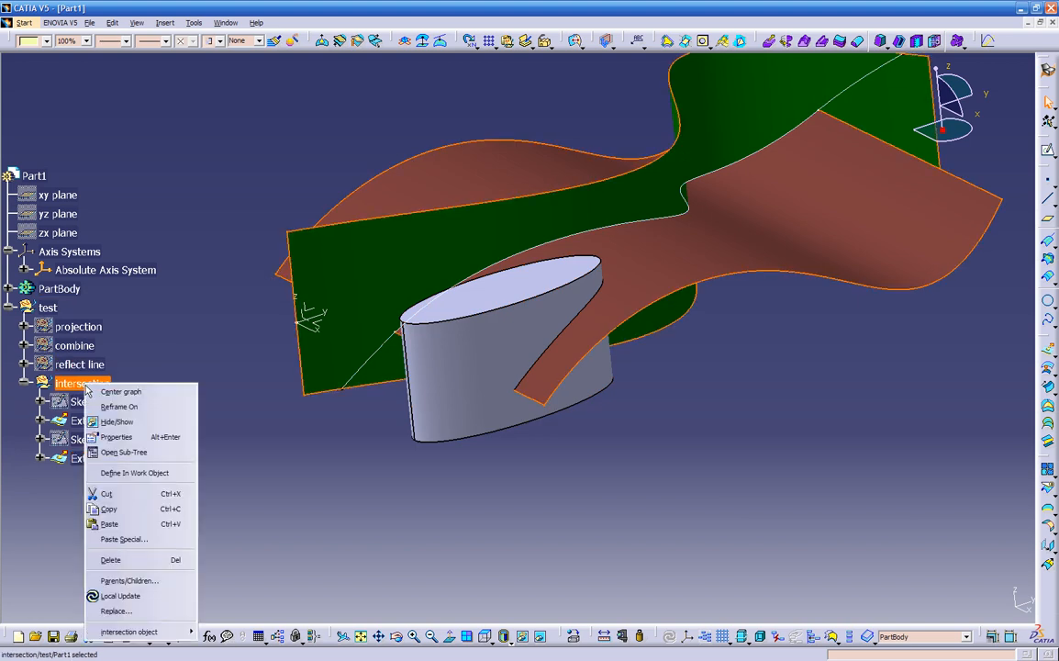
left_click(141, 475)
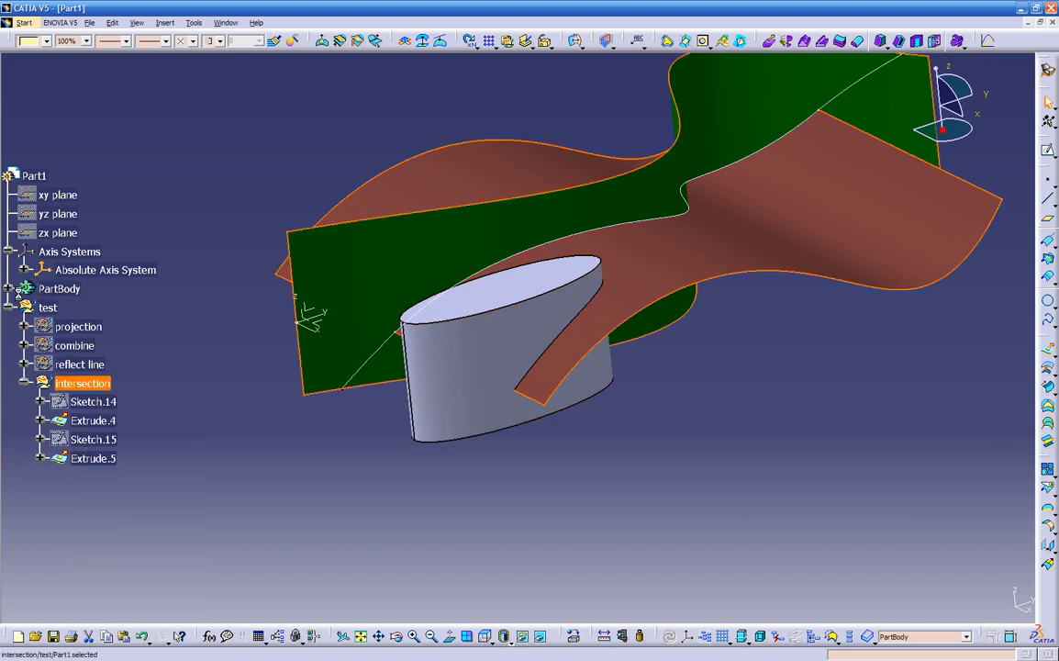
Expand PartBody in the tree and look through the object commands available for Intersect.2.
left_click(8, 288)
left_click(83, 364)
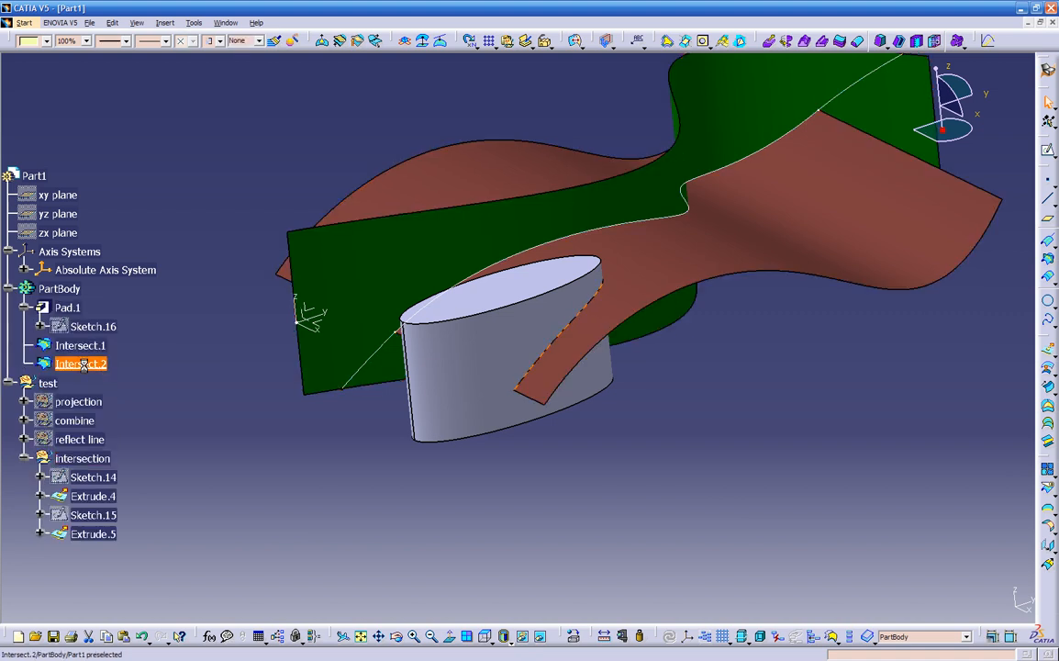
right_click(97, 364)
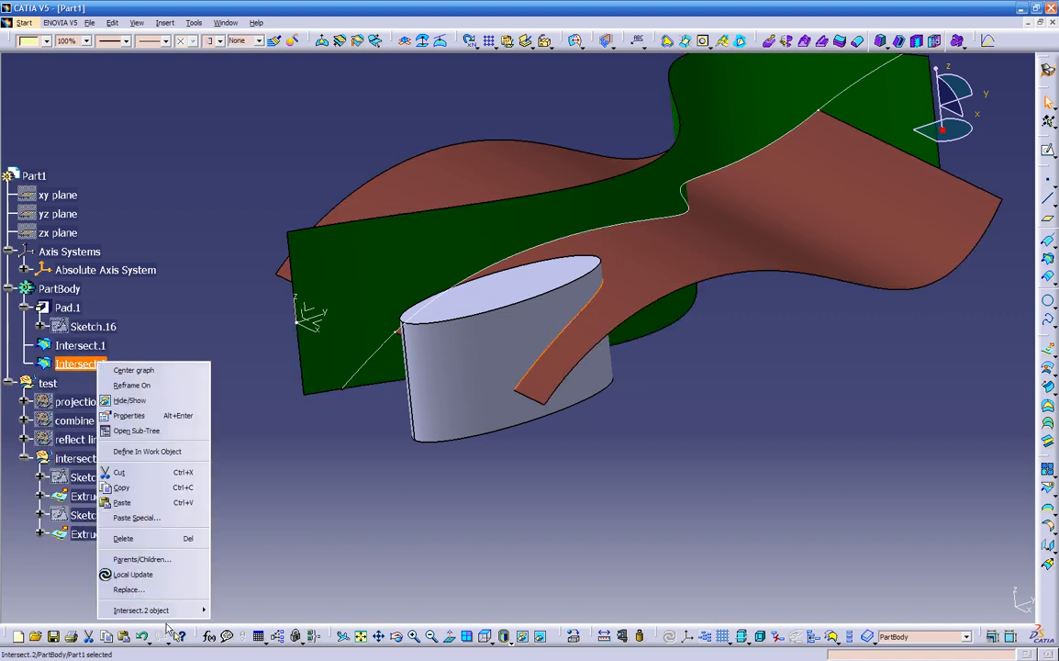
mouse_move(169, 610)
left_click(261, 474)
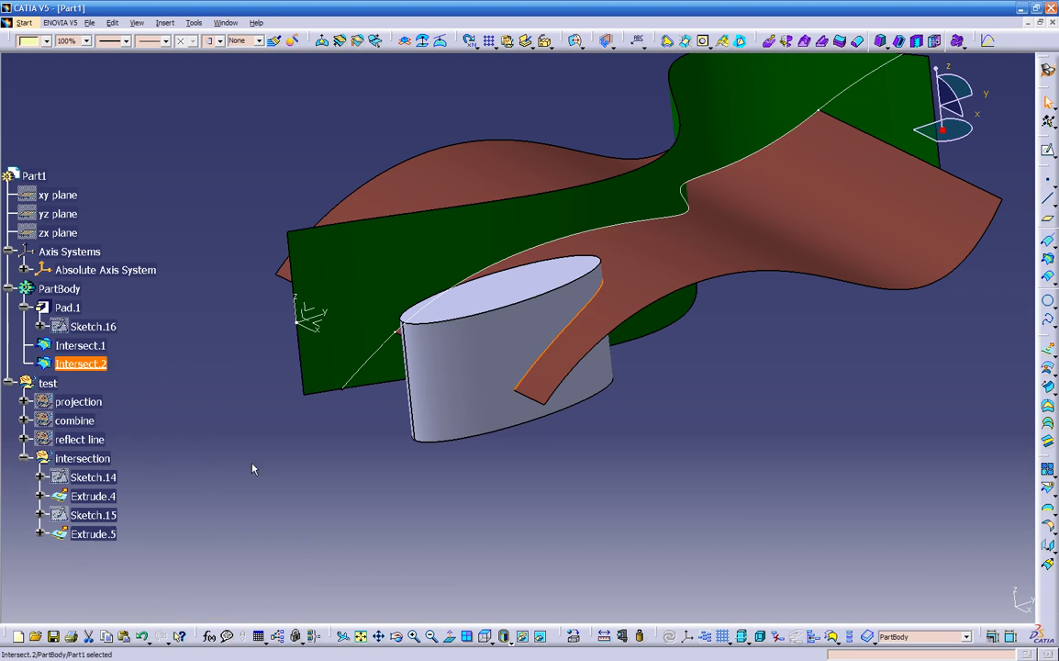
Define the intersection geometrical set as the work object.
right_click(99, 462)
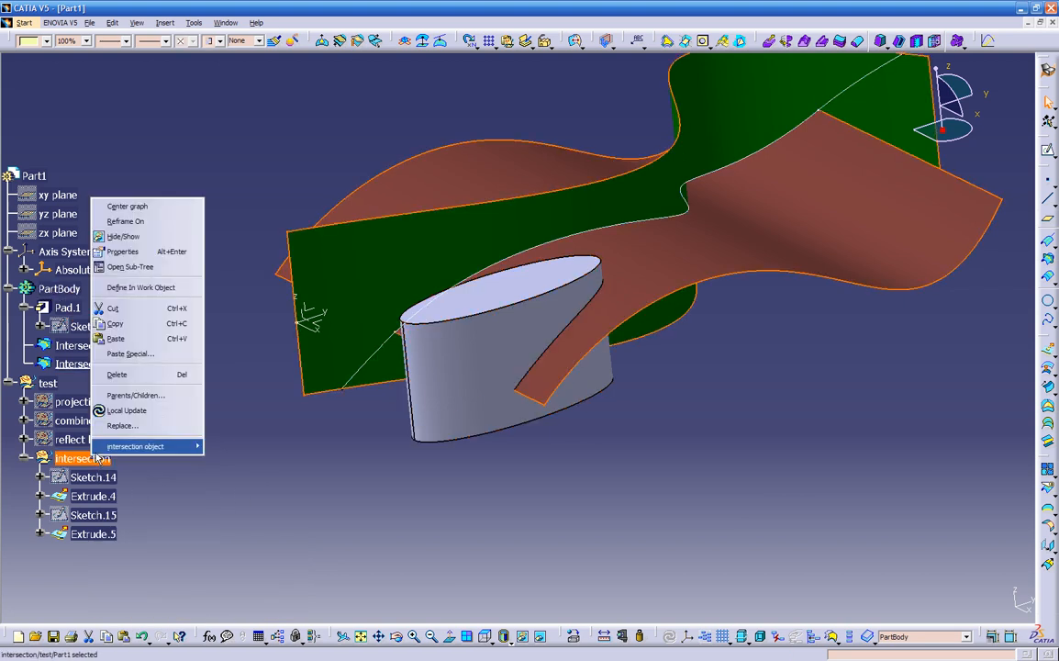
left_click(133, 265)
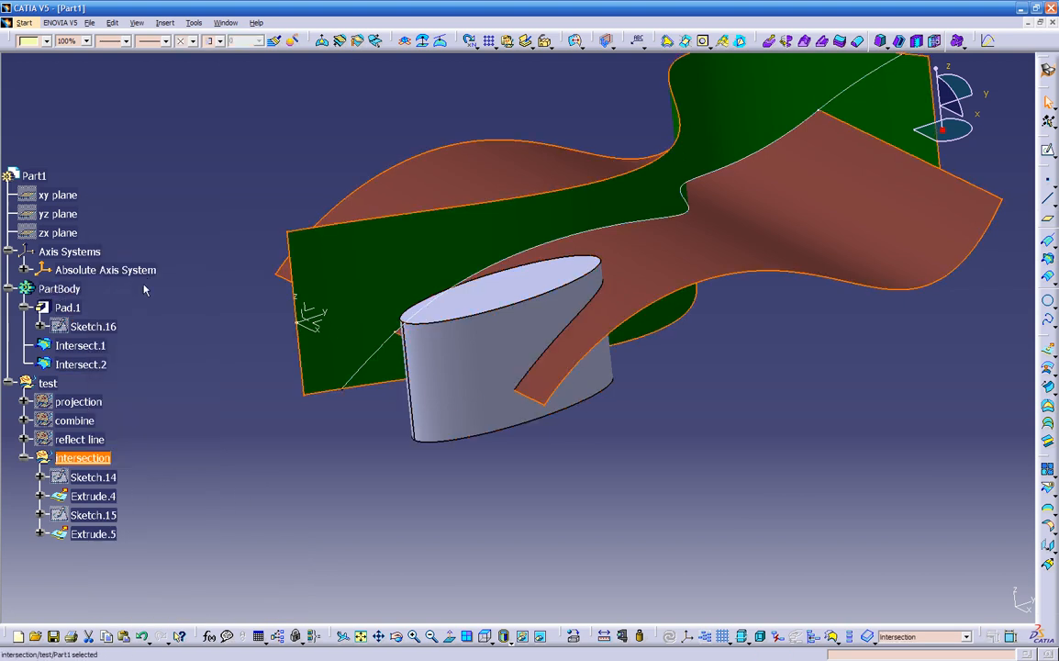
left_click(225, 407)
middle_click_drag(698, 480, 548, 495)
Highlight Intersect.1 and Intersect.2 under PartBody to check which curves they represent.
left_click(81, 345)
left_click(101, 365, "ctrl")
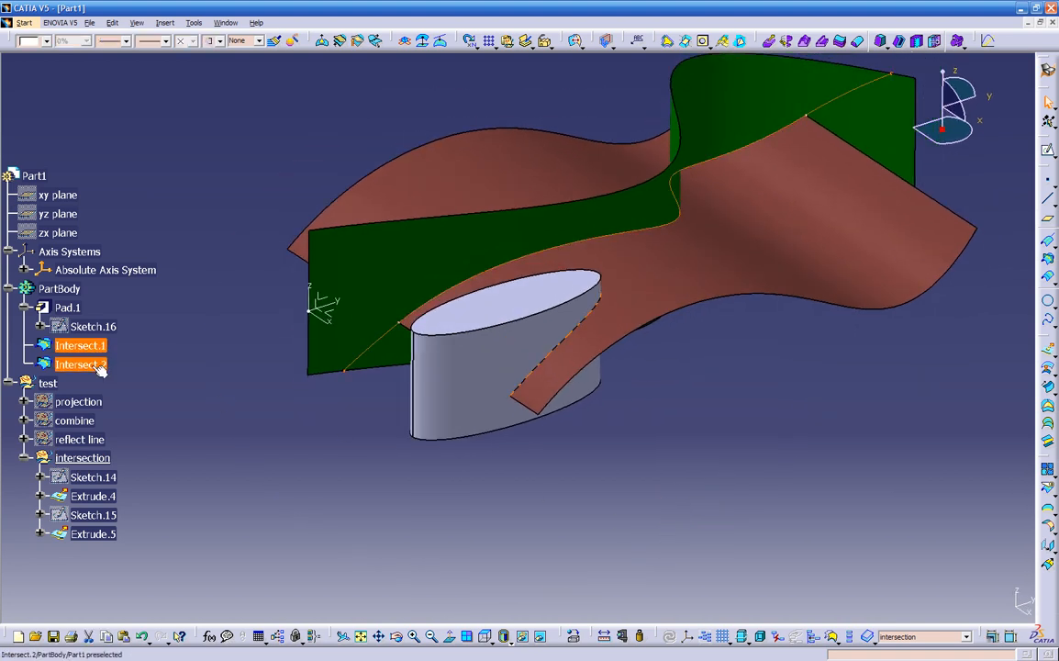
left_click(101, 365)
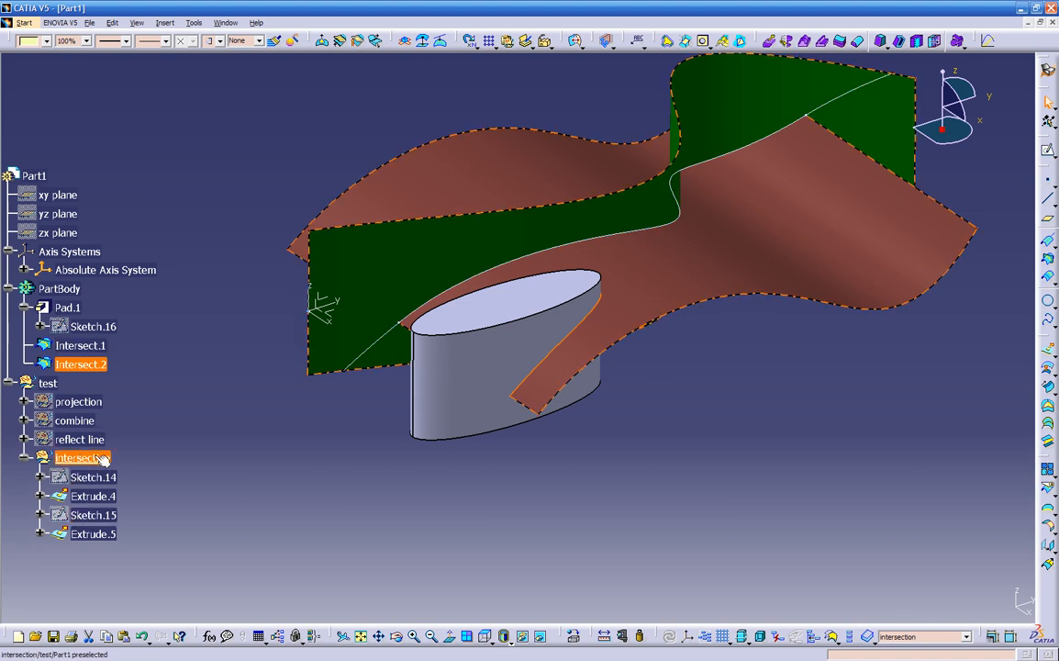
left_click(228, 399)
middle_click_drag(534, 493, 551, 492)
Compare the object commands available for Intersect.2 with those available for Extrude.5.
right_click(99, 365)
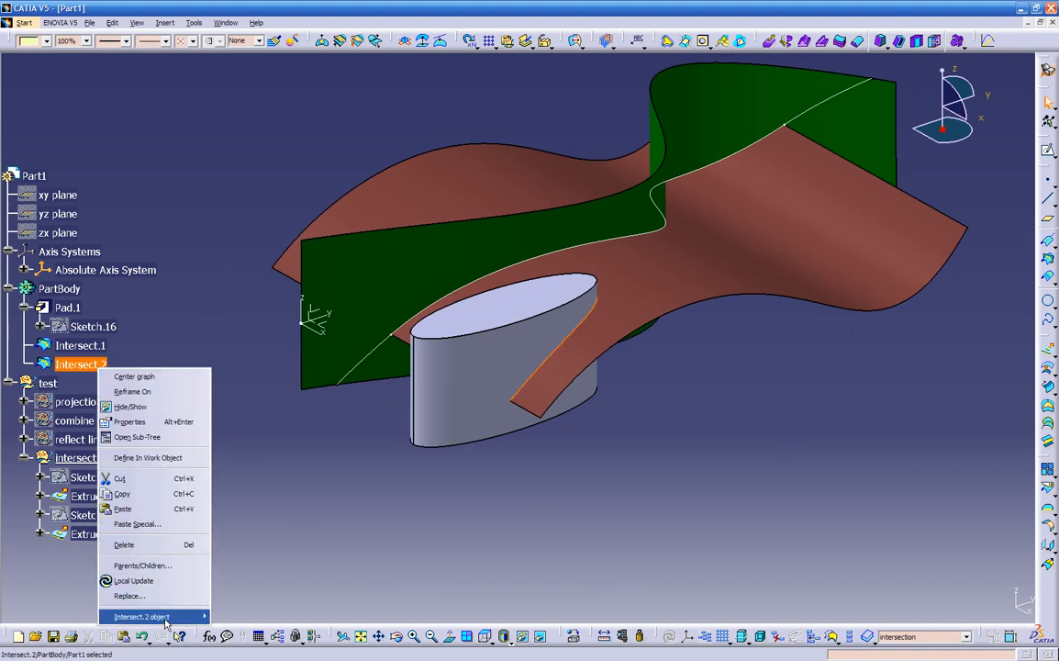
left_click(201, 332)
left_click(101, 538)
right_click(103, 542)
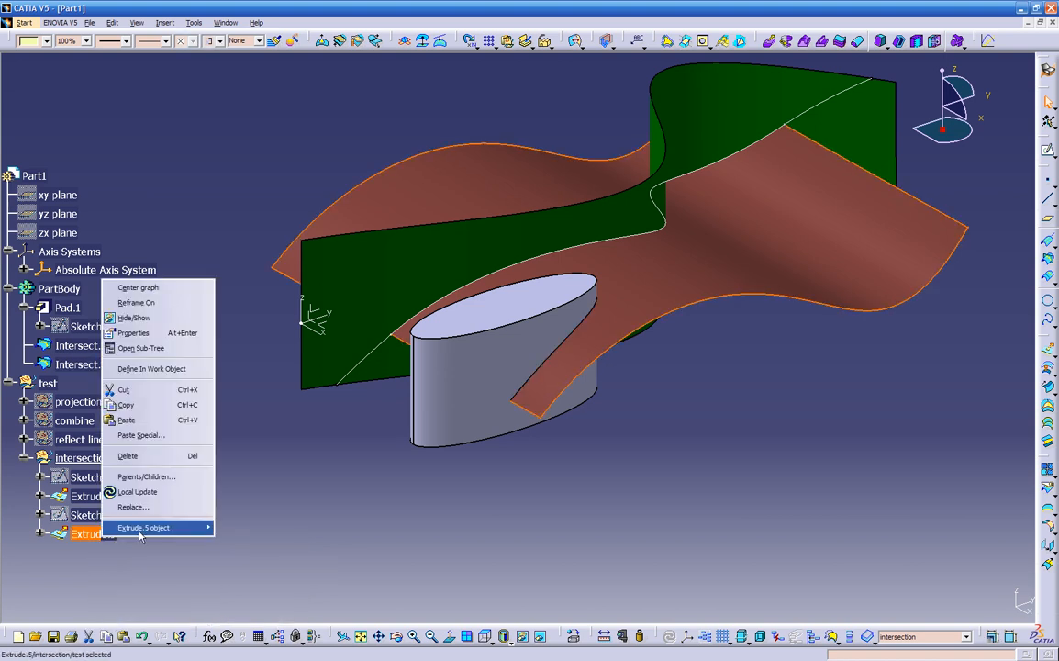
mouse_move(140, 532)
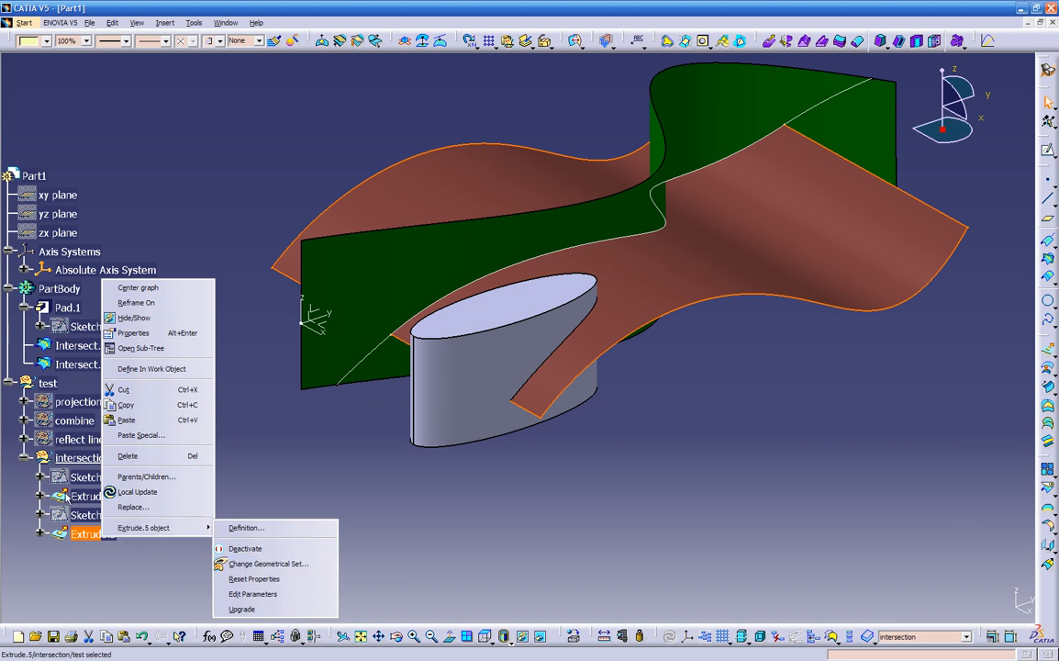
left_click(284, 465)
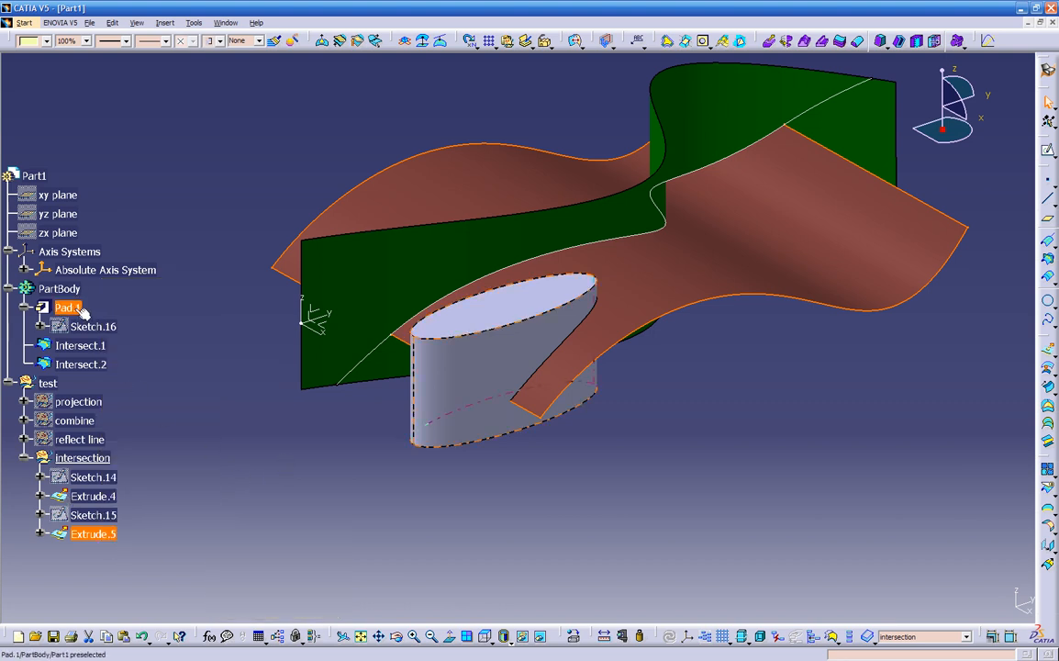
Move Extrude.4 to the reflect line geometrical set at the last position.
left_click(96, 495)
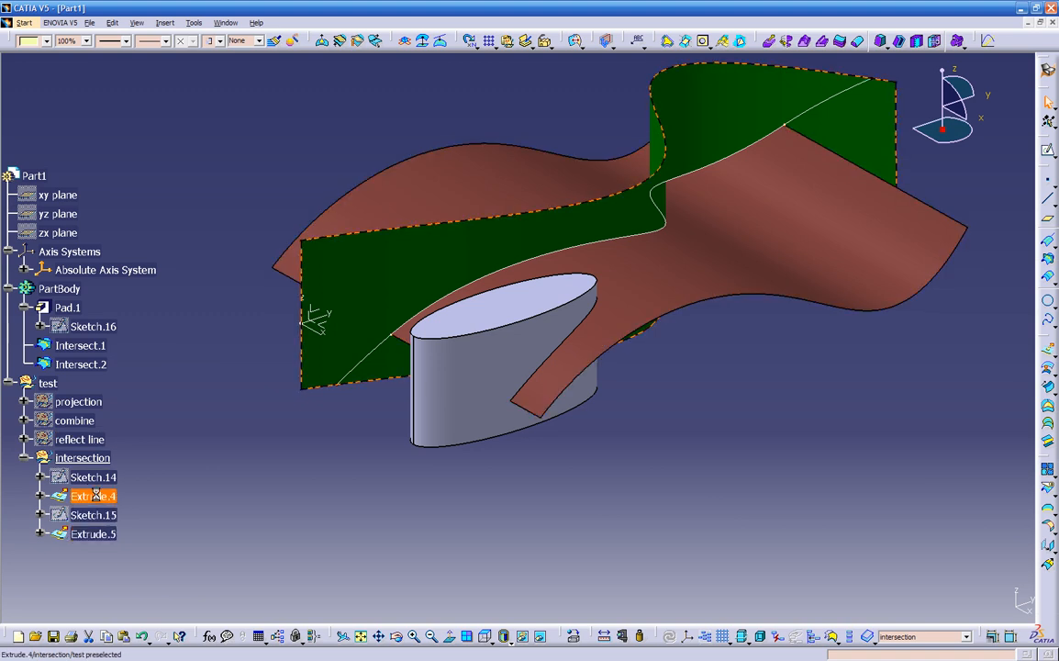
right_click(101, 496)
mouse_move(174, 484)
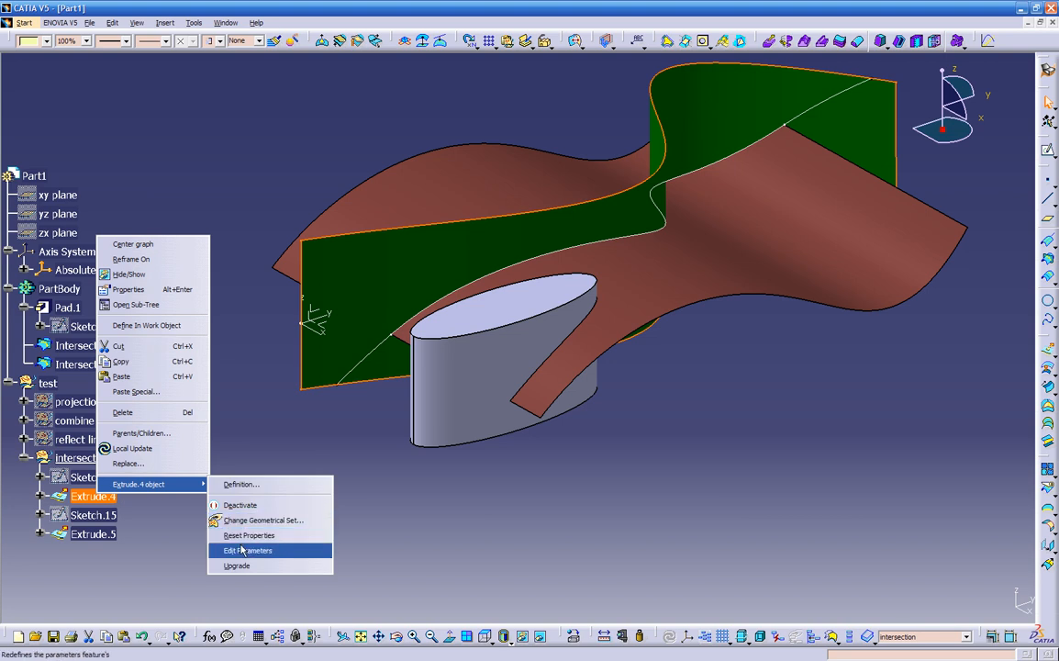
left_click(225, 520)
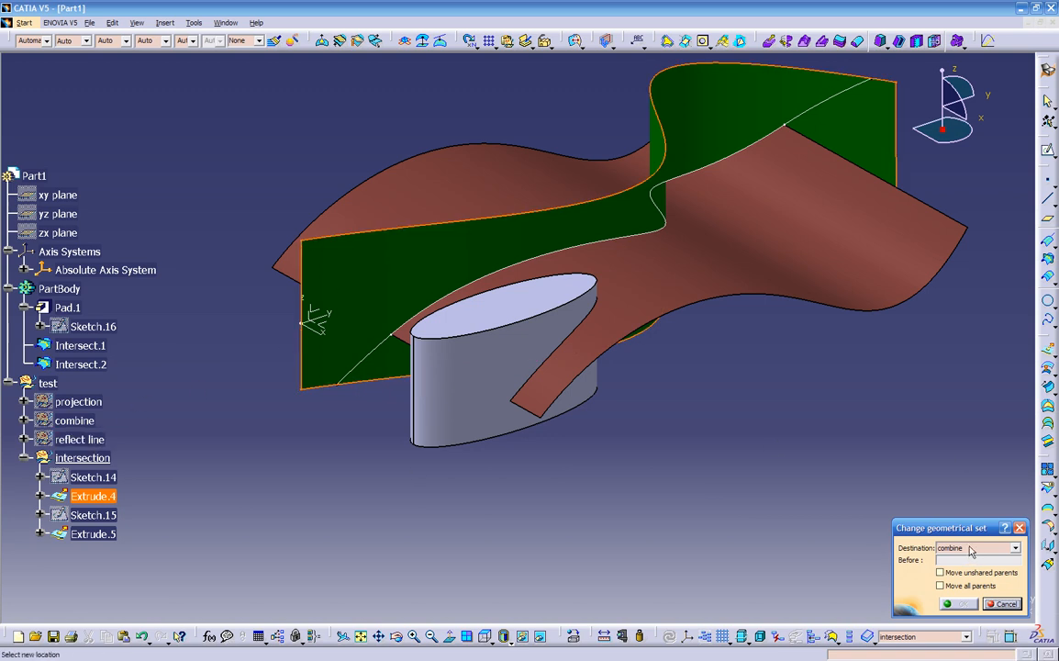
left_click(971, 548)
left_click(963, 586)
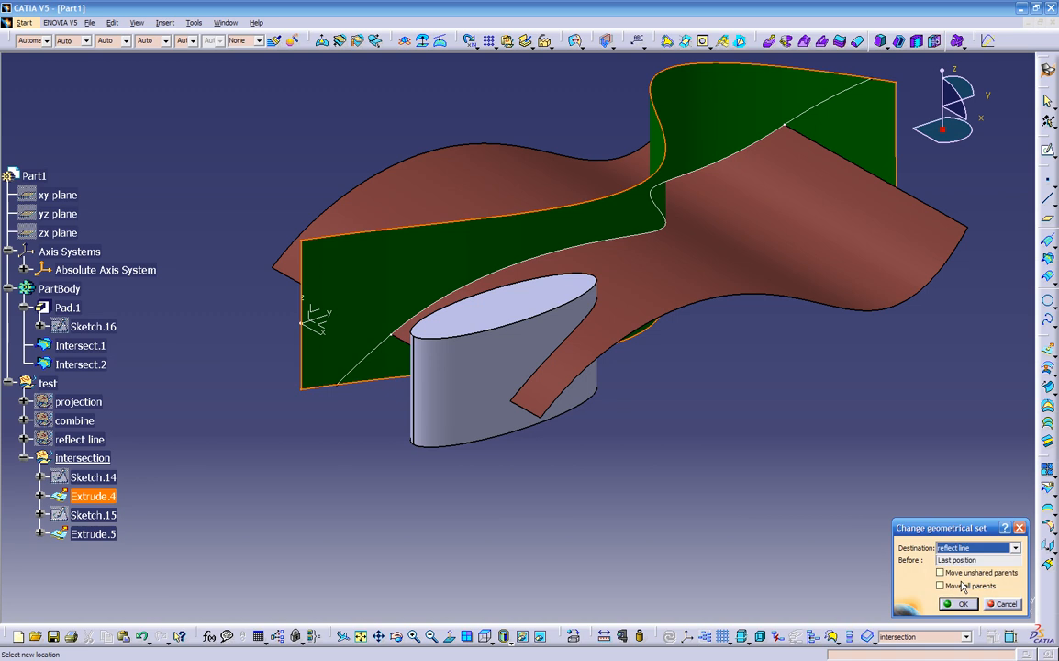
left_click(960, 604)
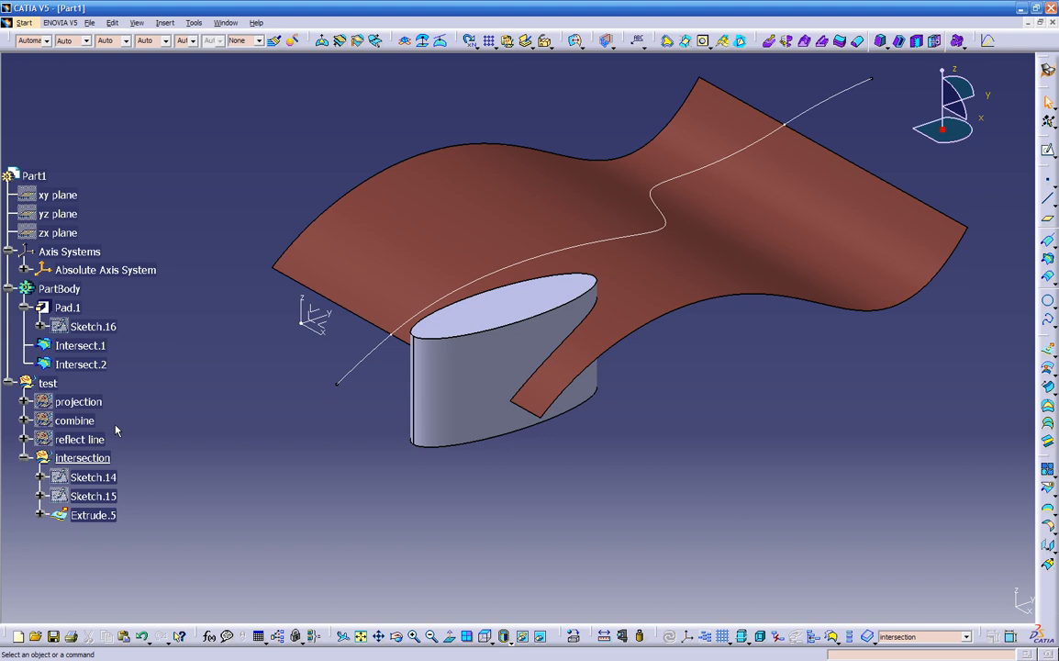
Undo the move of Extrude.4 to the reflect line geometrical set.
key("ctrl+z")
left_click(285, 420)
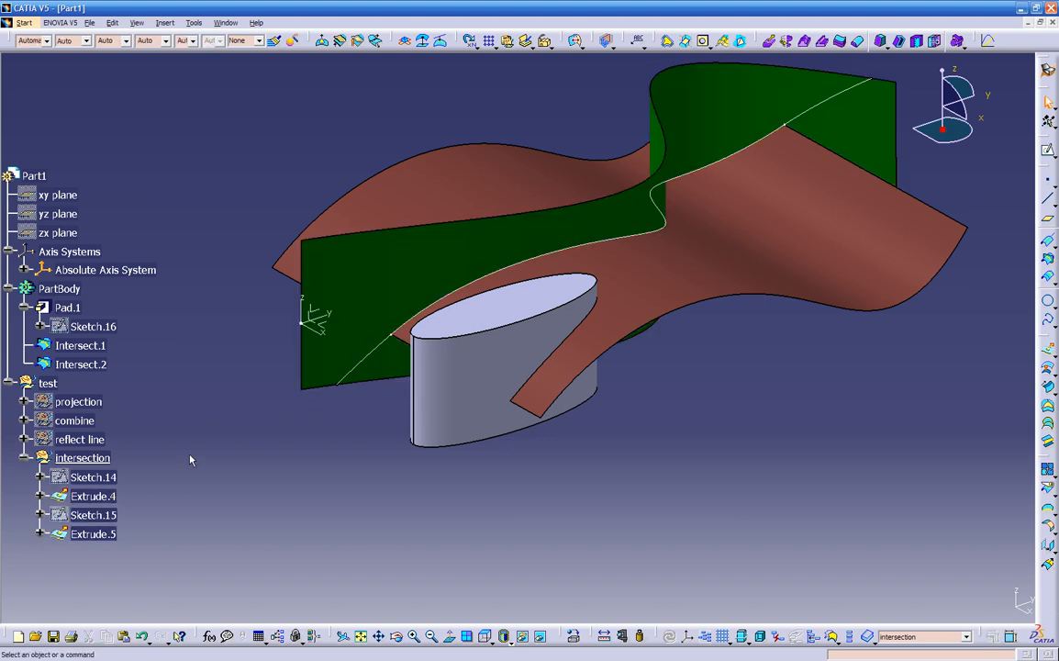
scroll(197, 390, "down", 2)
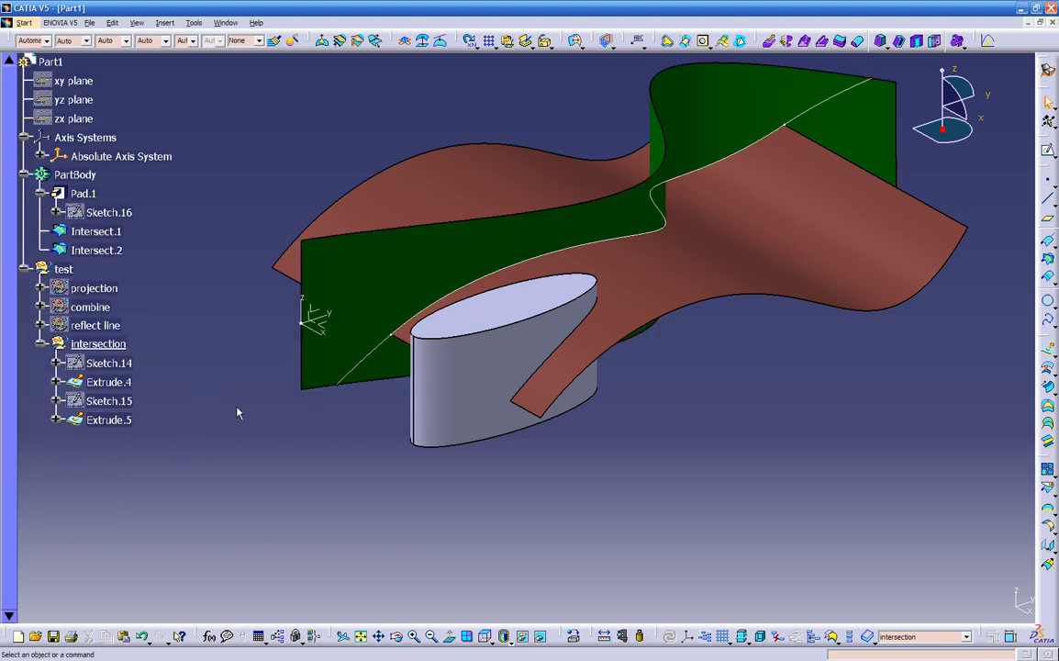
Create an intersection between Extrude.5 and Pad.1 with the surface-part result set to Contour.
left_click(1048, 258)
left_click(650, 266)
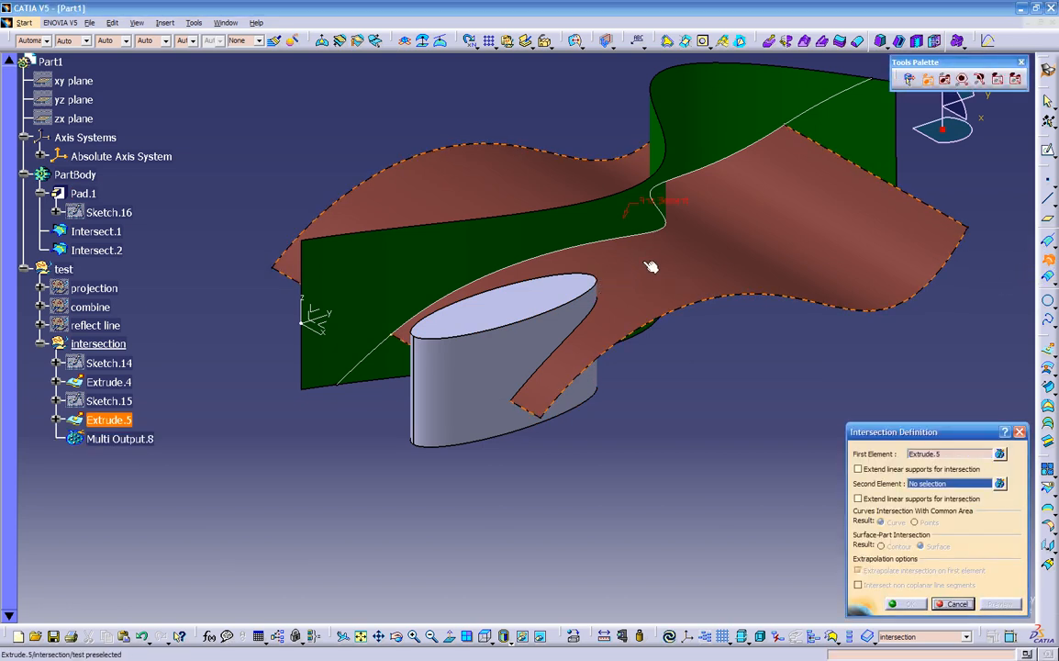
left_click(519, 296)
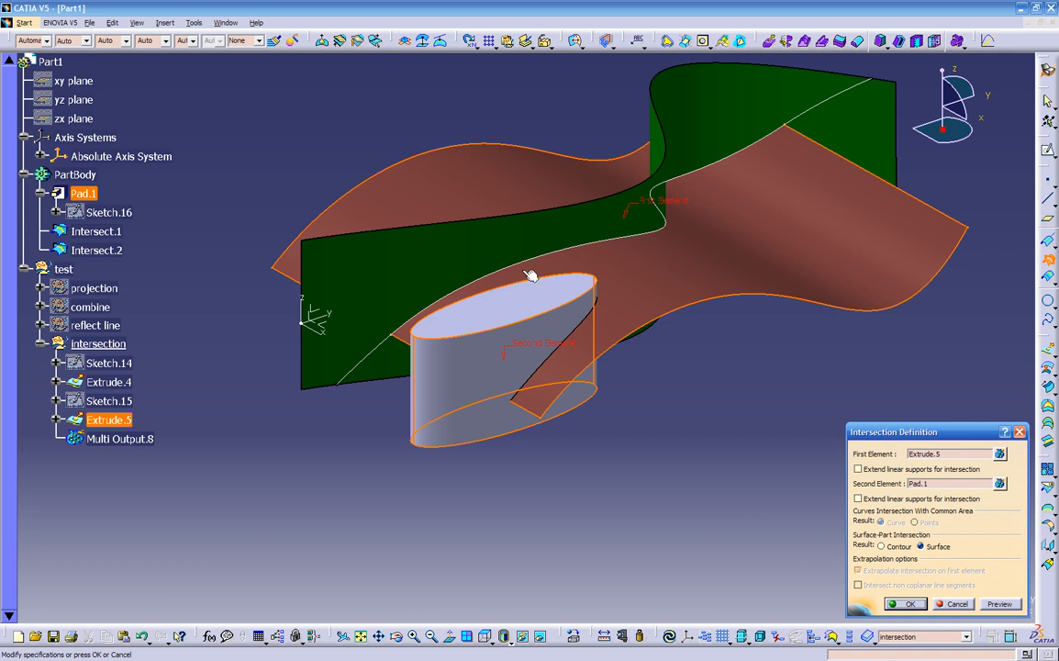
left_click(898, 547)
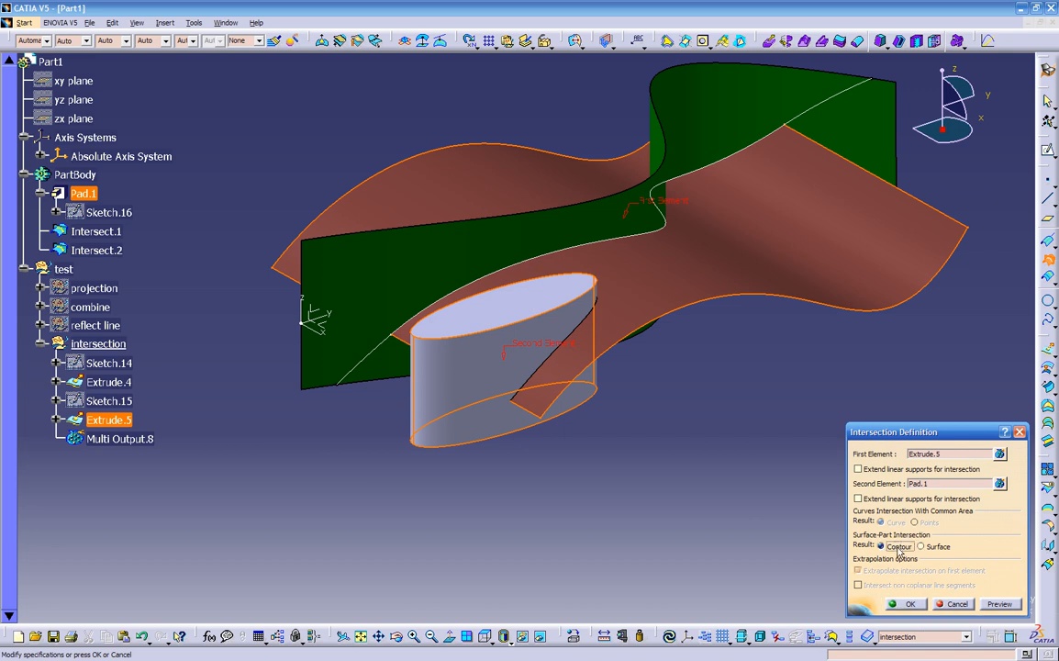
left_click(993, 605)
left_click(905, 605)
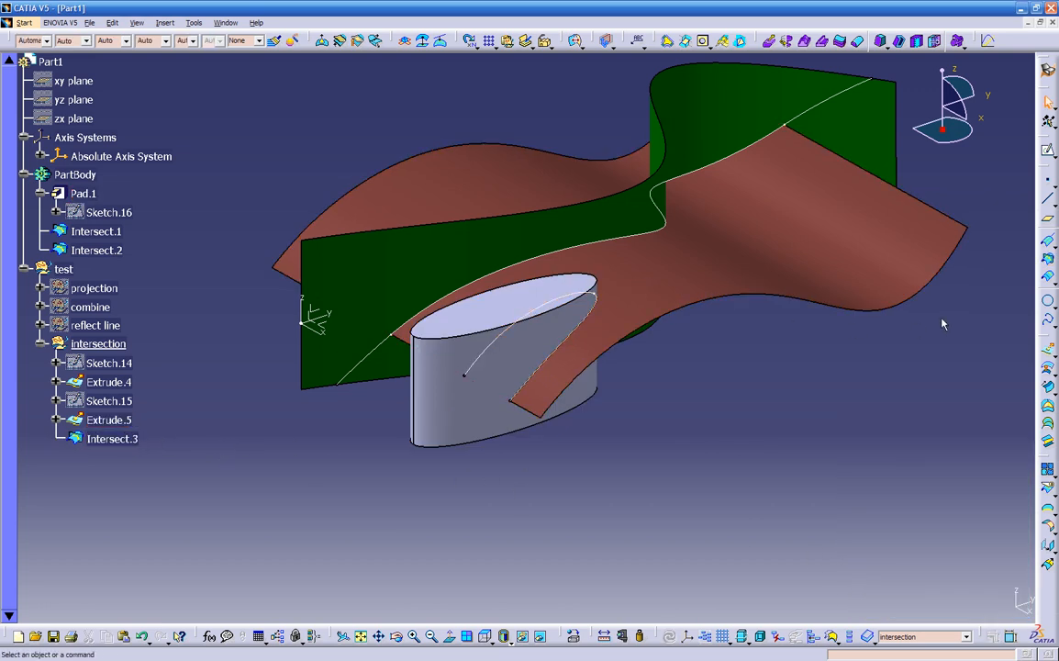
Create a second intersection between Extrude.5 and Pad.1 with the surface-part result set to Surface.
left_click(1047, 261)
left_click(625, 215)
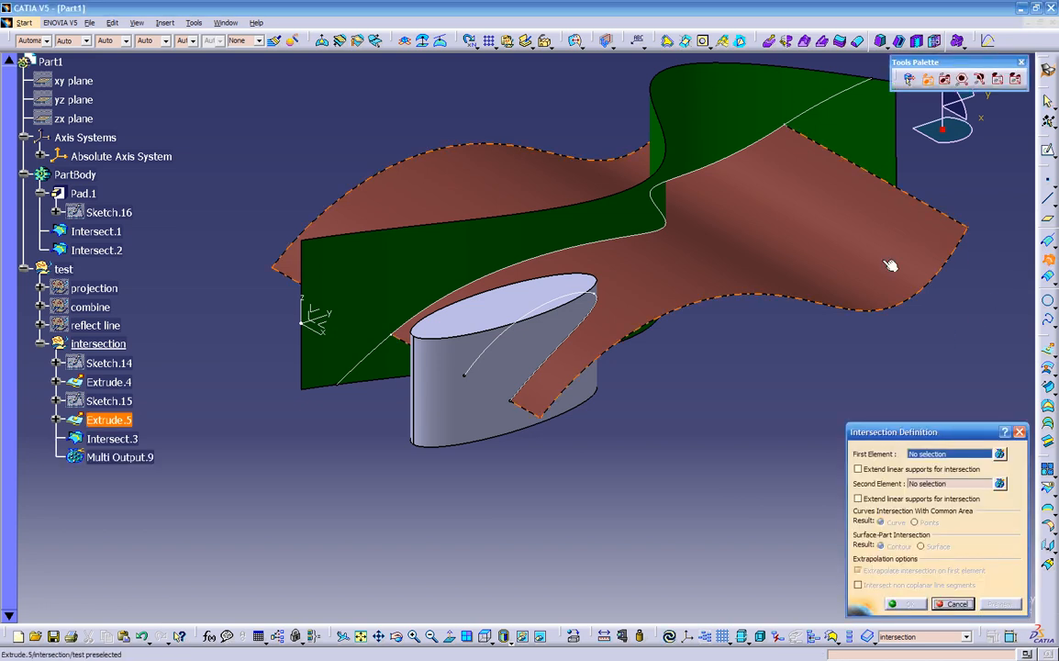
left_click(503, 352)
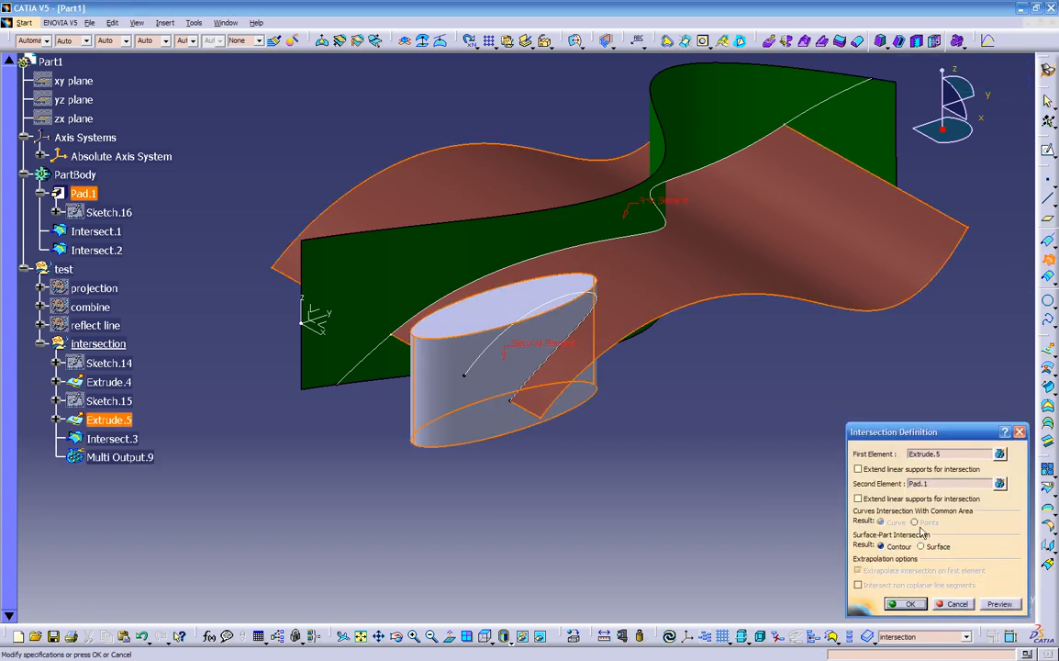
left_click(937, 549)
left_click(997, 604)
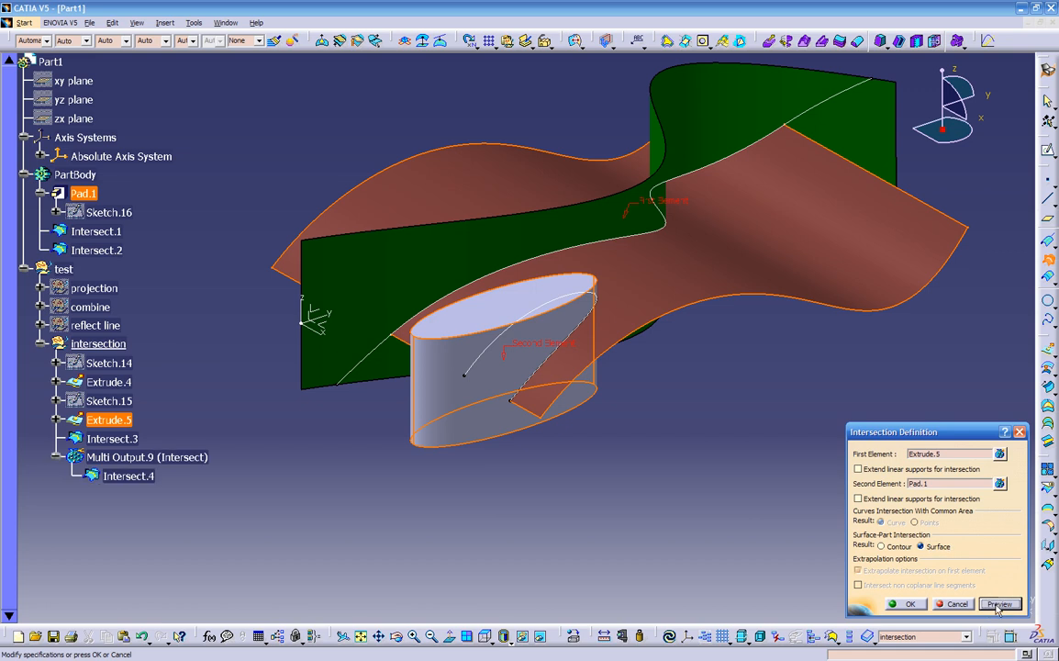
left_click(904, 604)
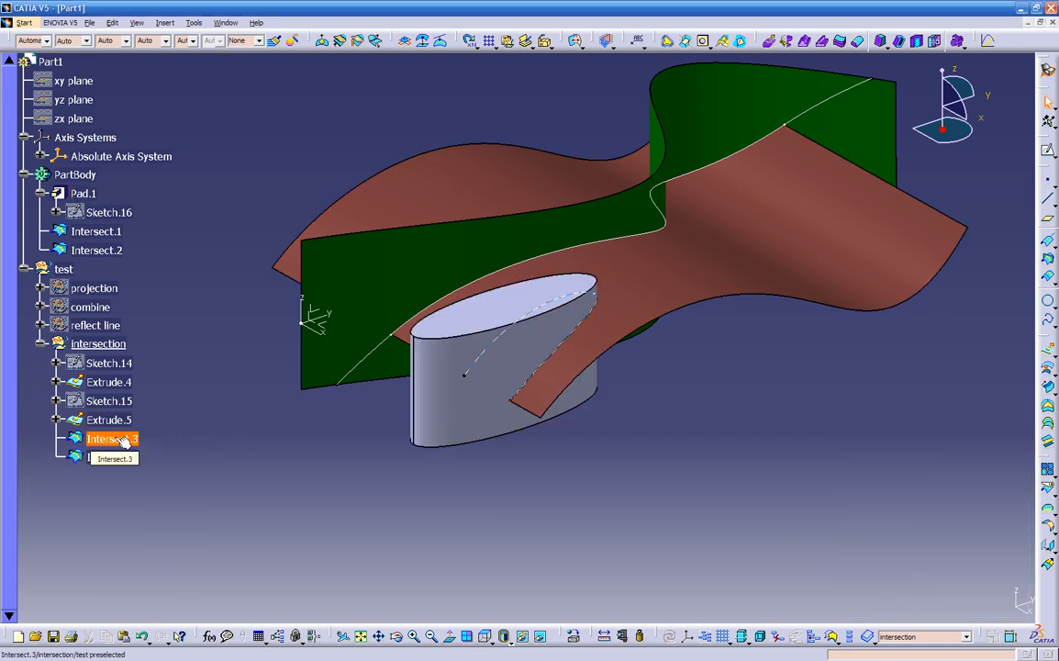
Hide PartBody and Extrude.5 so the surface intersection can be viewed separately from them.
right_click(76, 174)
left_click(110, 215)
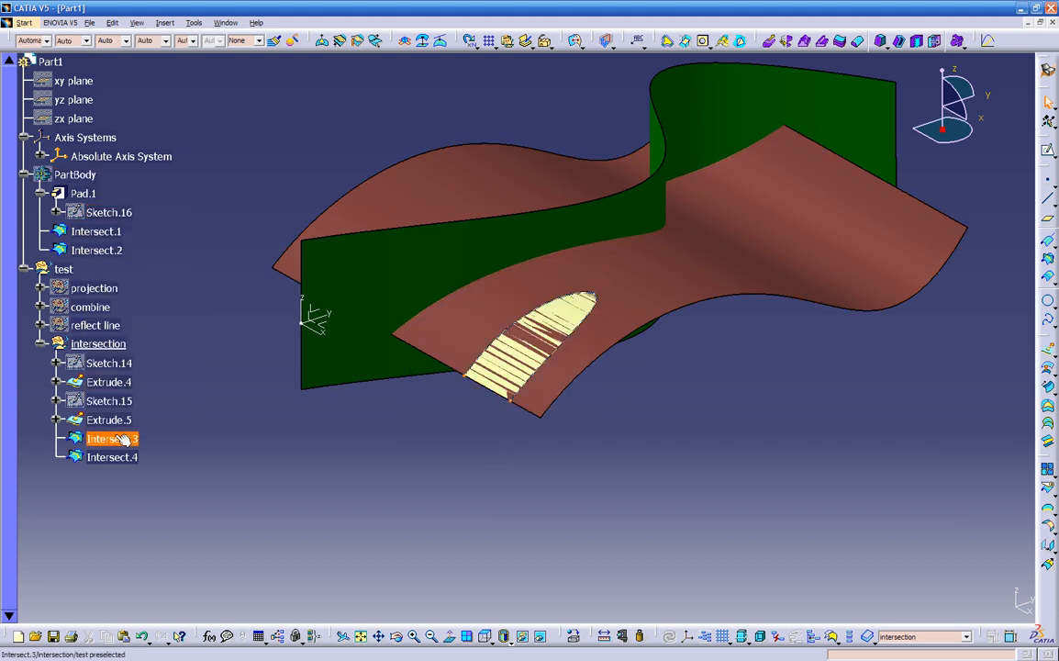
left_click(128, 419)
right_click(128, 420)
left_click(147, 178)
middle_click_drag(567, 452, 556, 331)
Select the Intersect.4 surface, open its definition for inspection and cancel without changes.
left_click(545, 319)
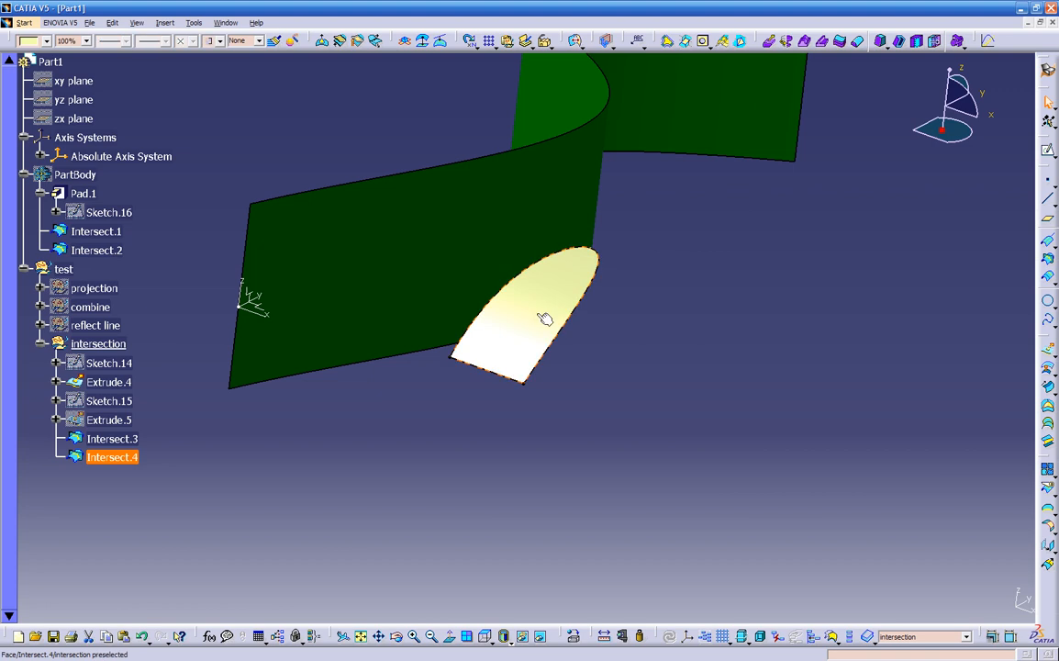
left_click(557, 329, "ctrl")
double_click(538, 327)
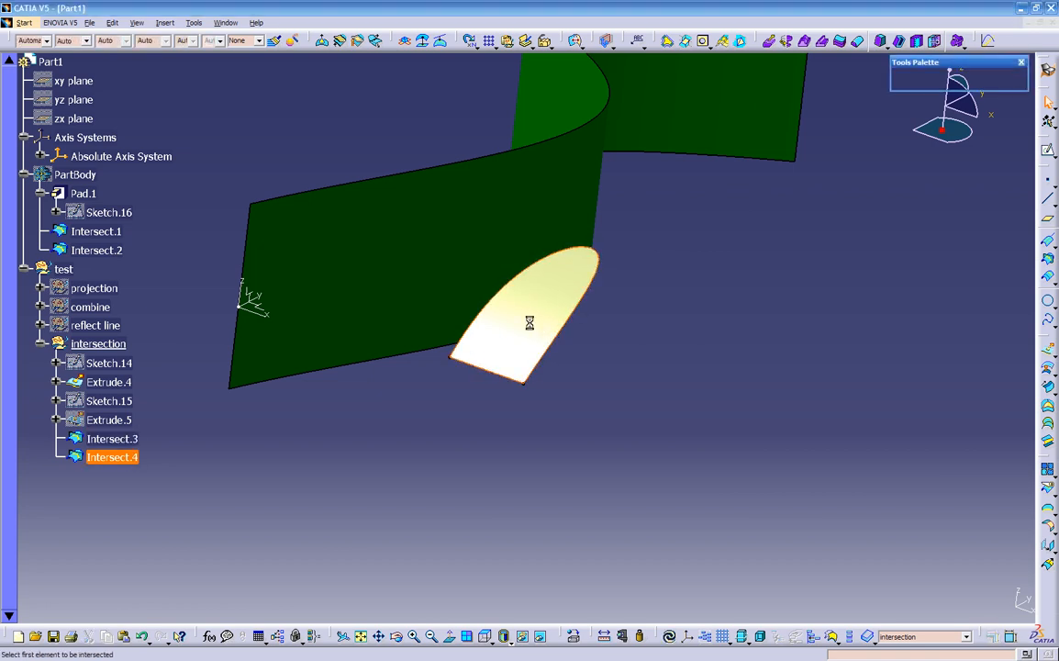
middle_click_drag(595, 420, 831, 552)
left_click(957, 604)
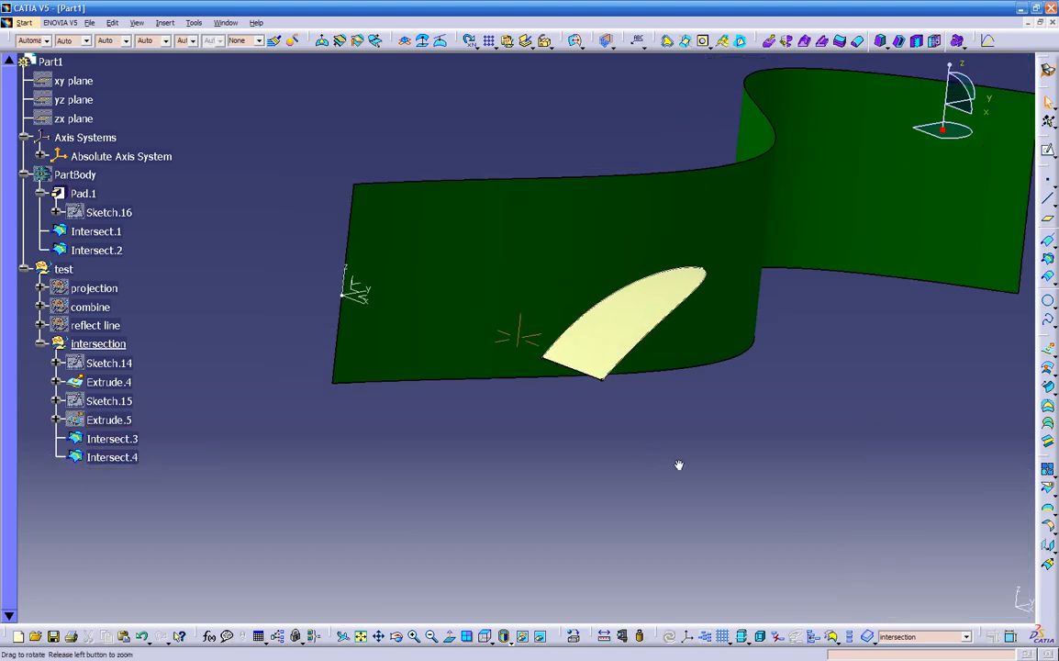
Show Extrude.5 again together with the intersection surface.
right_click(145, 424)
left_click(151, 219)
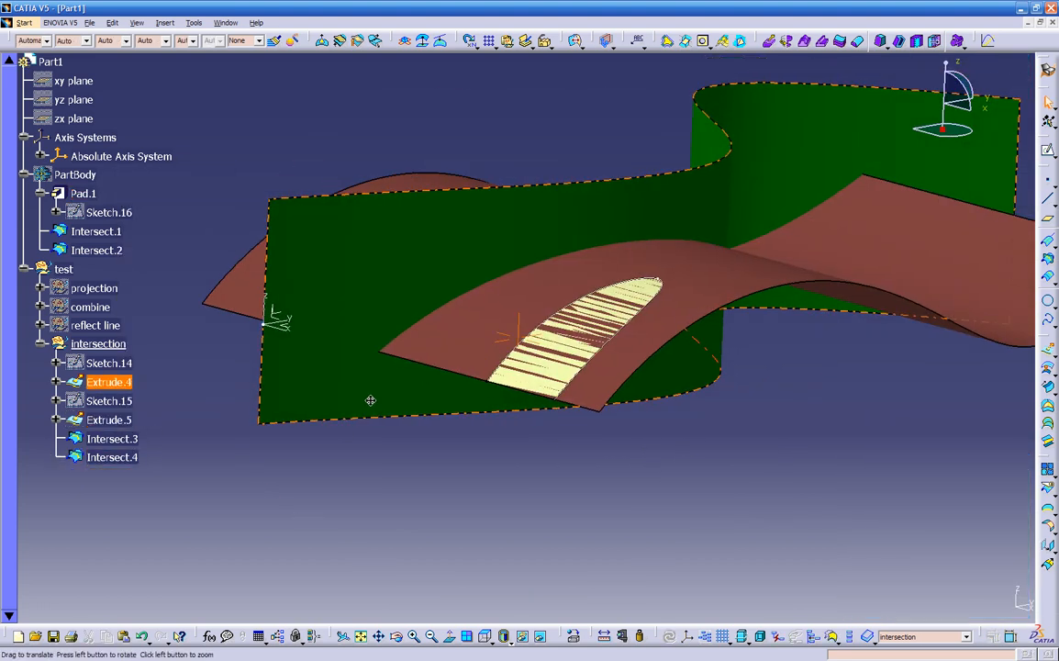
middle_click_drag(366, 402, 528, 505)
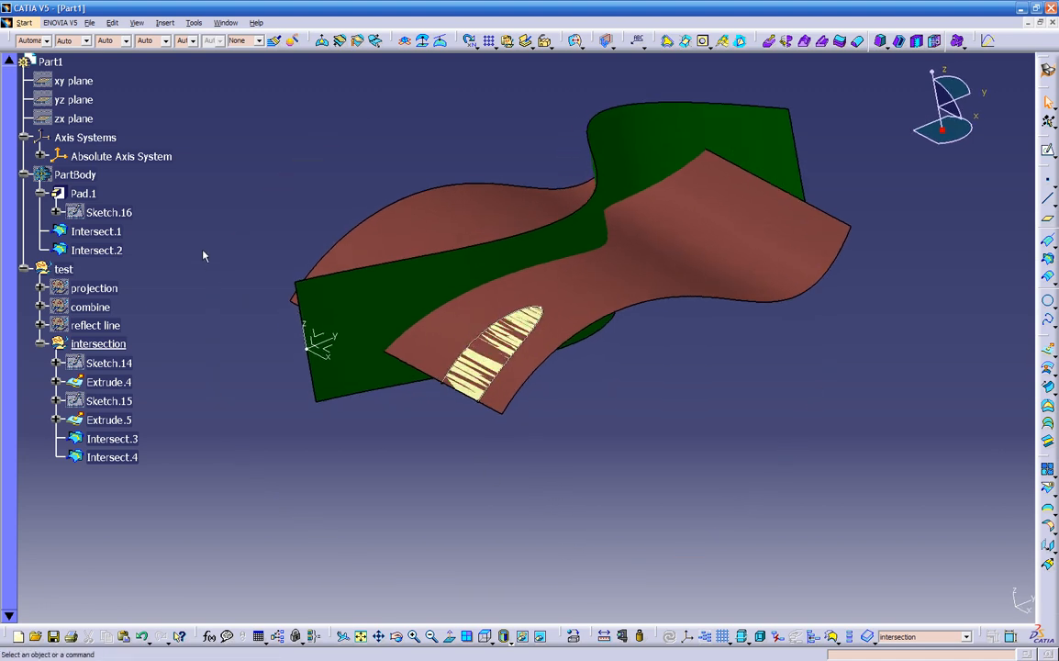
Show PartBody briefly to compare the pad with the intersection surface, and hide it again.
right_click(87, 173)
left_click(119, 211)
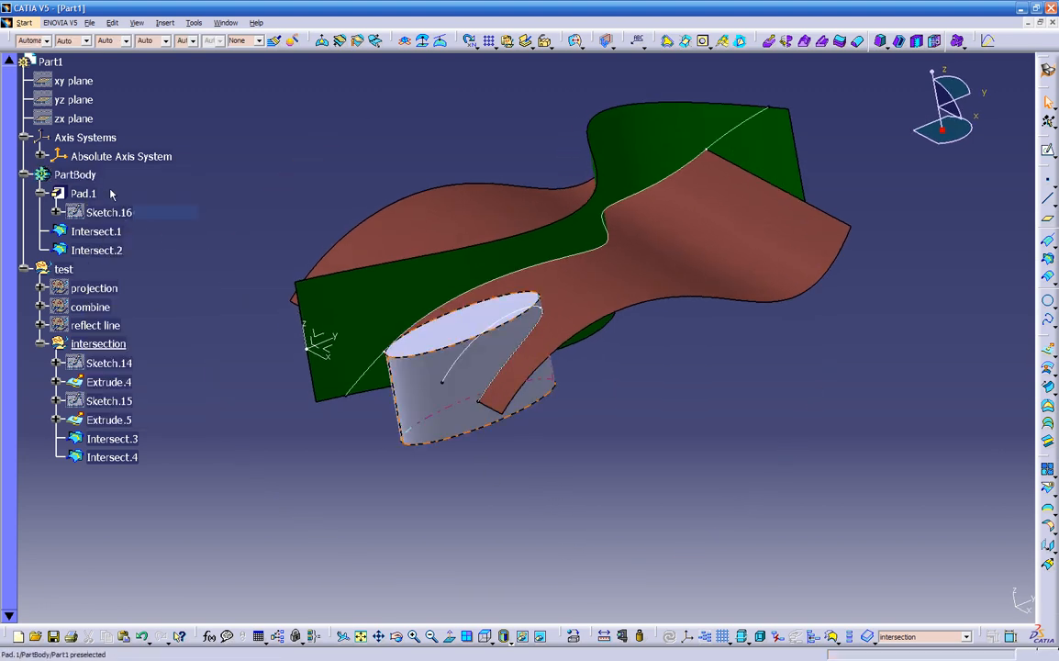
right_click(87, 179)
left_click(119, 215)
middle_click_drag(458, 455, 445, 446)
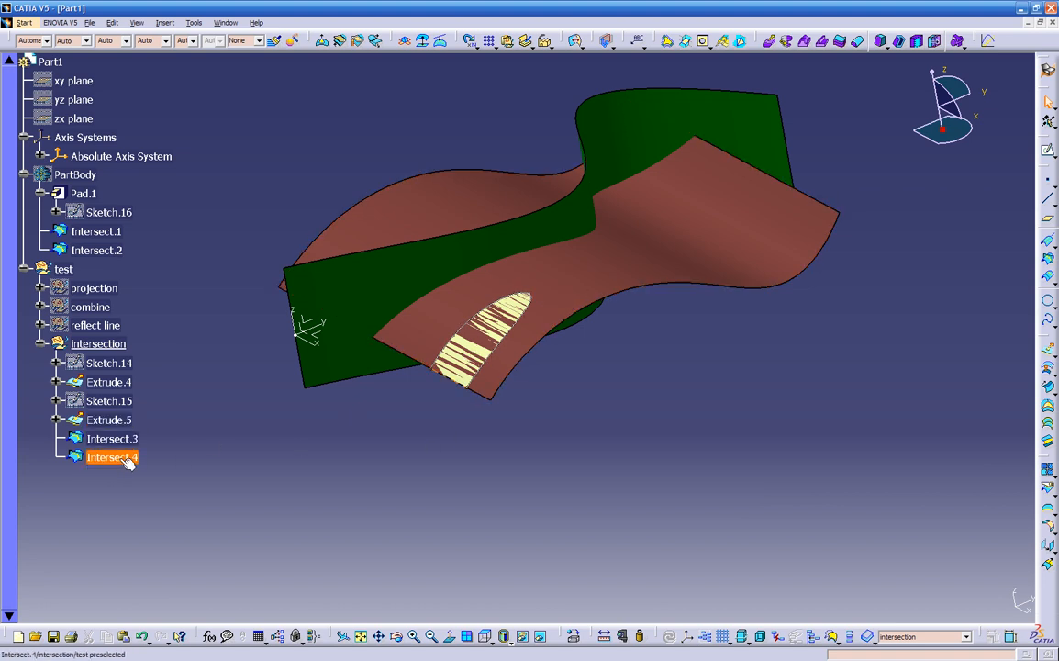
Insert a new geometrical set with Part1 as its father, keeping the default name.
left_click(166, 23)
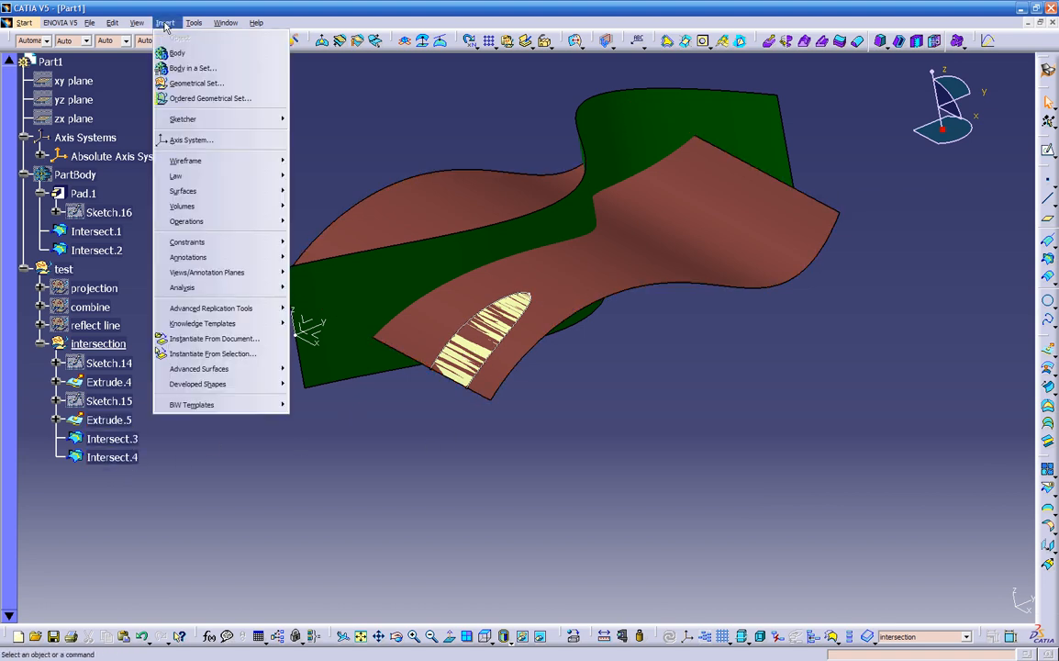
left_click(193, 85)
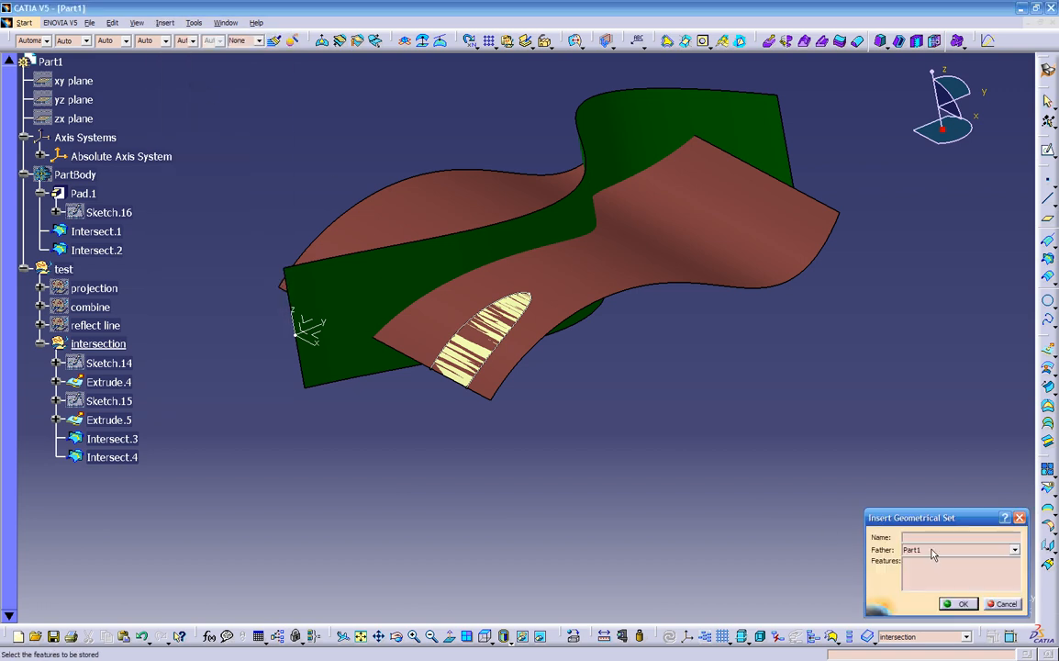
left_click(959, 602)
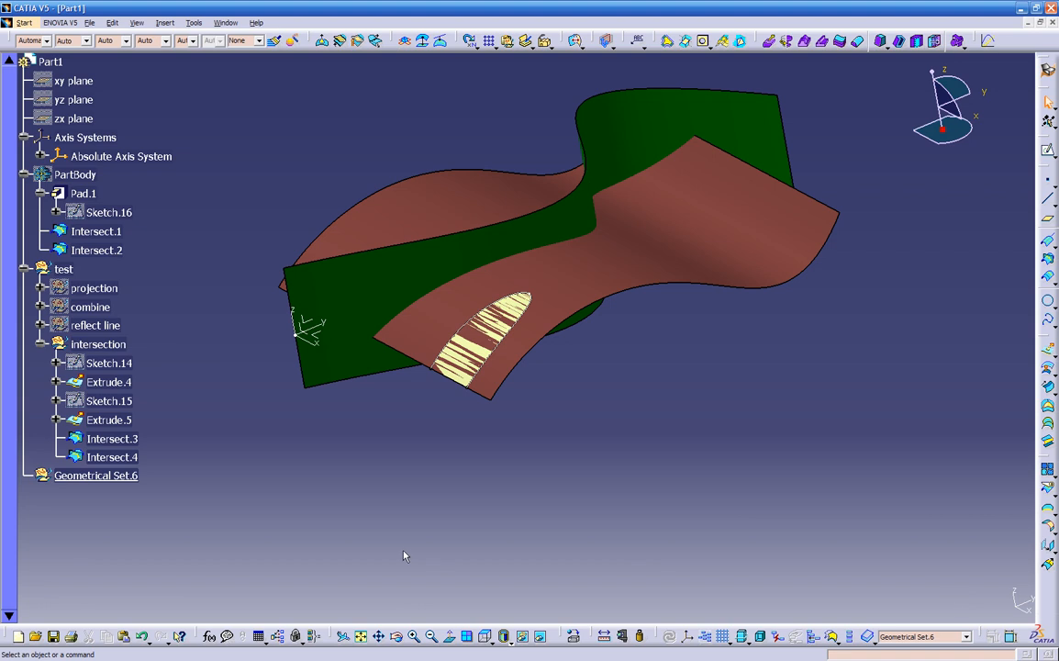
Move Intersect.4 to the new geometrical set at the last position.
right_click(103, 459)
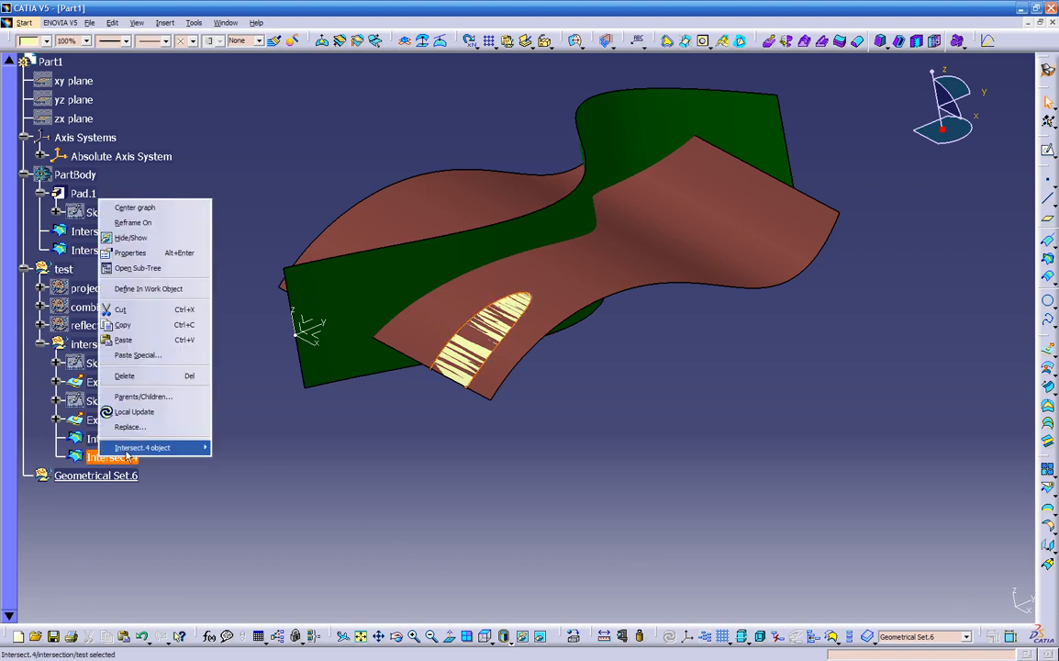
mouse_move(179, 448)
left_click(227, 485)
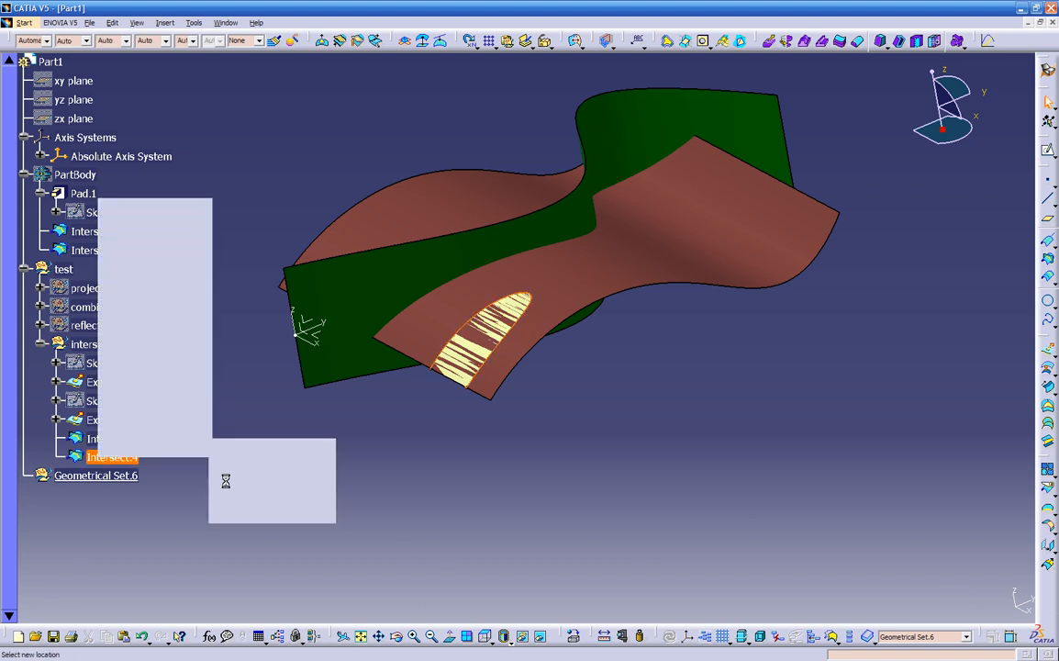
left_click(124, 477)
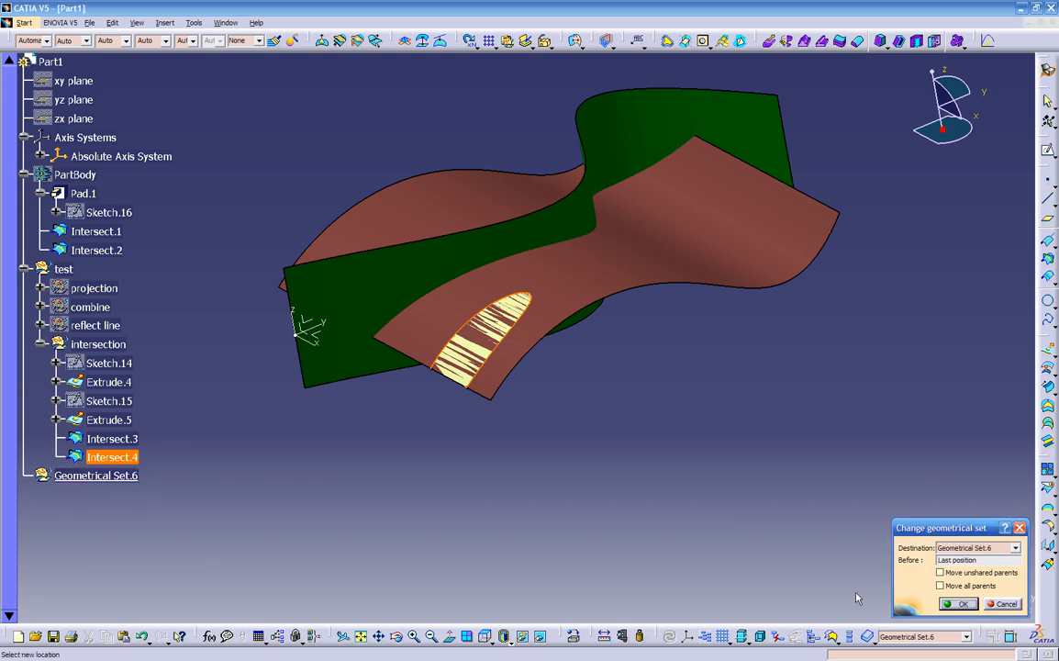
left_click(956, 604)
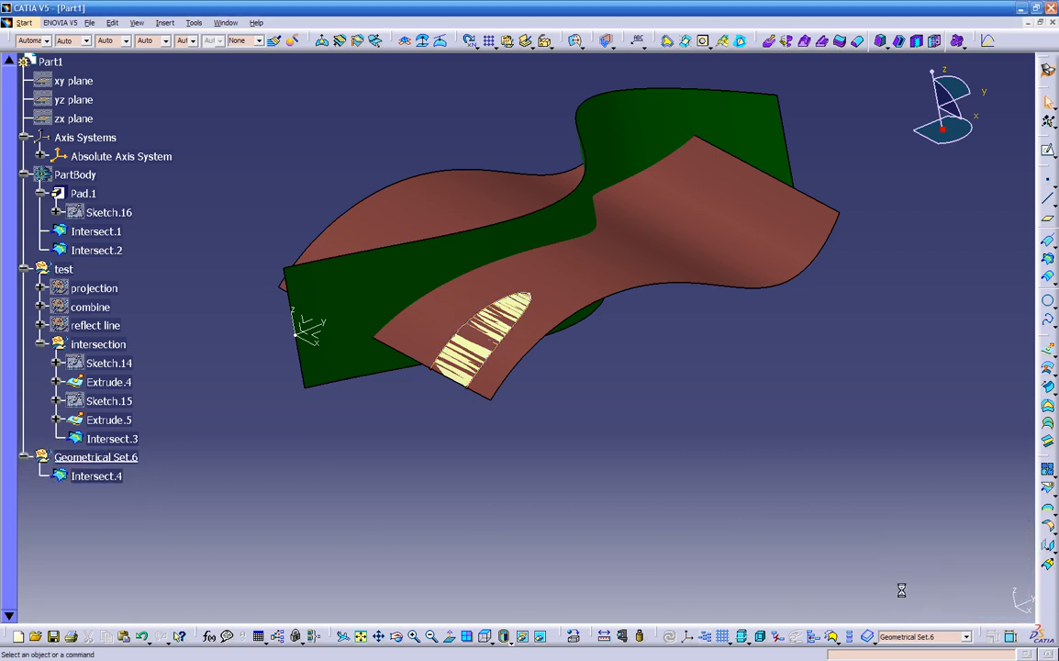
Collapse the intersection, PartBody, Axis Systems and test branches, and hide the test set to isolate Intersect.4.
left_click(40, 345)
left_click(24, 175)
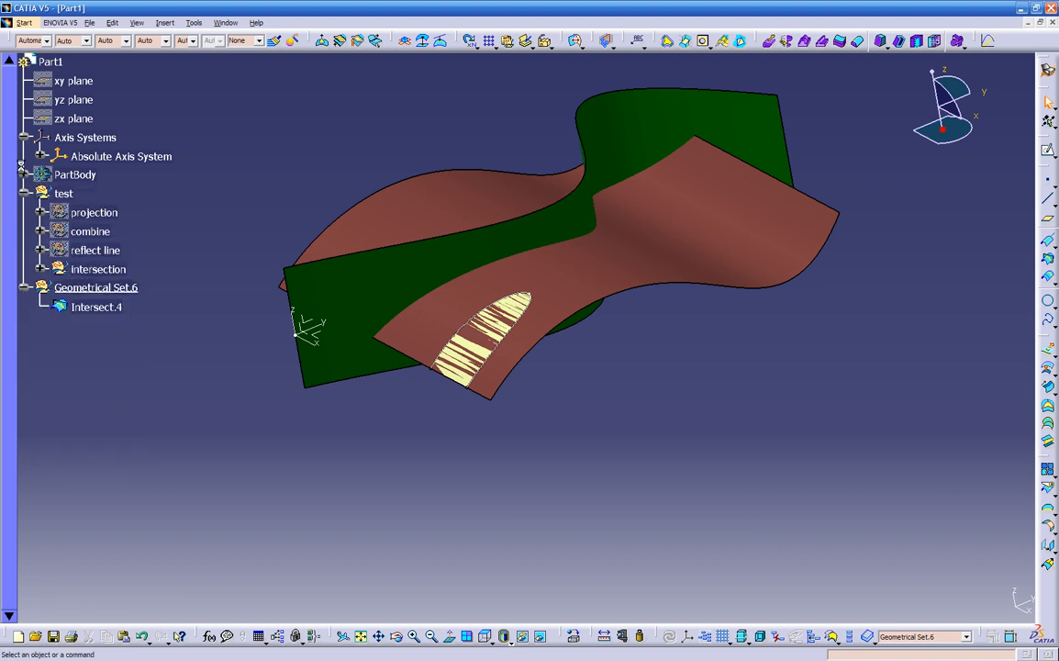
left_click(24, 137)
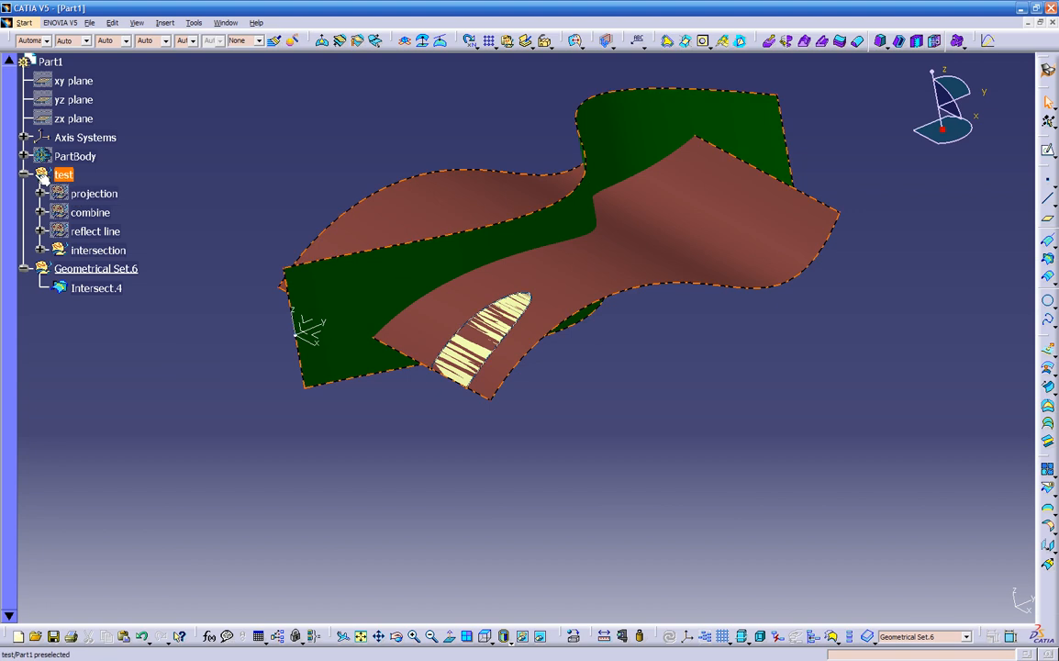
left_click(24, 175)
right_click(60, 175)
left_click(94, 210)
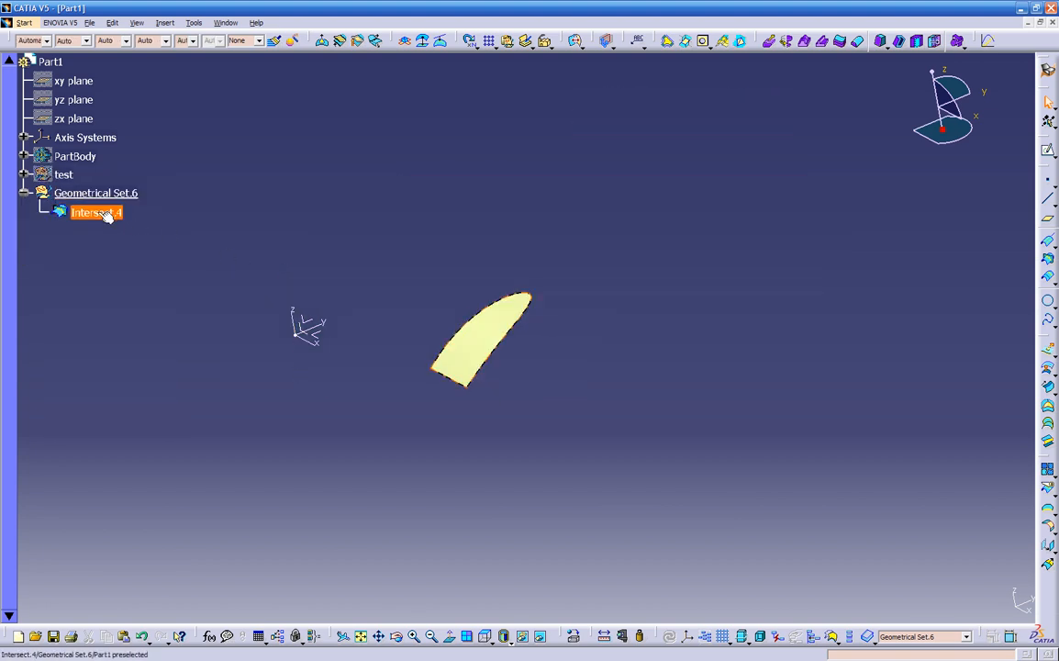
middle_click_drag(470, 474, 507, 362)
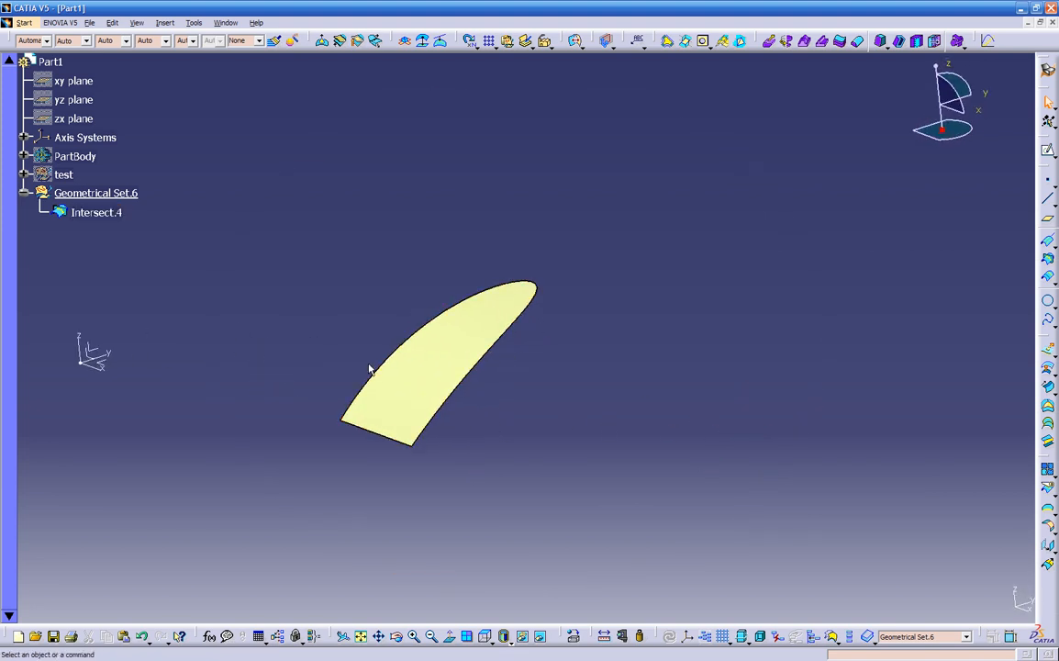
Expand the test set and examine the hidden space, highlighting the combine set's geometry, before returning to the visible space.
left_click(24, 174)
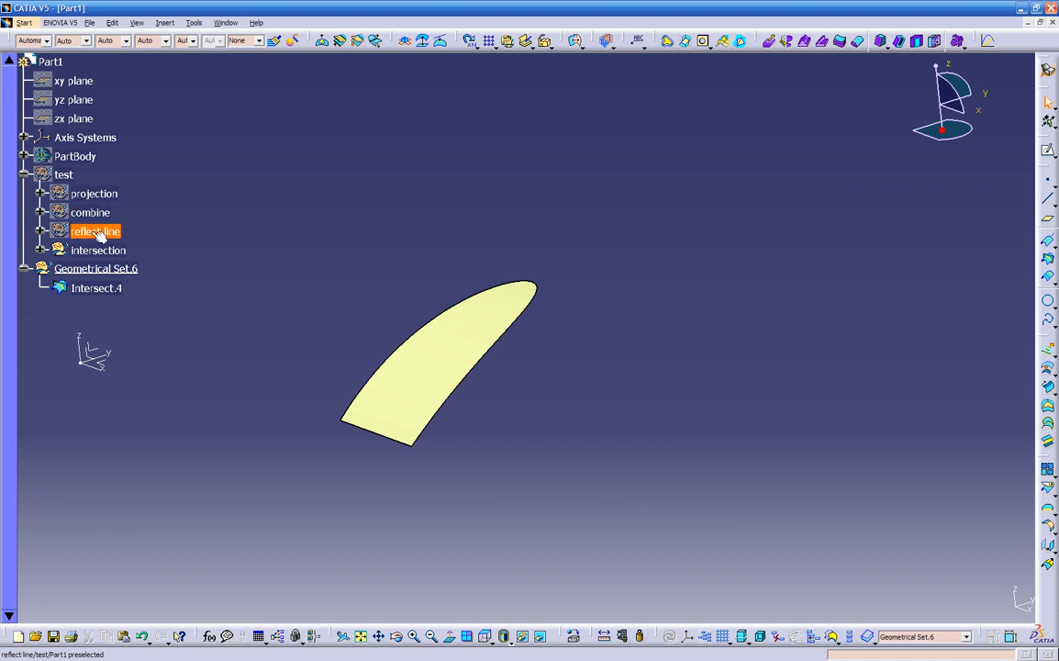
middle_click_drag(479, 451, 544, 548)
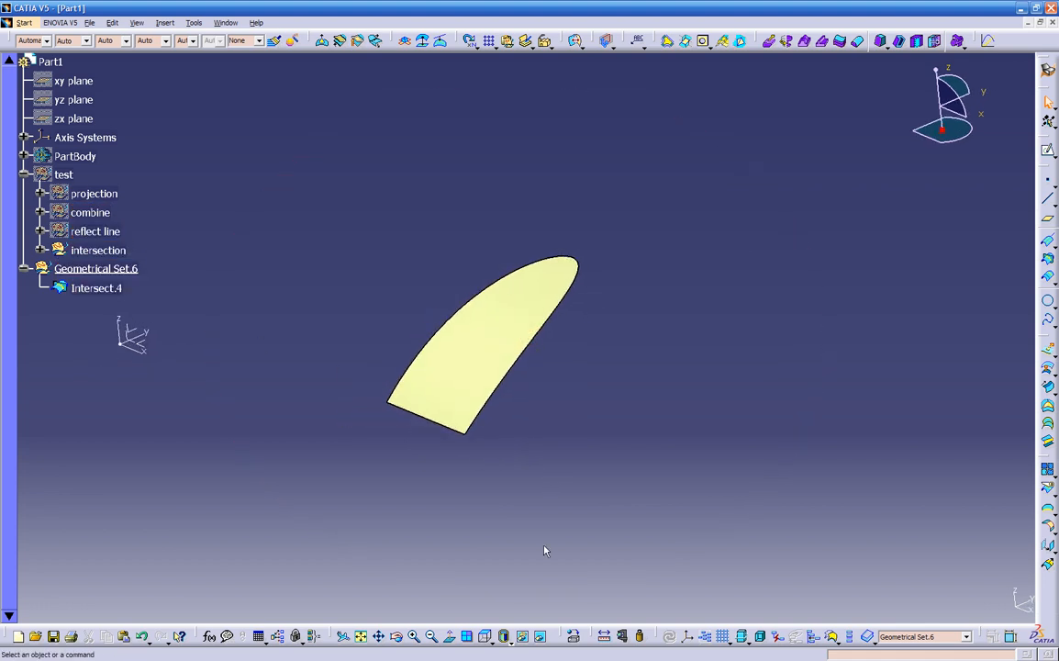
left_click(540, 637)
middle_click_drag(520, 392, 876, 268)
middle_click_drag(516, 360, 156, 432)
left_click(85, 214)
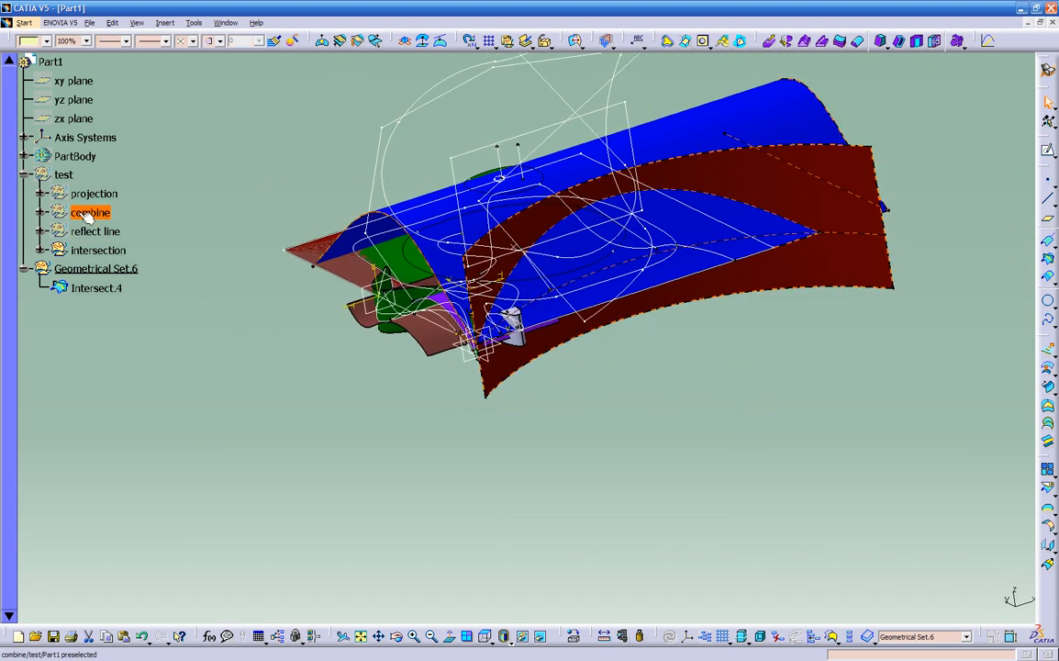
left_click(540, 636)
Show the combine geometrical set and its parent set test.
right_click(95, 228)
left_click(115, 246)
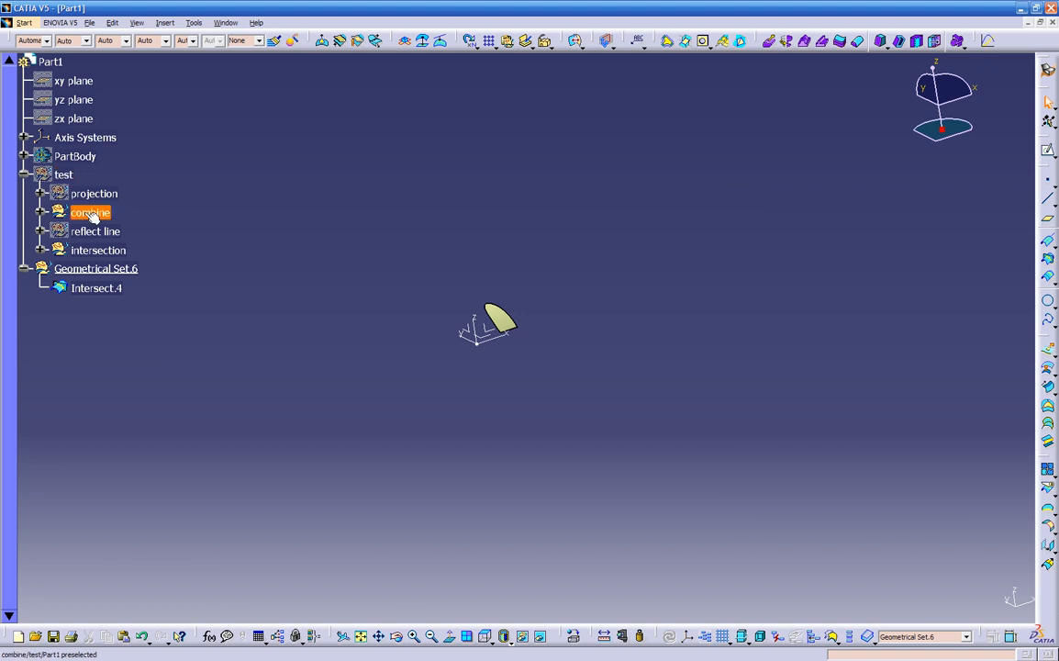
right_click(60, 175)
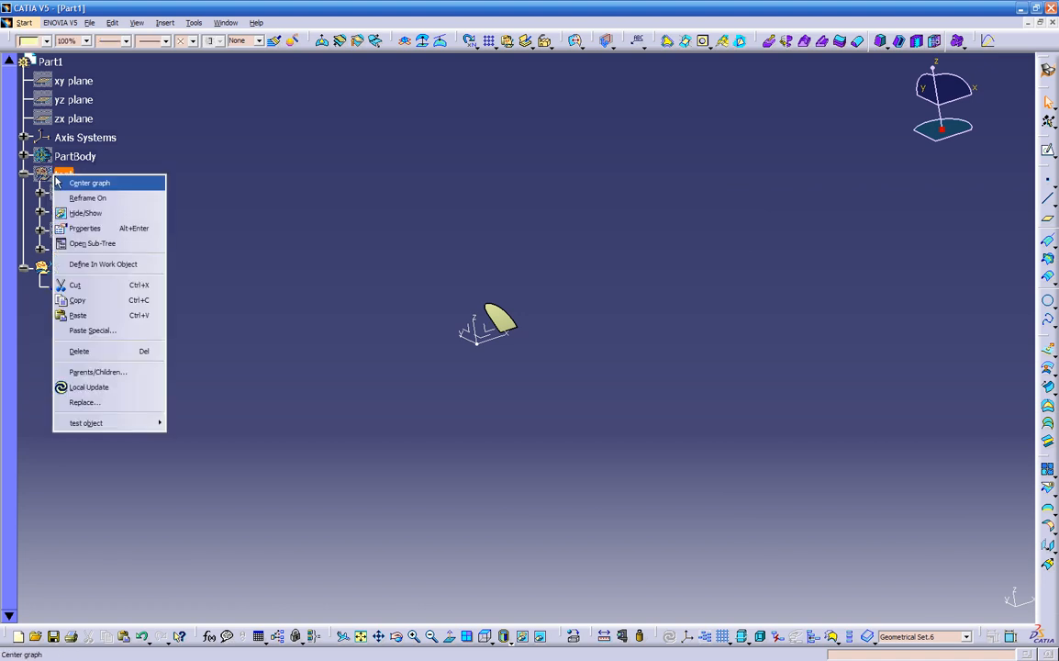
left_click(84, 212)
middle_click_drag(416, 395, 588, 431)
Hide the combine geometrical set inside test, toggling its visibility on and off once more.
right_click(74, 211)
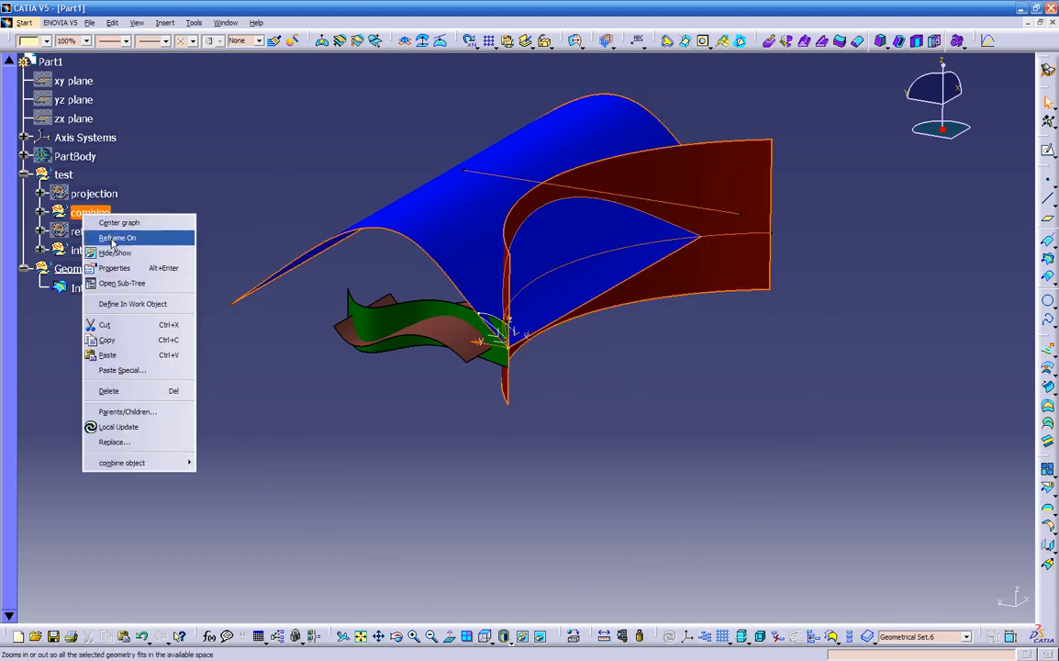
left_click(112, 249)
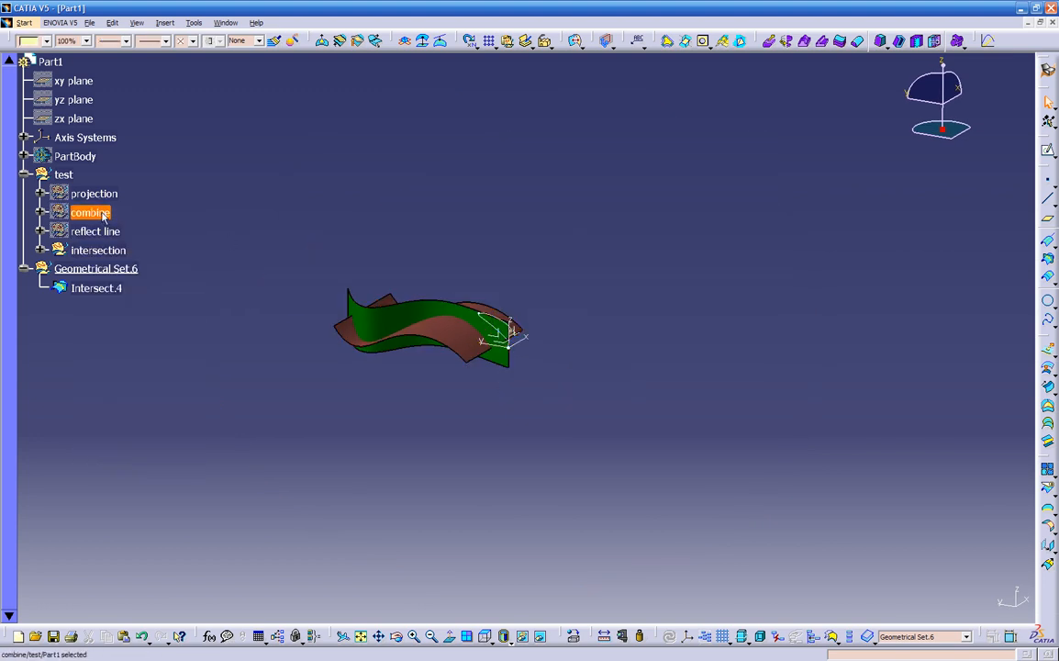
right_click(92, 212)
left_click(131, 250)
right_click(90, 212)
left_click(142, 249)
Expand the intersection set and delete Geometrical Set.6 together with the Intersect.4 surface it contains.
middle_click_drag(496, 372, 317, 386)
middle_click_drag(527, 449, 362, 485)
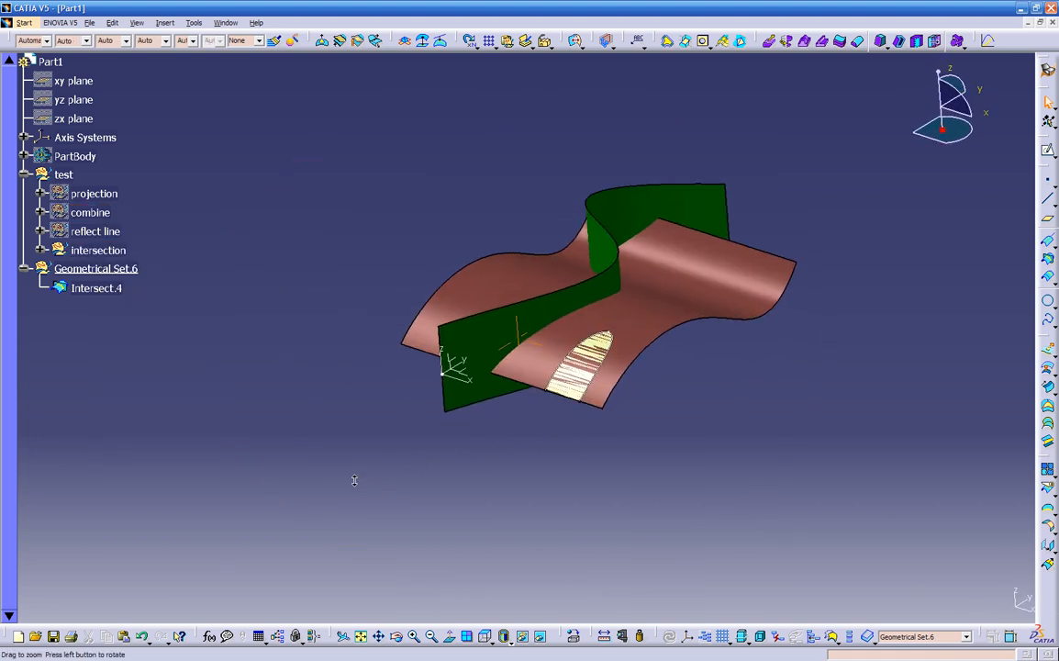
middle_click_drag(354, 372, 390, 411)
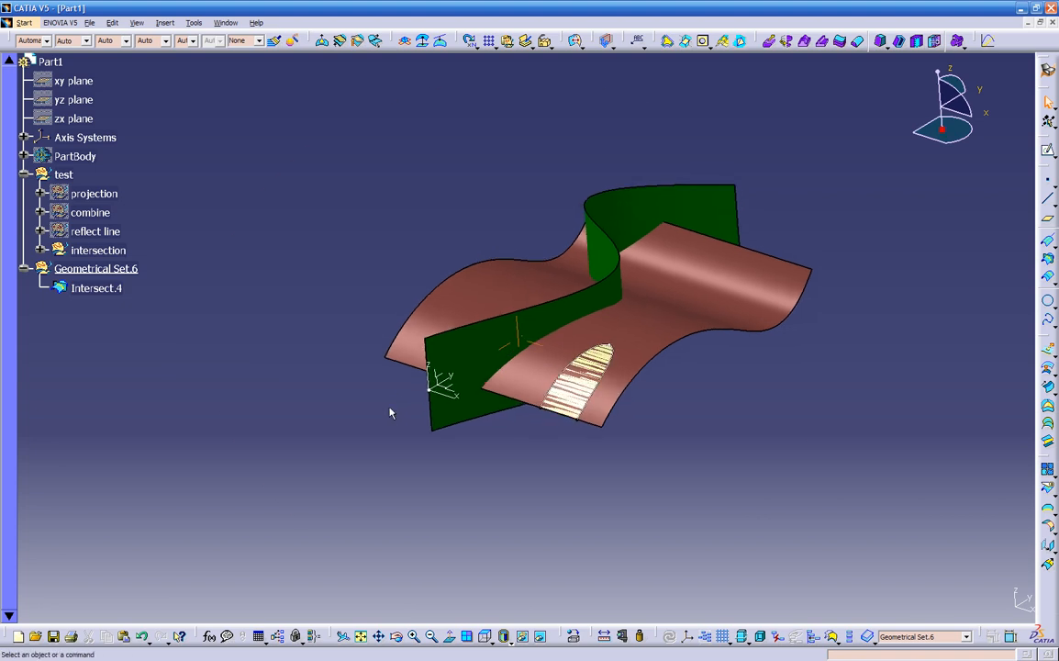
left_click(40, 250)
left_click(96, 366)
key("Delete")
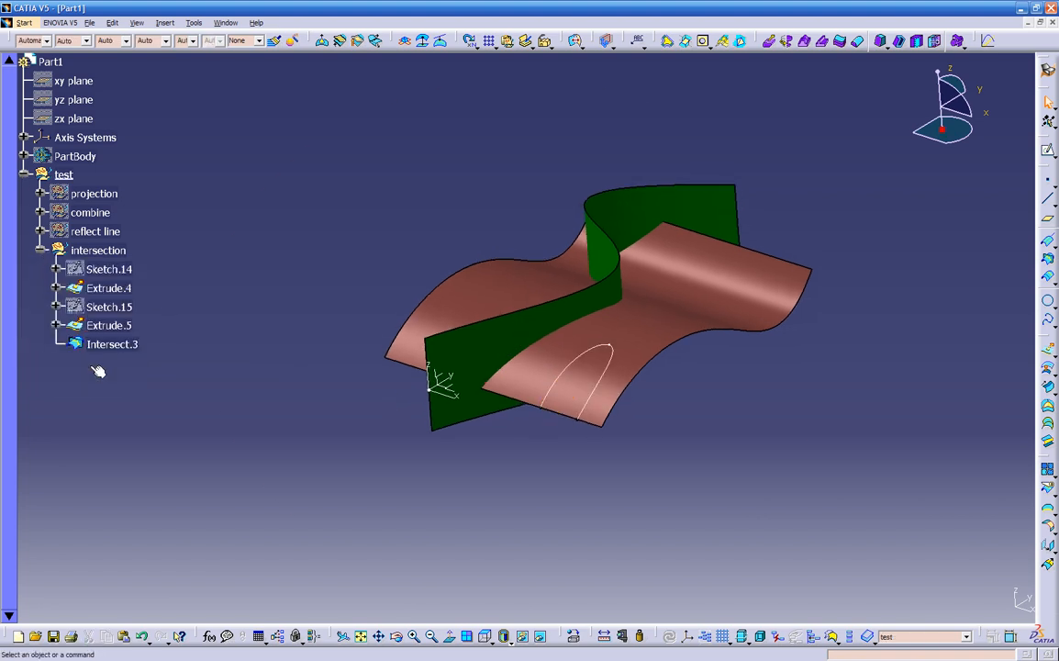
Define the intersection geometrical set as the in-work object.
mouse_move(299, 404)
middle_mouse_down()
mouse_move(475, 476)
mouse_move(418, 487)
mouse_move(381, 426)
middle_mouse_up()
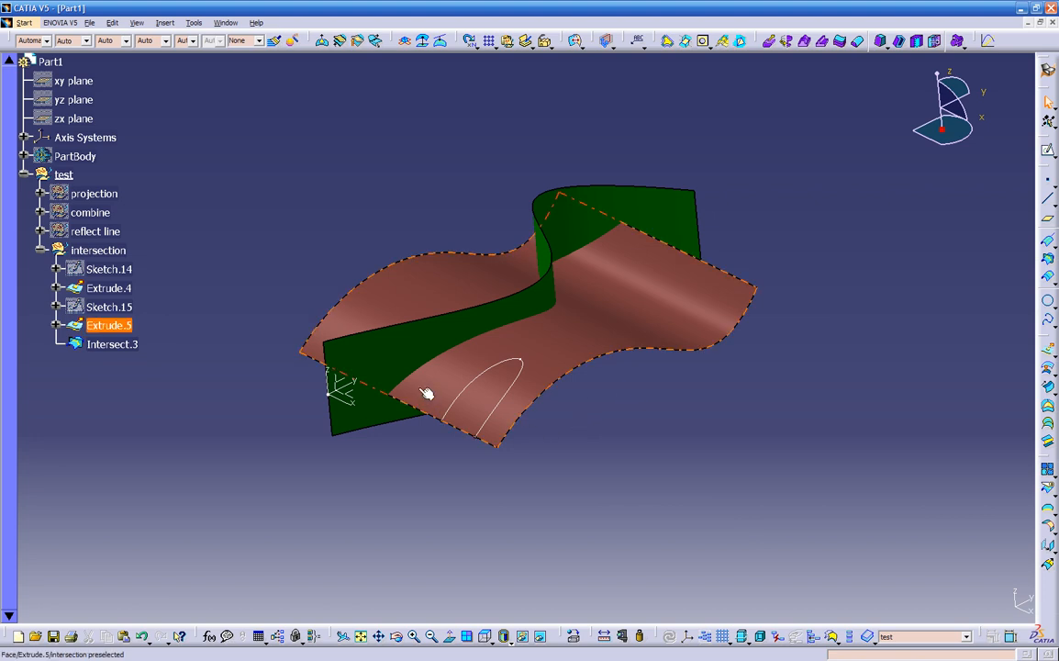
middle_click_drag(489, 465, 496, 451)
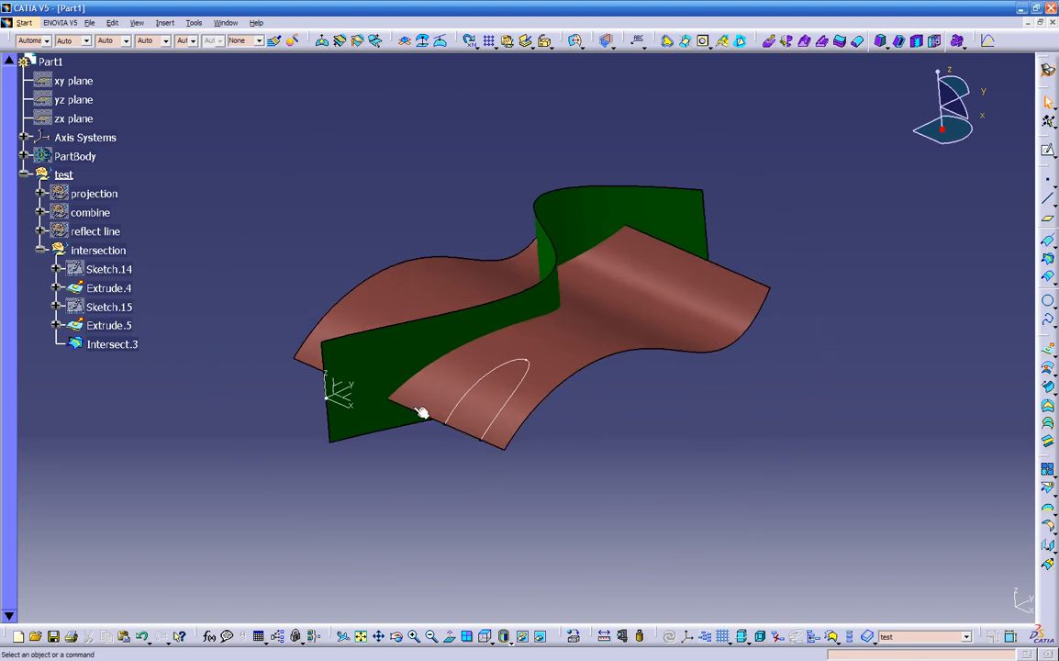
right_click(93, 251)
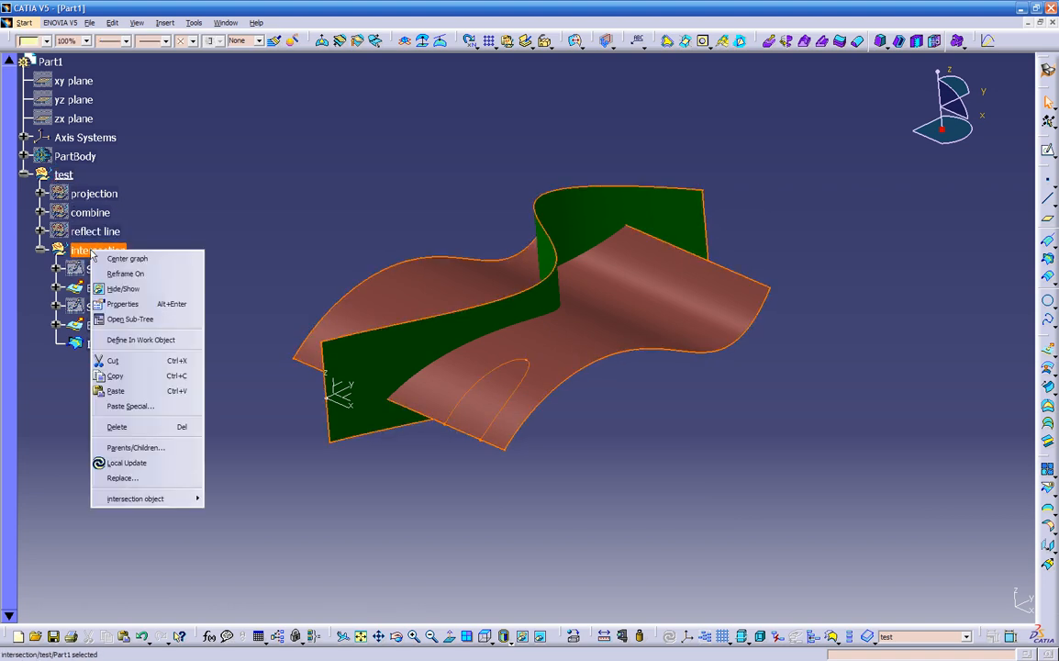
left_click(138, 339)
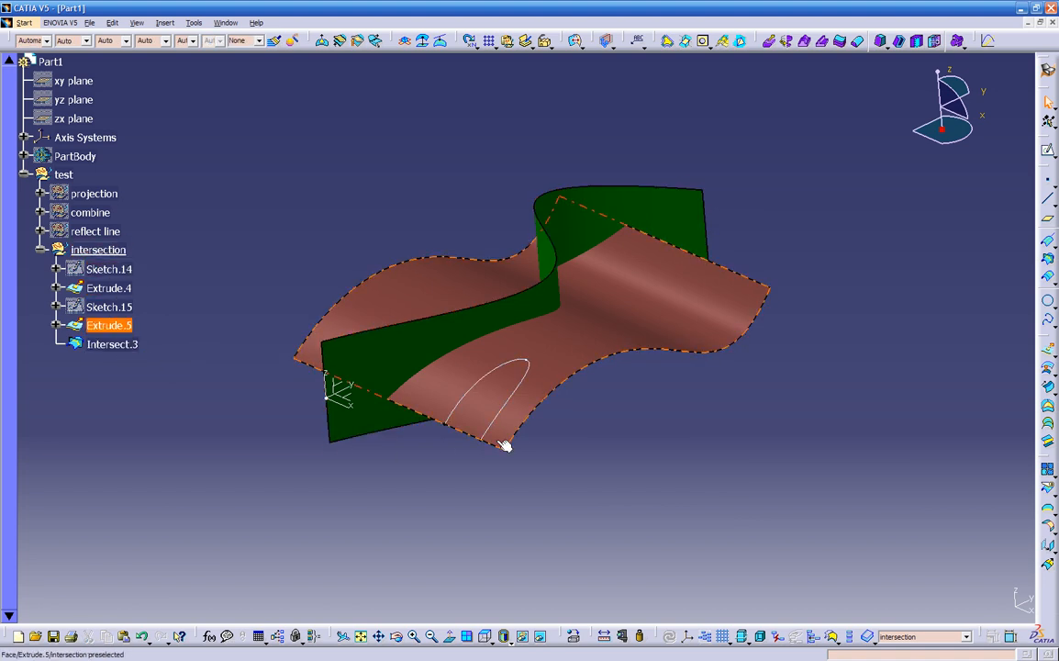
Sketch two separate slanted lines on the xy plane beside the extruded surfaces, converging towards +Y without touching, and finish the sketch.
middle_click_drag(445, 447, 448, 475)
left_click(351, 446)
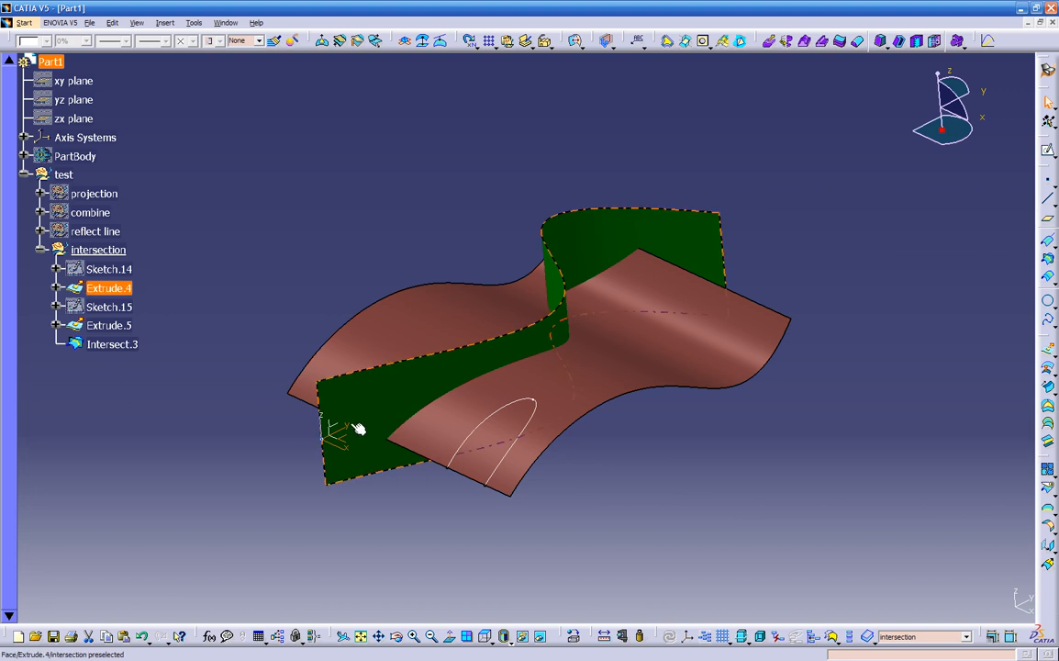
left_click(1048, 149)
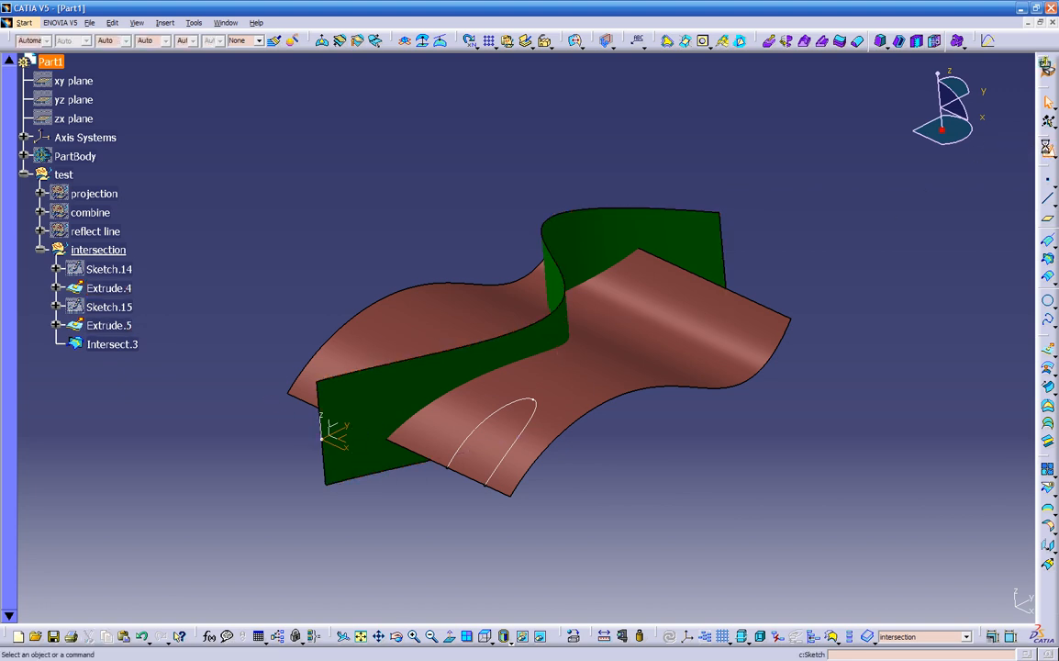
middle_click(873, 318)
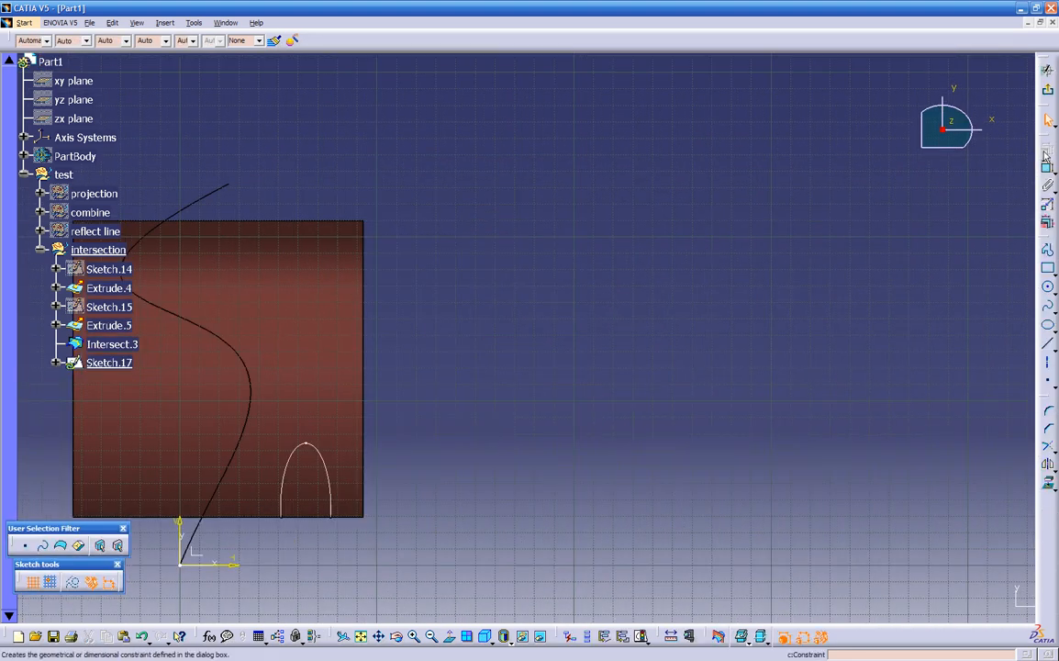
left_click(1048, 342)
left_click(427, 488)
left_click(535, 266)
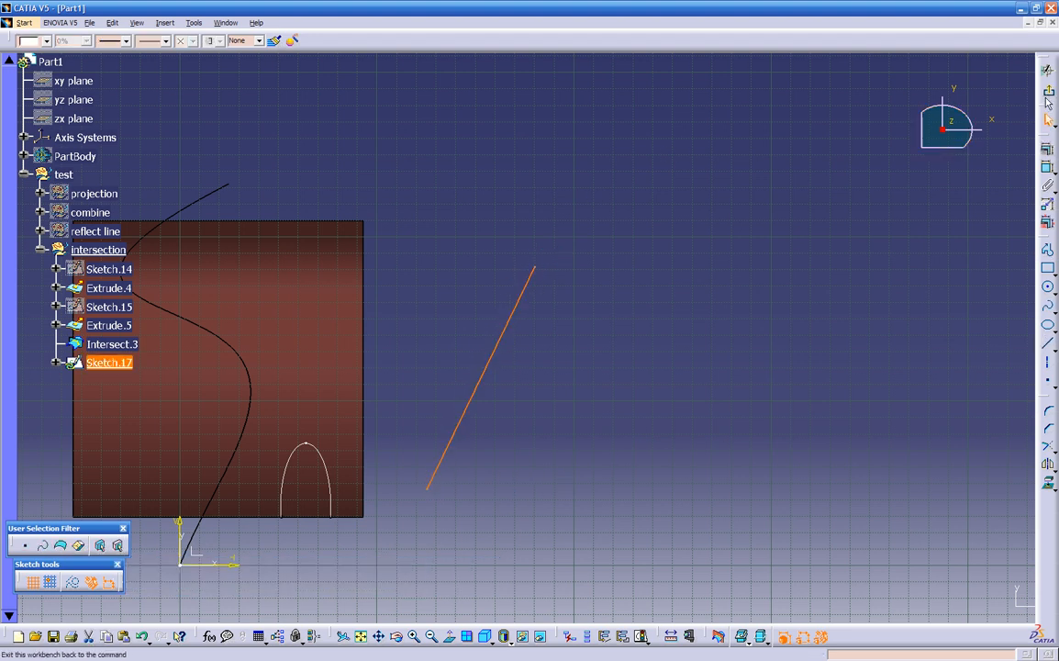
left_click(1050, 345)
left_click(572, 271)
left_click(634, 501)
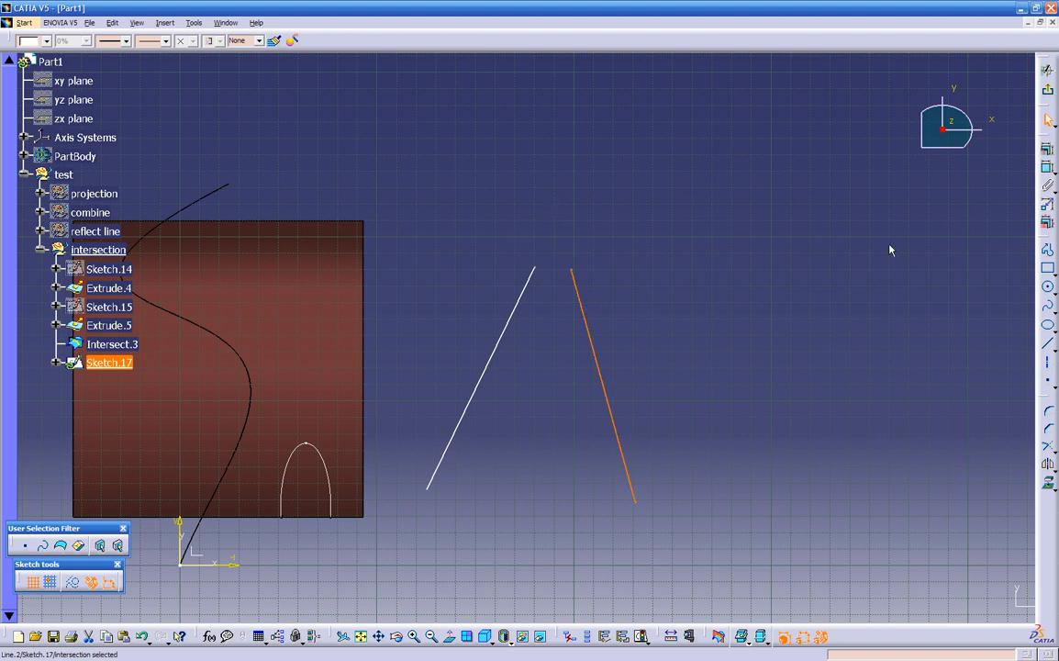
left_click(1047, 89)
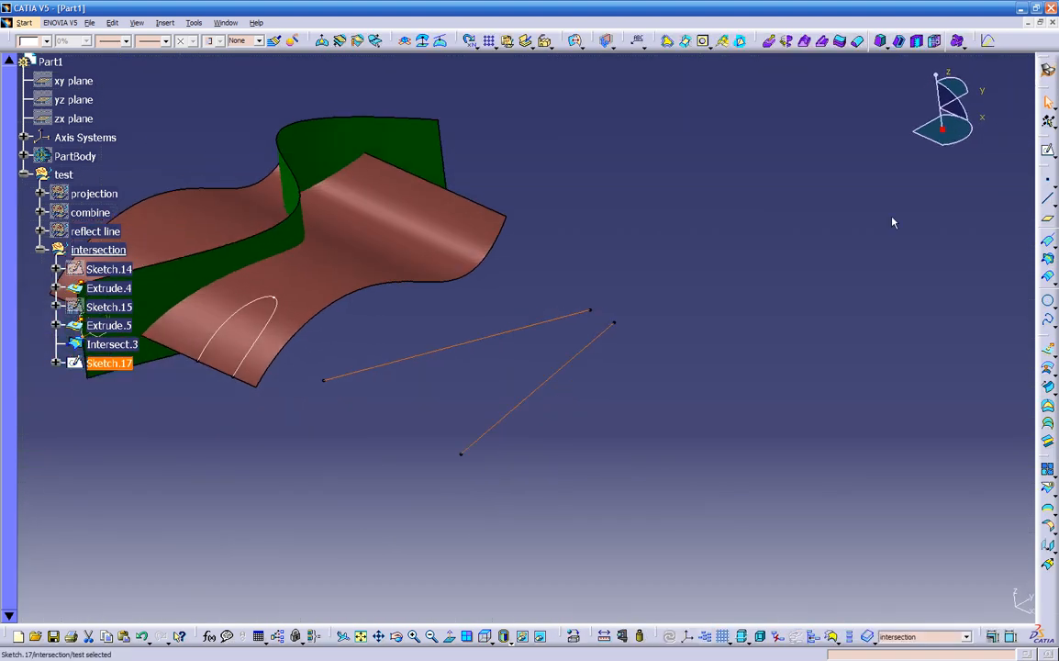
left_click(558, 371)
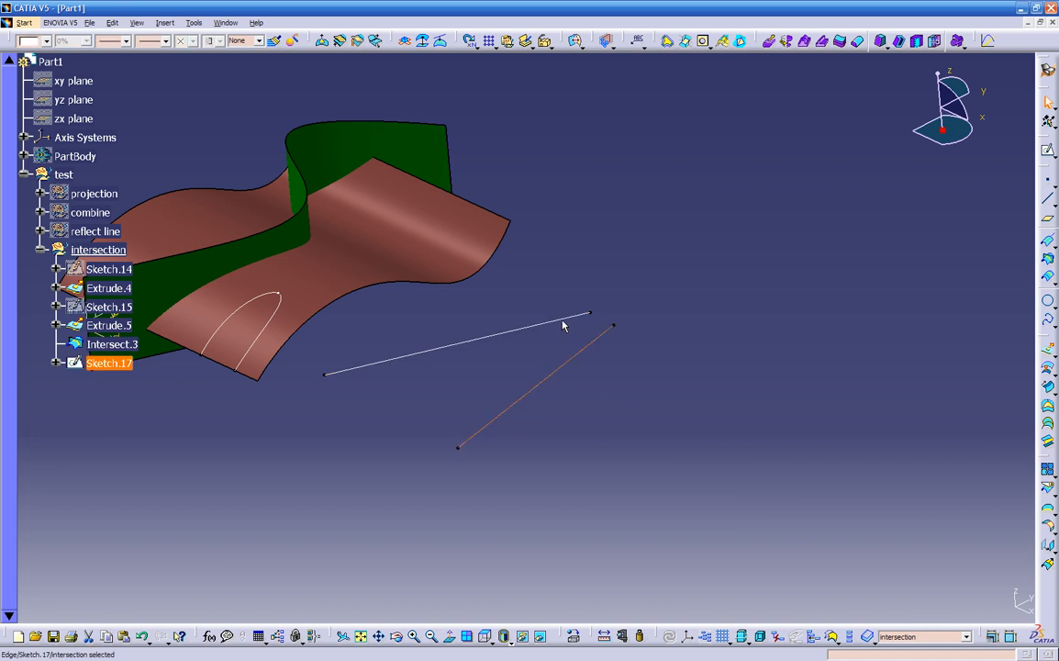
left_click(746, 355)
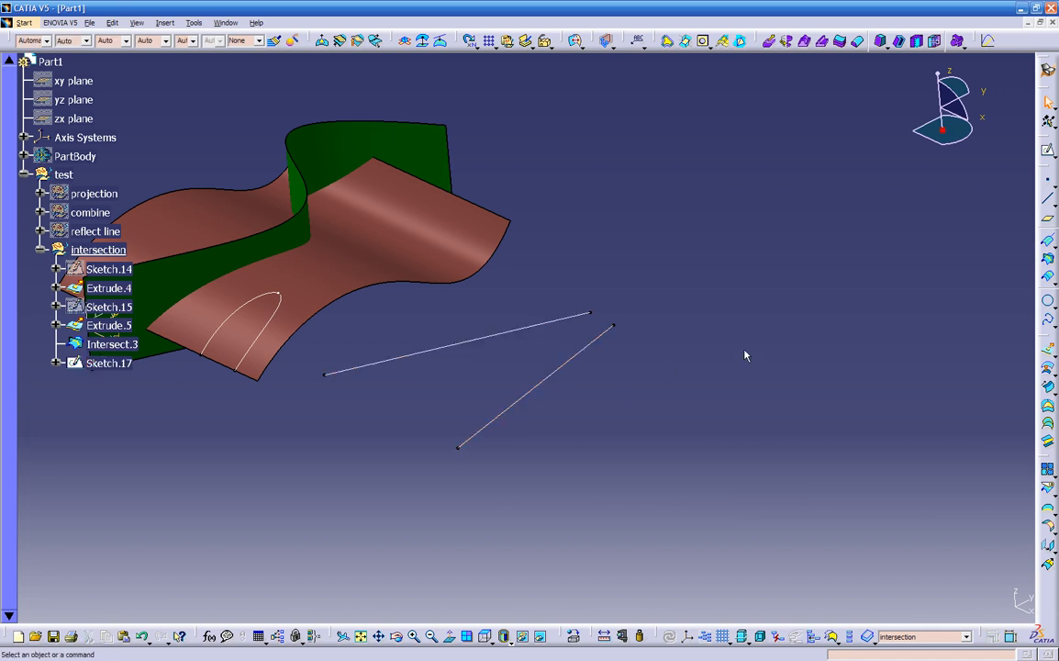
left_click(1047, 260)
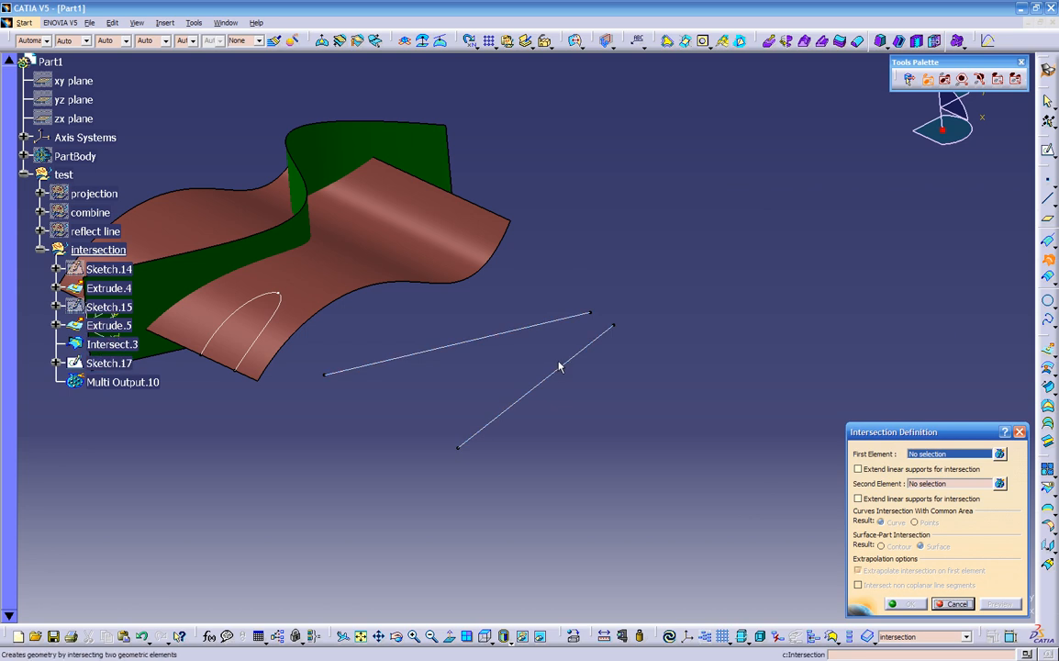
left_click(558, 368)
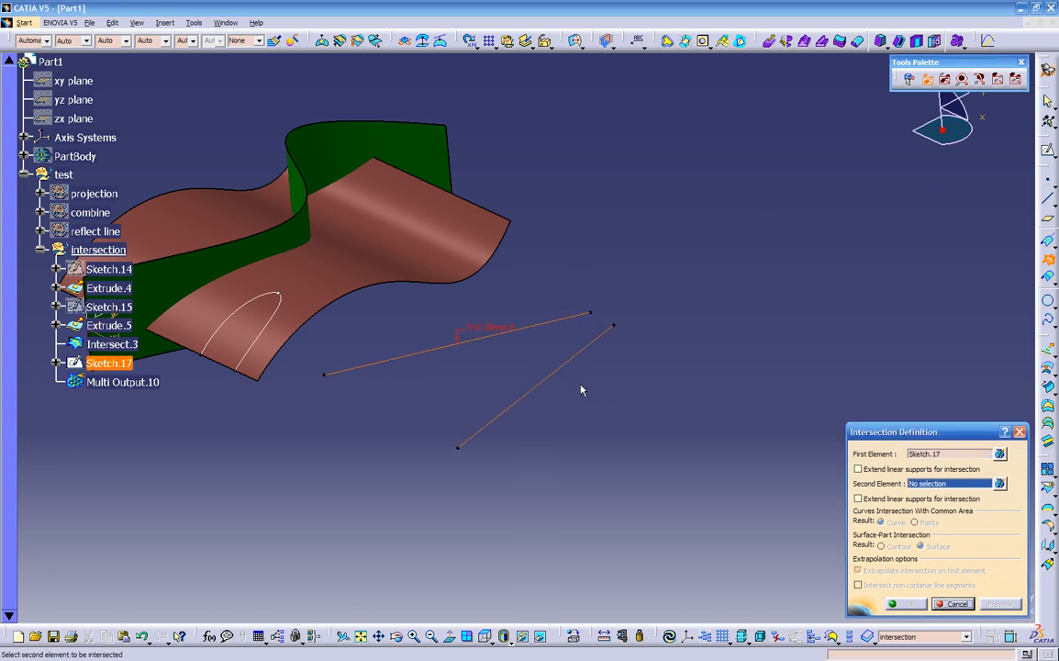
left_click(951, 605)
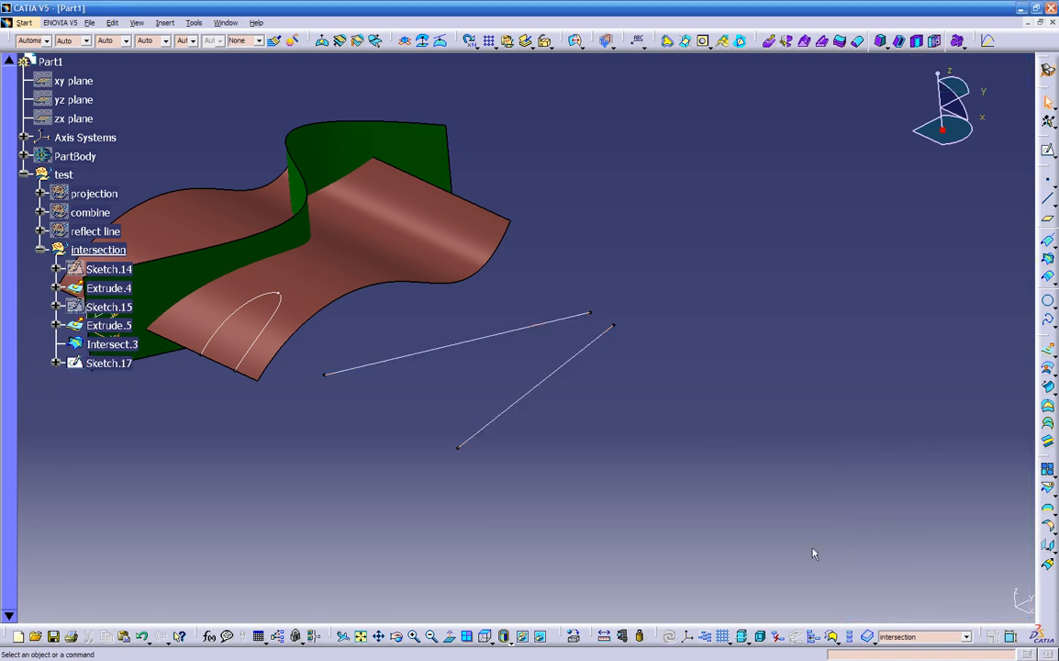
Disassemble Sketch.17 into separate curves with the Domains Only mode.
middle_click_drag(187, 405, 330, 351)
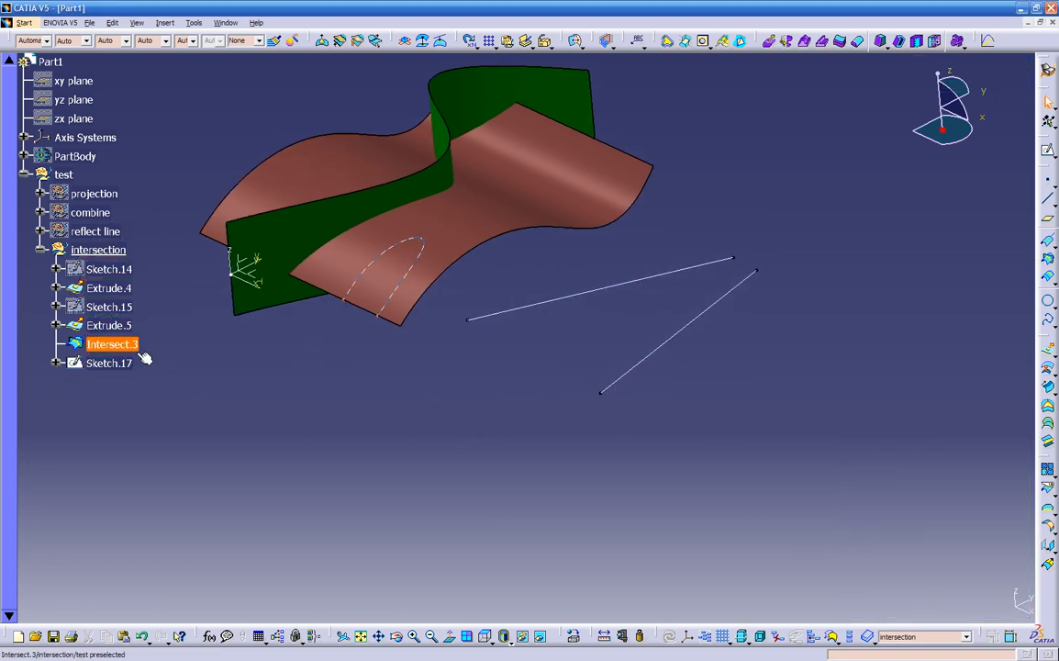
left_click(134, 365)
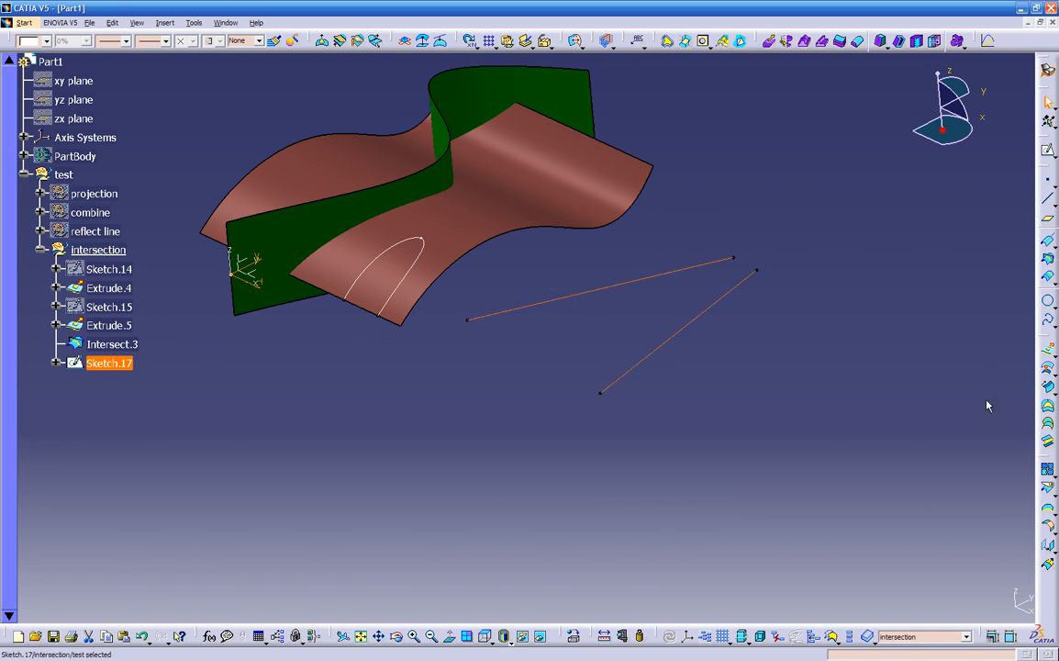
left_click(1054, 471)
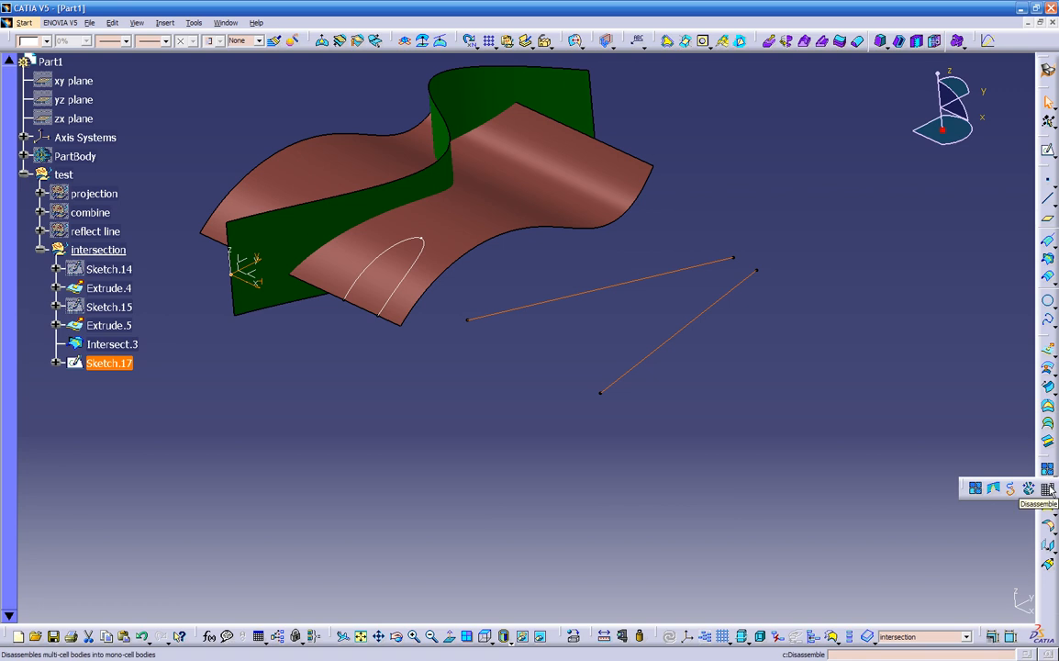
left_click(1048, 488)
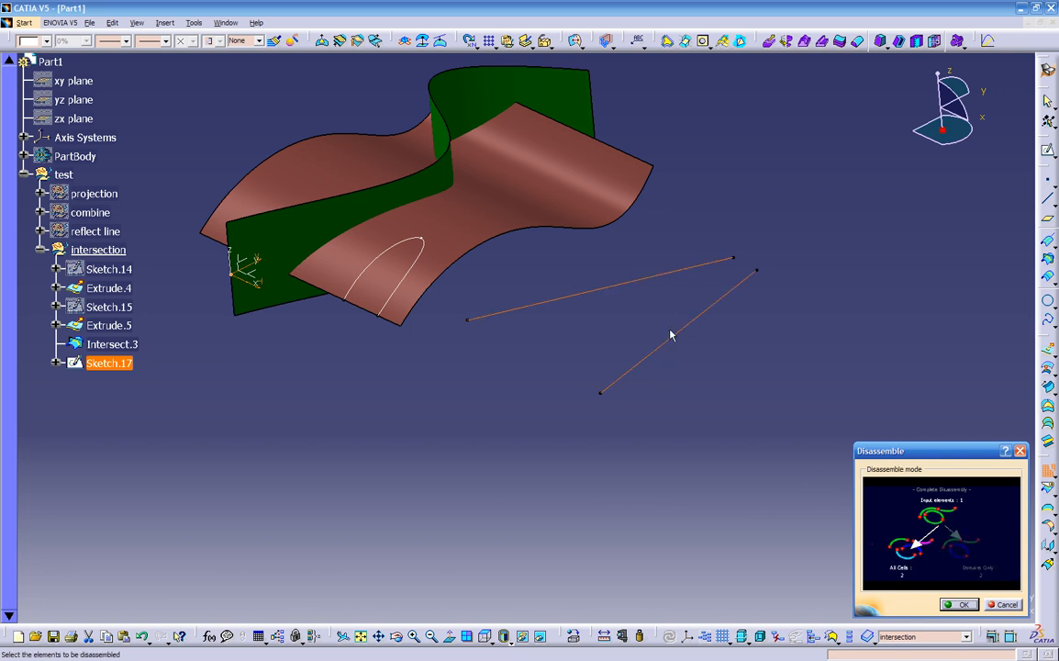
left_click(960, 555)
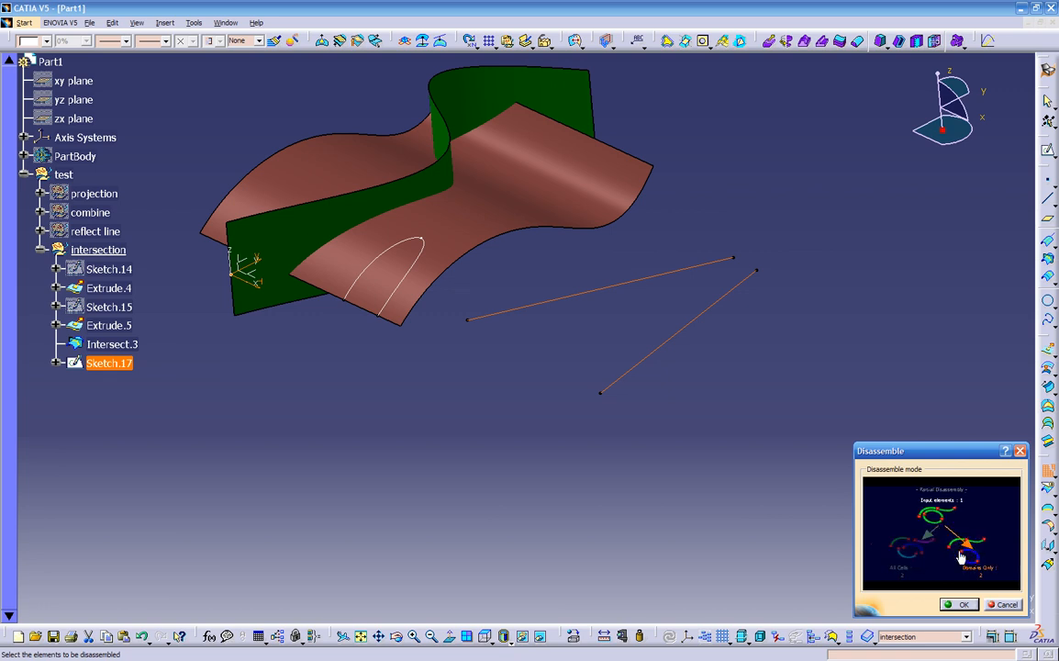
left_click(959, 604)
Highlight the disassembled Curve.1 and Curve.2, and hide the source sketch Sketch.17.
left_click(102, 382)
left_click(103, 402, "ctrl")
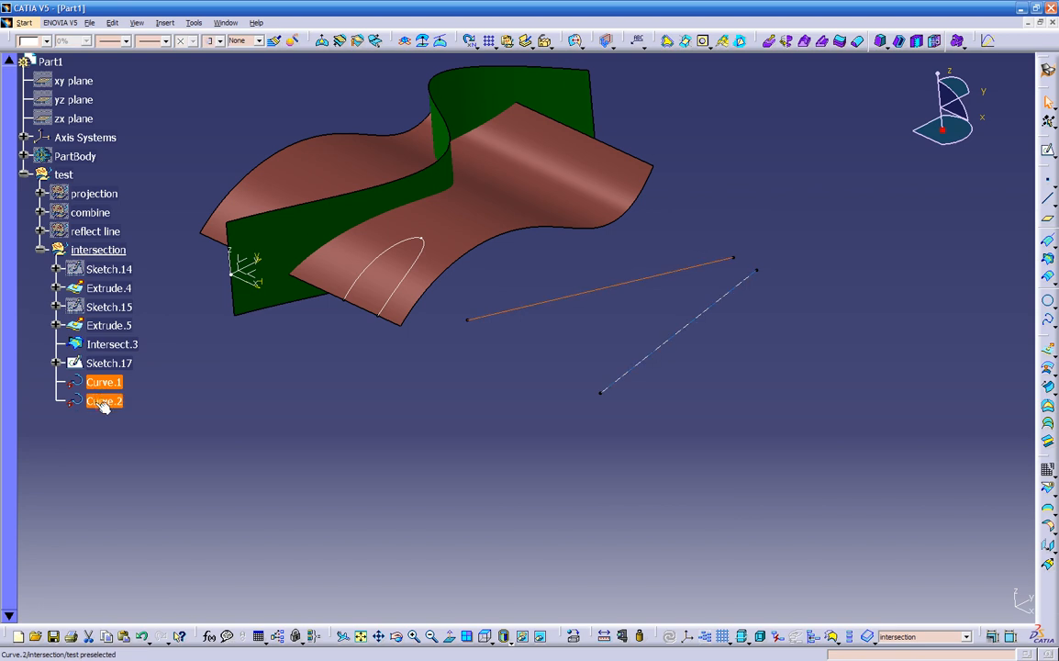
left_click(103, 402)
left_click(129, 364)
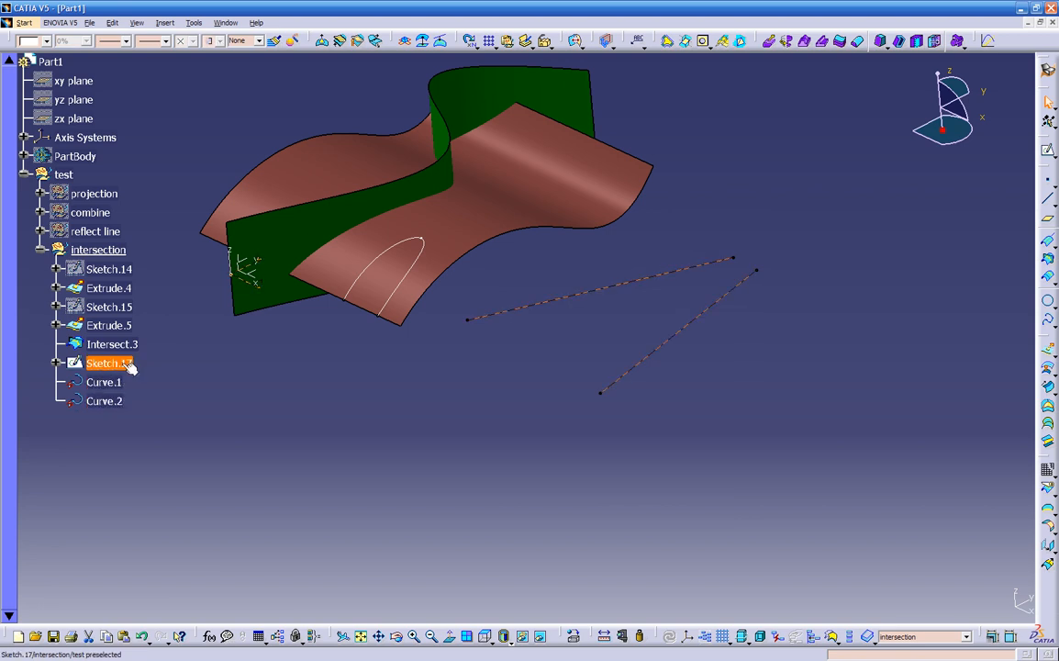
right_click(129, 363)
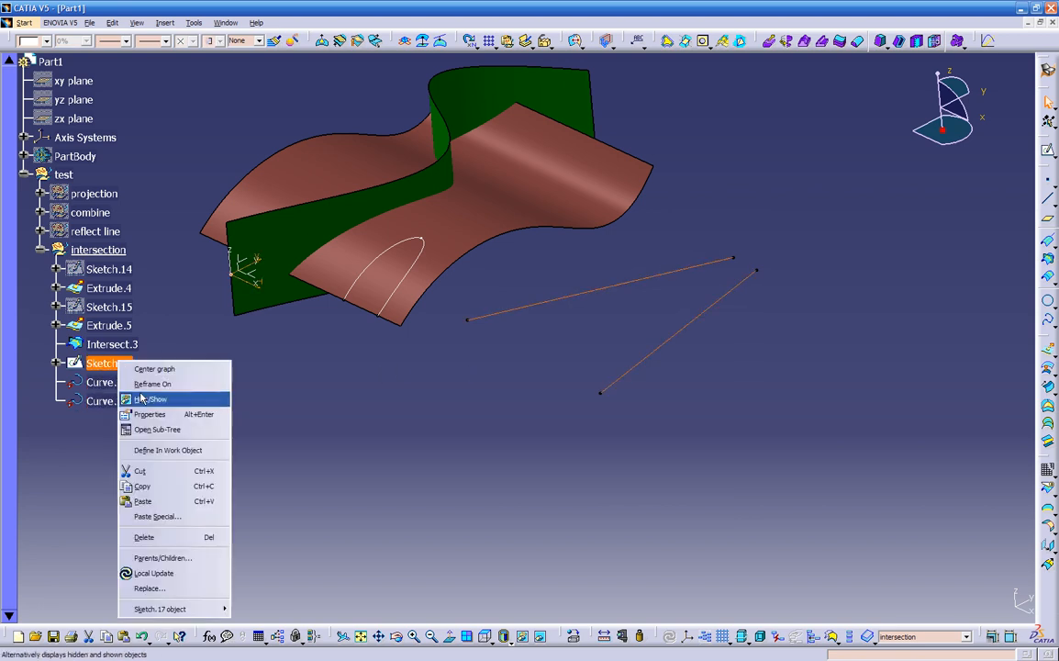
left_click(139, 387)
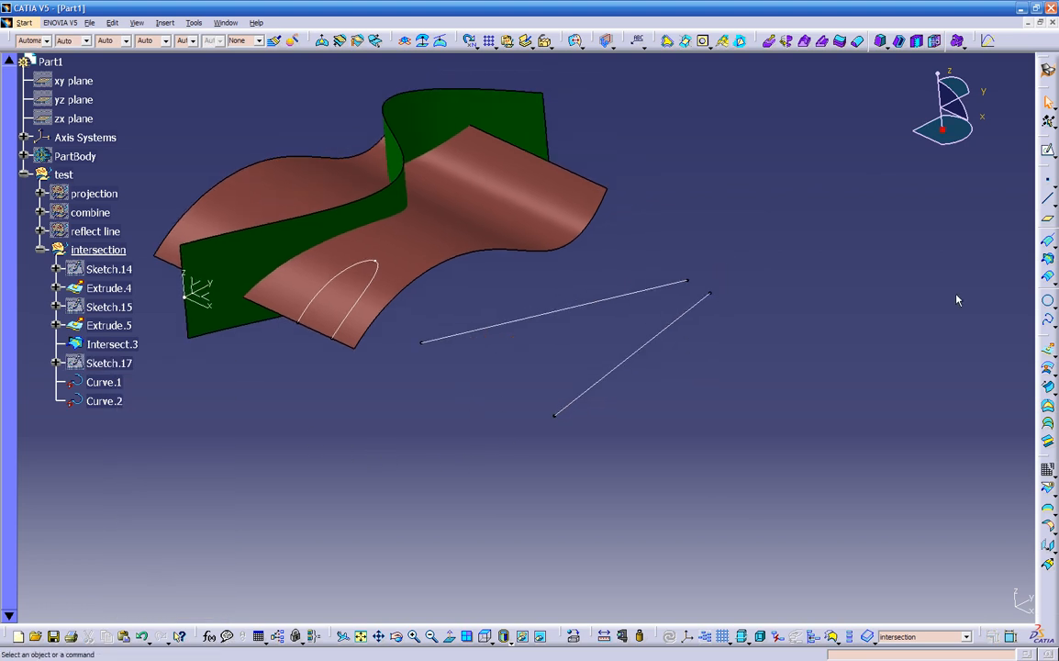
Start an intersection with Curve.2 as first element and Curve.1 as second, and preview it without extending the linear supports.
left_click(1050, 262)
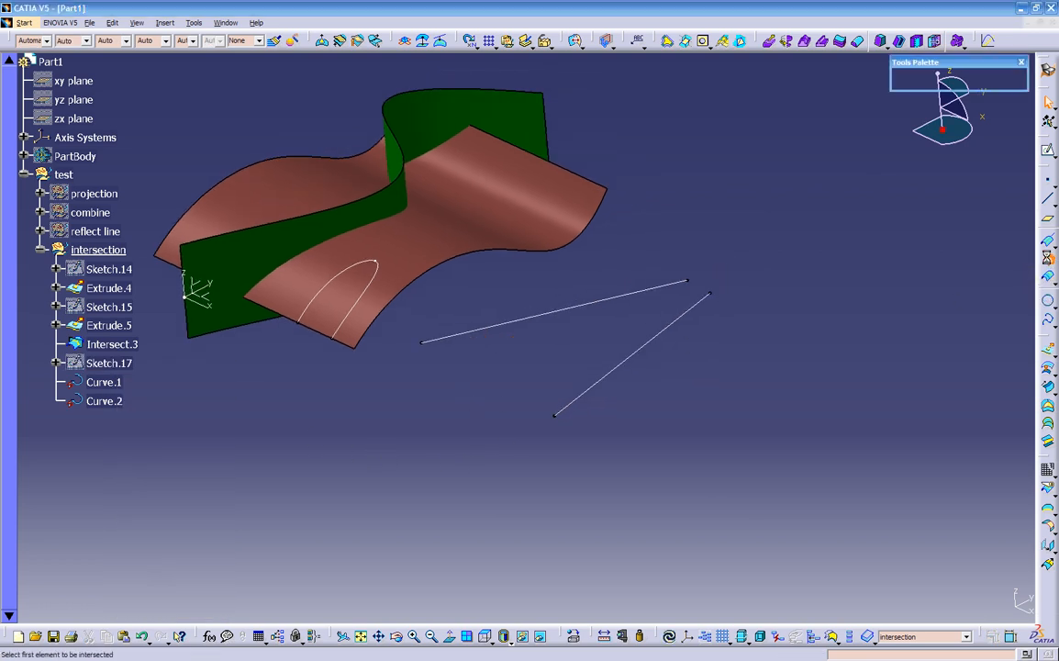
left_click(686, 317)
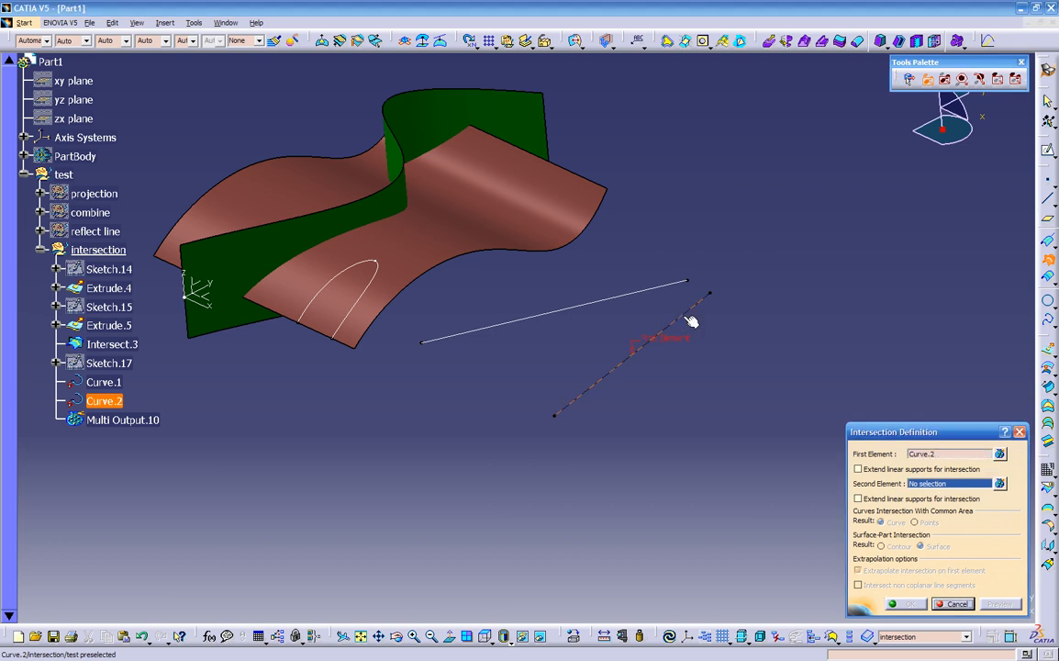
left_click(528, 320)
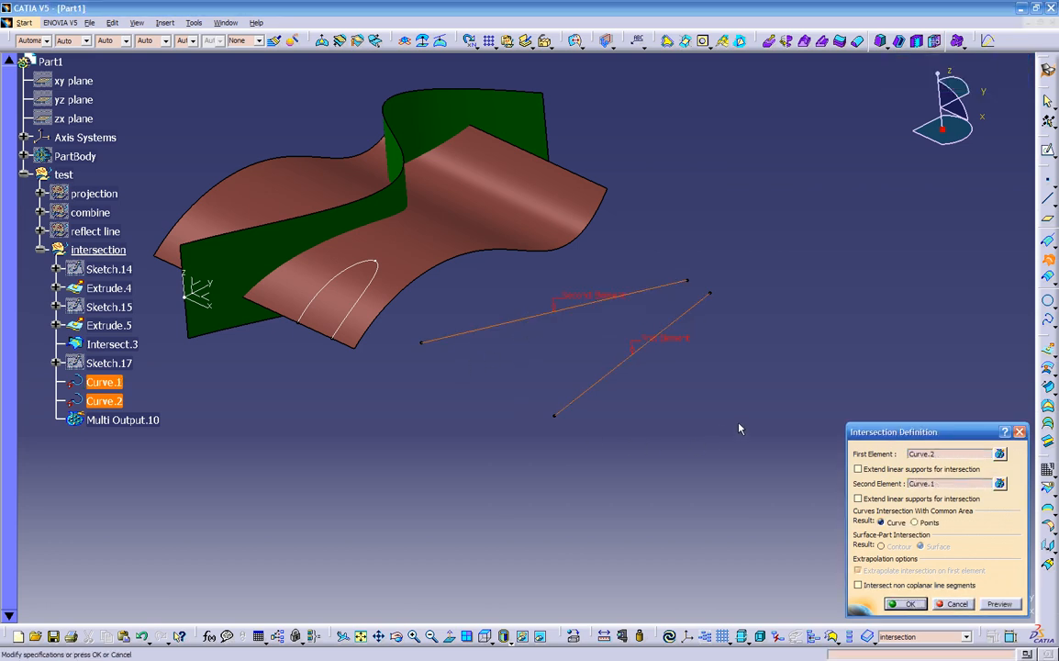
middle_click_drag(734, 416, 689, 394)
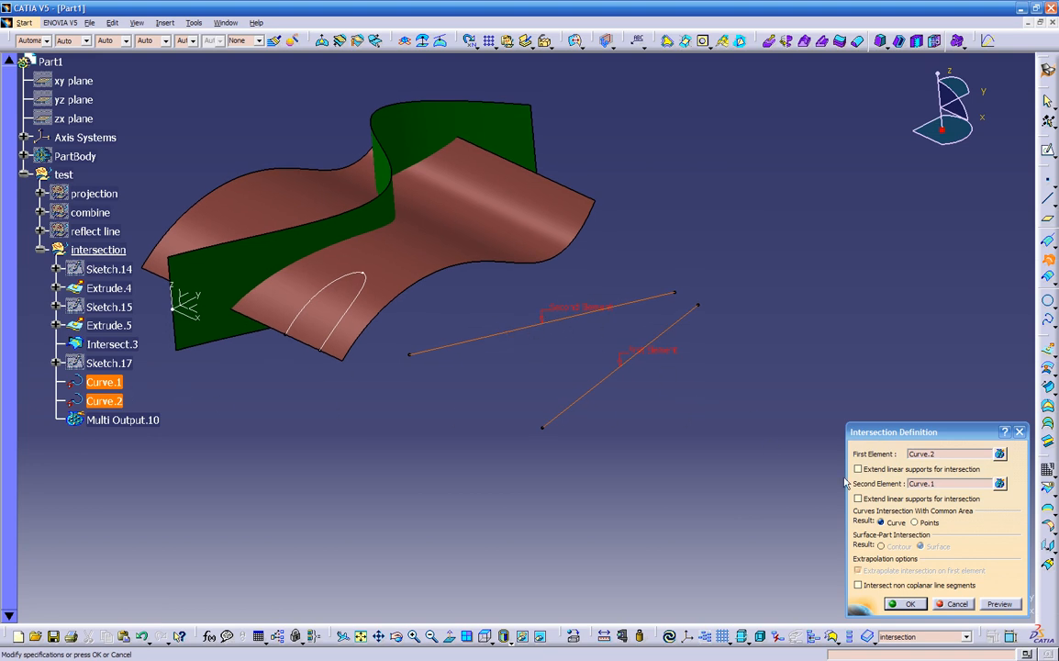
left_click(1004, 603)
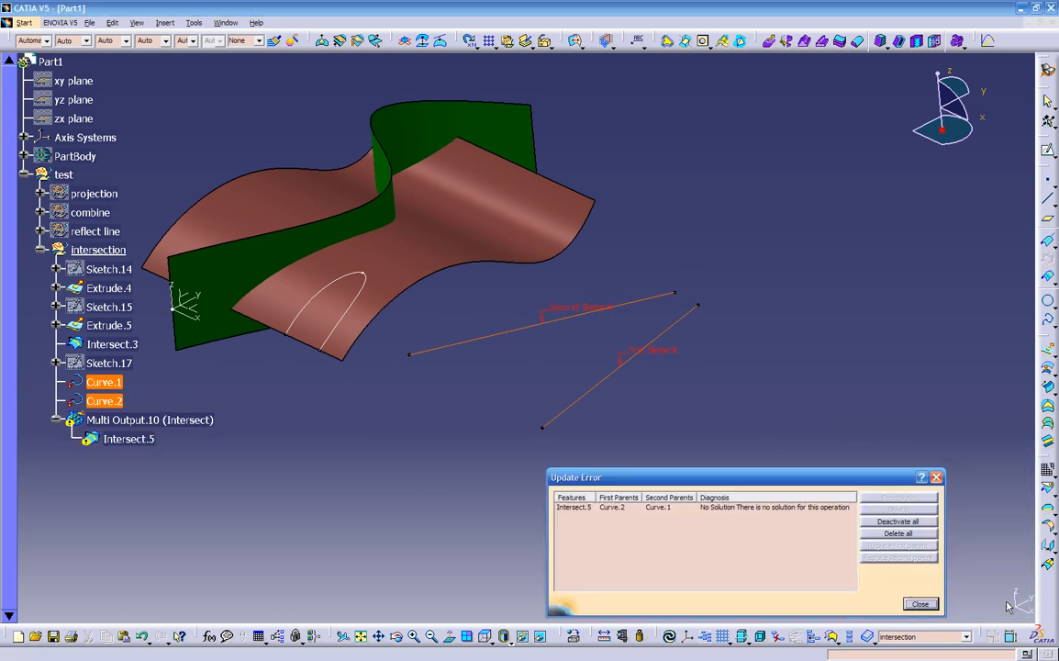
left_click(920, 604)
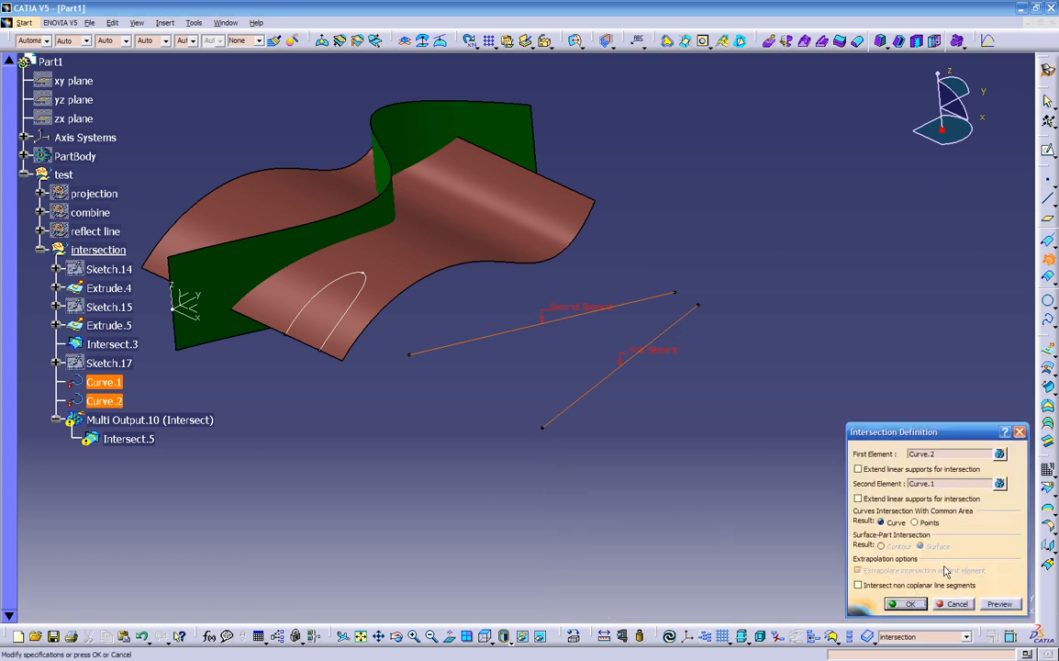
left_click(996, 603)
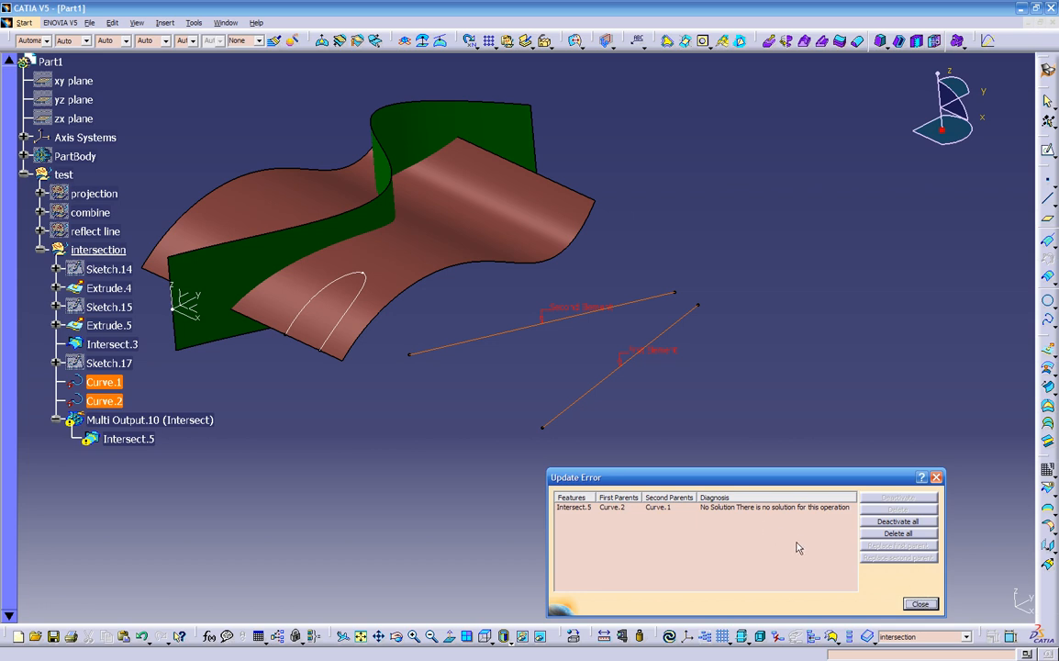
left_click(911, 603)
Enable intersecting non coplanar line segments with both linear supports extended, and preview and inspect the intersection of the two lines.
middle_click_drag(743, 530, 736, 493)
left_click(859, 585)
left_click(999, 603)
middle_click_drag(715, 499, 642, 468)
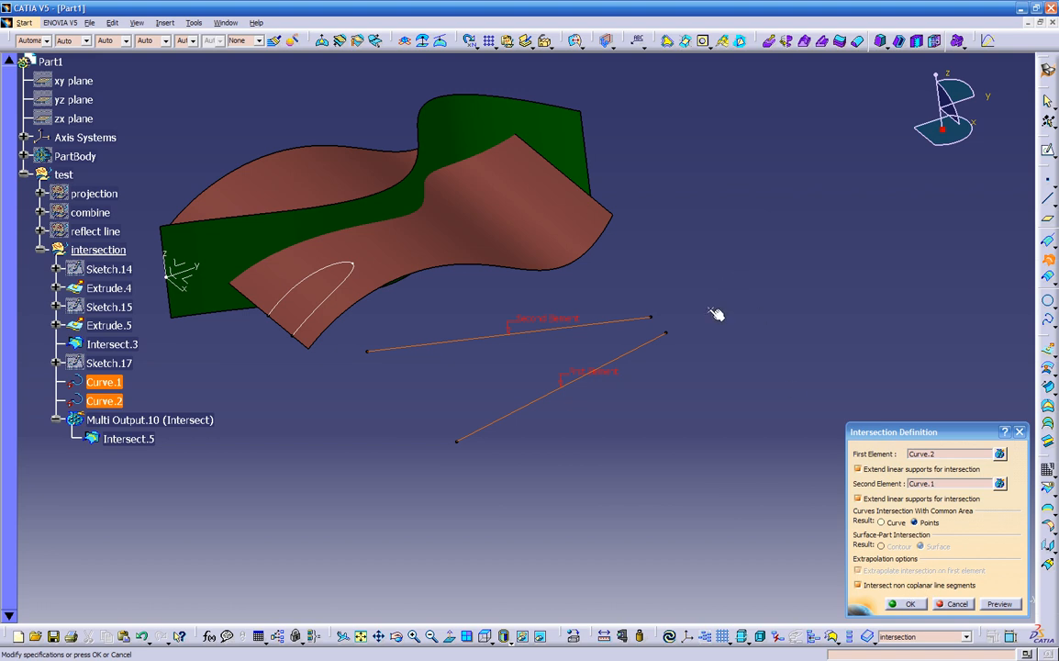
middle_click_drag(694, 358, 551, 395)
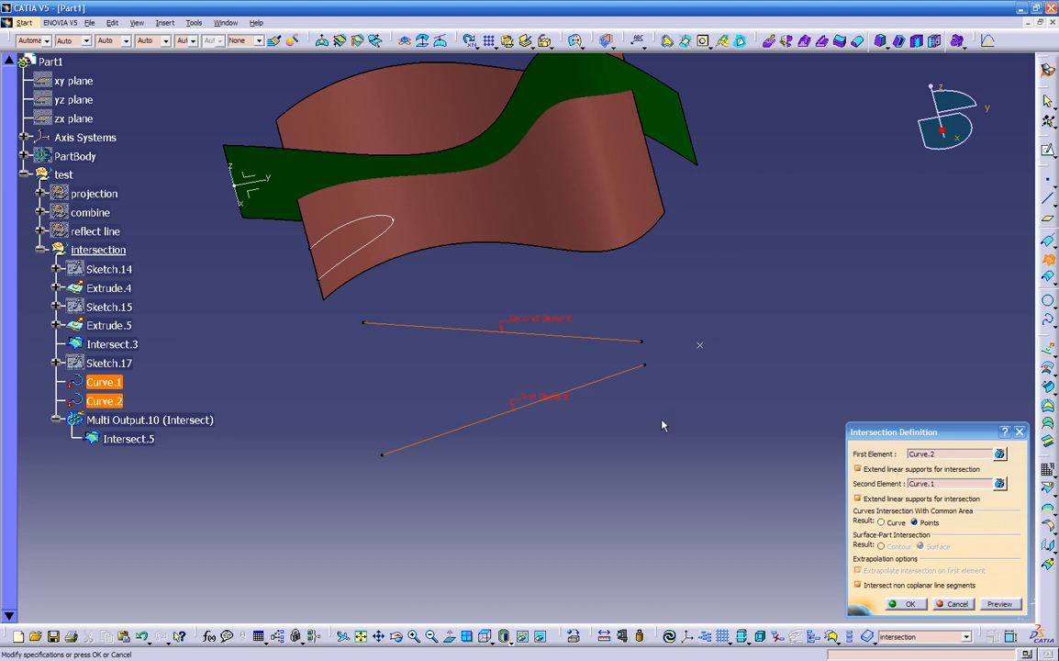
middle_click_drag(645, 459, 707, 406)
Try the Curve result for the common area, restore Points, and create the intersection of the two lines.
left_click(881, 523)
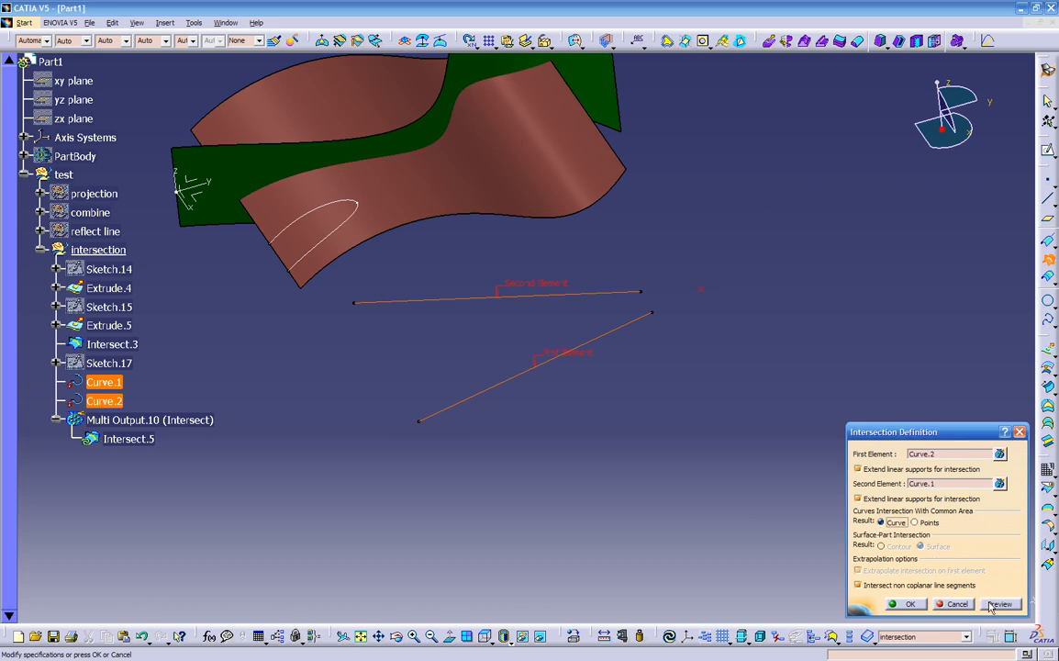
left_click(913, 522)
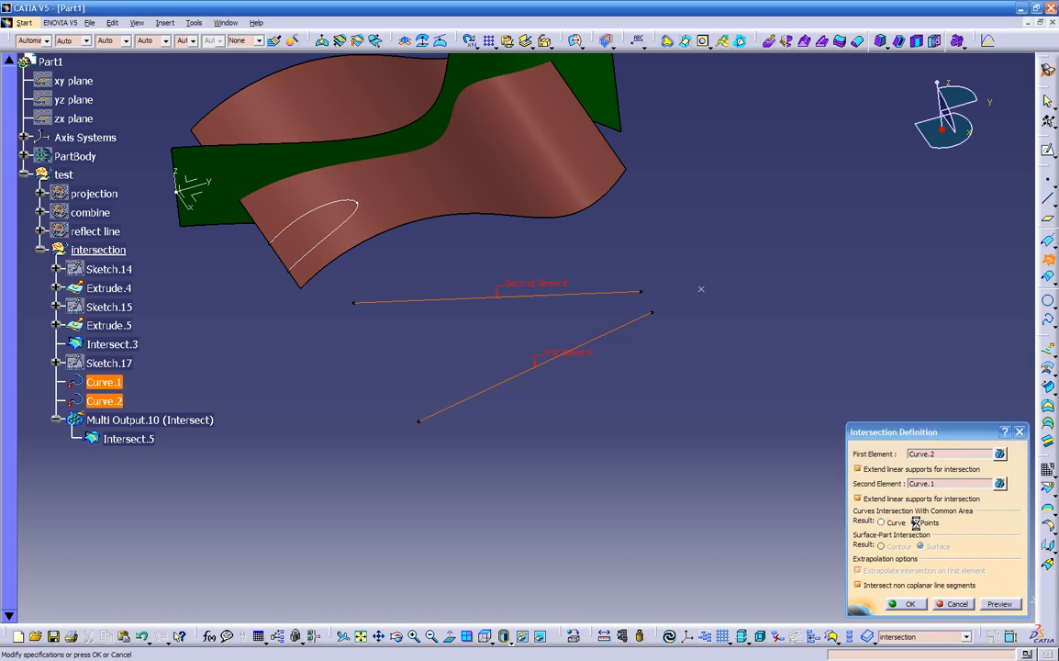
left_click(908, 604)
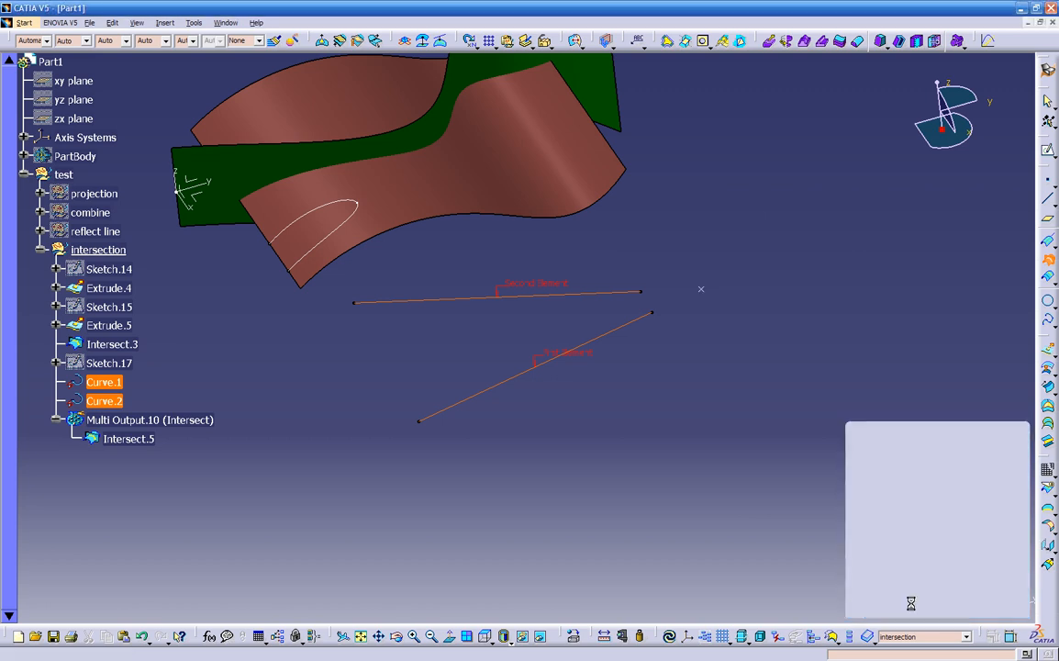
middle_click_drag(563, 395, 615, 473)
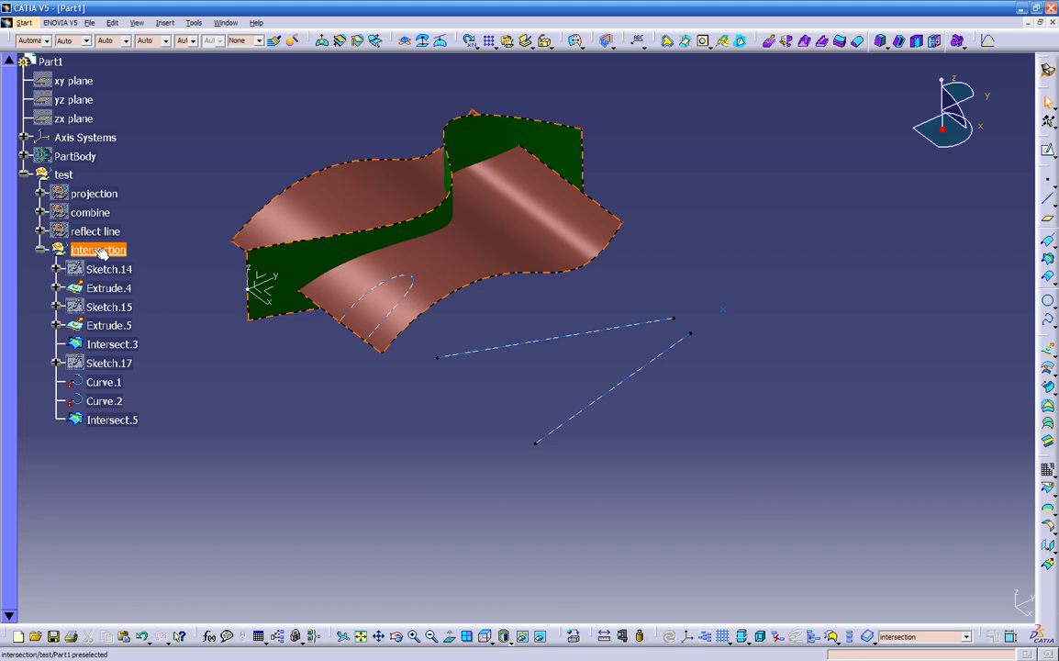
middle_click_drag(386, 418, 451, 445)
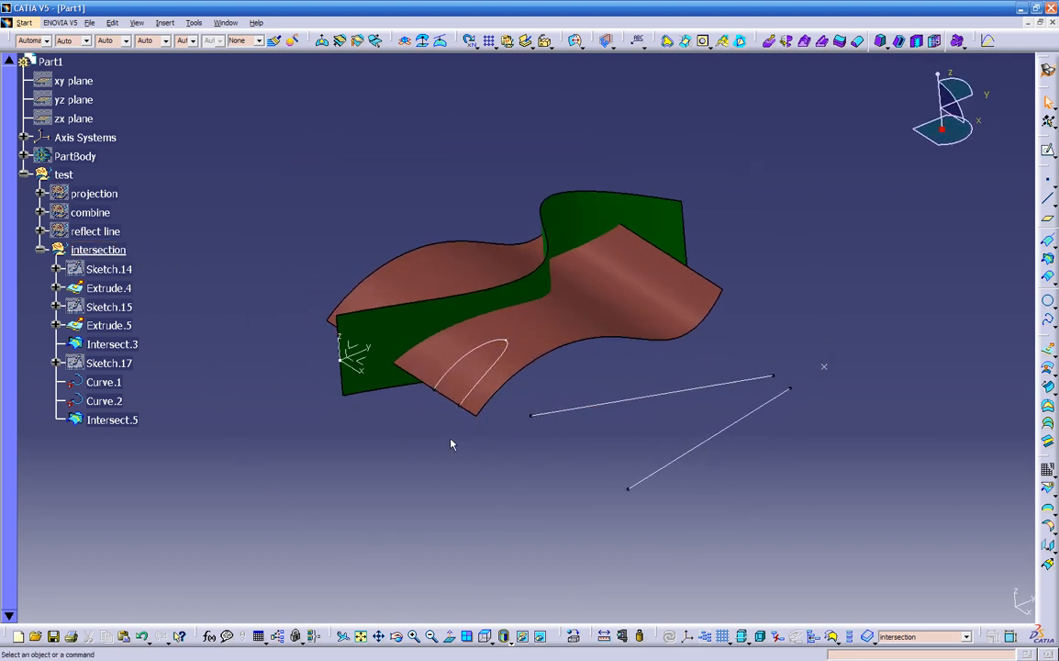